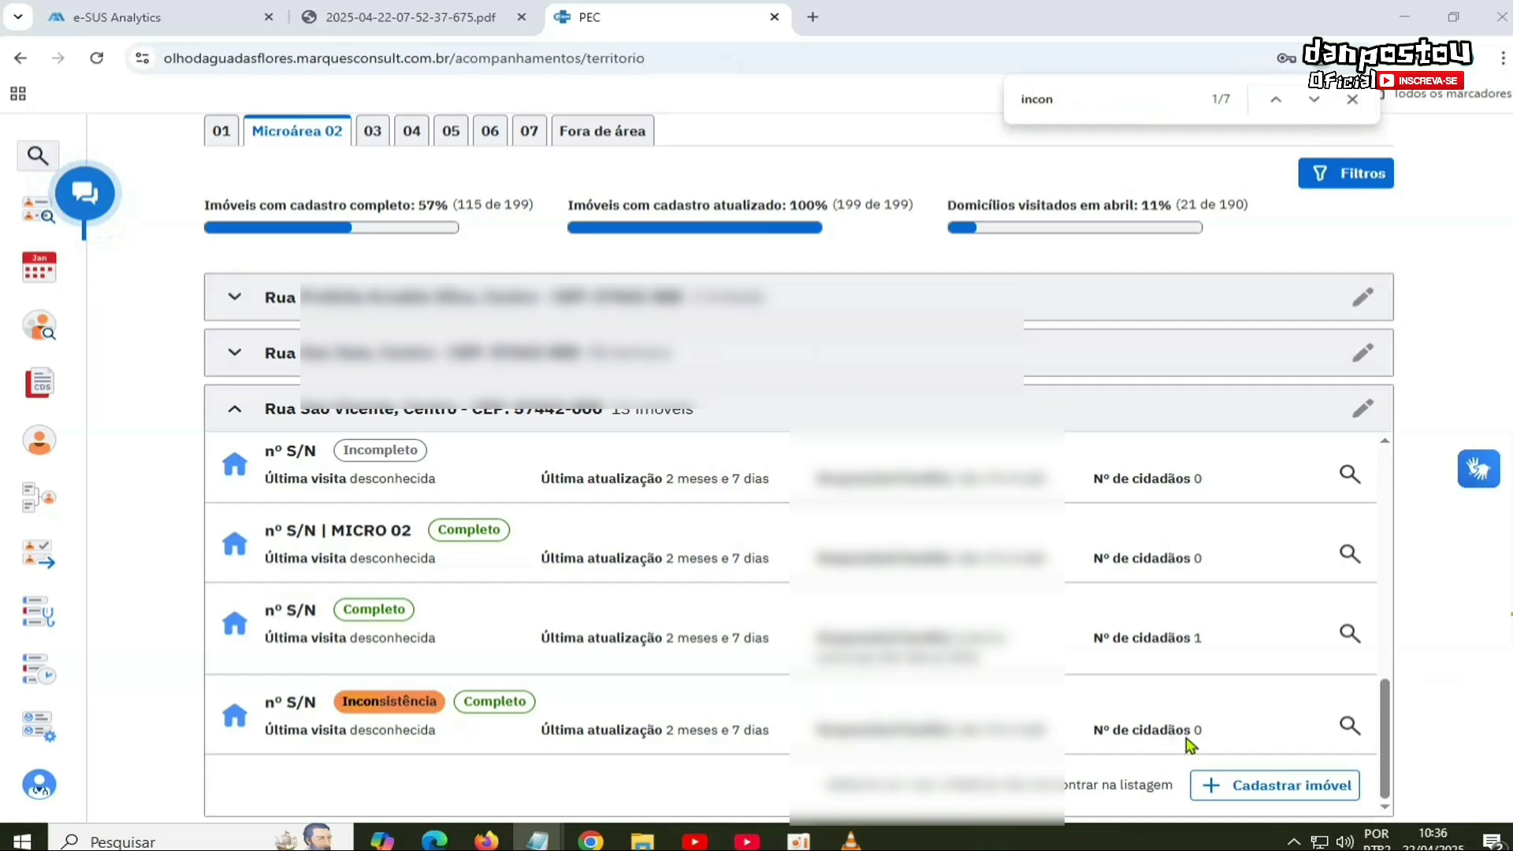
# Step: Open the property flagged Inconsistência in Microárea 02 and start updating its registration from its Famílias e moradores information
pyautogui.click(1350, 727)
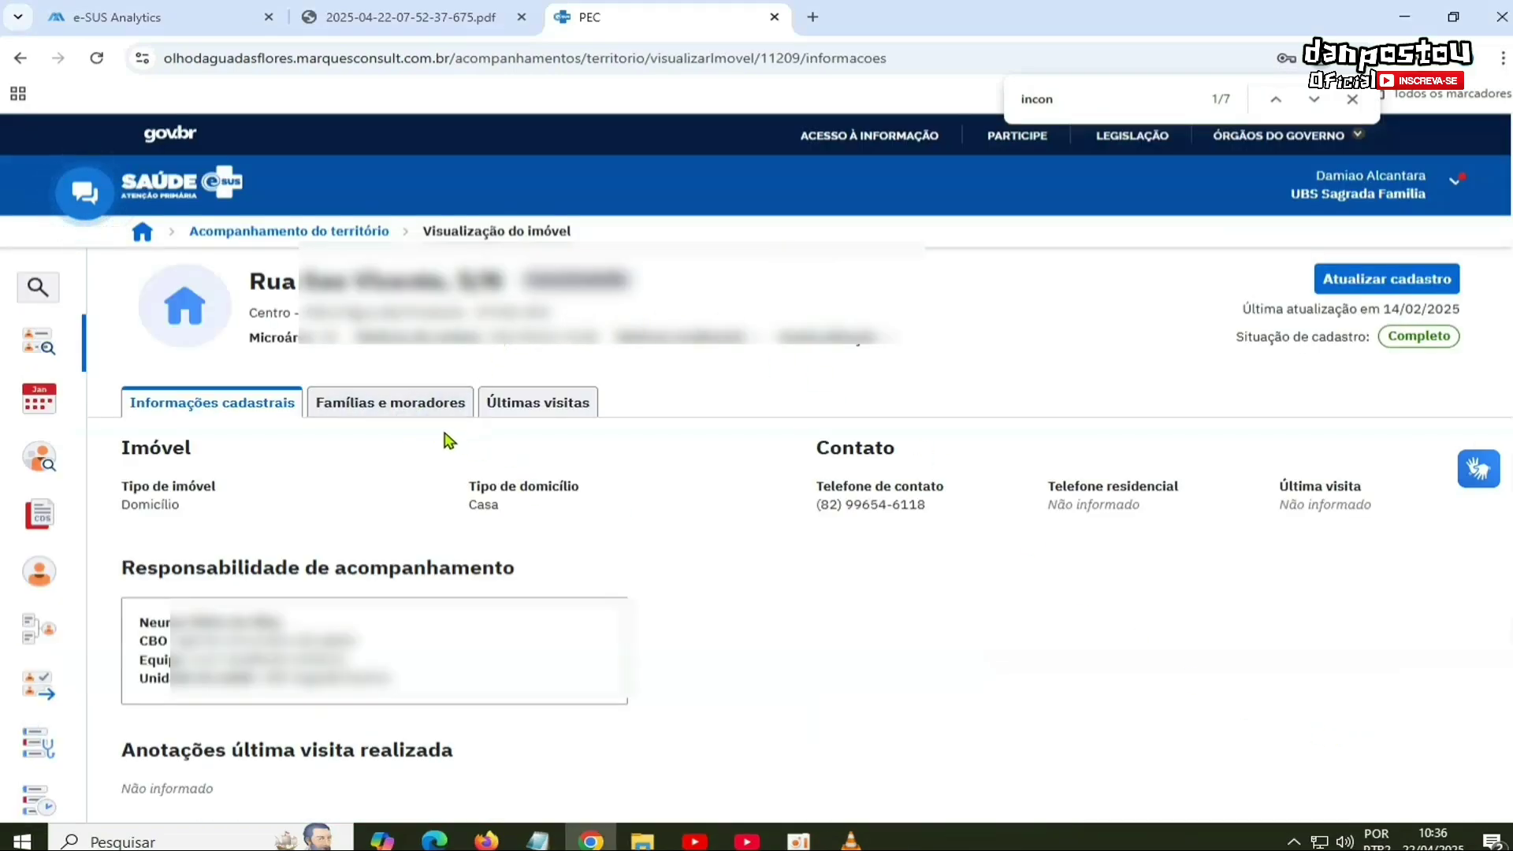
pyautogui.click(392, 409)
pyautogui.scroll(-1, 521, 741)
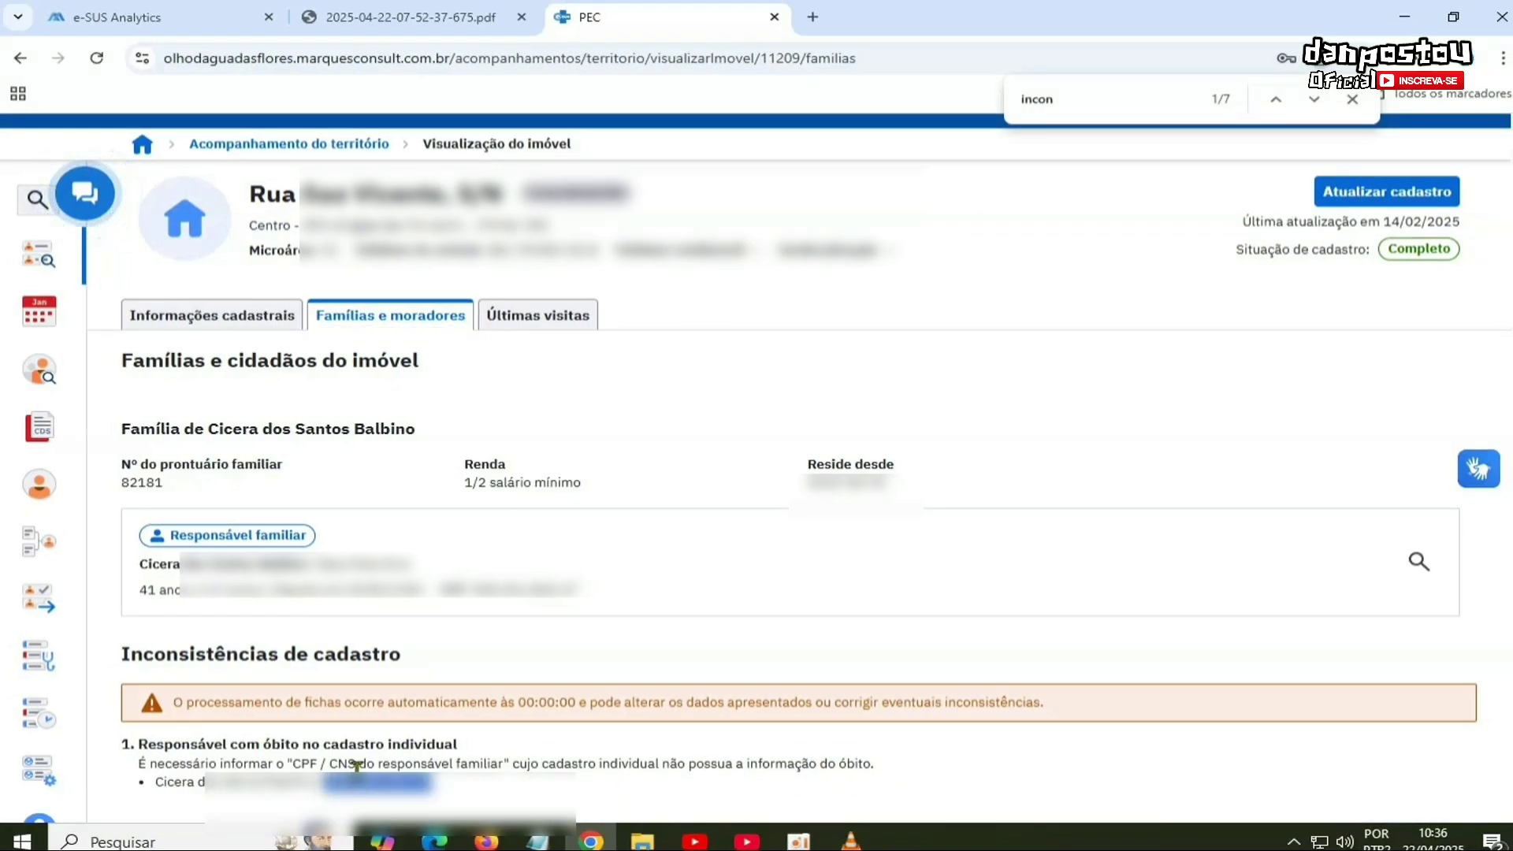
pyautogui.click(1372, 201)
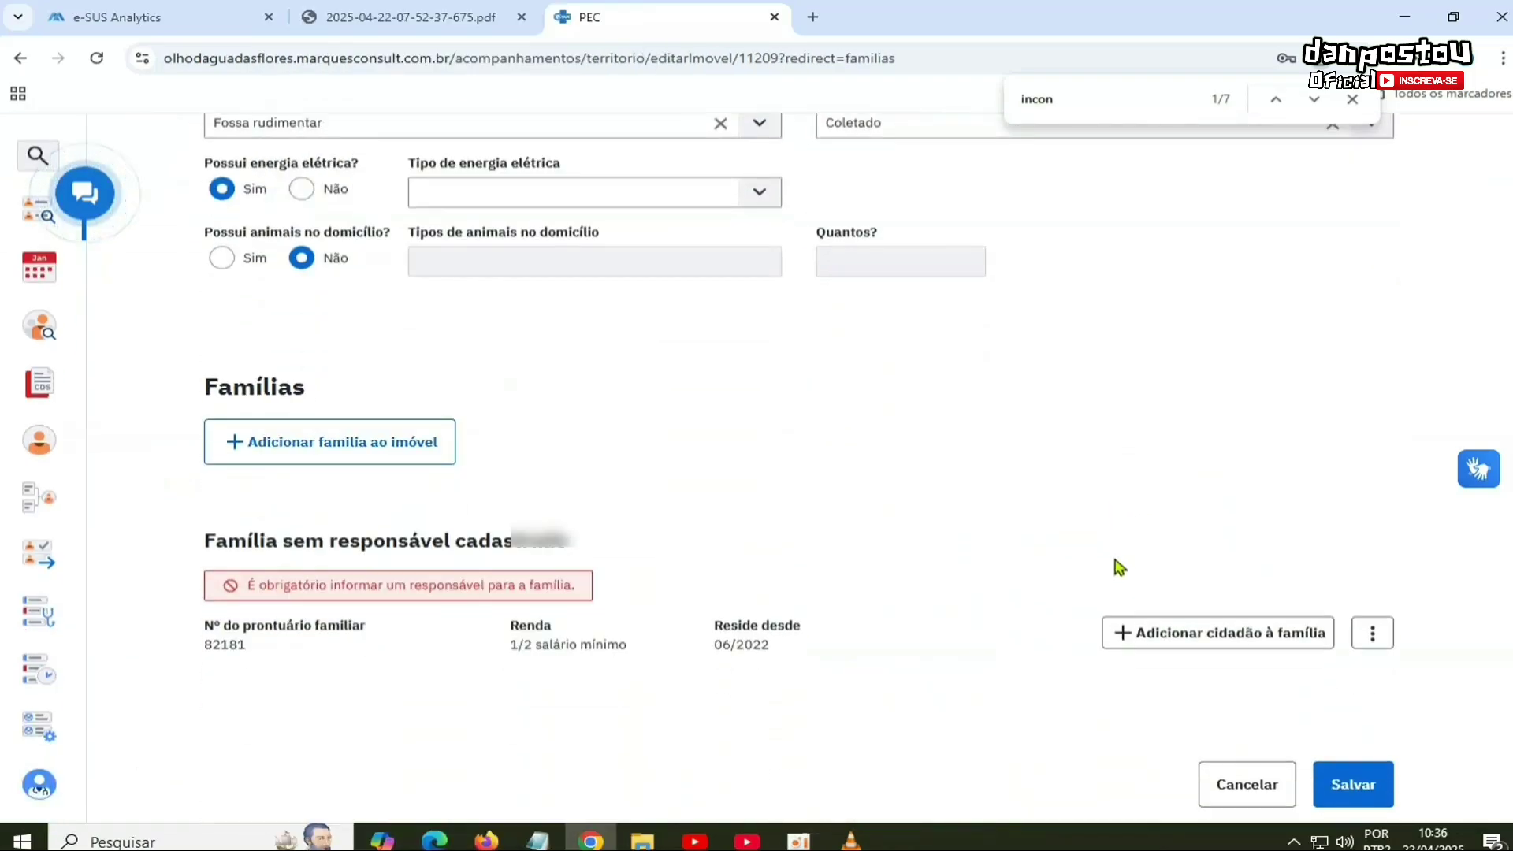
pyautogui.click(1222, 640)
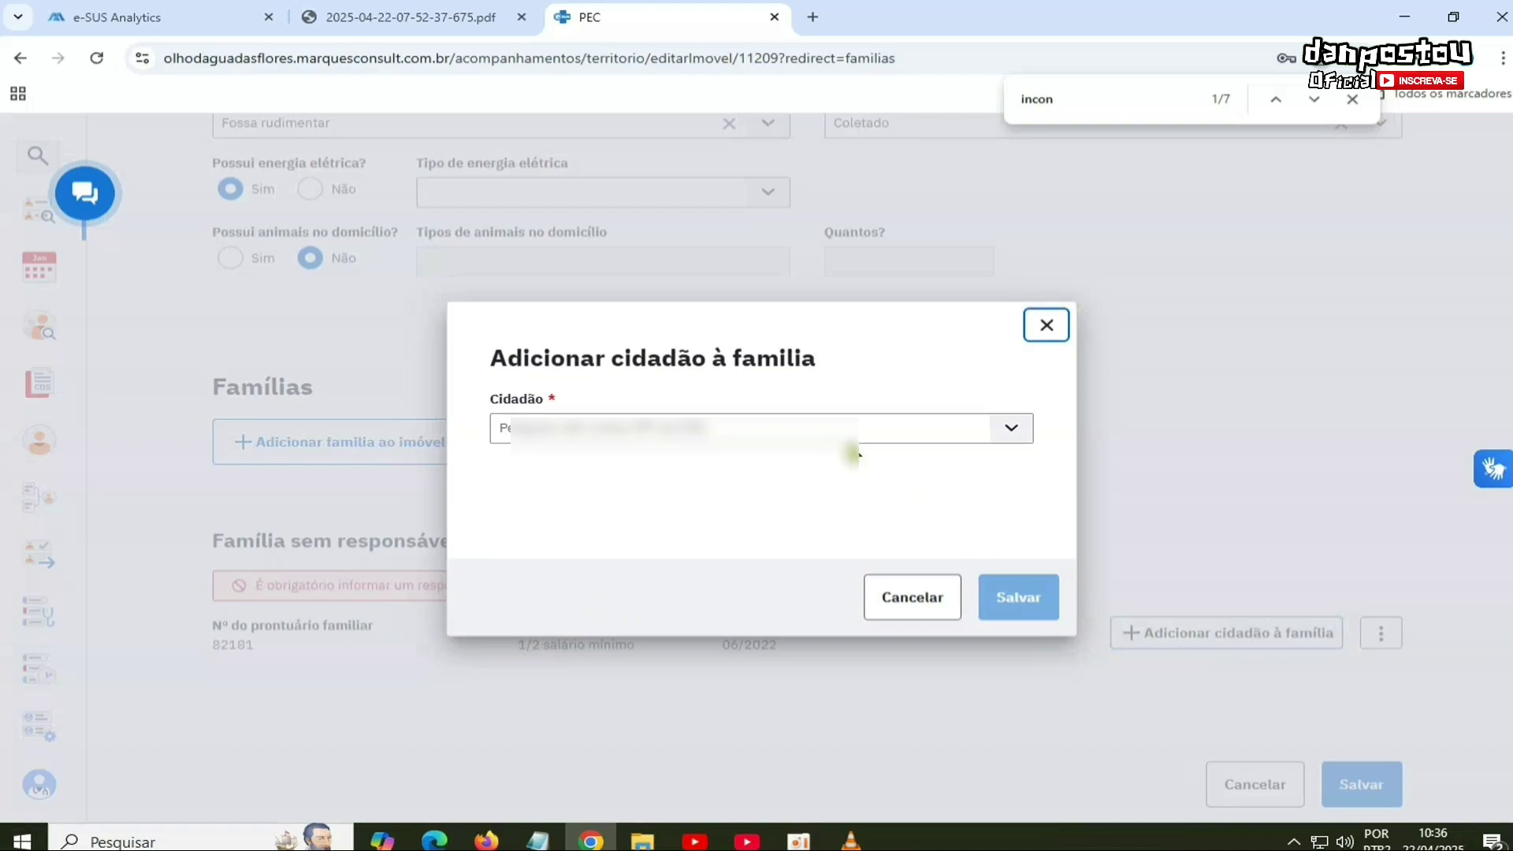
pyautogui.click(858, 429)
pyautogui.hotkey('ctrl', 'v')
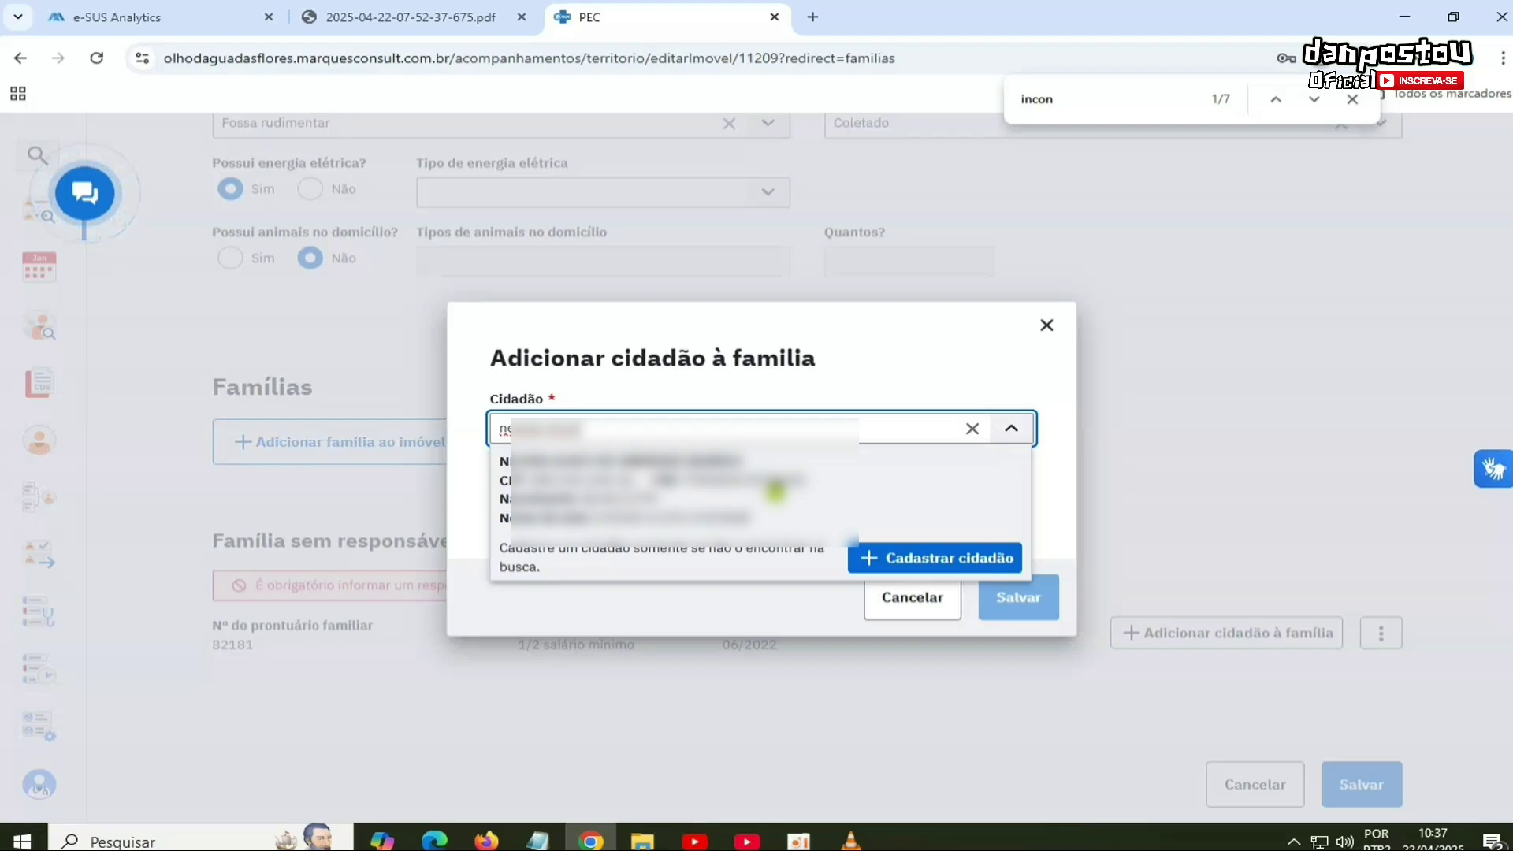
pyautogui.click(571, 679)
pyautogui.click(927, 609)
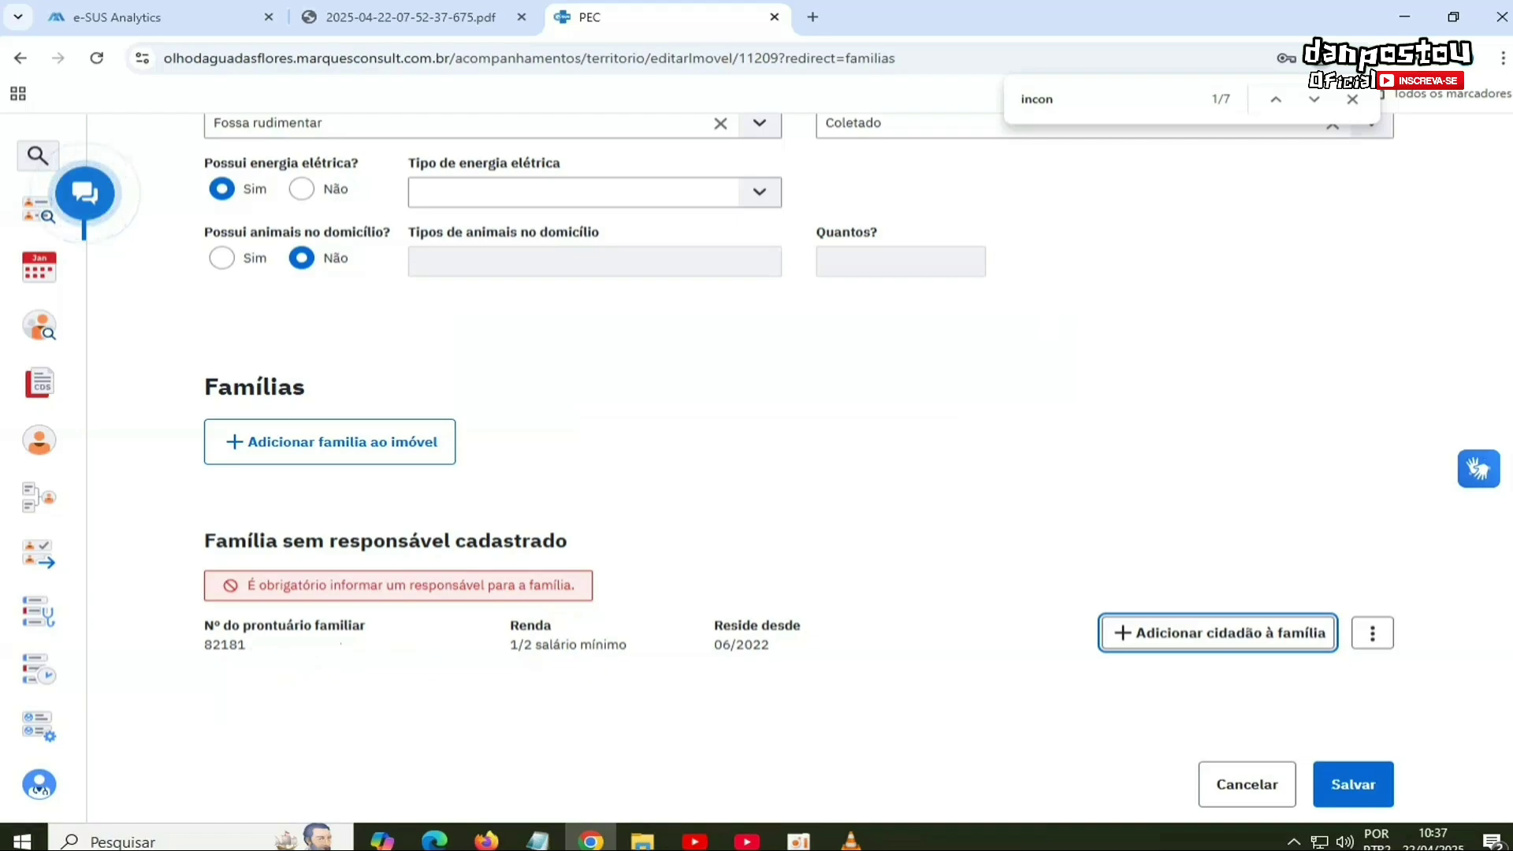
pyautogui.hotkey('alt', 'Tab')
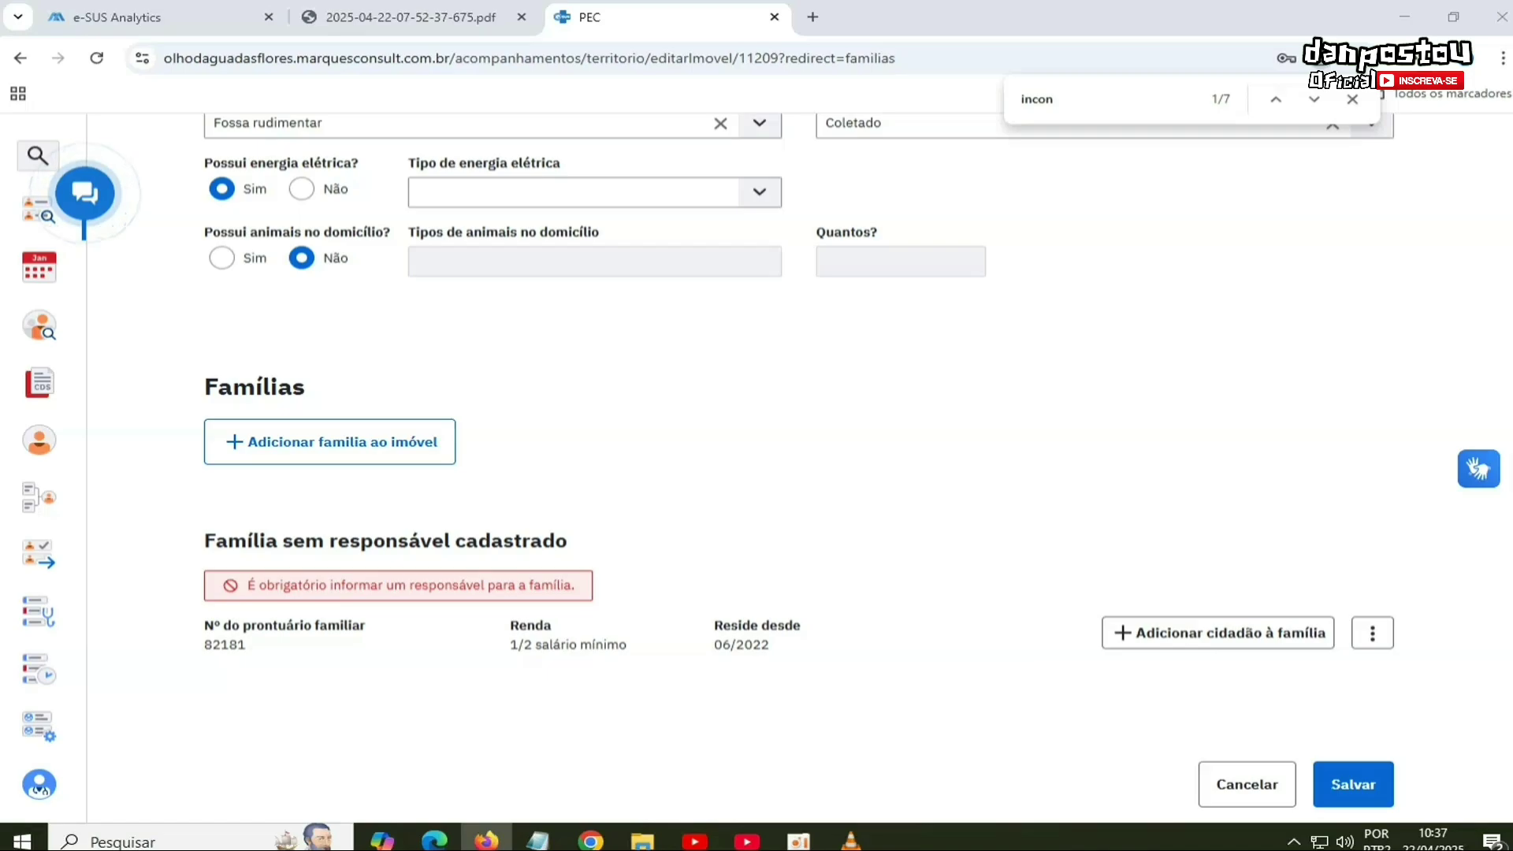
pyautogui.hotkey('alt', 'Tab')
pyautogui.scroll(3, 868, 693)
pyautogui.scroll(-3, 953, 669)
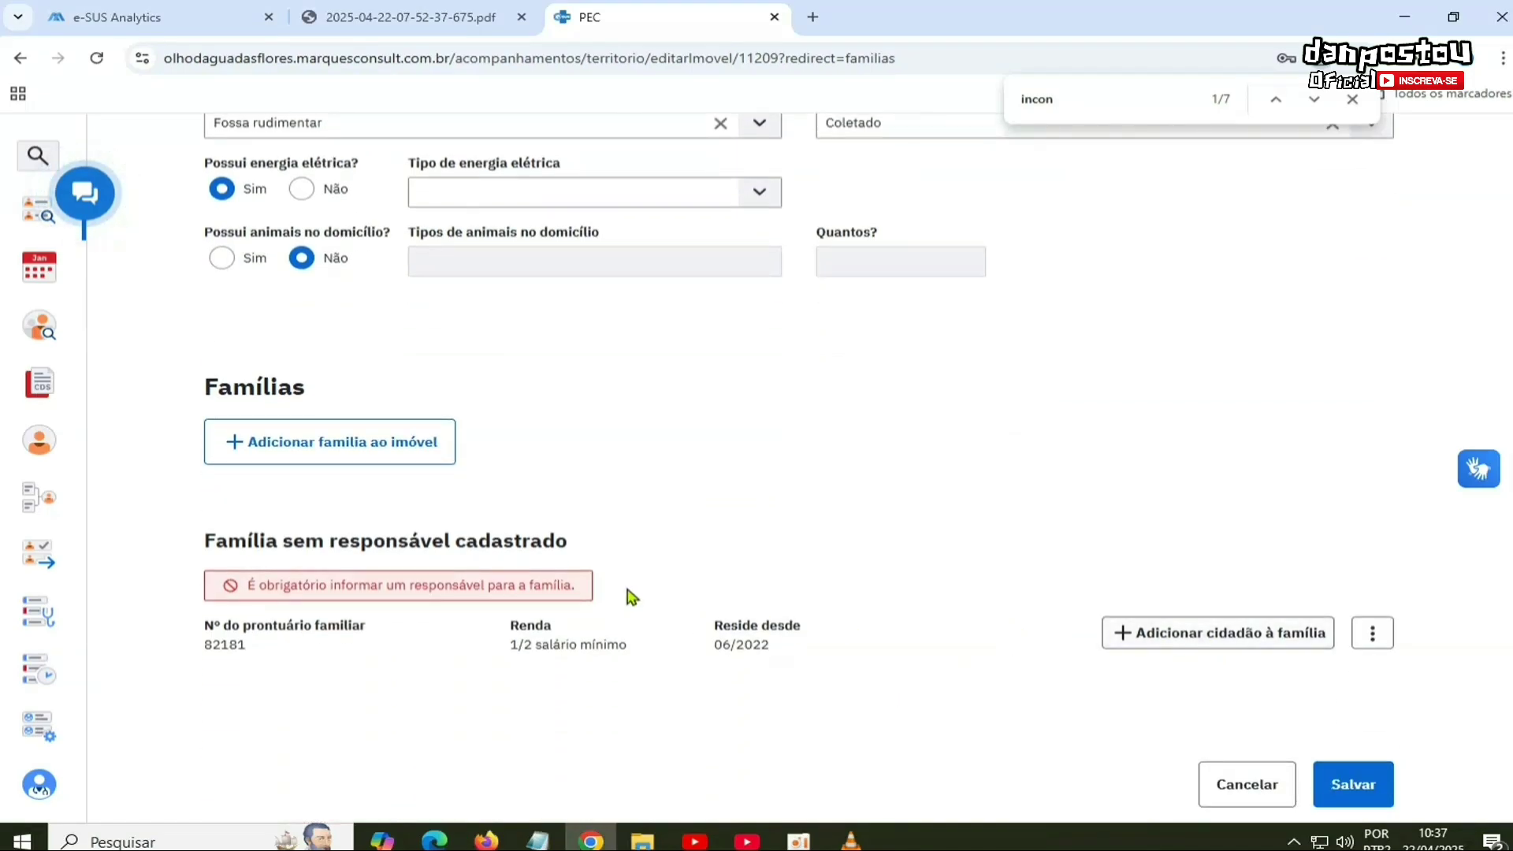
pyautogui.click(1377, 635)
pyautogui.click(1304, 671)
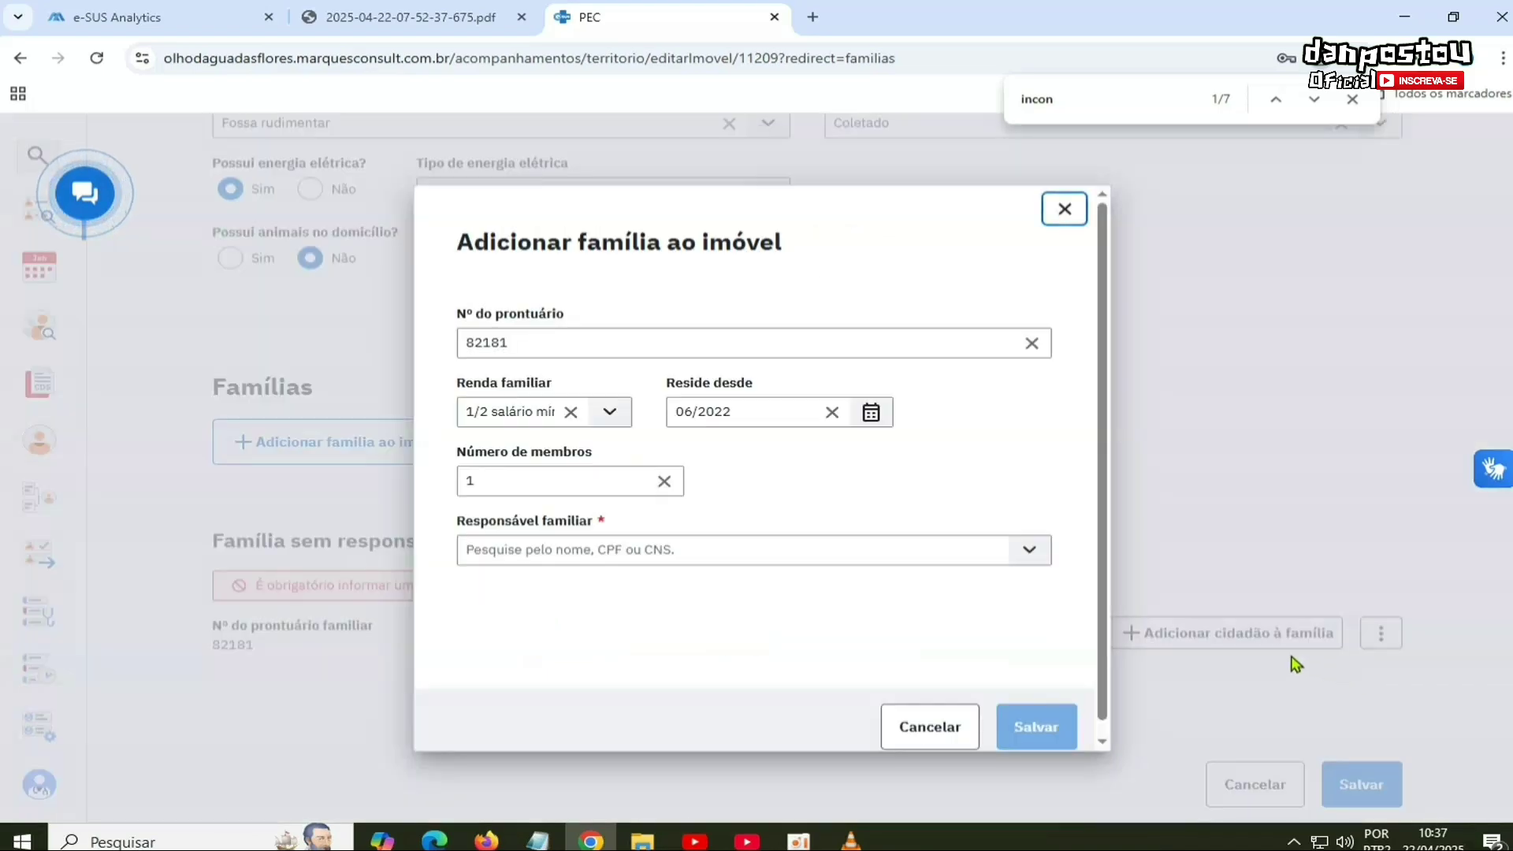
pyautogui.click(545, 551)
pyautogui.hotkey('ctrl', 'v')
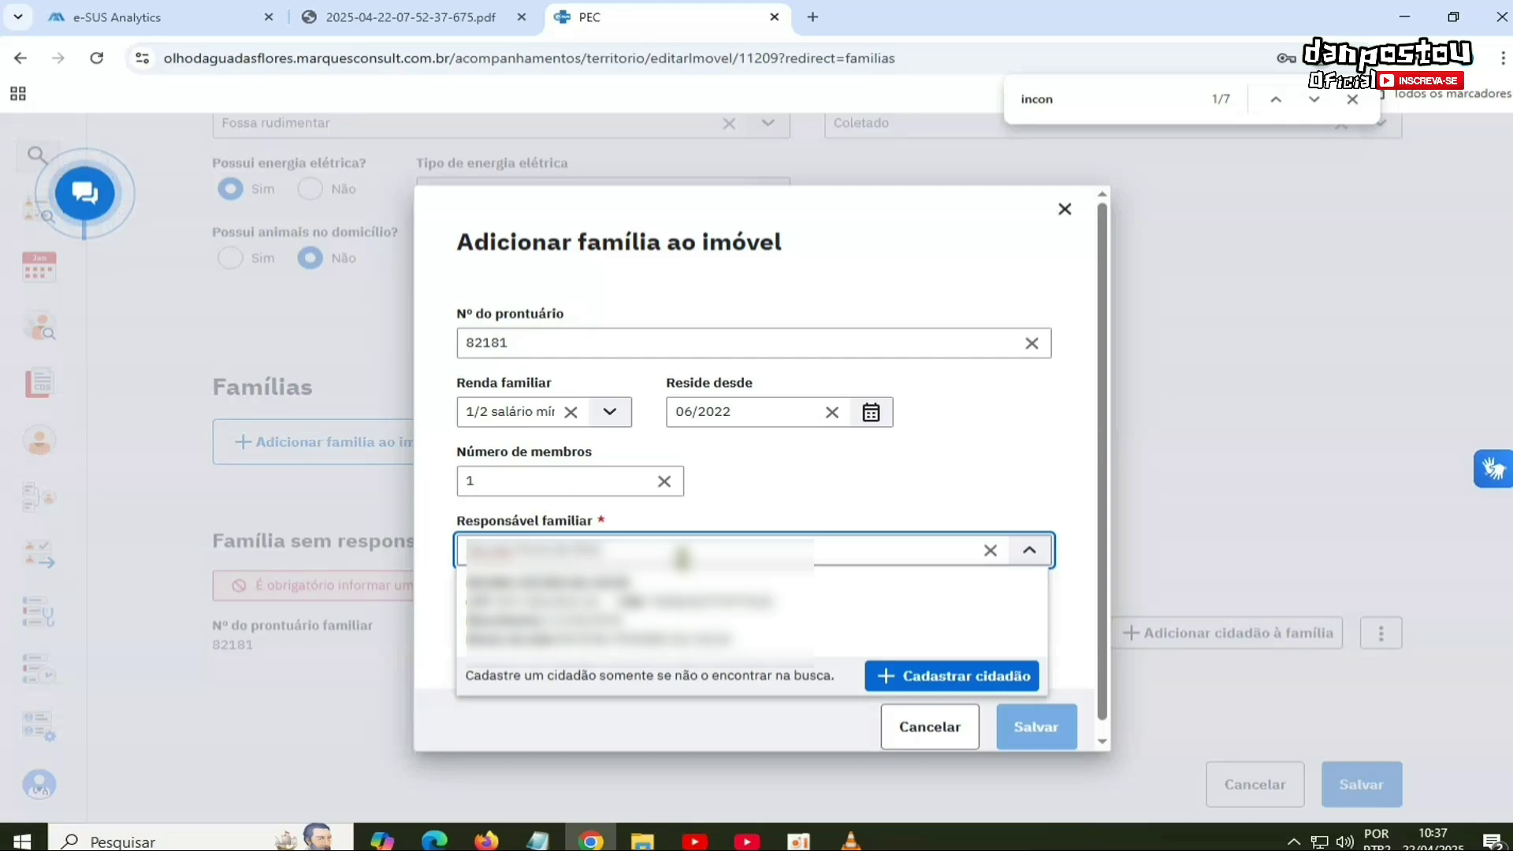
pyautogui.click(316, 701)
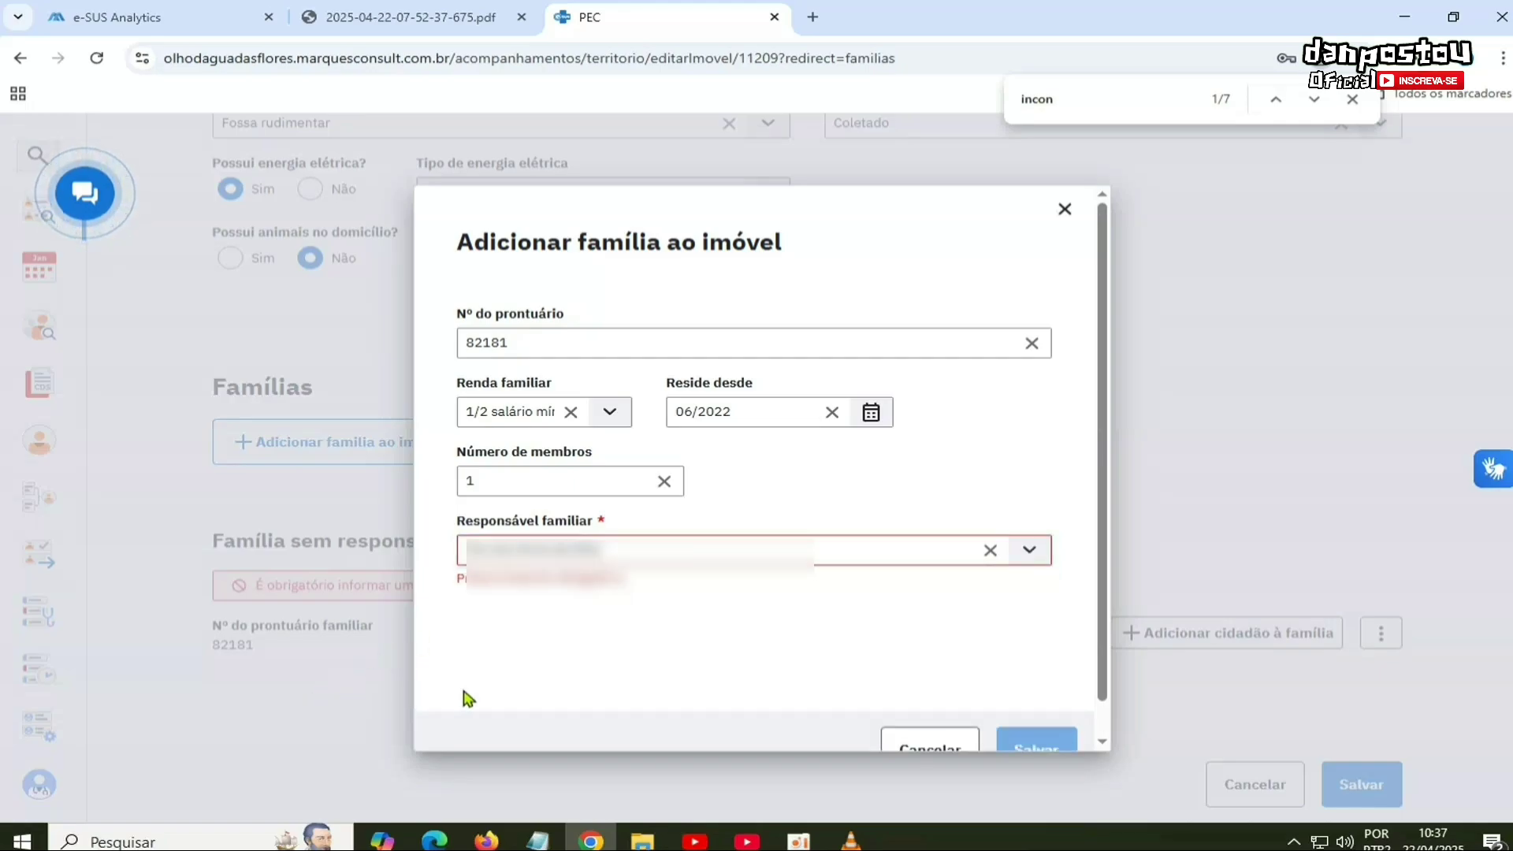
pyautogui.click(949, 741)
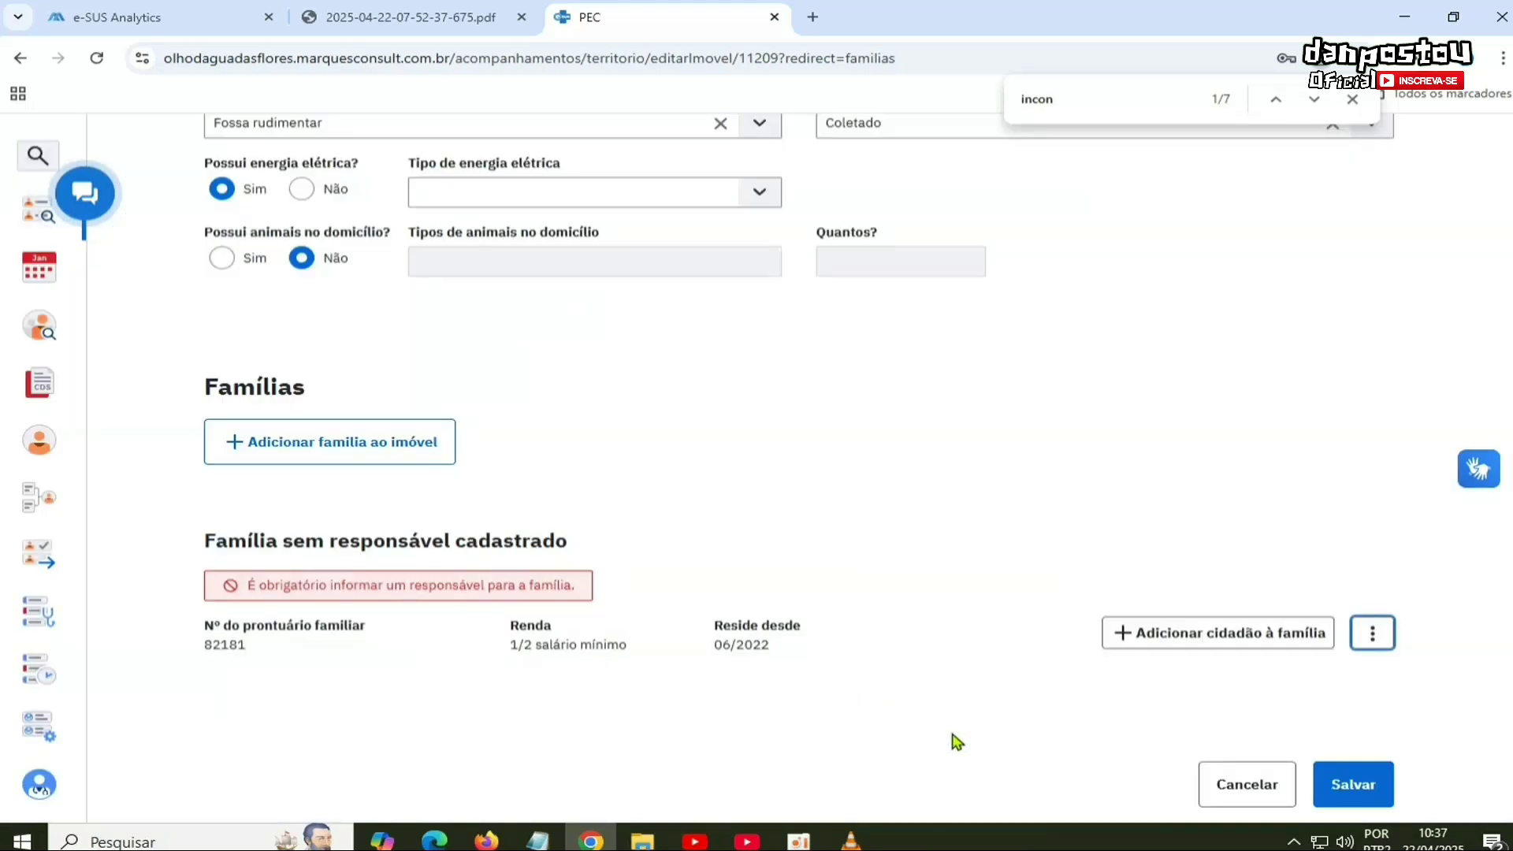
# Step: Search for the replacement citizen and add them to the family that has no registered responsible person
pyautogui.click(1260, 637)
pyautogui.click(758, 429)
pyautogui.hotkey('ctrl', 'v')
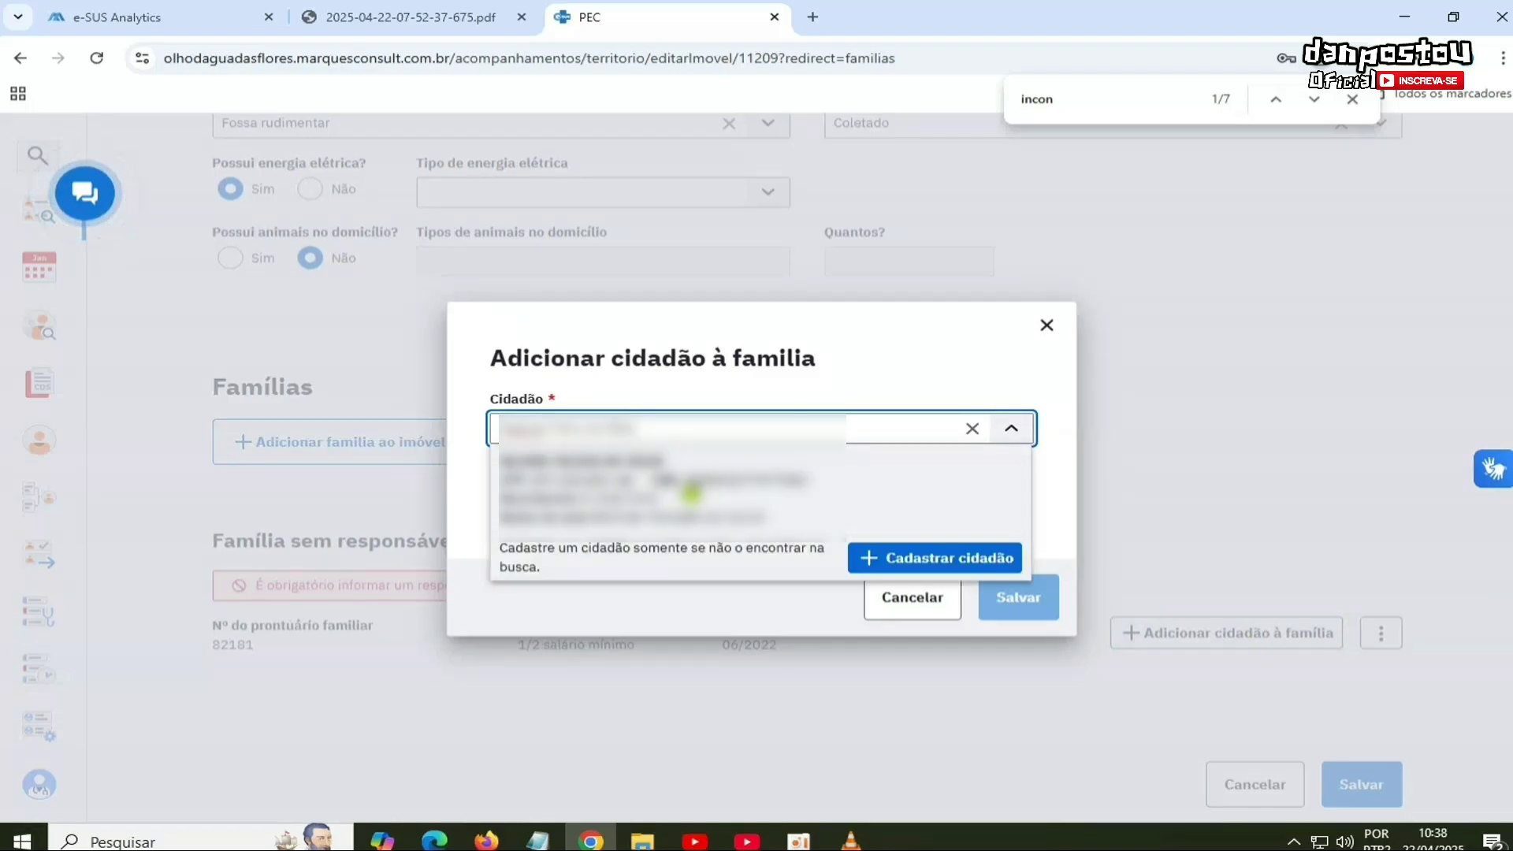
pyautogui.click(691, 493)
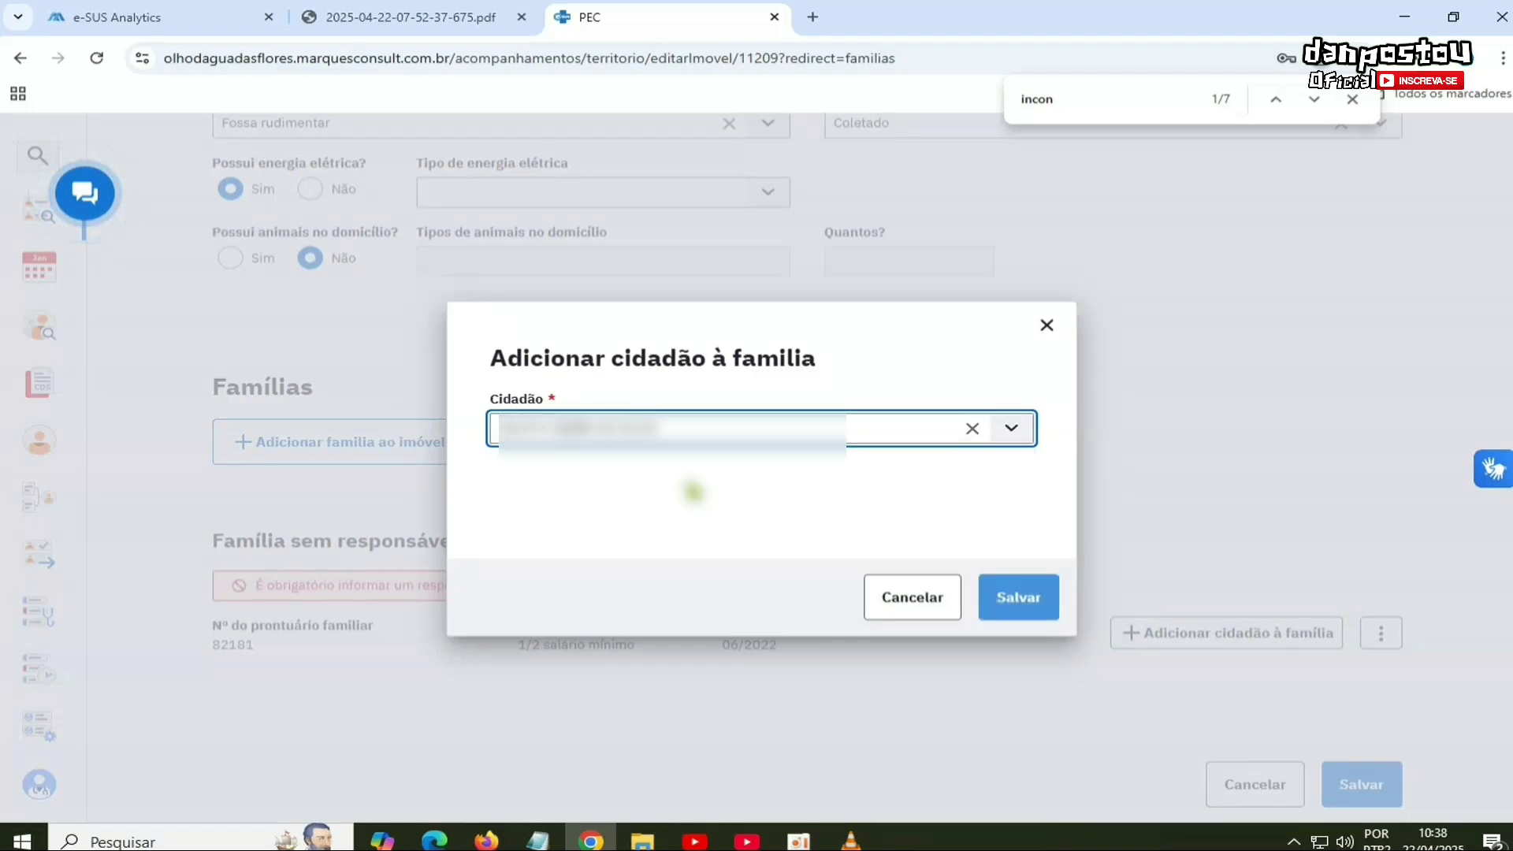
pyautogui.click(1025, 598)
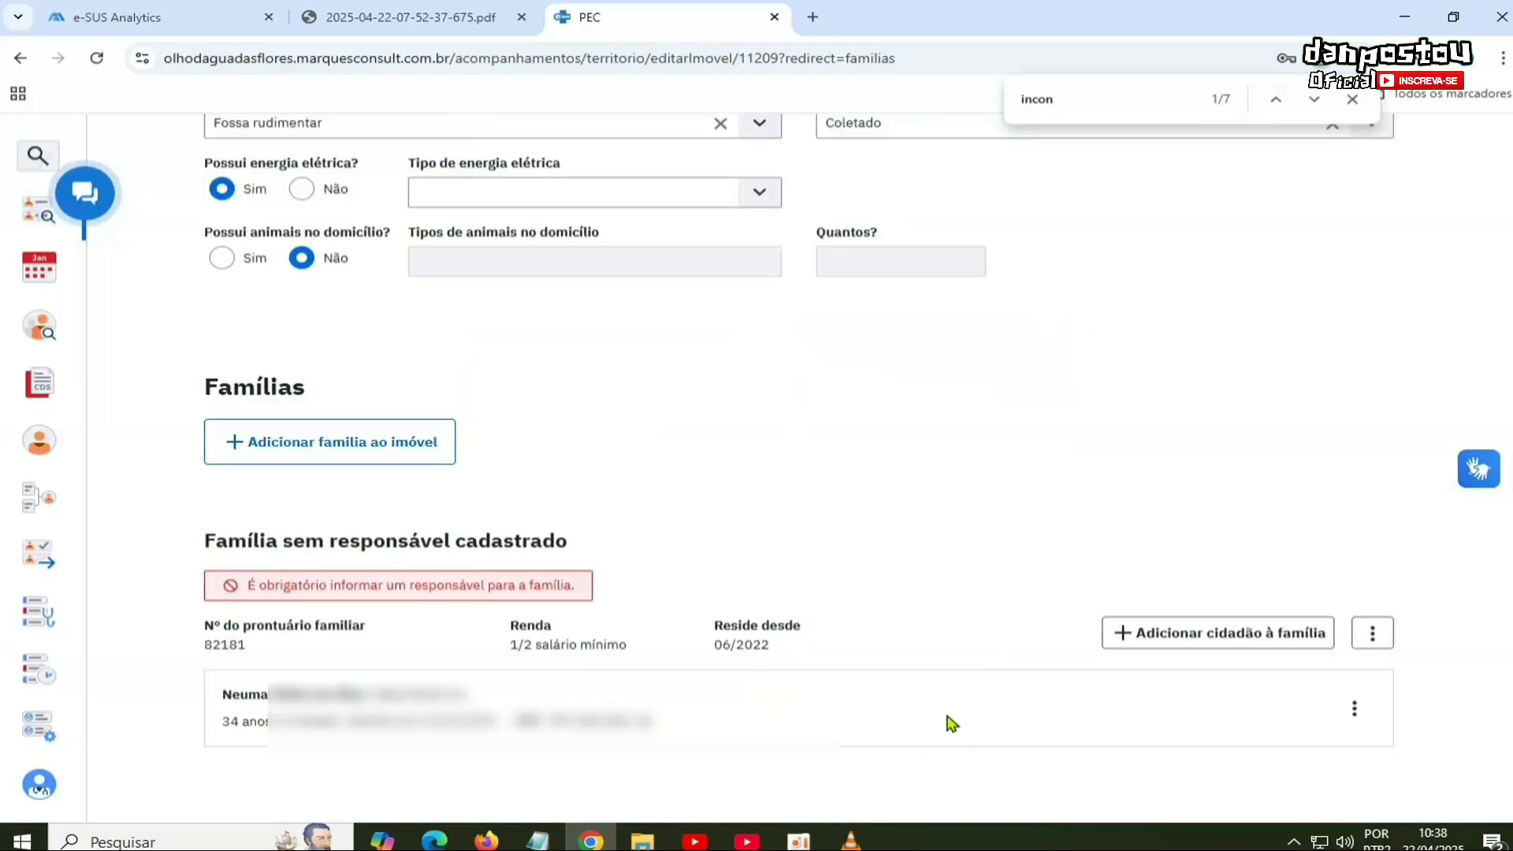
# Step: Define the newly added citizen as the responsável familiar and confirm the assignment
pyautogui.click(1357, 711)
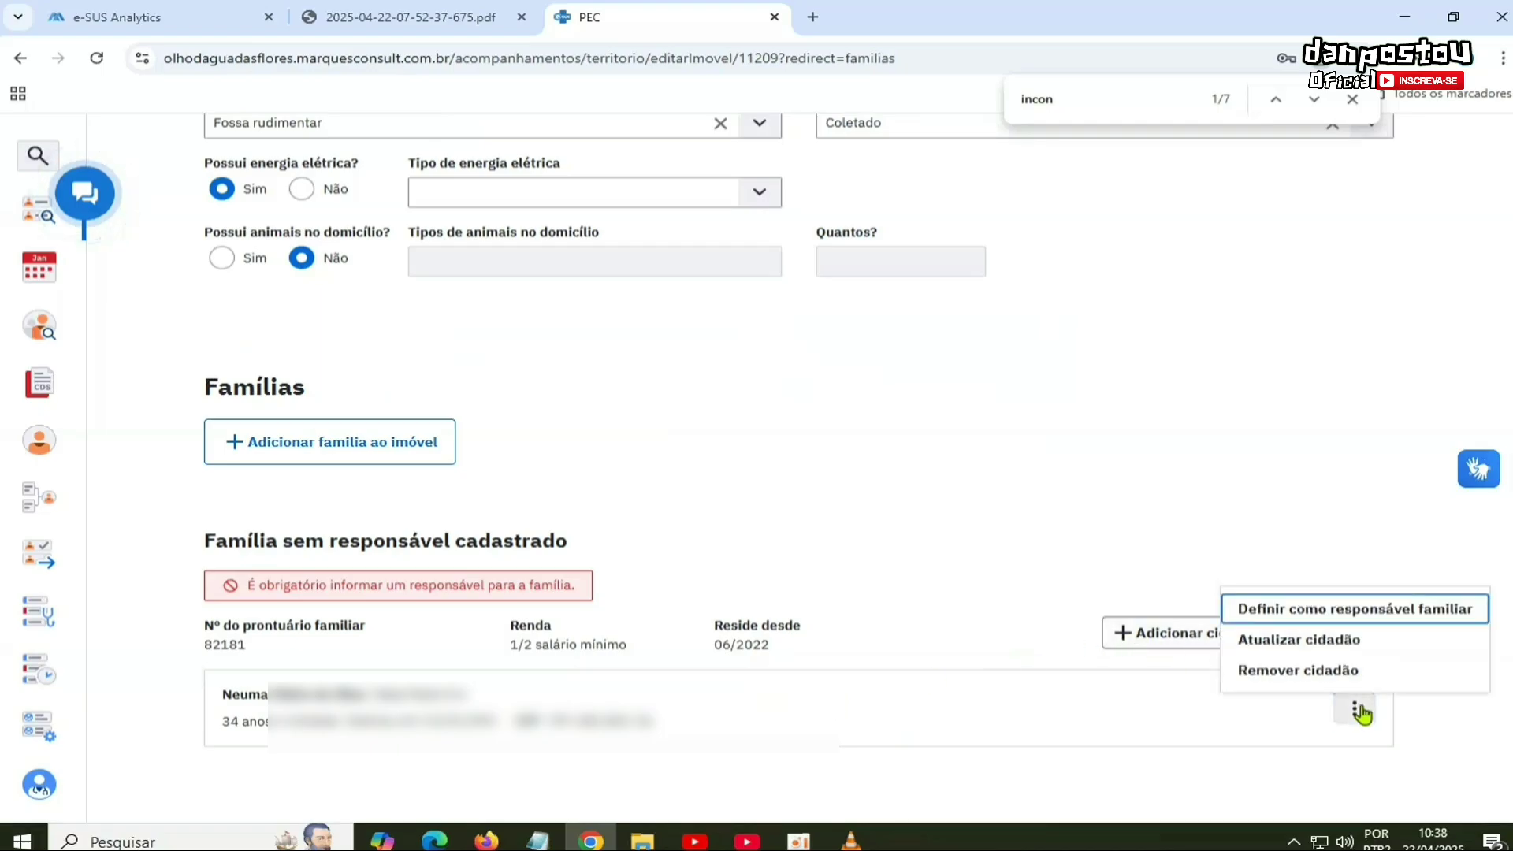
pyautogui.click(1279, 609)
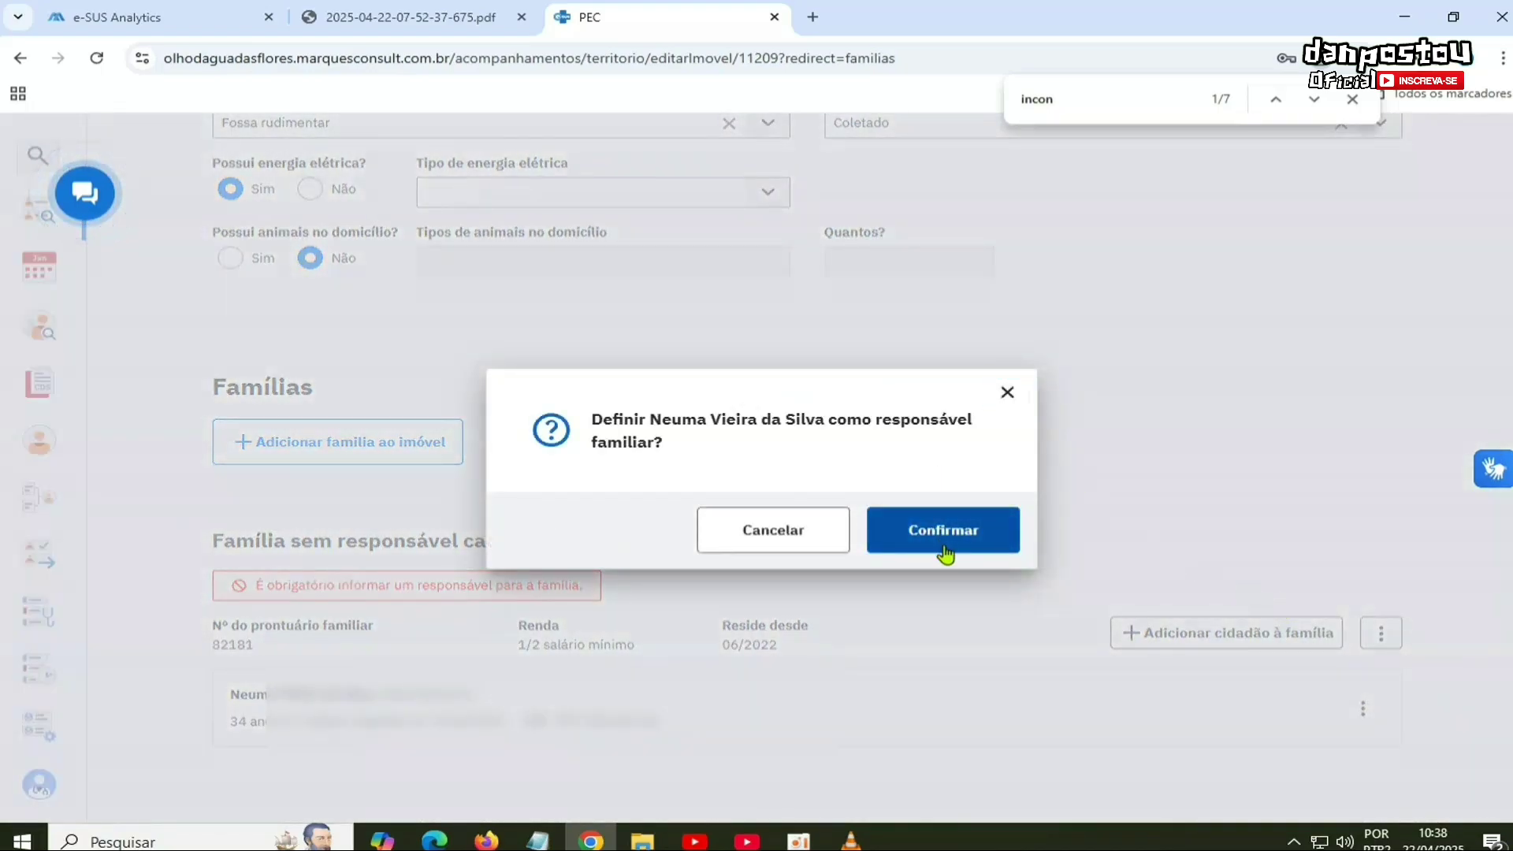
pyautogui.click(948, 554)
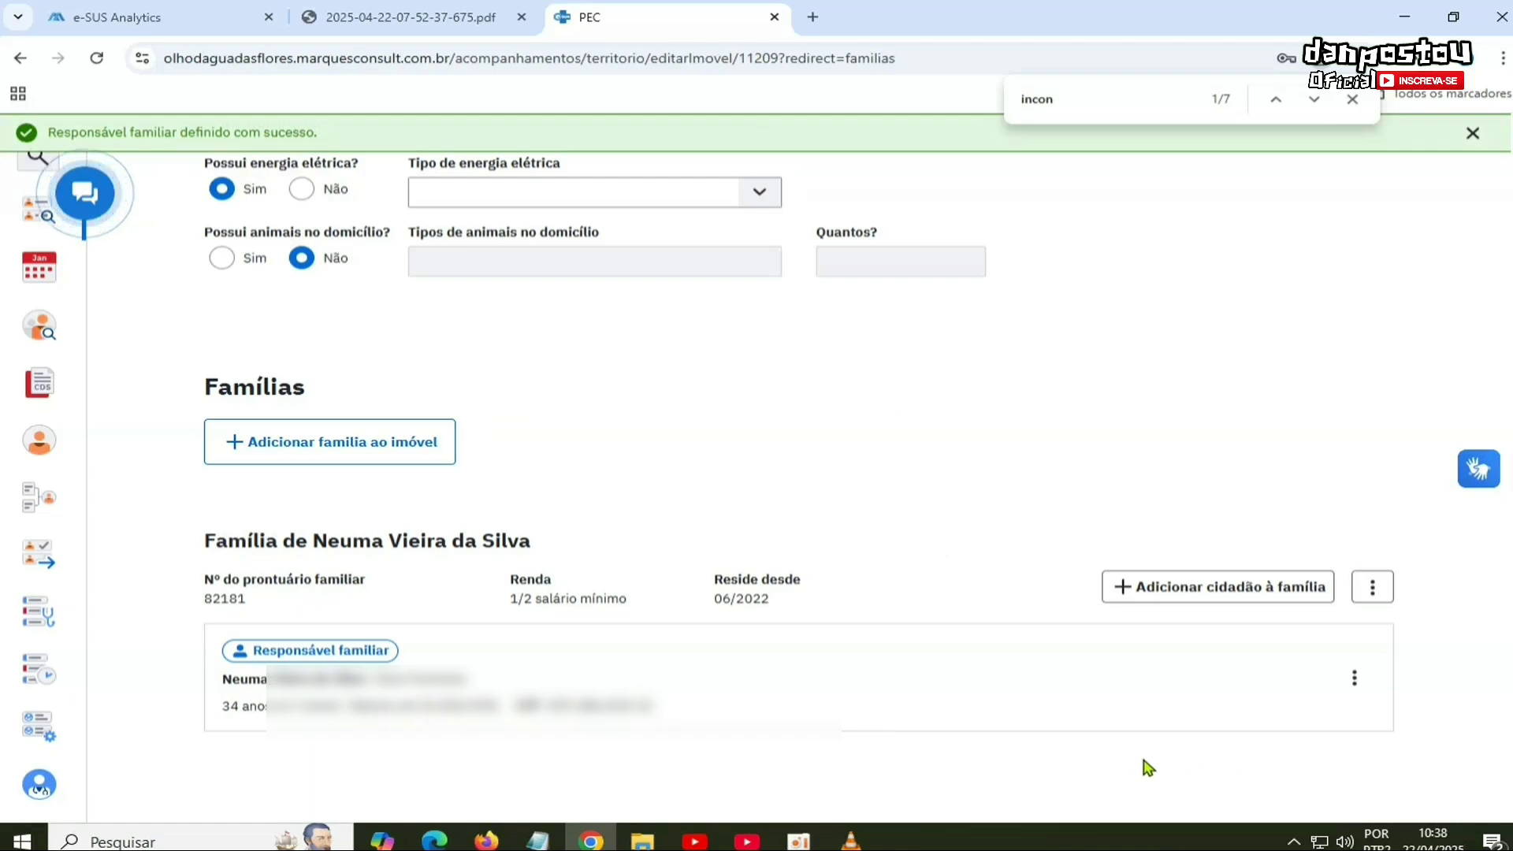
# Step: Mark the family as Família mudou-se, confirm the move, and save the property registration
pyautogui.click(1380, 592)
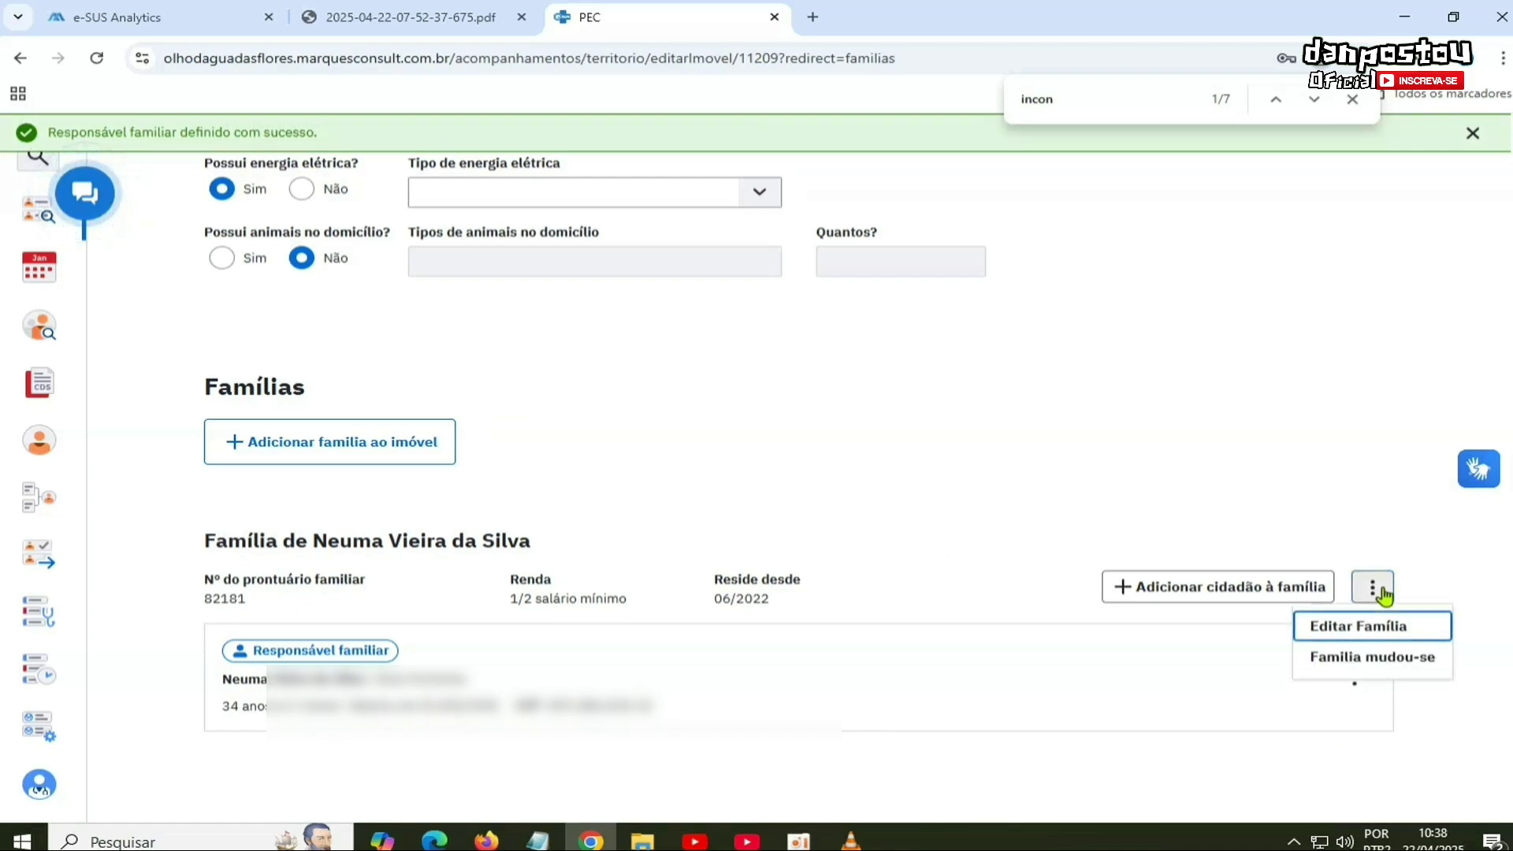
pyautogui.click(1335, 500)
pyautogui.click(1378, 588)
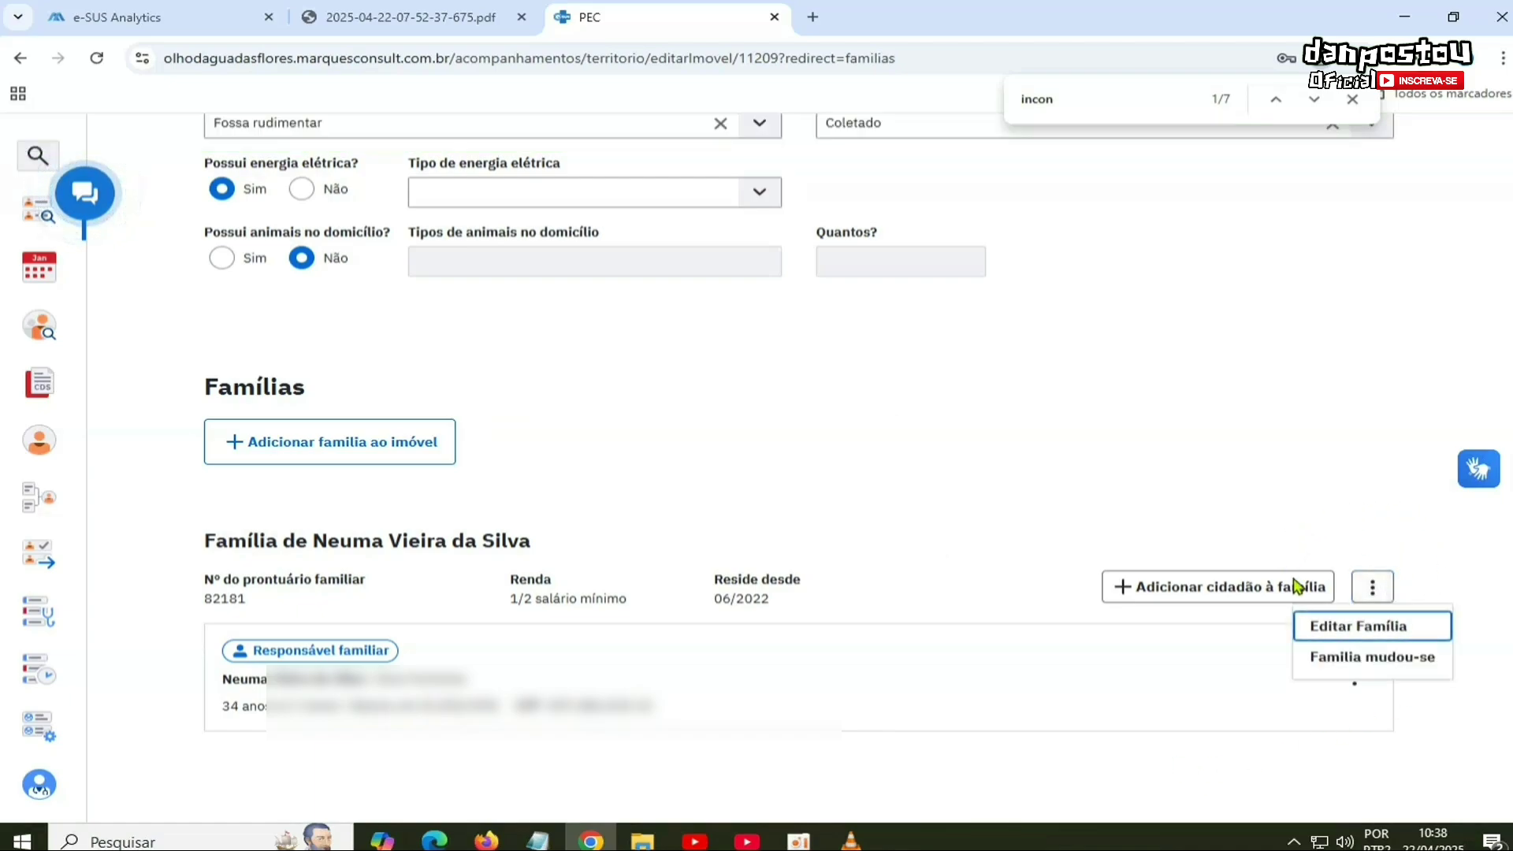
pyautogui.click(1378, 664)
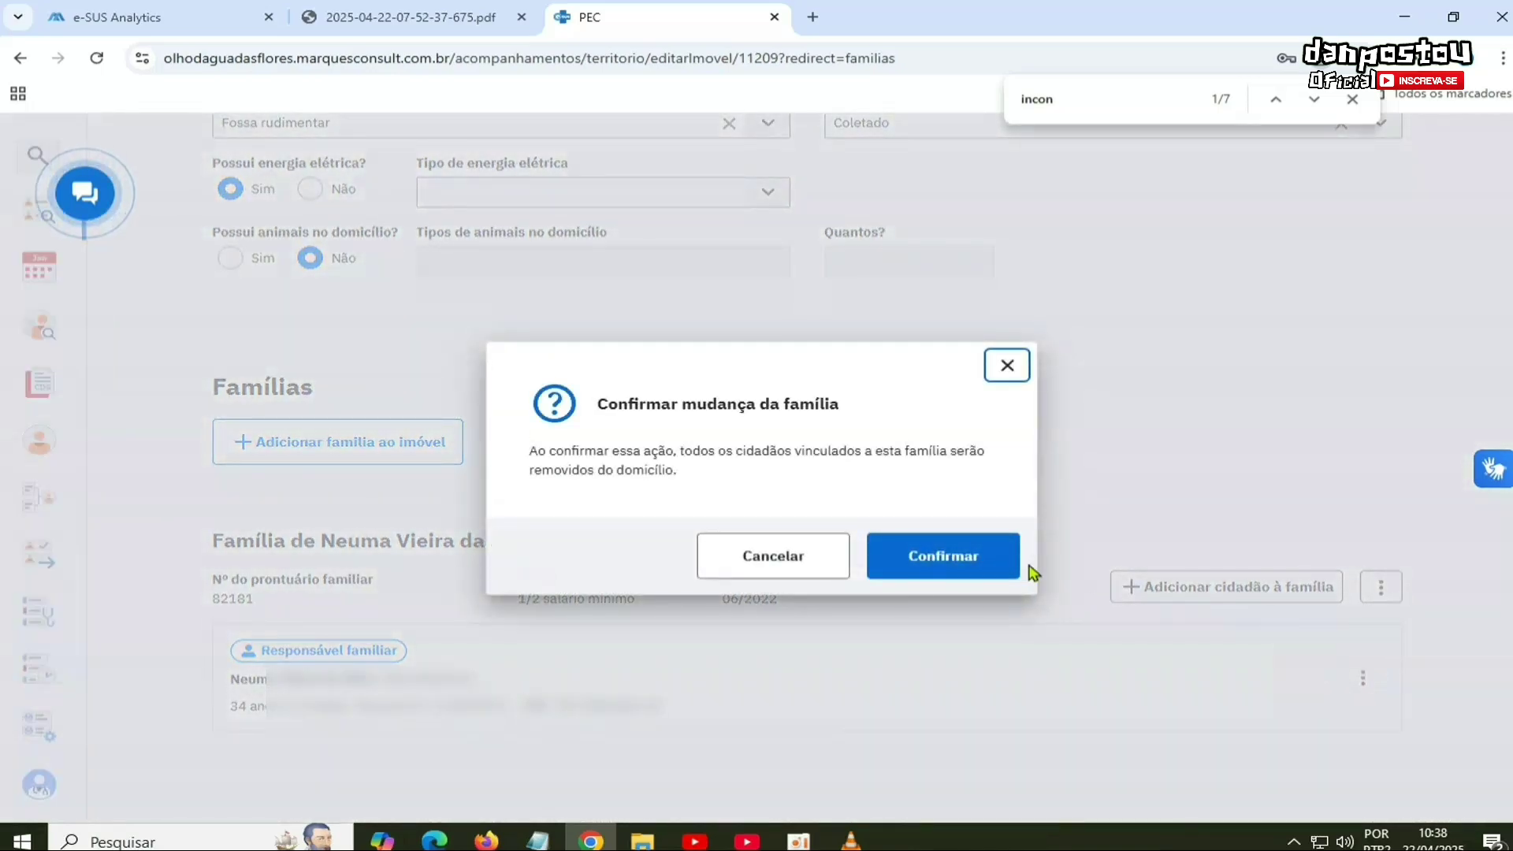
pyautogui.click(977, 566)
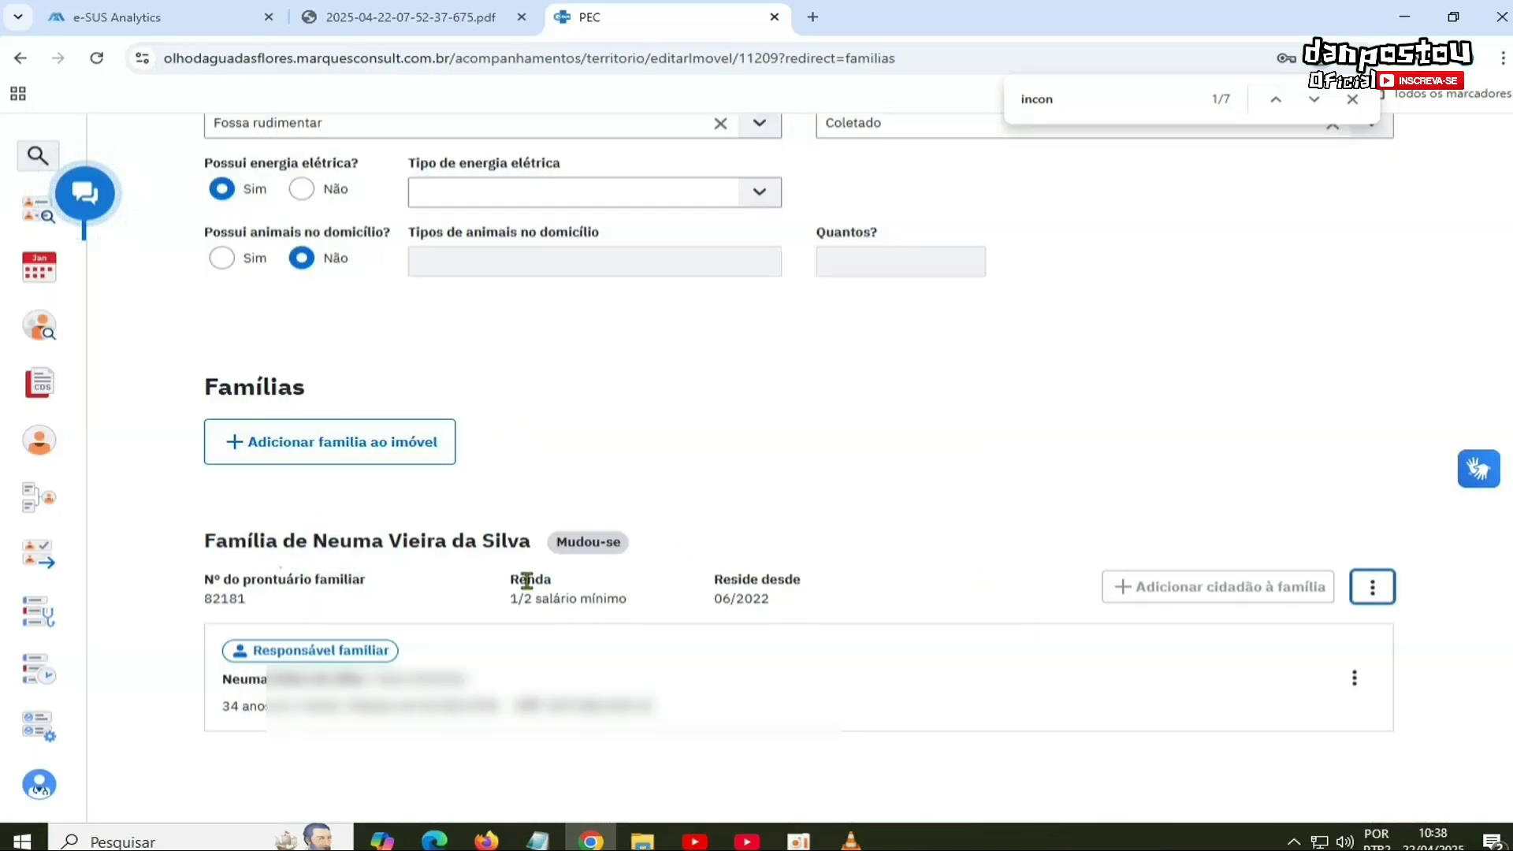
pyautogui.moveTo(629, 548); pyautogui.dragTo(553, 550)
pyautogui.click(900, 543)
pyautogui.scroll(-1, 977, 569)
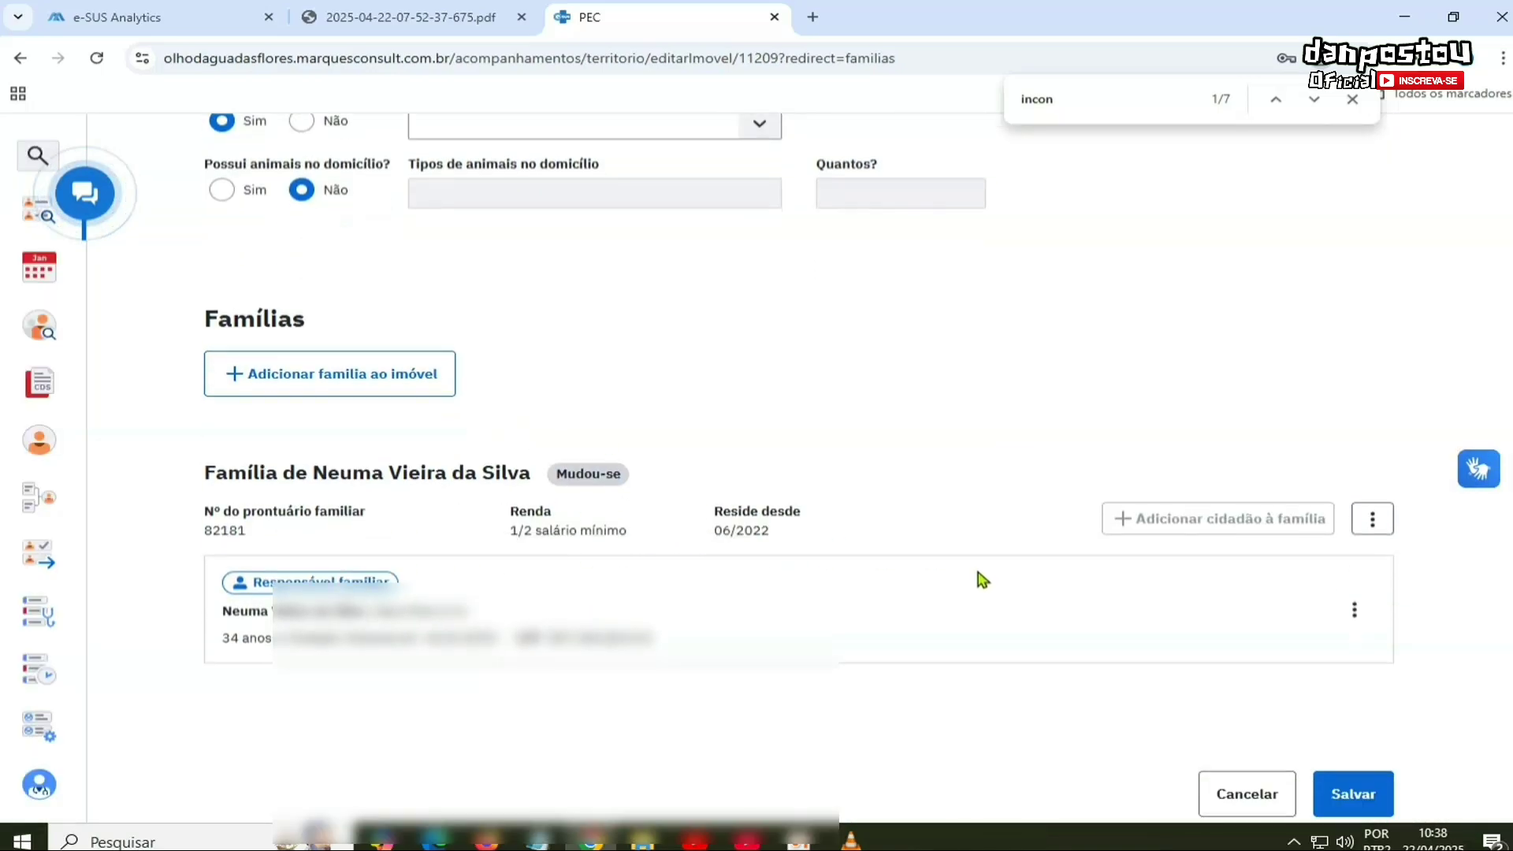
pyautogui.click(1375, 795)
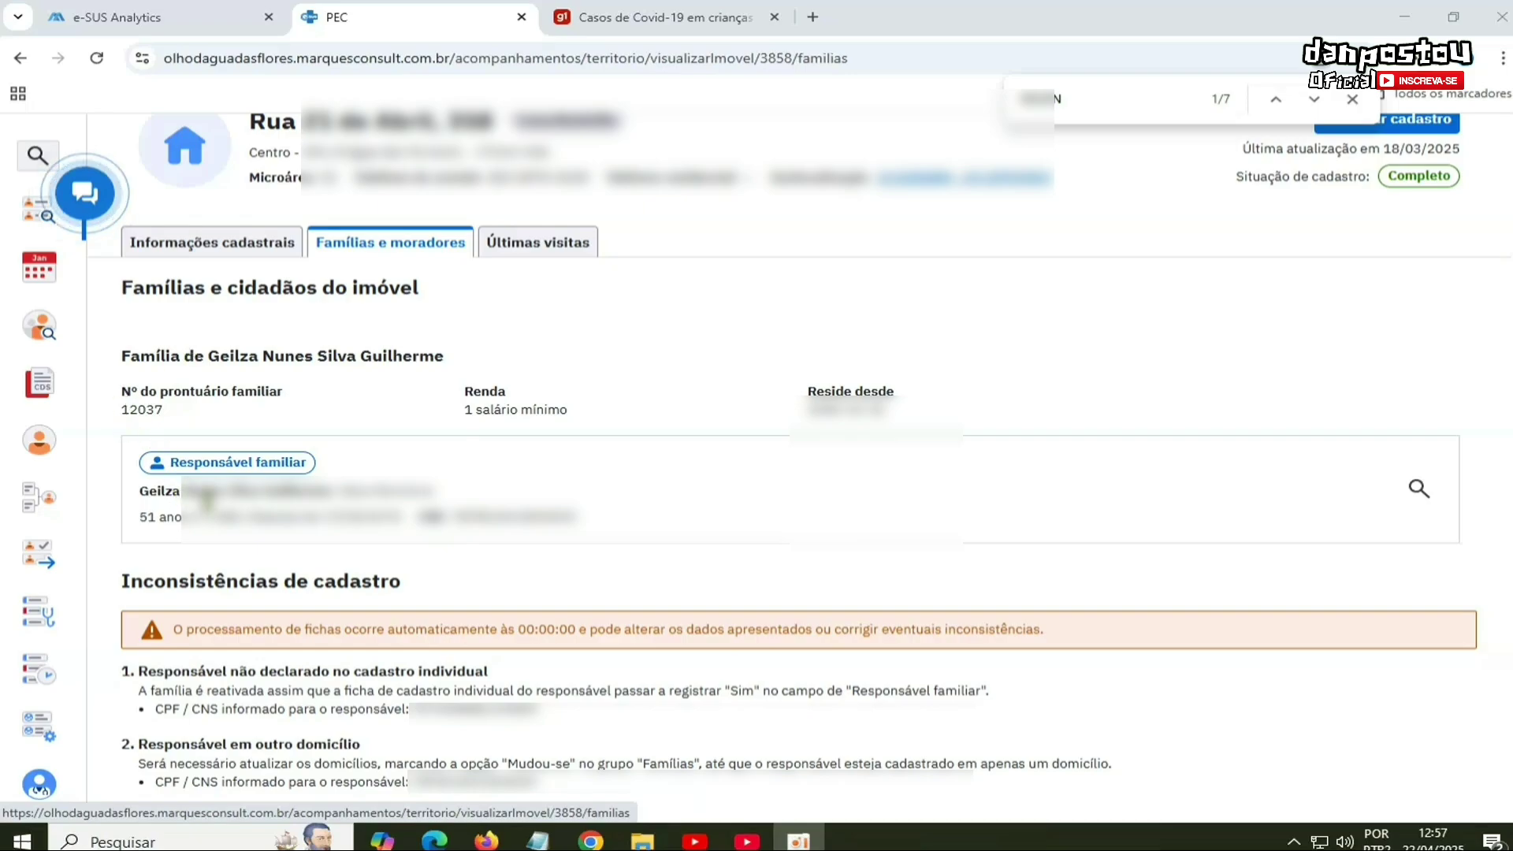
# Step: Review the two registration inconsistencies and copy the CPF/CNS given for the responsible person under "Responsável não declarado no cadastro individual"
pyautogui.moveTo(139, 670); pyautogui.dragTo(425, 672)
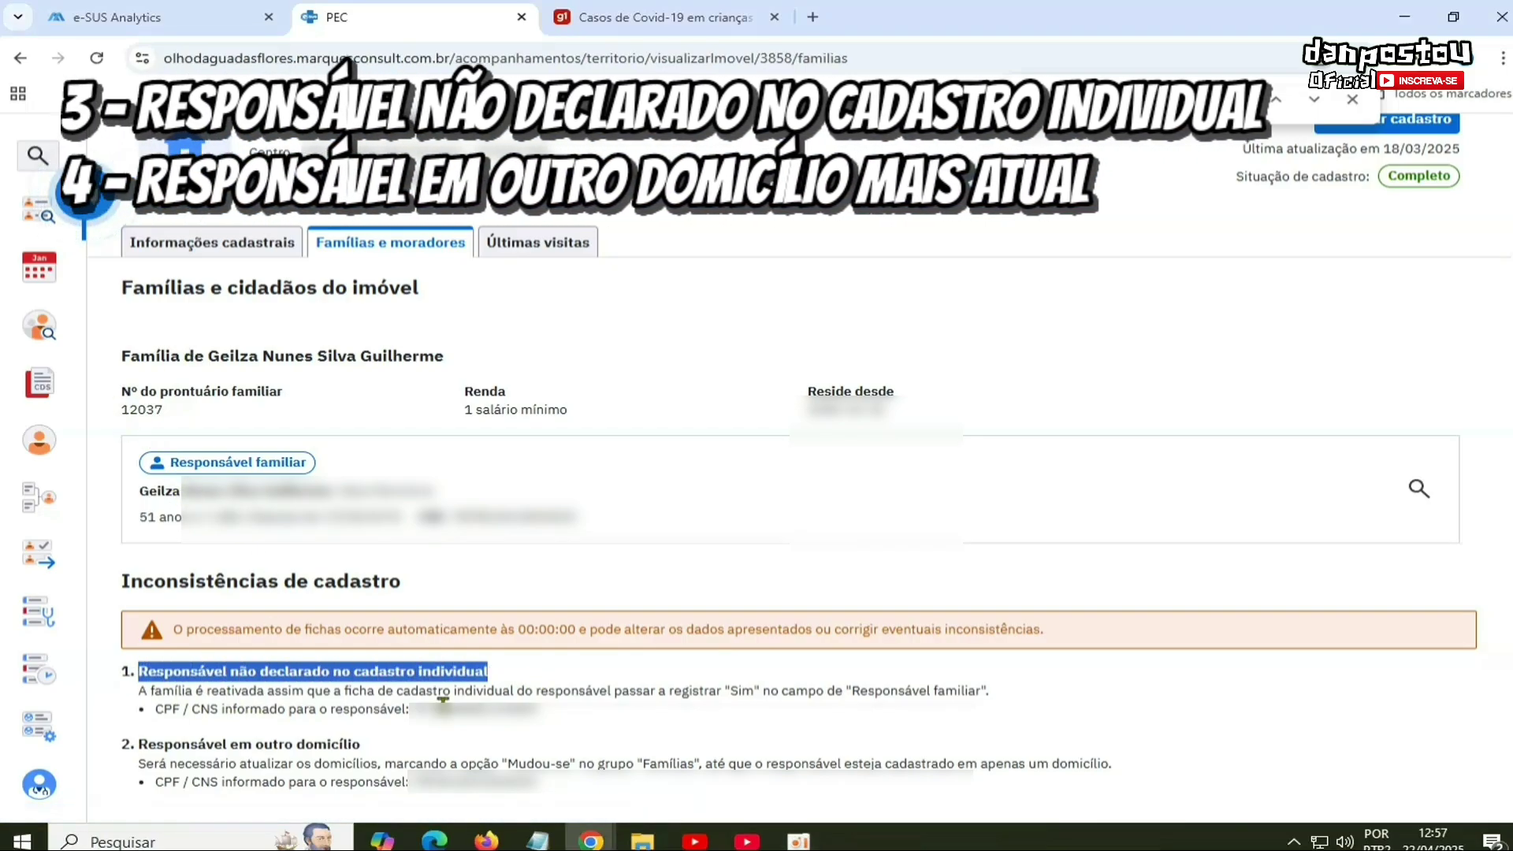
pyautogui.click(145, 744)
pyautogui.moveTo(144, 744); pyautogui.dragTo(362, 745)
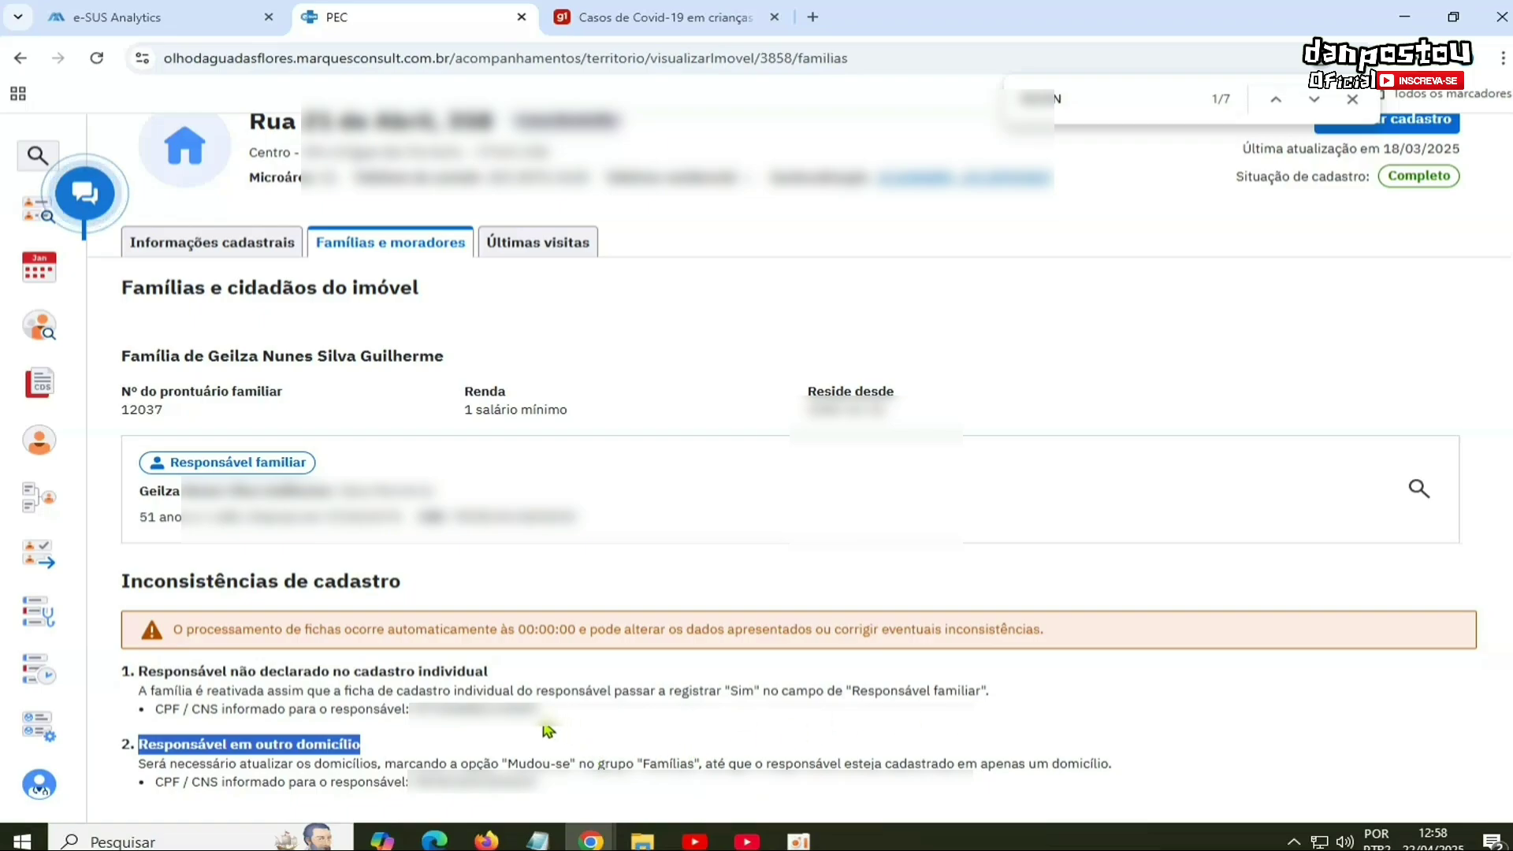
pyautogui.moveTo(542, 712); pyautogui.dragTo(410, 711)
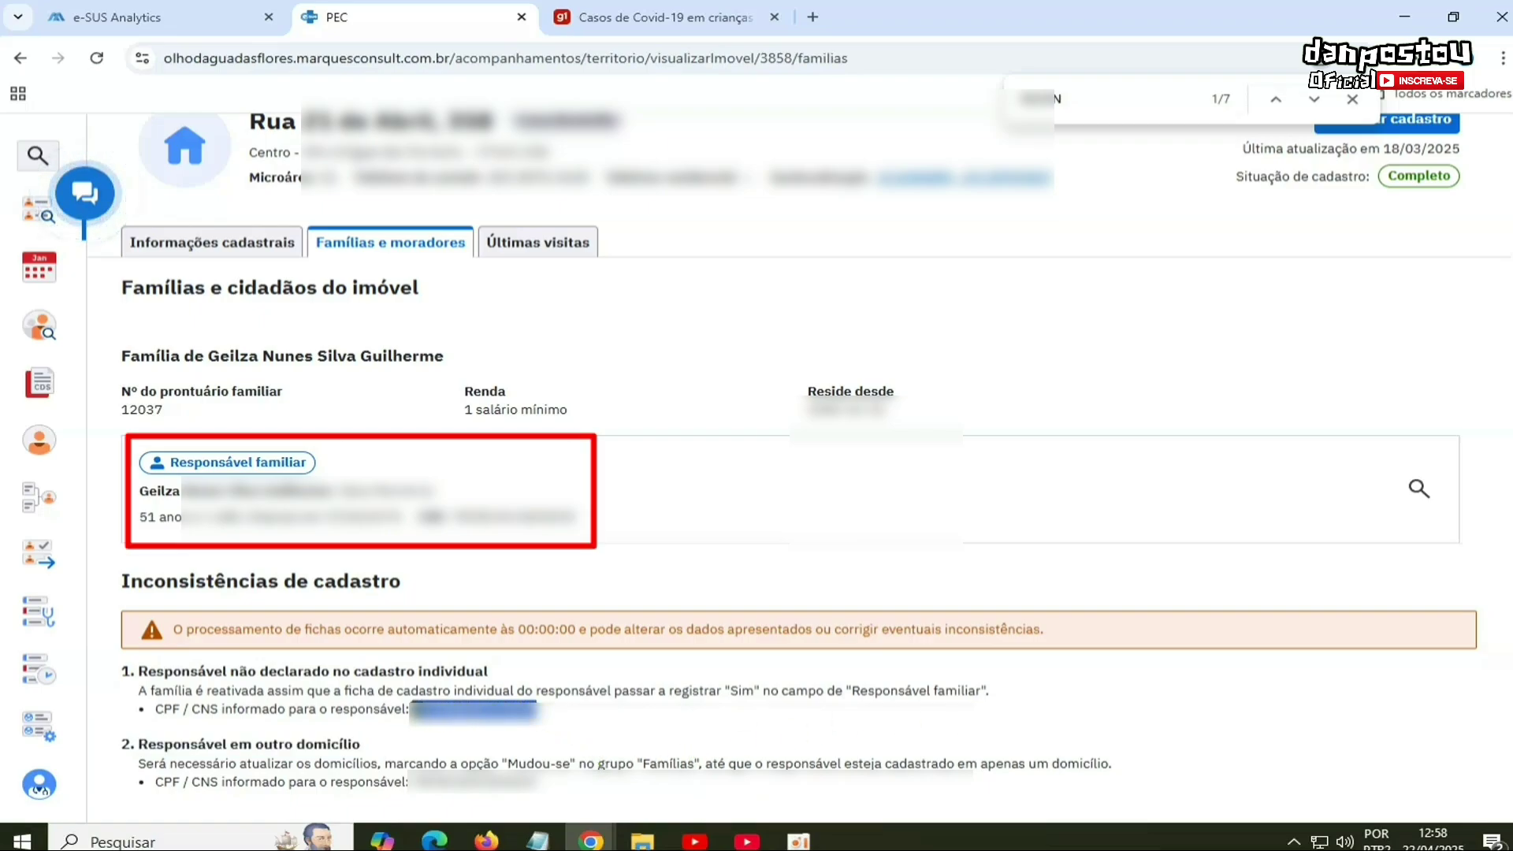
pyautogui.rightClick(419, 701)
pyautogui.click(485, 514)
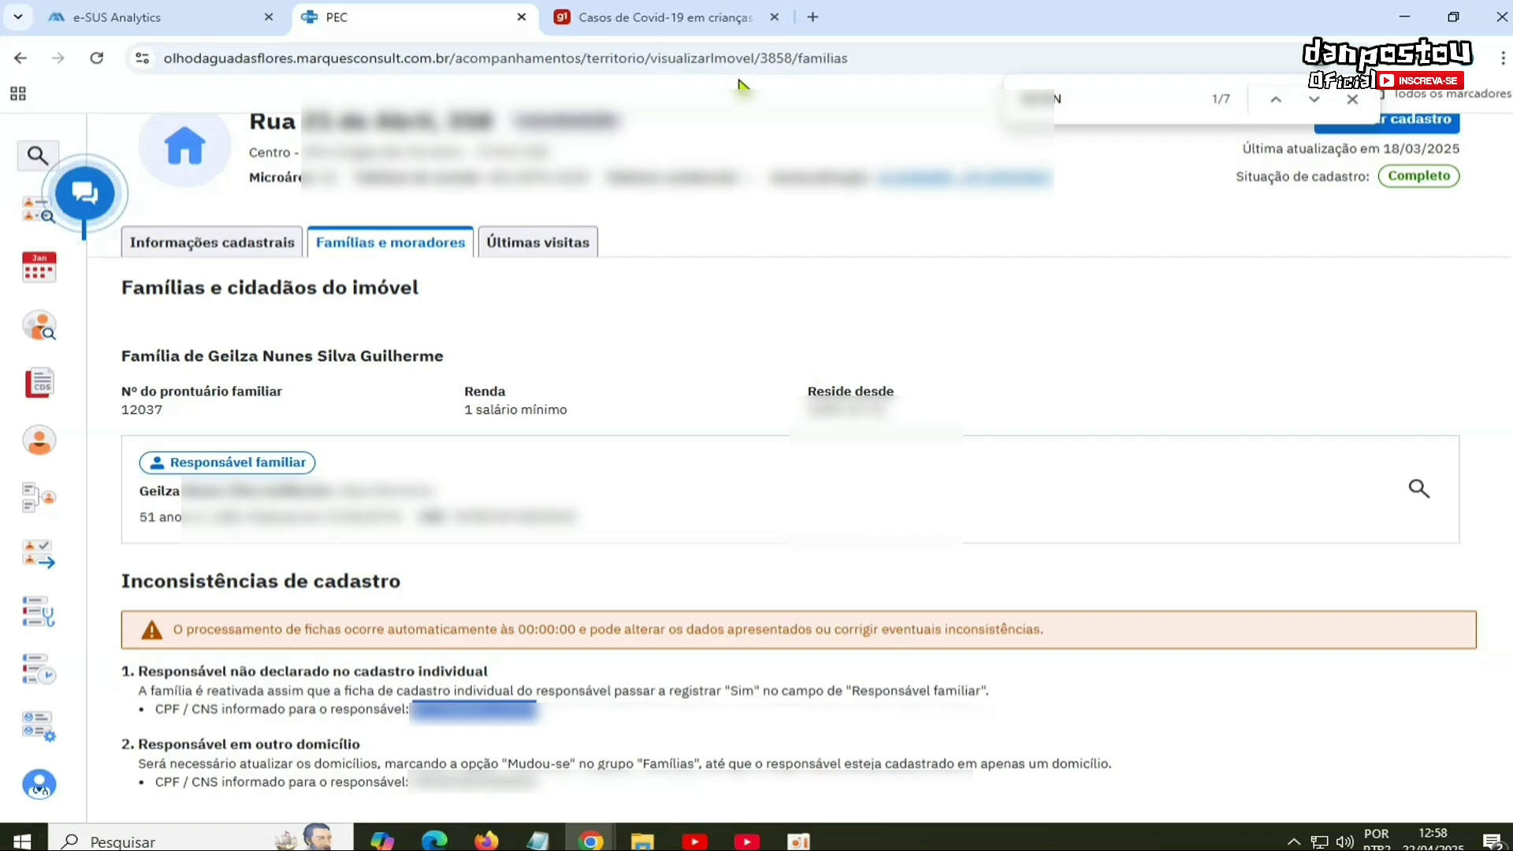
# Step: Open the property registration for updating and add the citizen found by the copied CPF/CNS to the family without a responsible person
pyautogui.click(1436, 126)
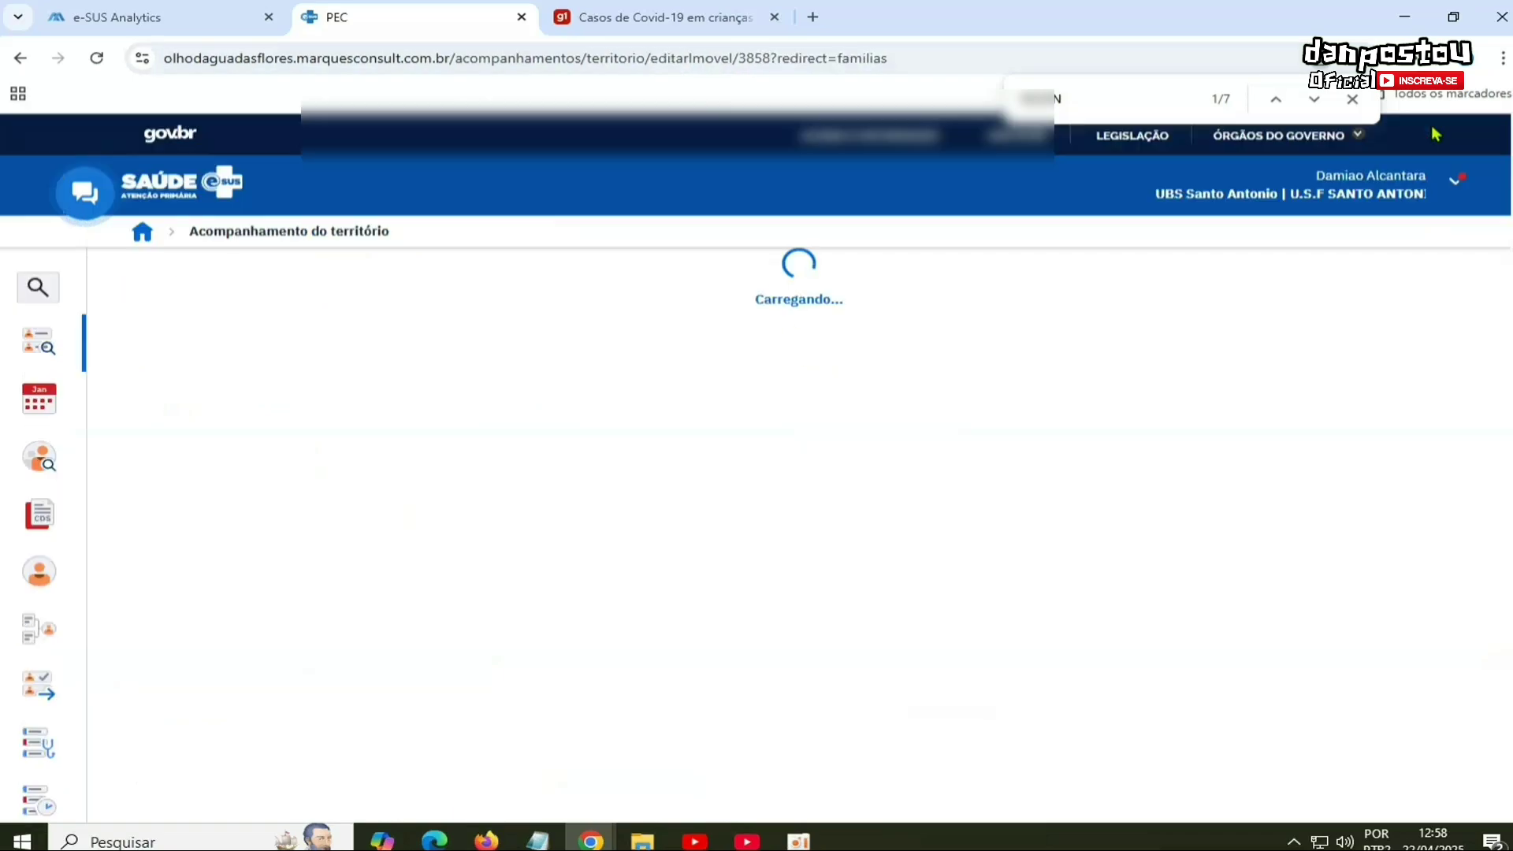
pyautogui.scroll(-10, 1237, 446)
pyautogui.scroll(-3, 1246, 552)
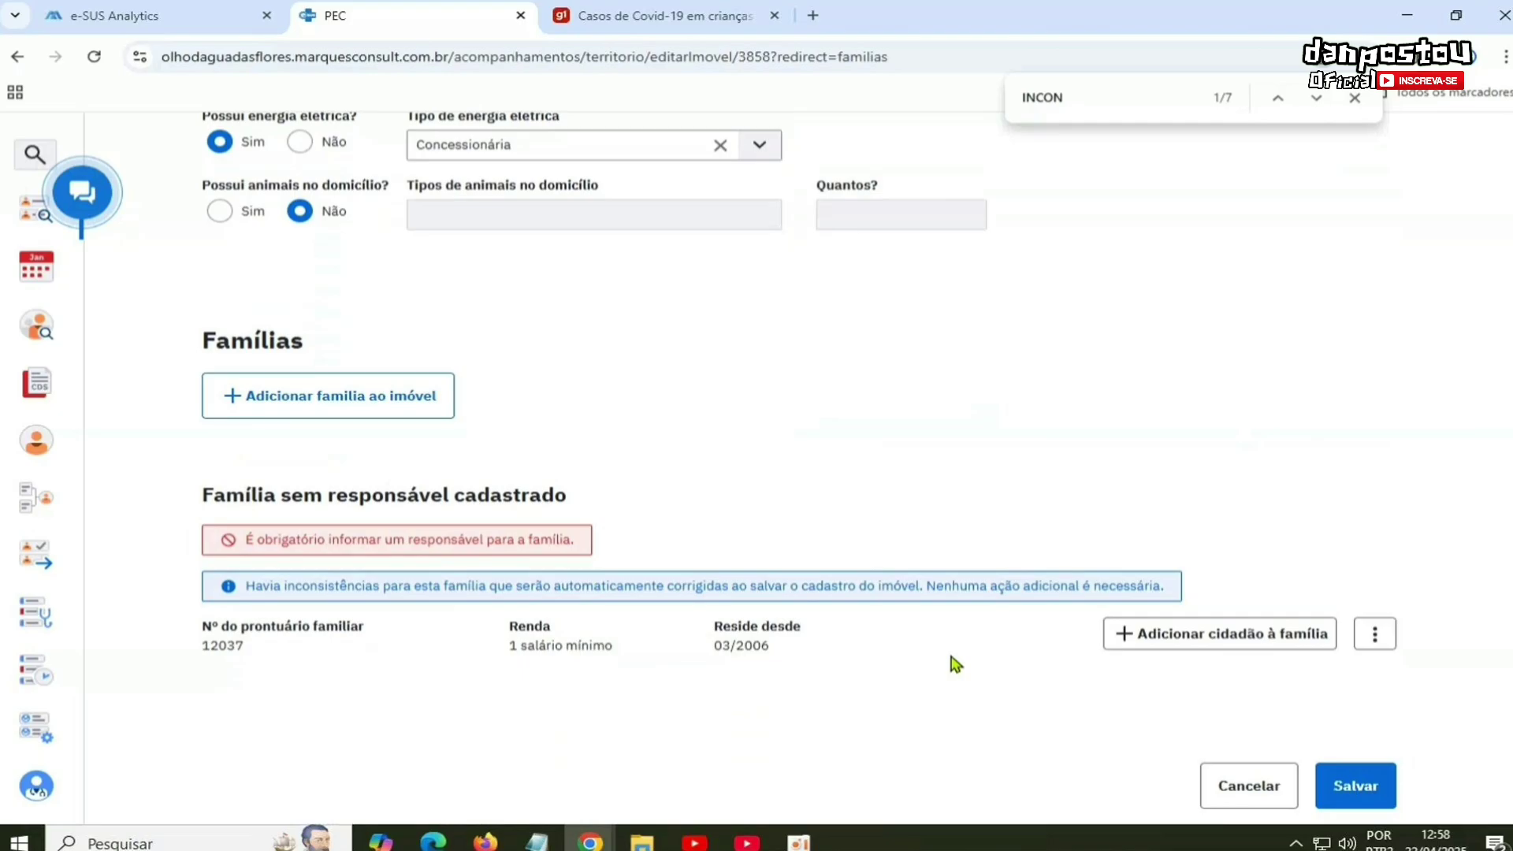
pyautogui.click(1224, 635)
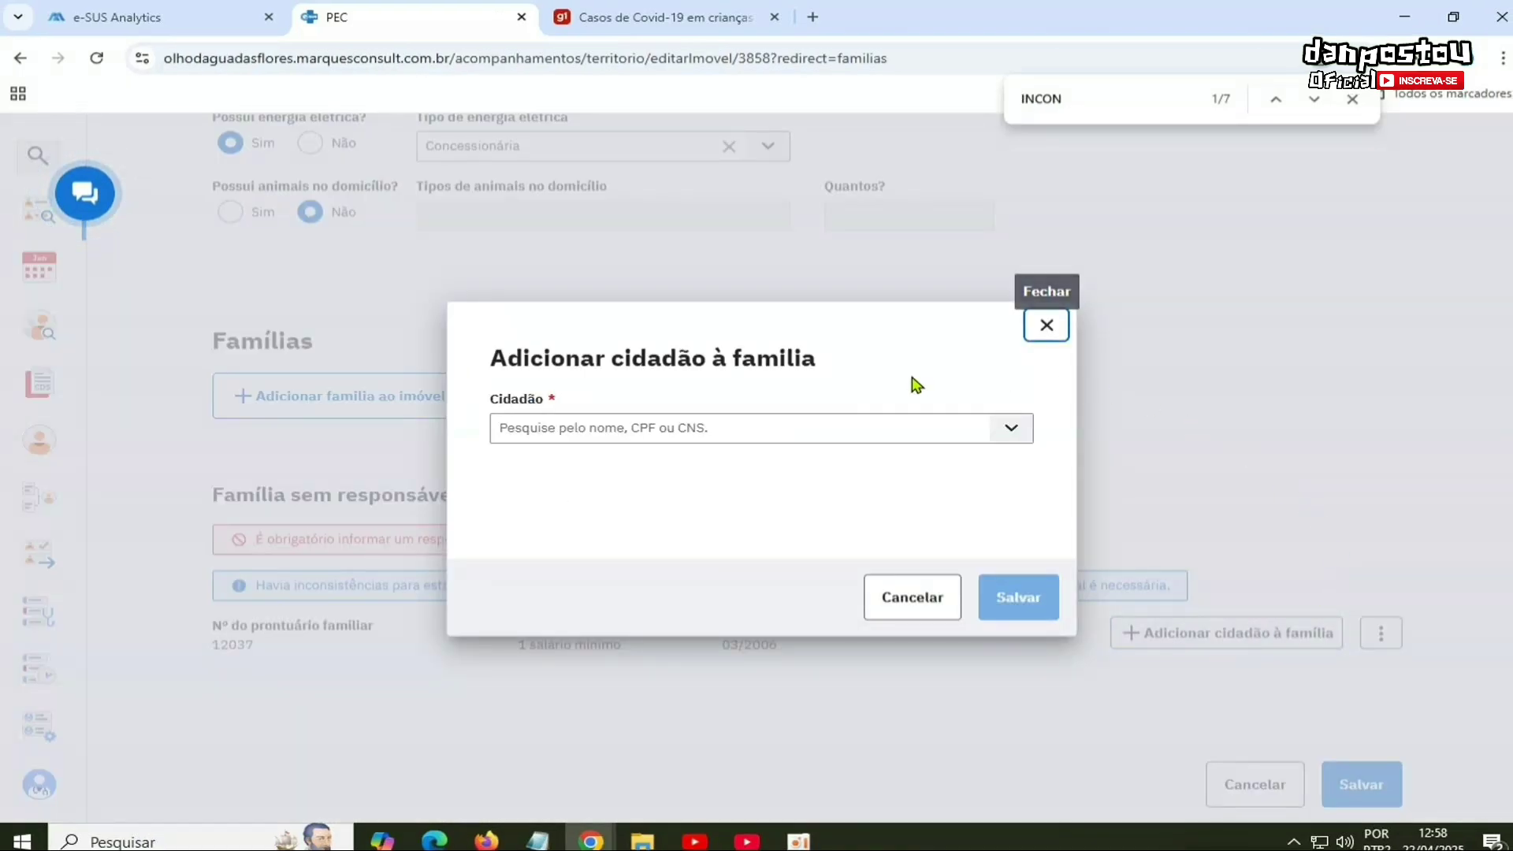
pyautogui.click(826, 428)
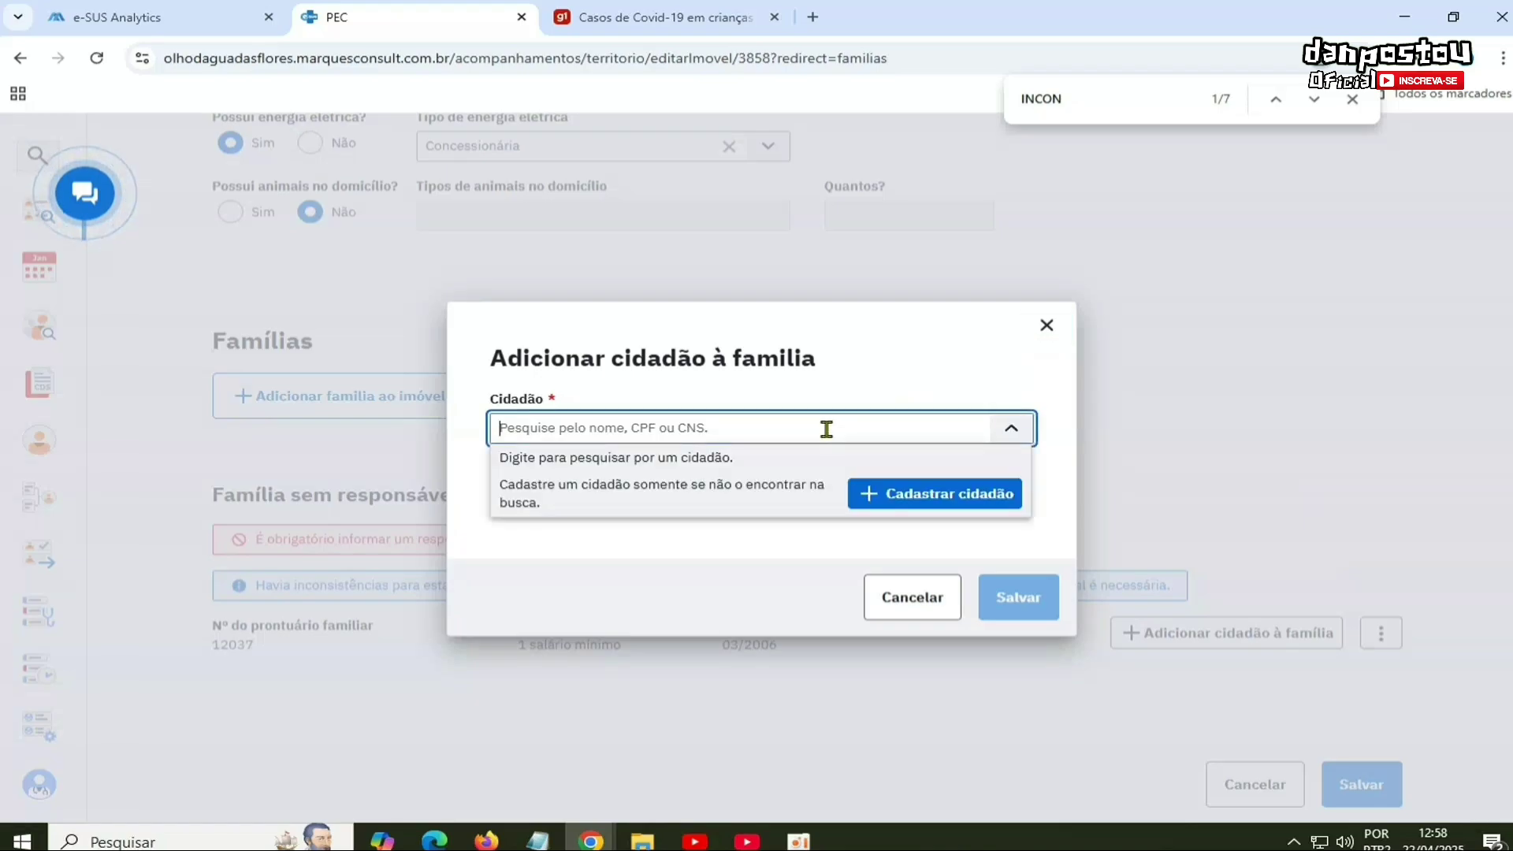
pyautogui.hotkey('ctrl', 'v')
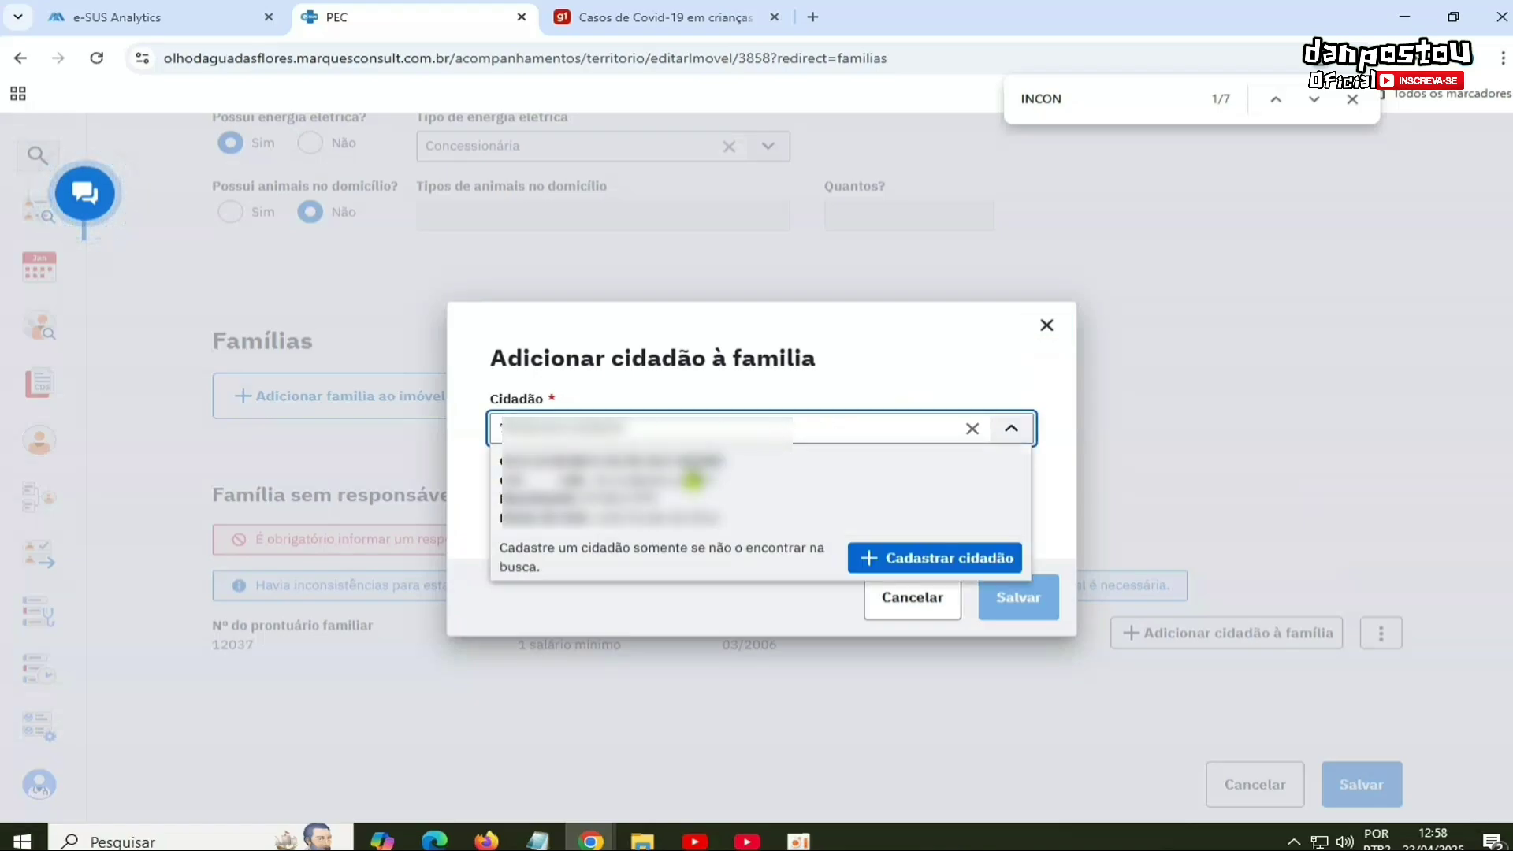
pyautogui.click(700, 473)
pyautogui.click(1027, 601)
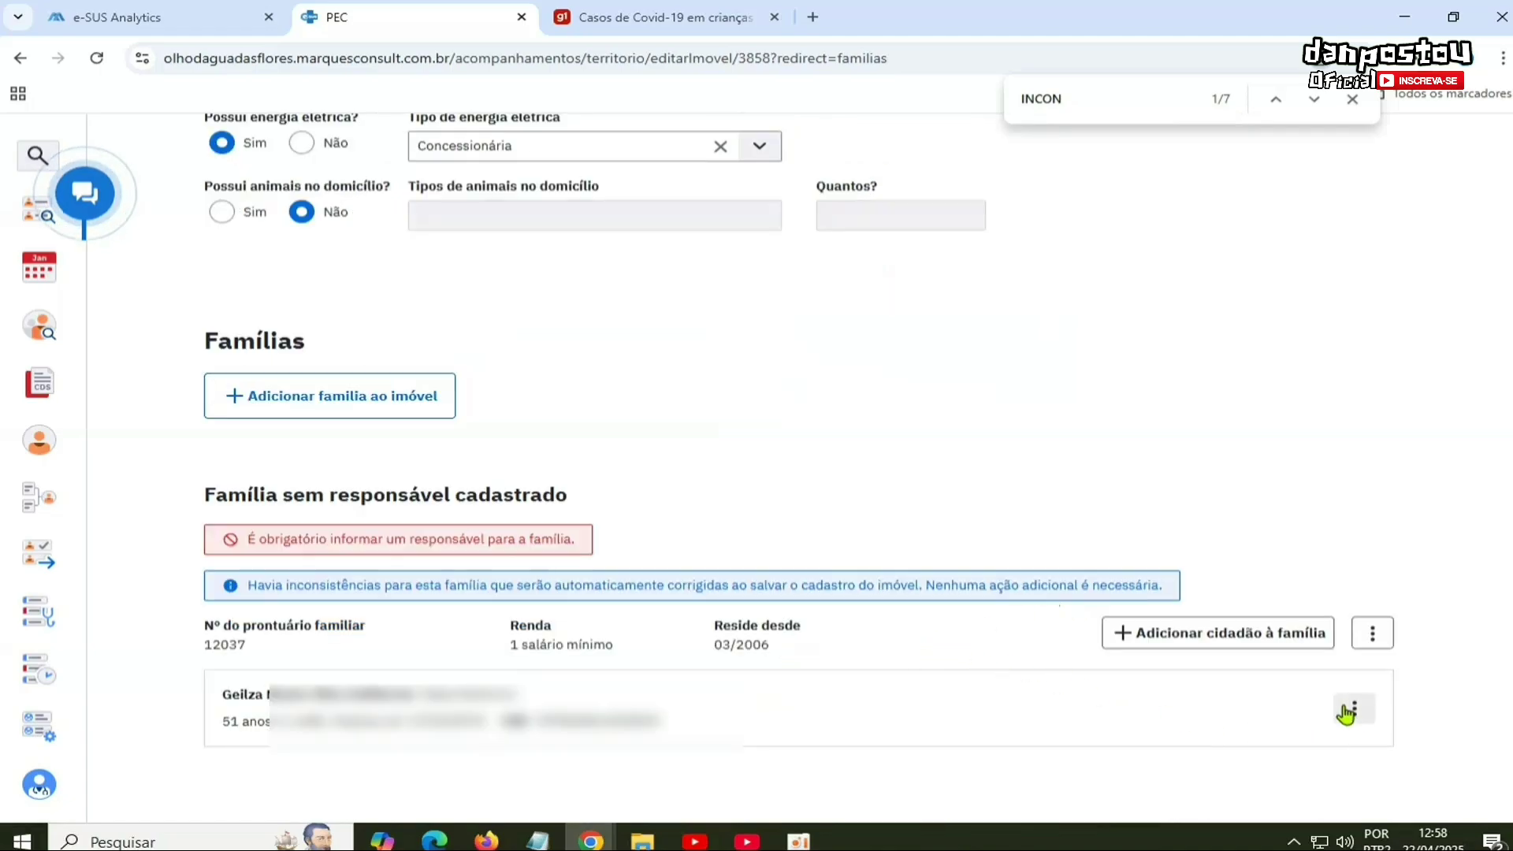
# Step: Define the citizen in the family without a registered responsible person as responsável familiar and confirm the assignment
pyautogui.click(1350, 710)
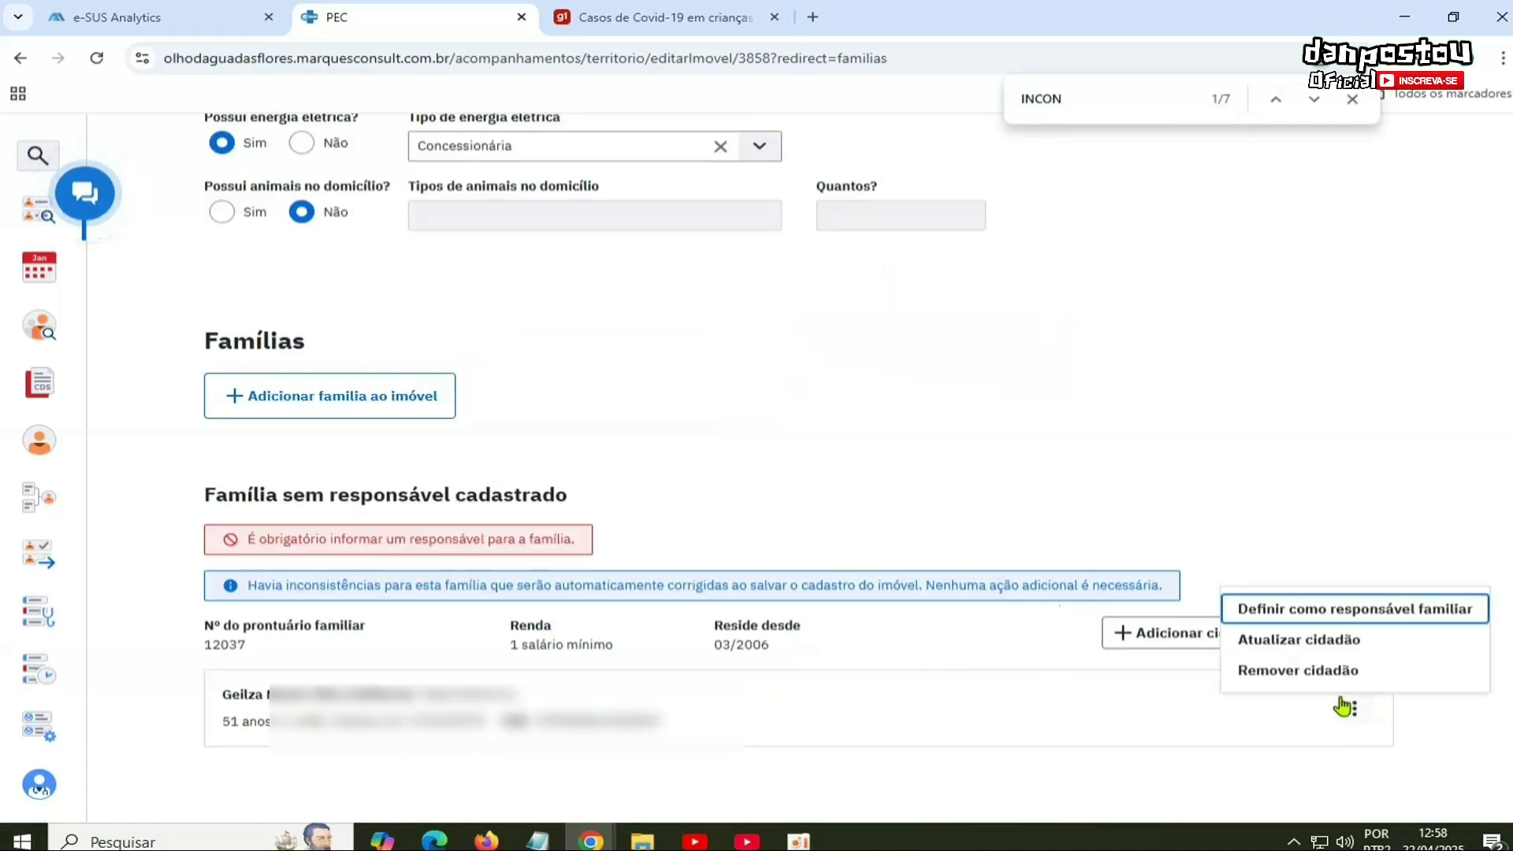
pyautogui.click(1310, 610)
pyautogui.click(978, 543)
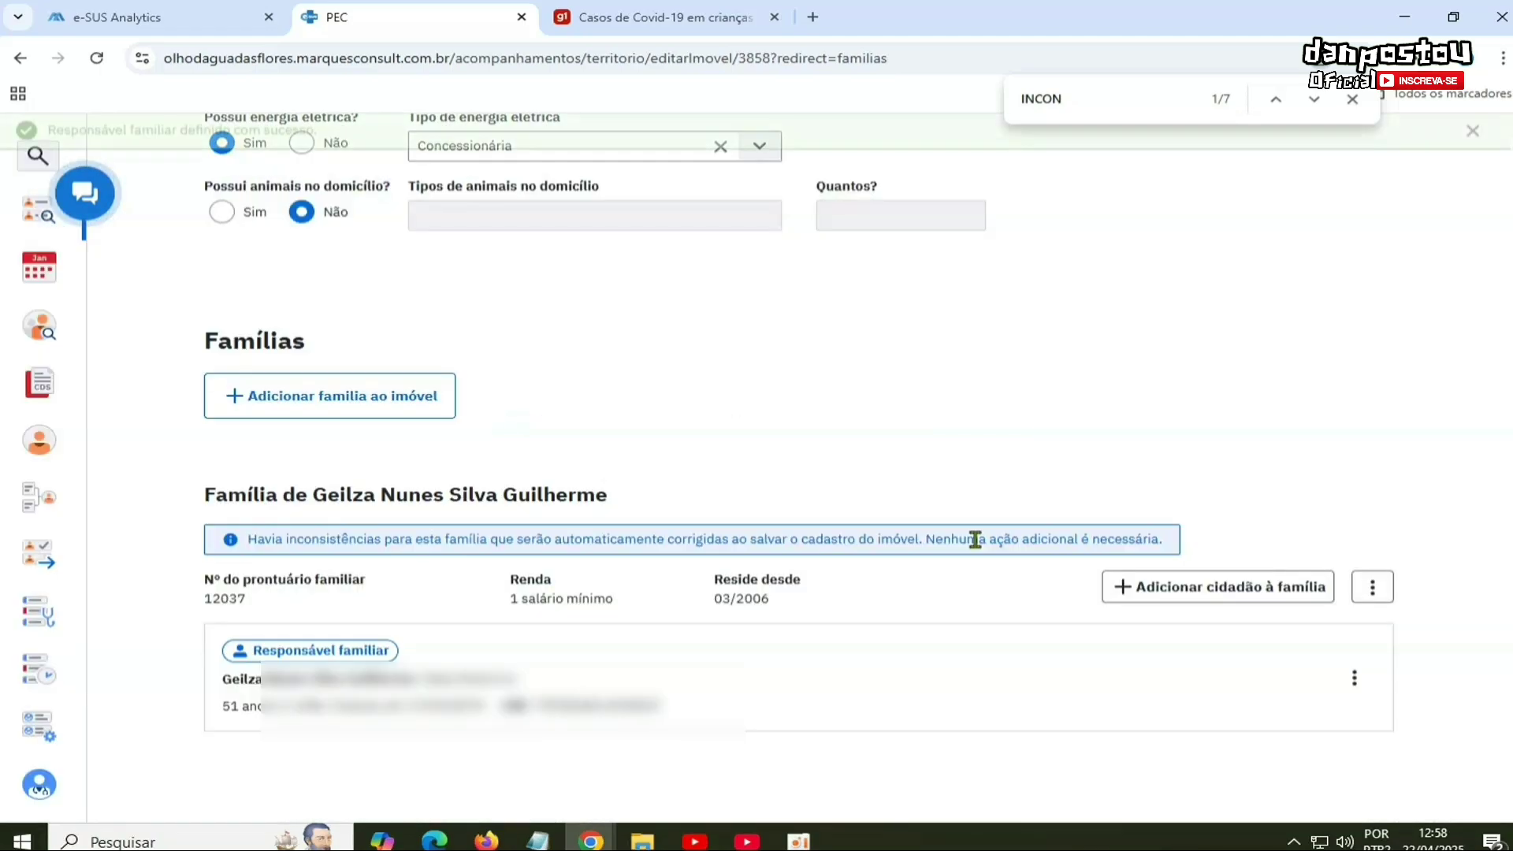
# Step: Mark the family as Família mudou-se, confirm the move, and save the property registration
pyautogui.scroll(-2, 784, 633)
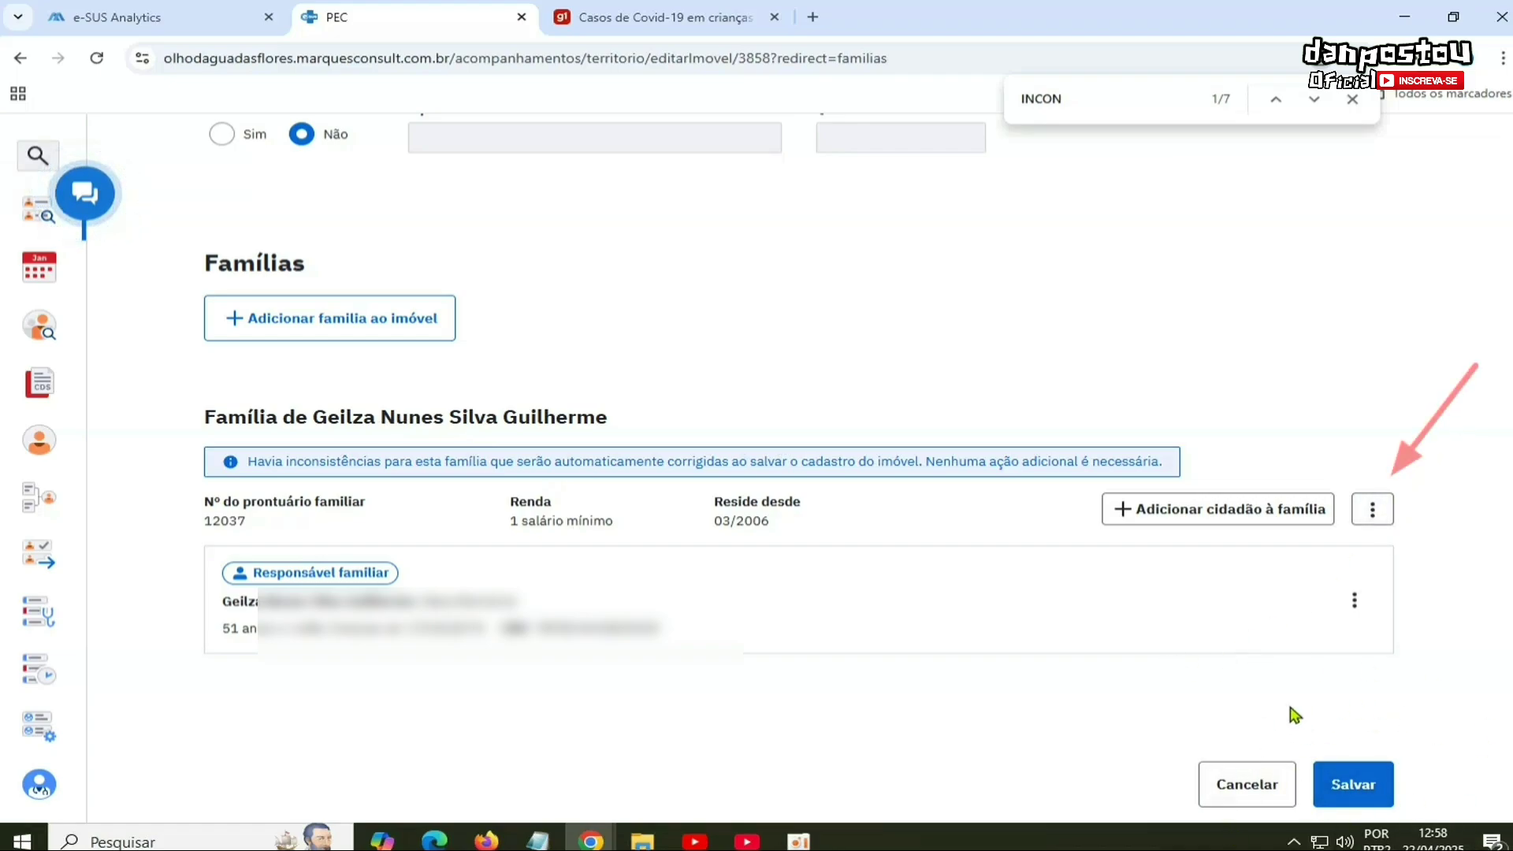
pyautogui.click(1378, 513)
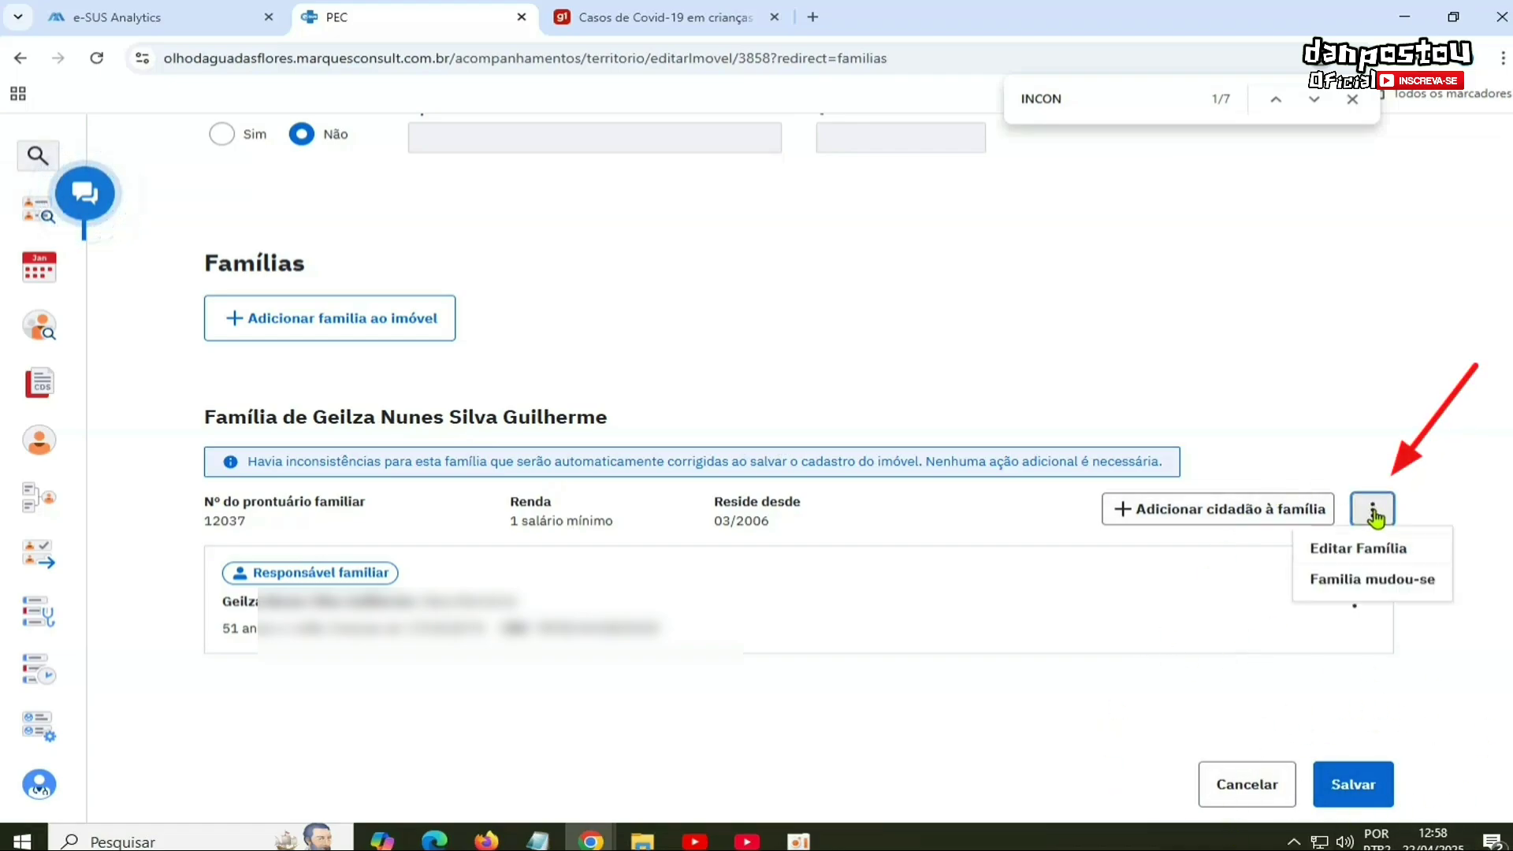
pyautogui.click(1385, 581)
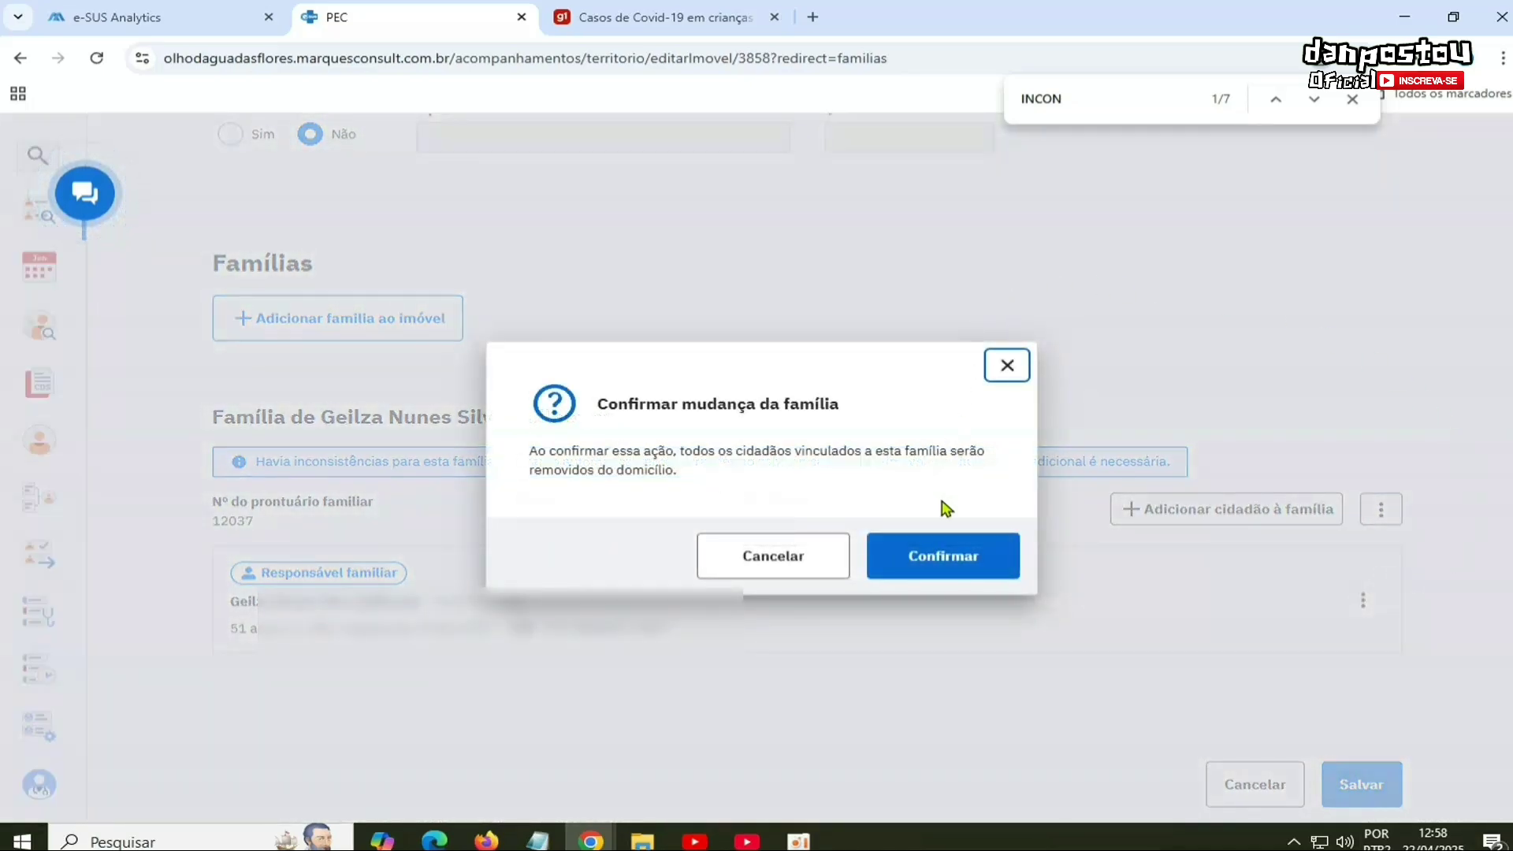
pyautogui.click(969, 569)
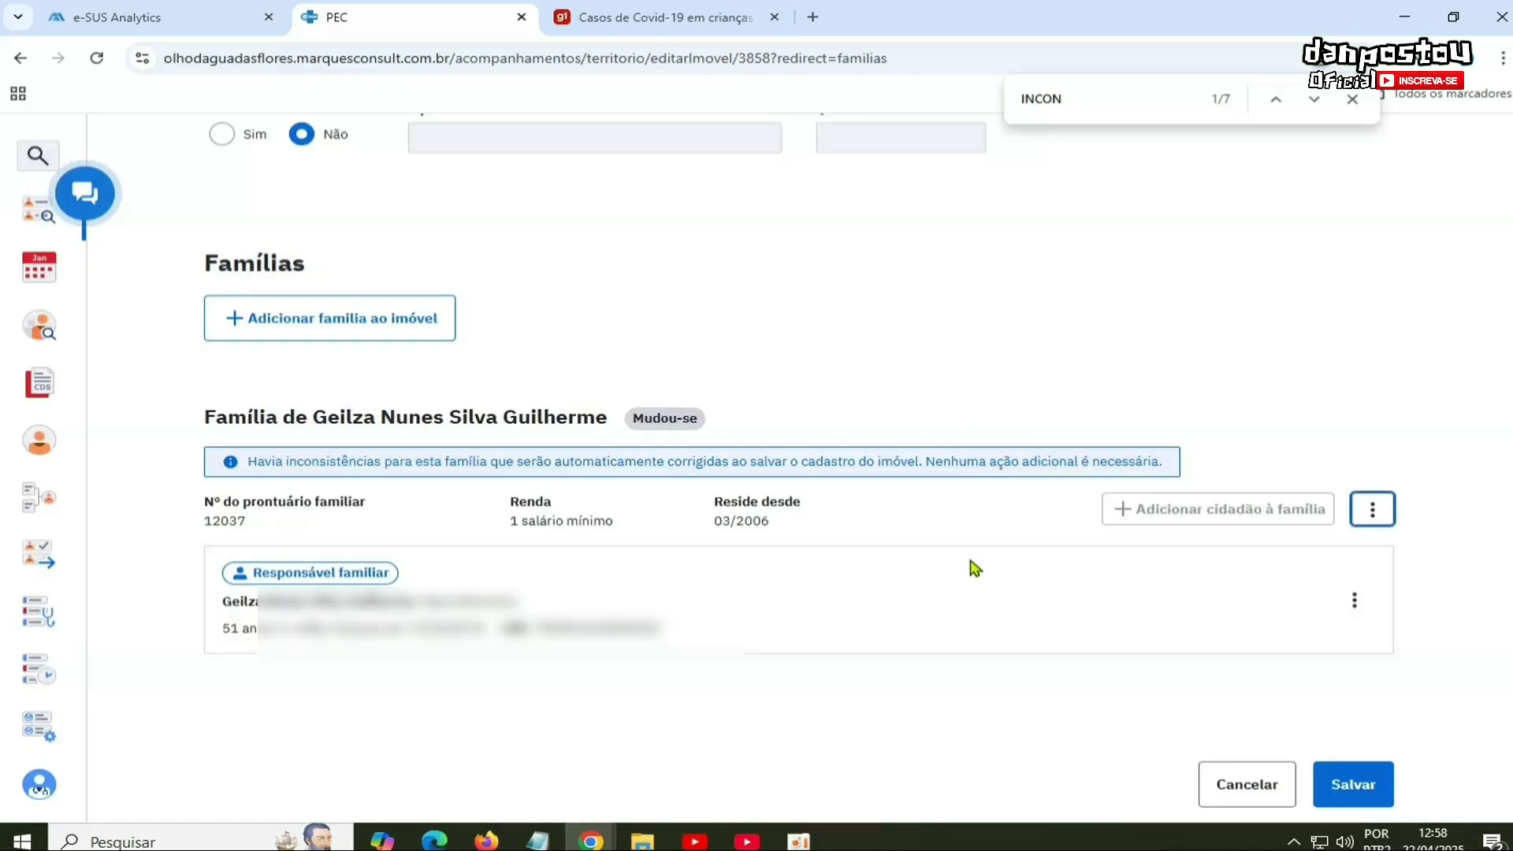
pyautogui.moveTo(632, 426); pyautogui.dragTo(713, 416)
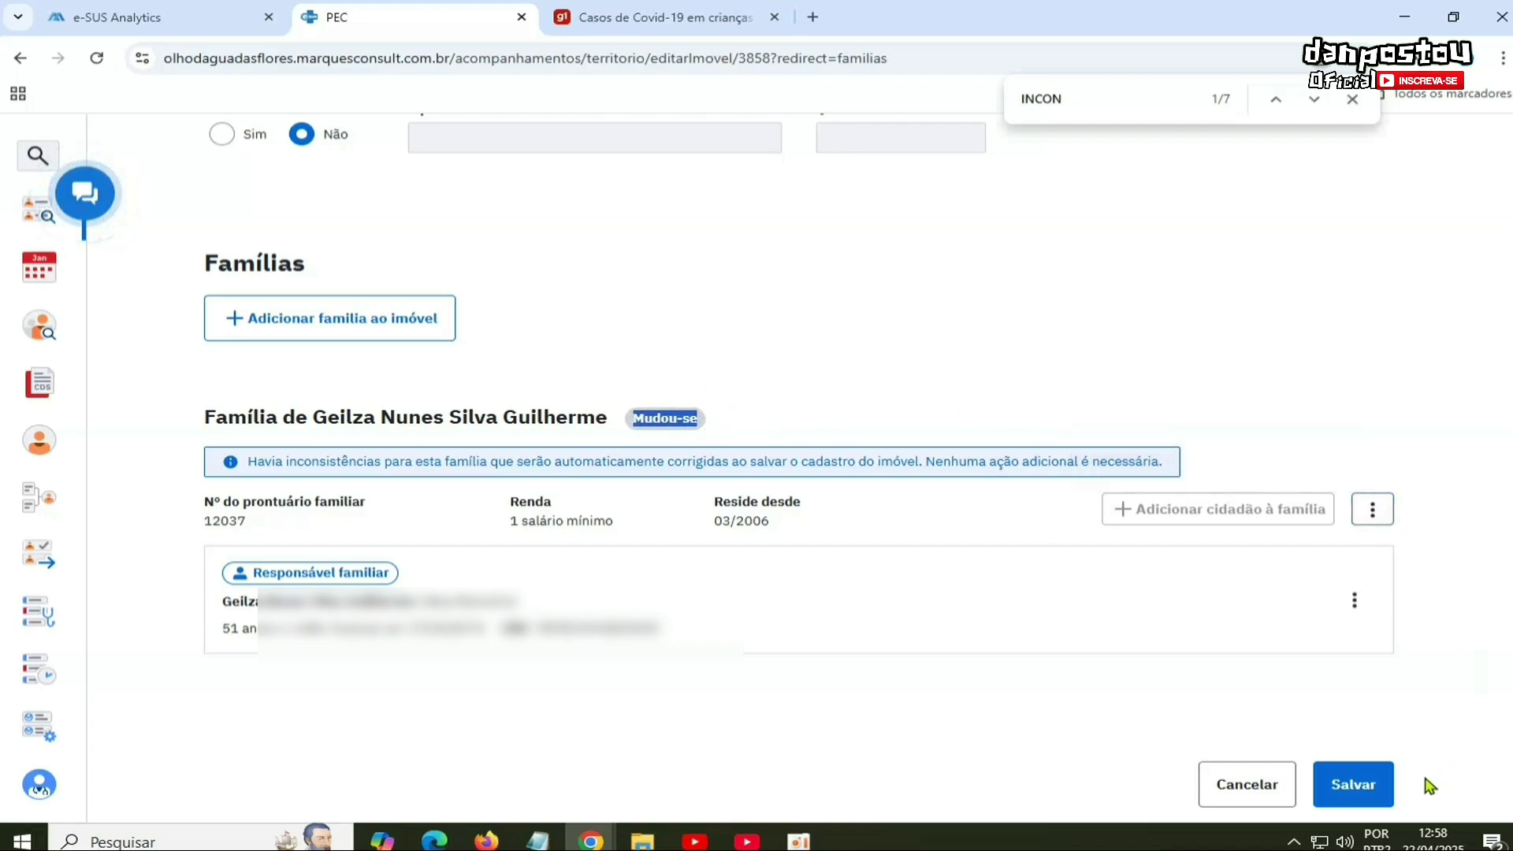
pyautogui.click(1369, 793)
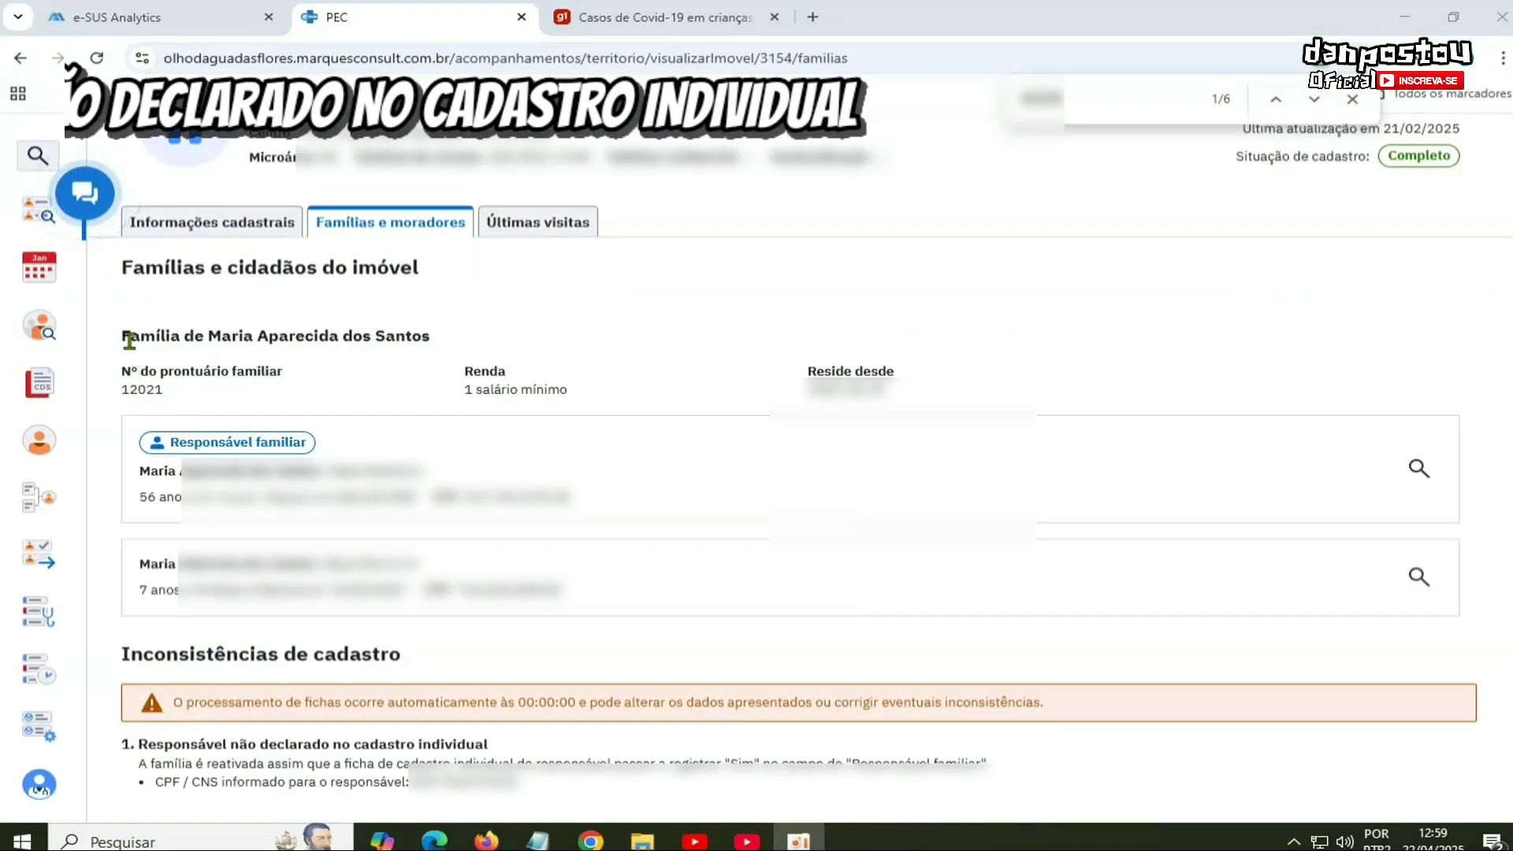
# Step: Compare the CPF/CNS under "Responsável não declarado no cadastro individual" with that of the citizen marked Responsável familiar
pyautogui.doubleClick(177, 442)
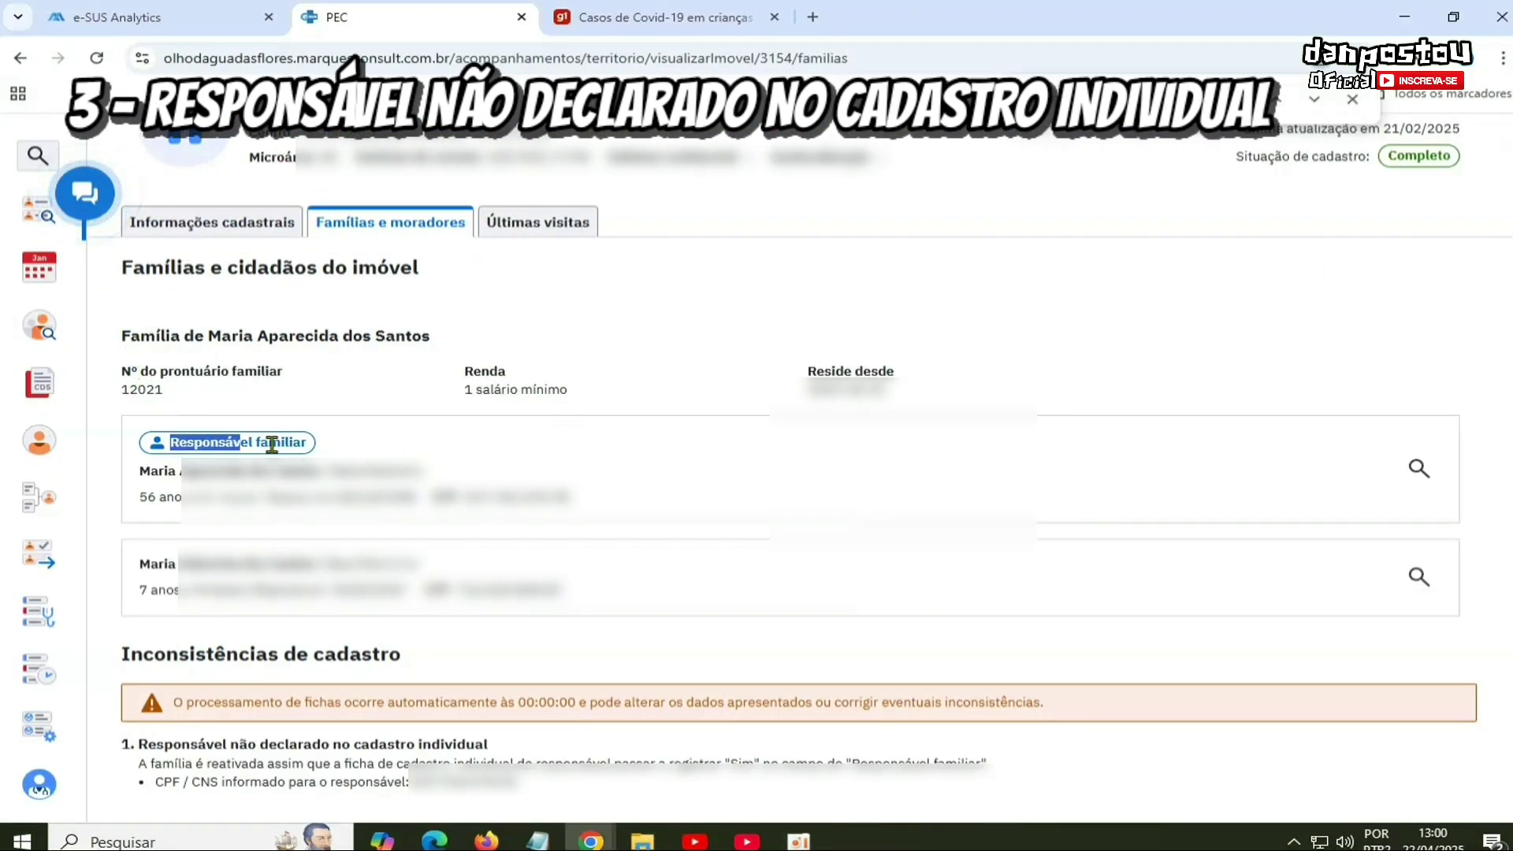
pyautogui.click(355, 453)
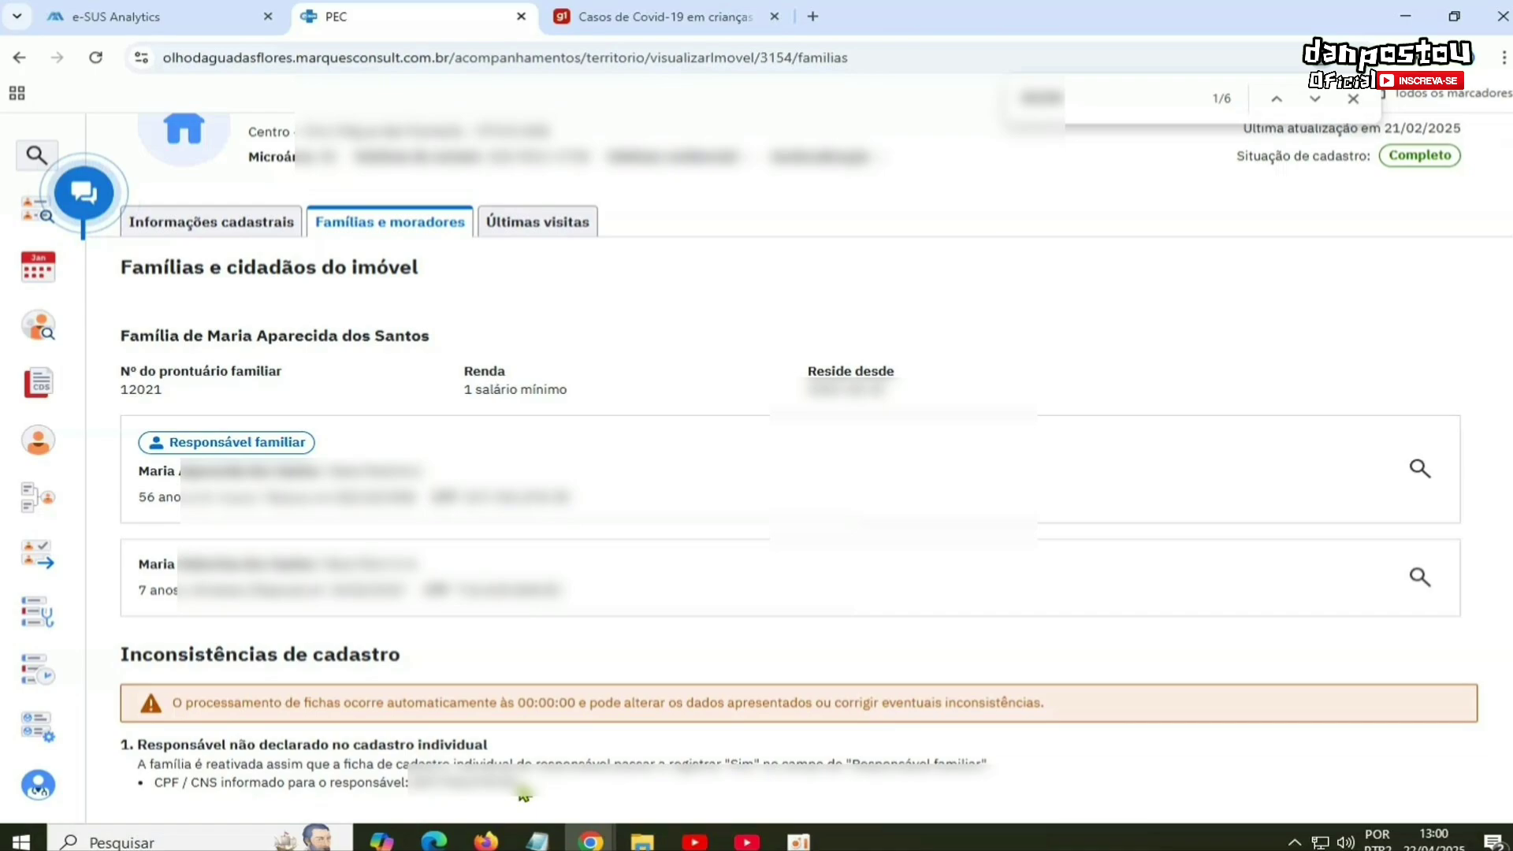
pyautogui.moveTo(524, 792); pyautogui.dragTo(408, 783)
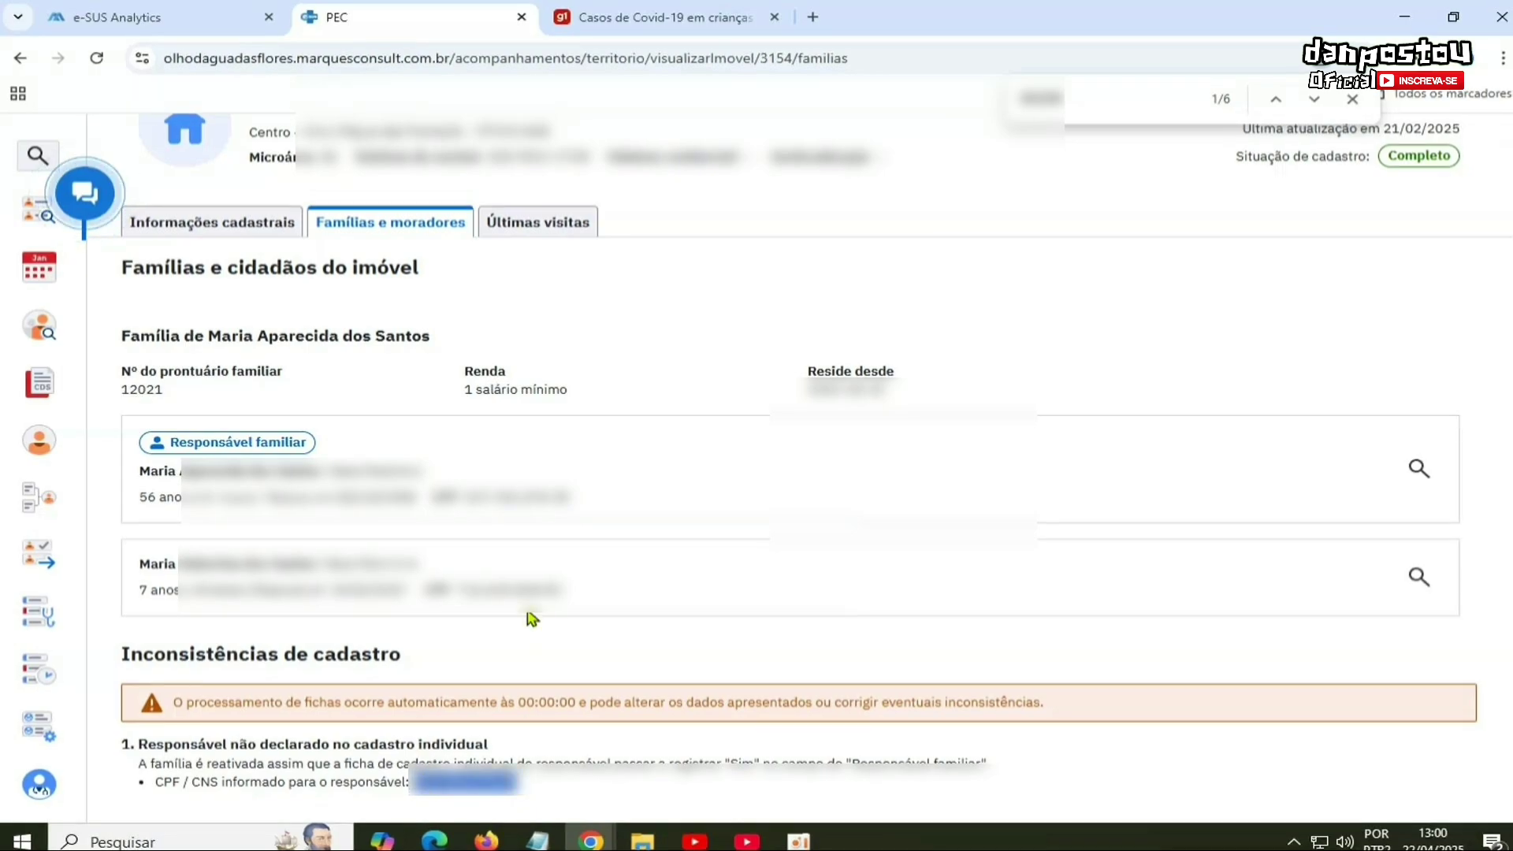
pyautogui.moveTo(579, 501); pyautogui.dragTo(465, 498)
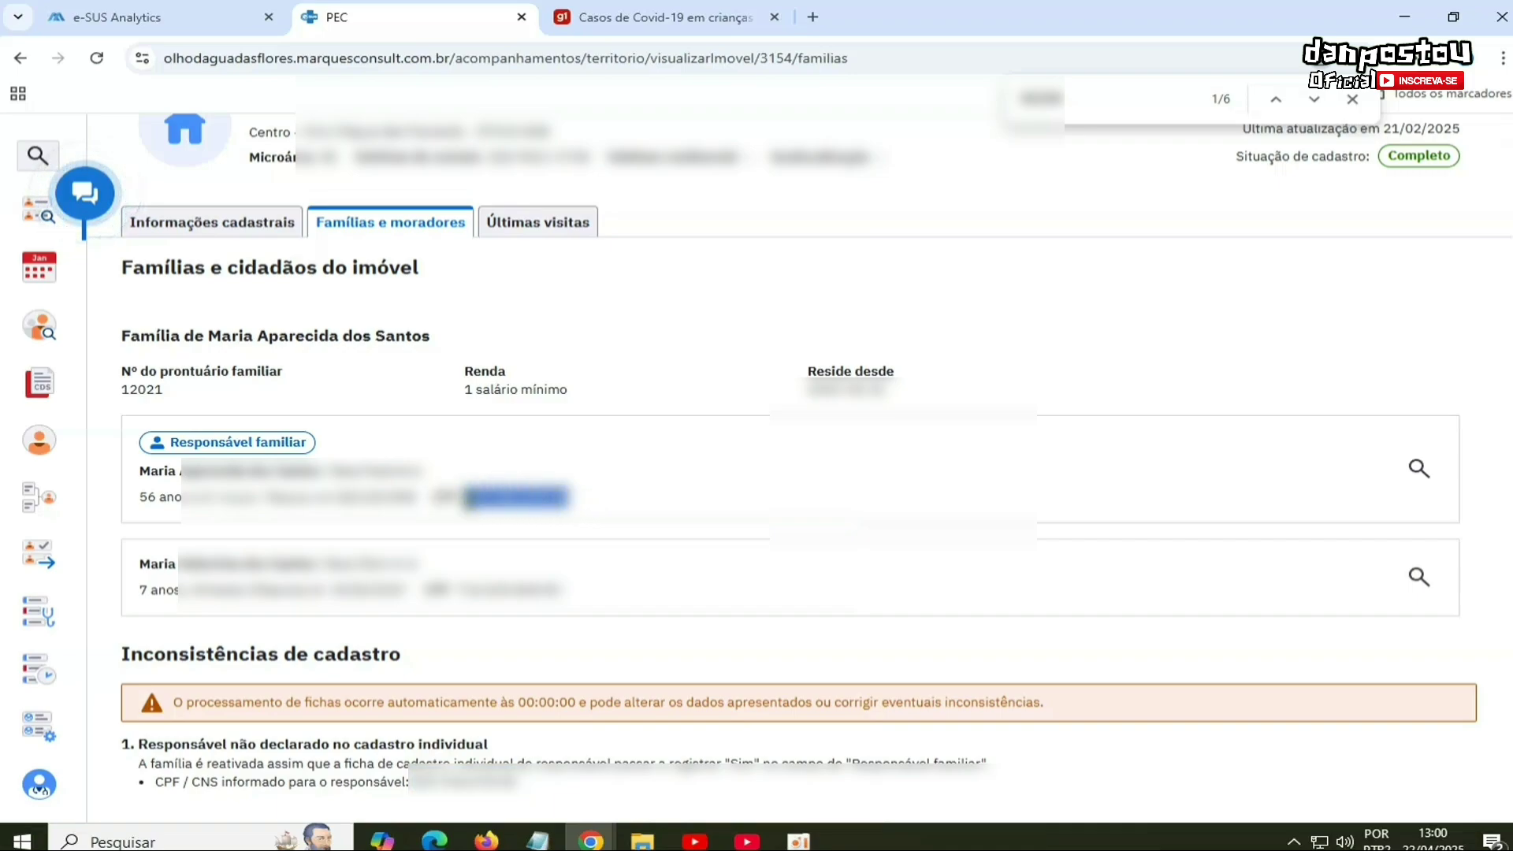
pyautogui.moveTo(138, 744); pyautogui.dragTo(497, 757)
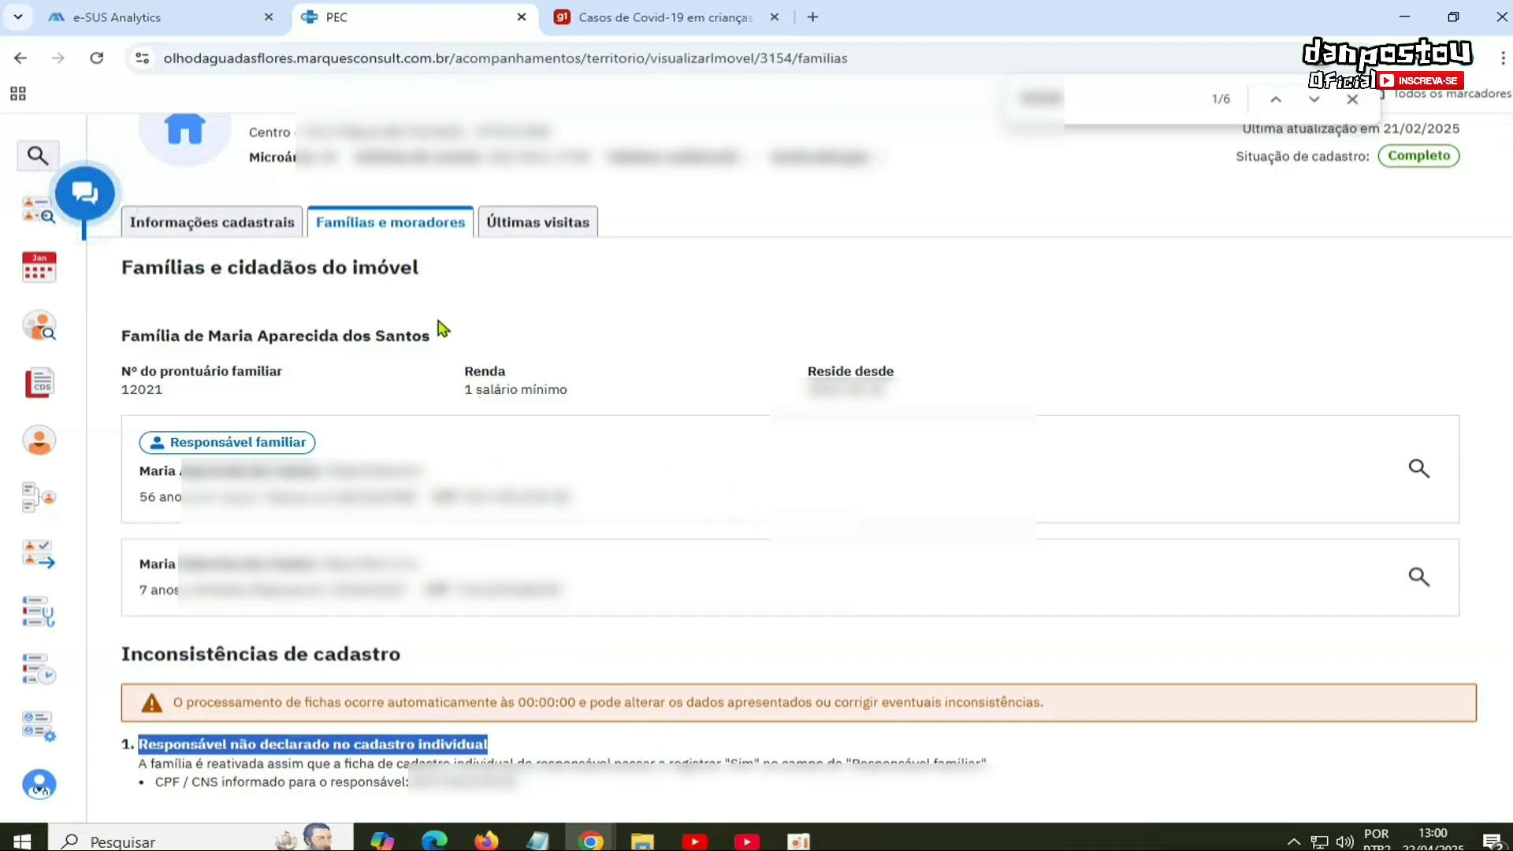
pyautogui.click(197, 747)
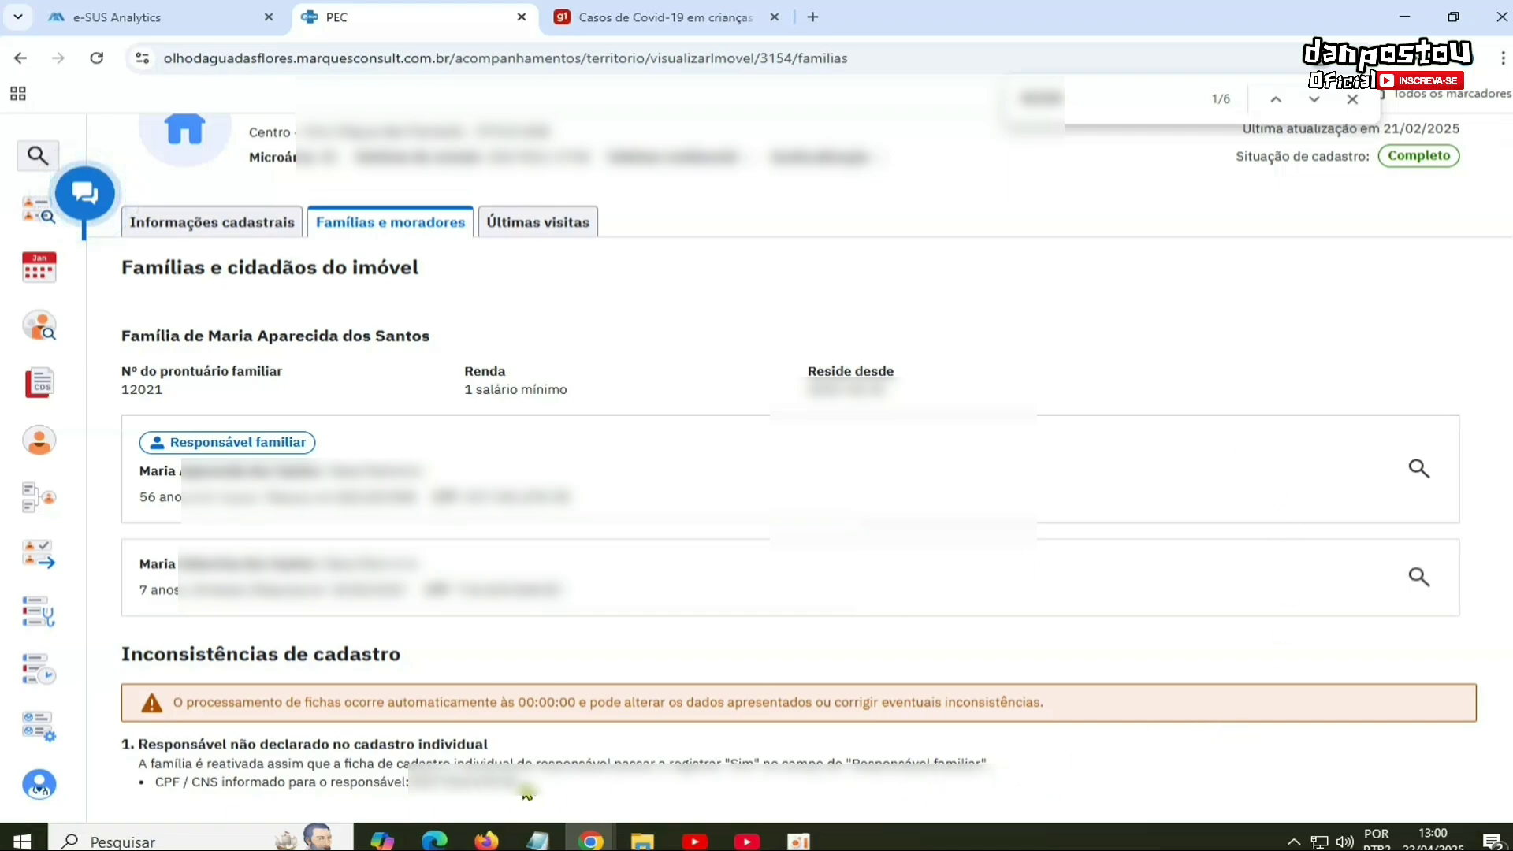
# Step: Copy the CPF/CNS given for the responsible person under the inconsistency
pyautogui.moveTo(522, 782); pyautogui.dragTo(410, 782)
pyautogui.rightClick(418, 782)
pyautogui.click(475, 581)
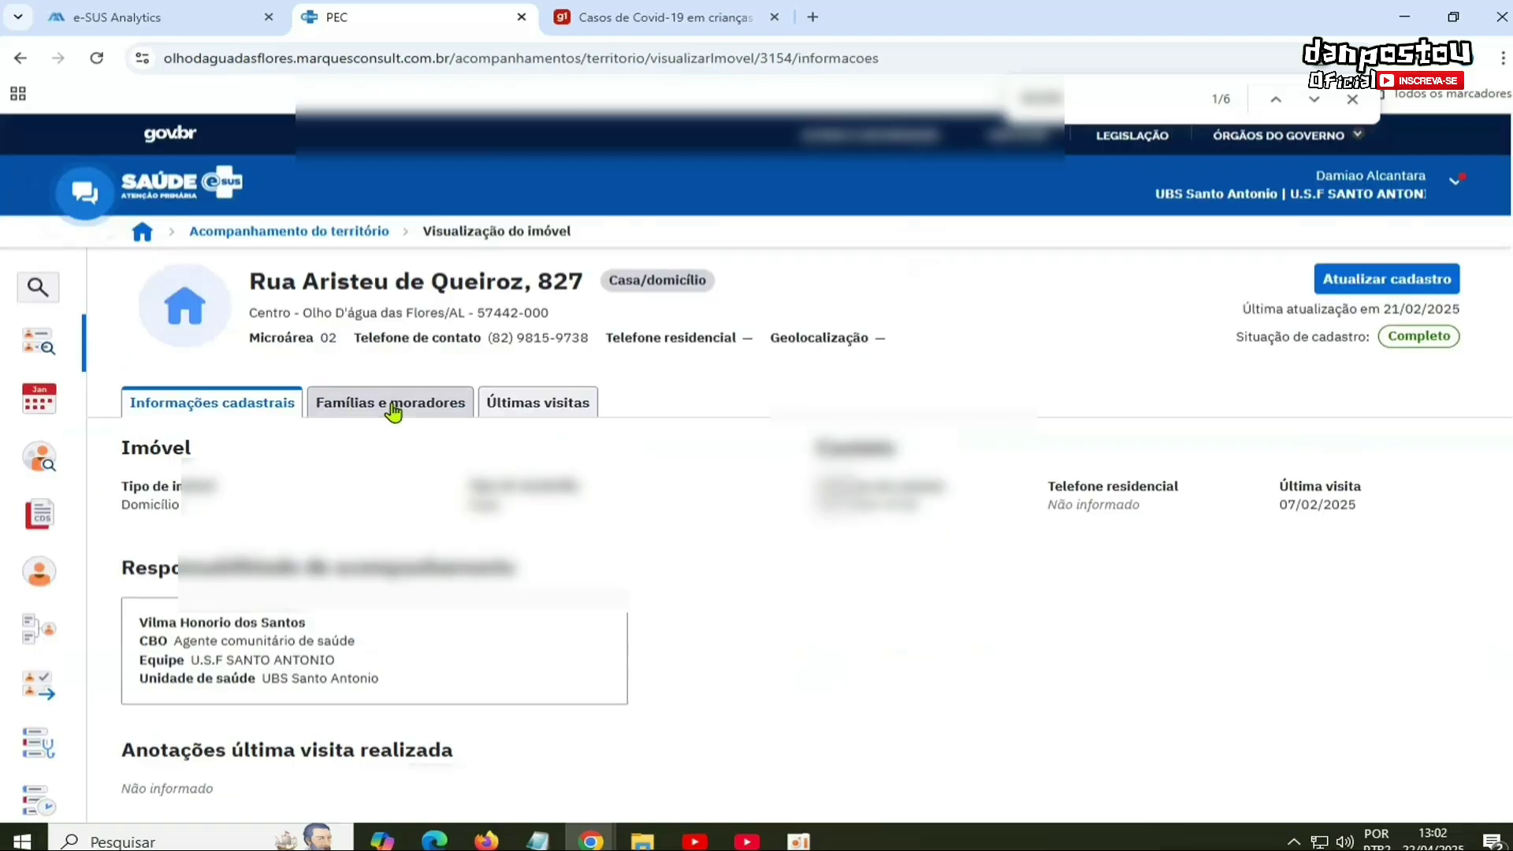
# Step: Check the property's Famílias e moradores and open its registration for updating at the Famílias section
pyautogui.click(392, 406)
pyautogui.scroll(-2, 963, 528)
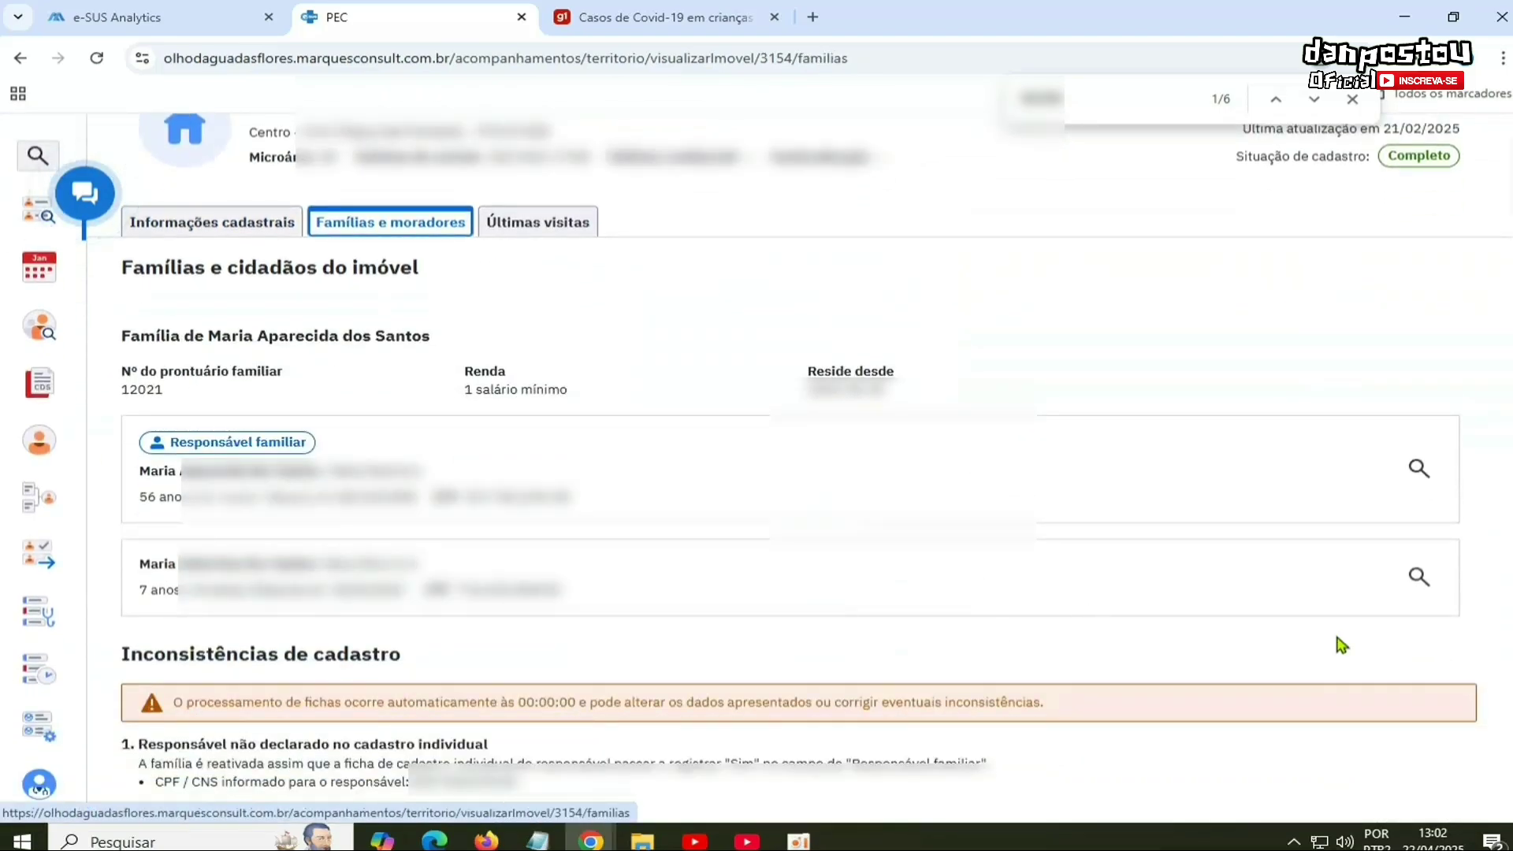
pyautogui.scroll(2, 1481, 613)
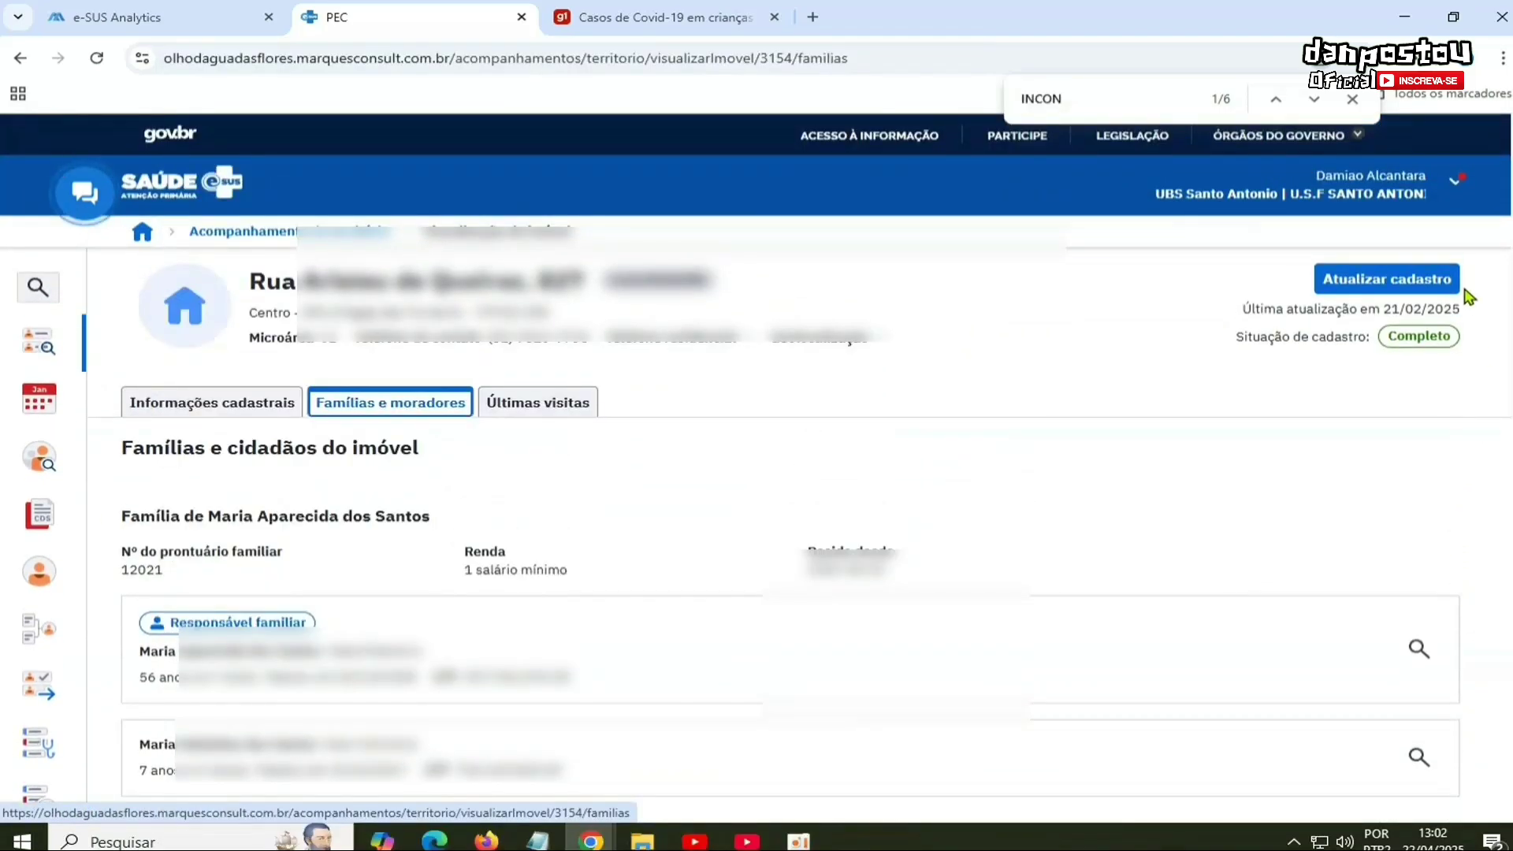
pyautogui.click(1386, 281)
pyautogui.scroll(-10, 1124, 517)
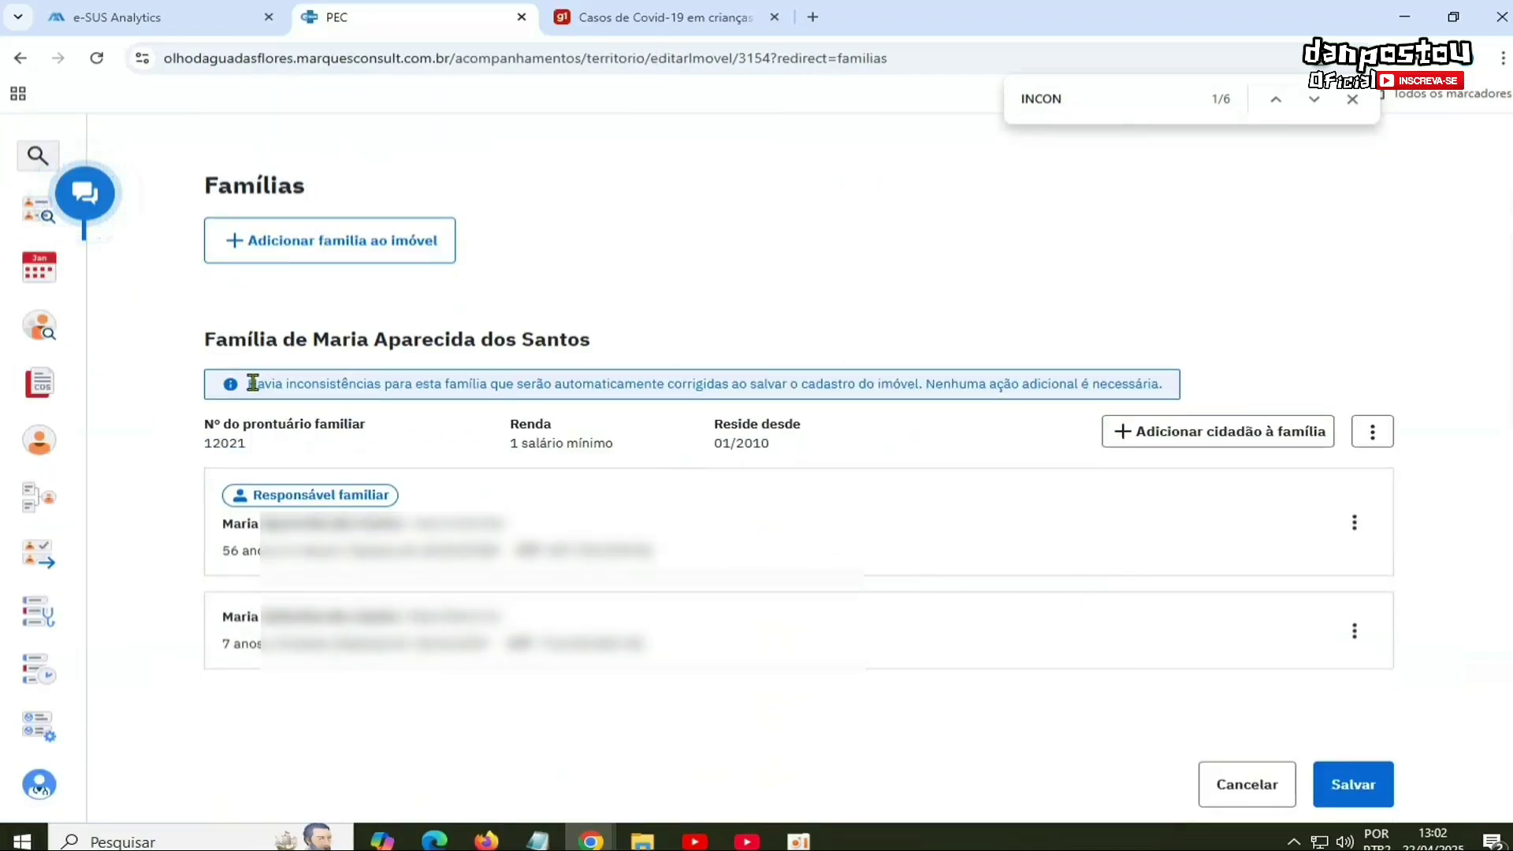
# Step: Read the notice about automatic correction of the family's inconsistencies, and save the property registration without changing the family
pyautogui.moveTo(247, 384); pyautogui.dragTo(1185, 395)
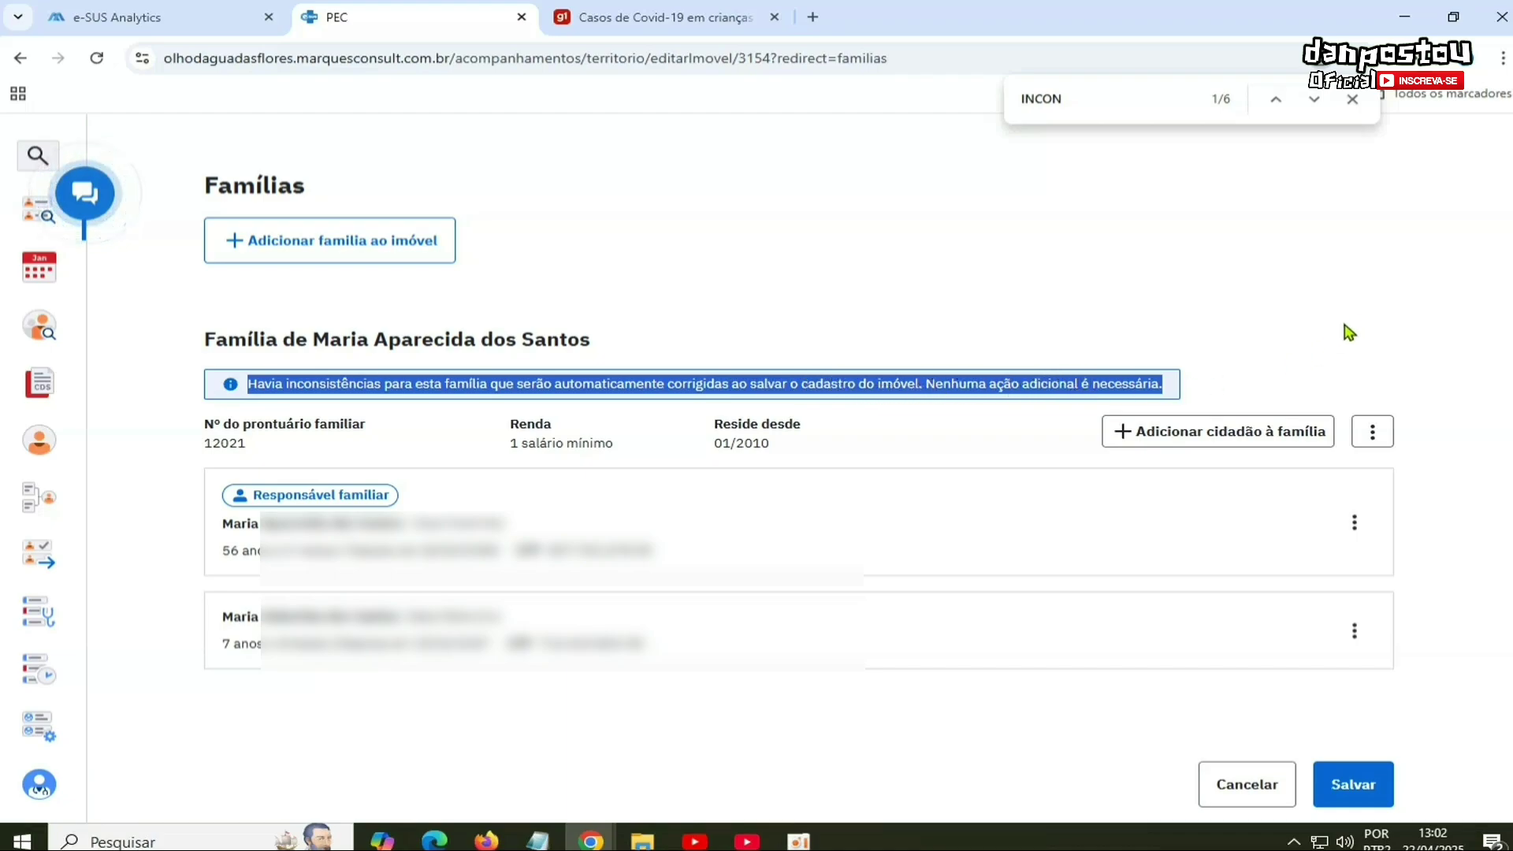
pyautogui.click(1016, 335)
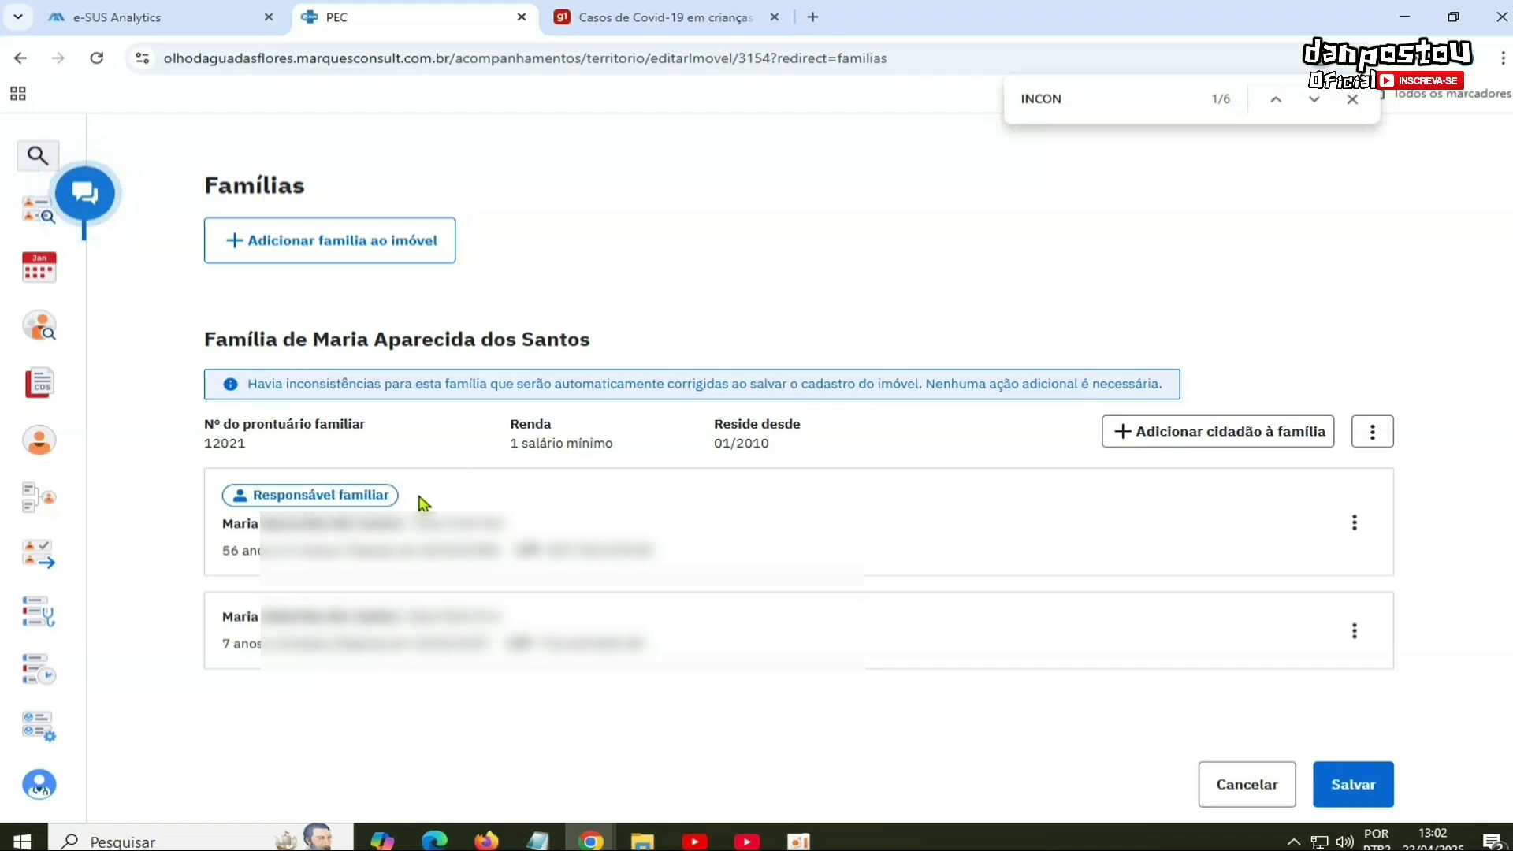
pyautogui.click(1371, 792)
pyautogui.click(1010, 568)
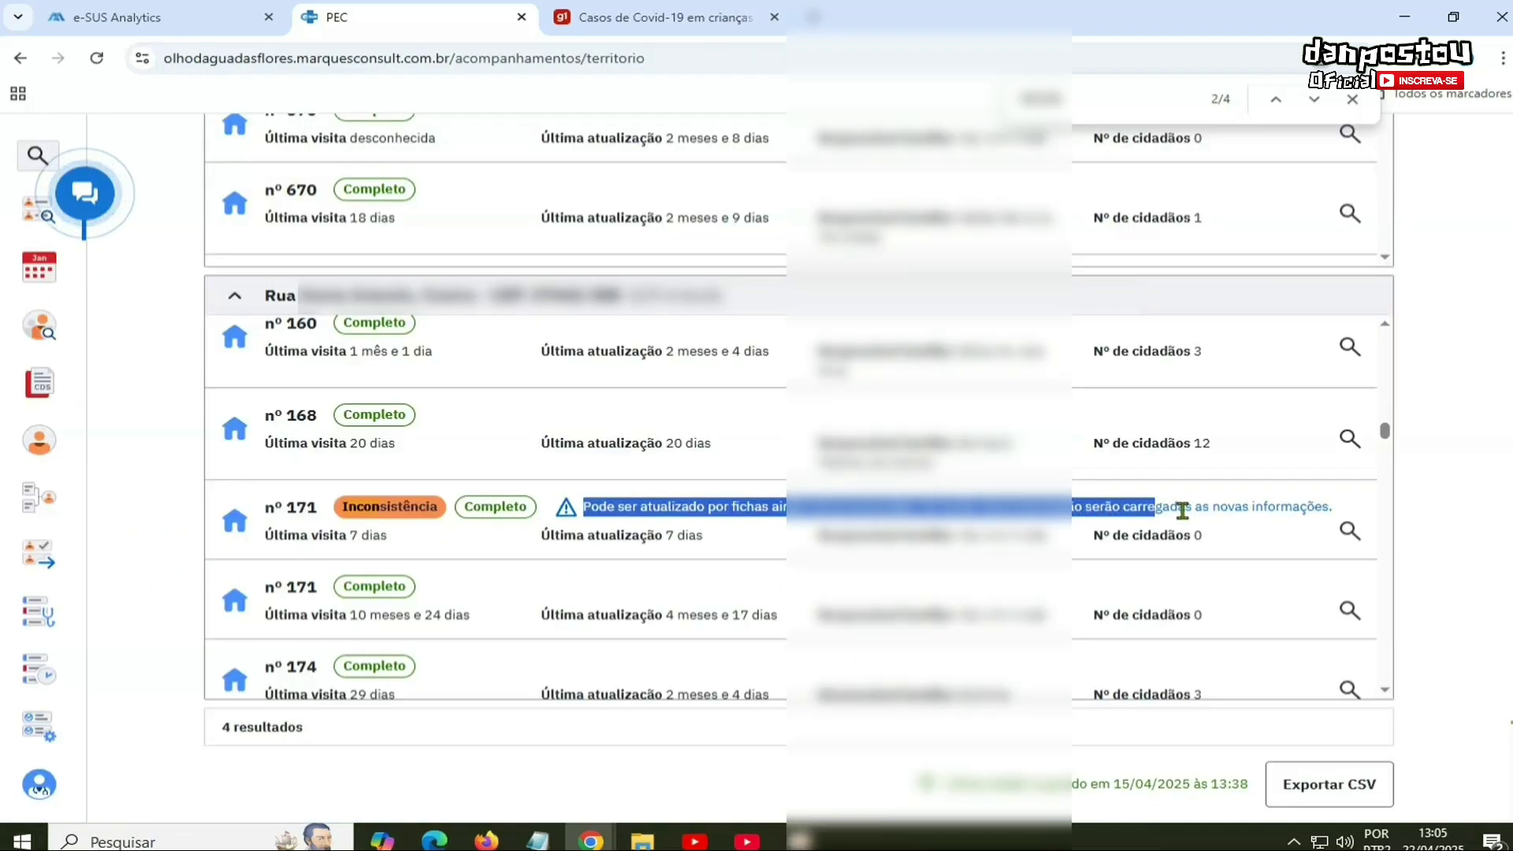
# Step: Read the pending-records notice of the property flagged Inconsistência in the territory list and open its Famílias e moradores
pyautogui.moveTo(1182, 510); pyautogui.dragTo(1338, 512)
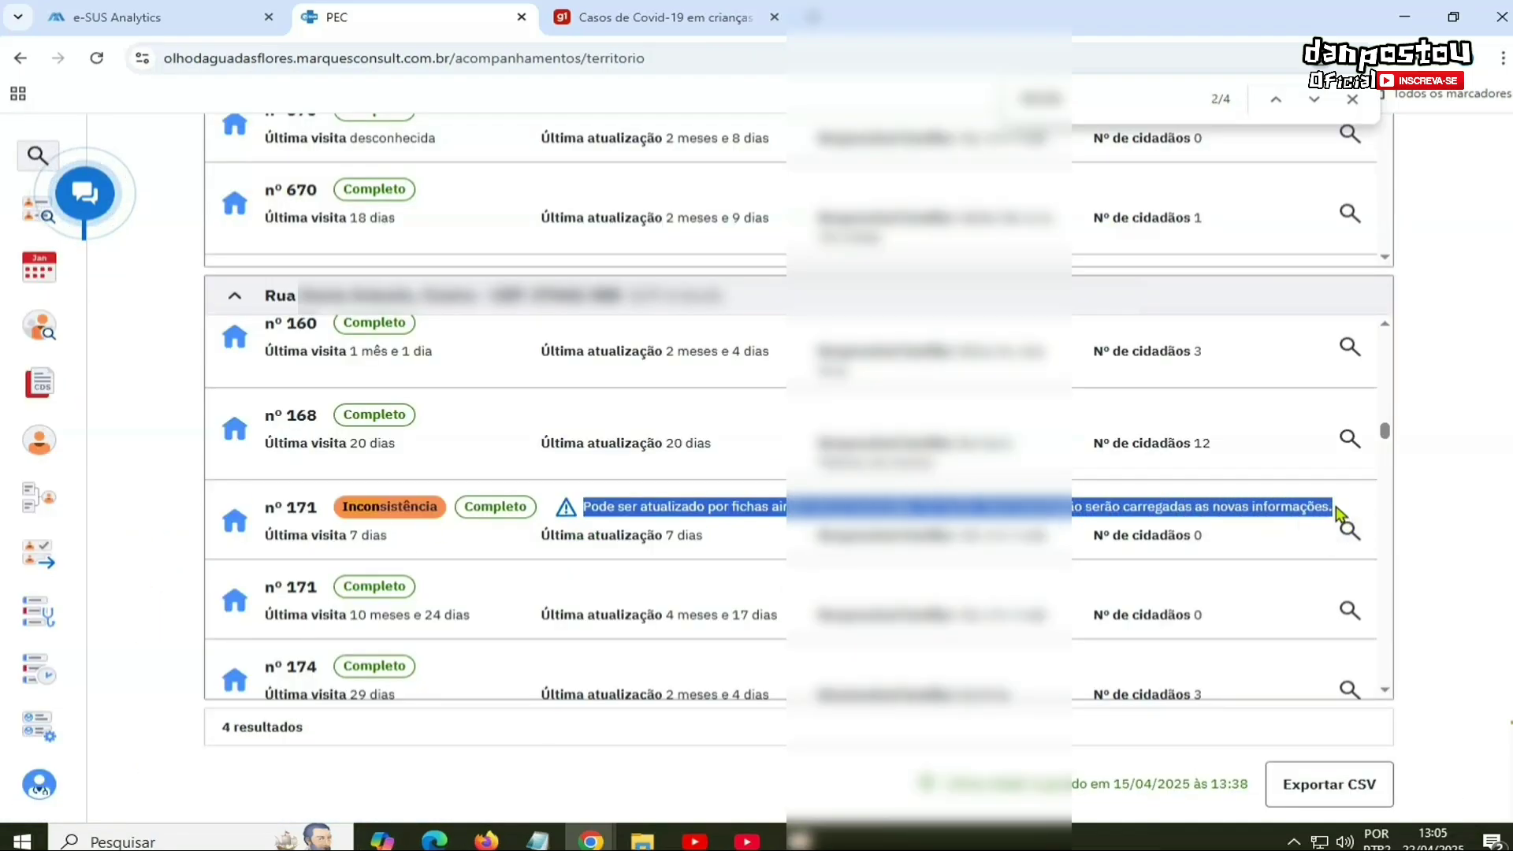
pyautogui.click(1317, 550)
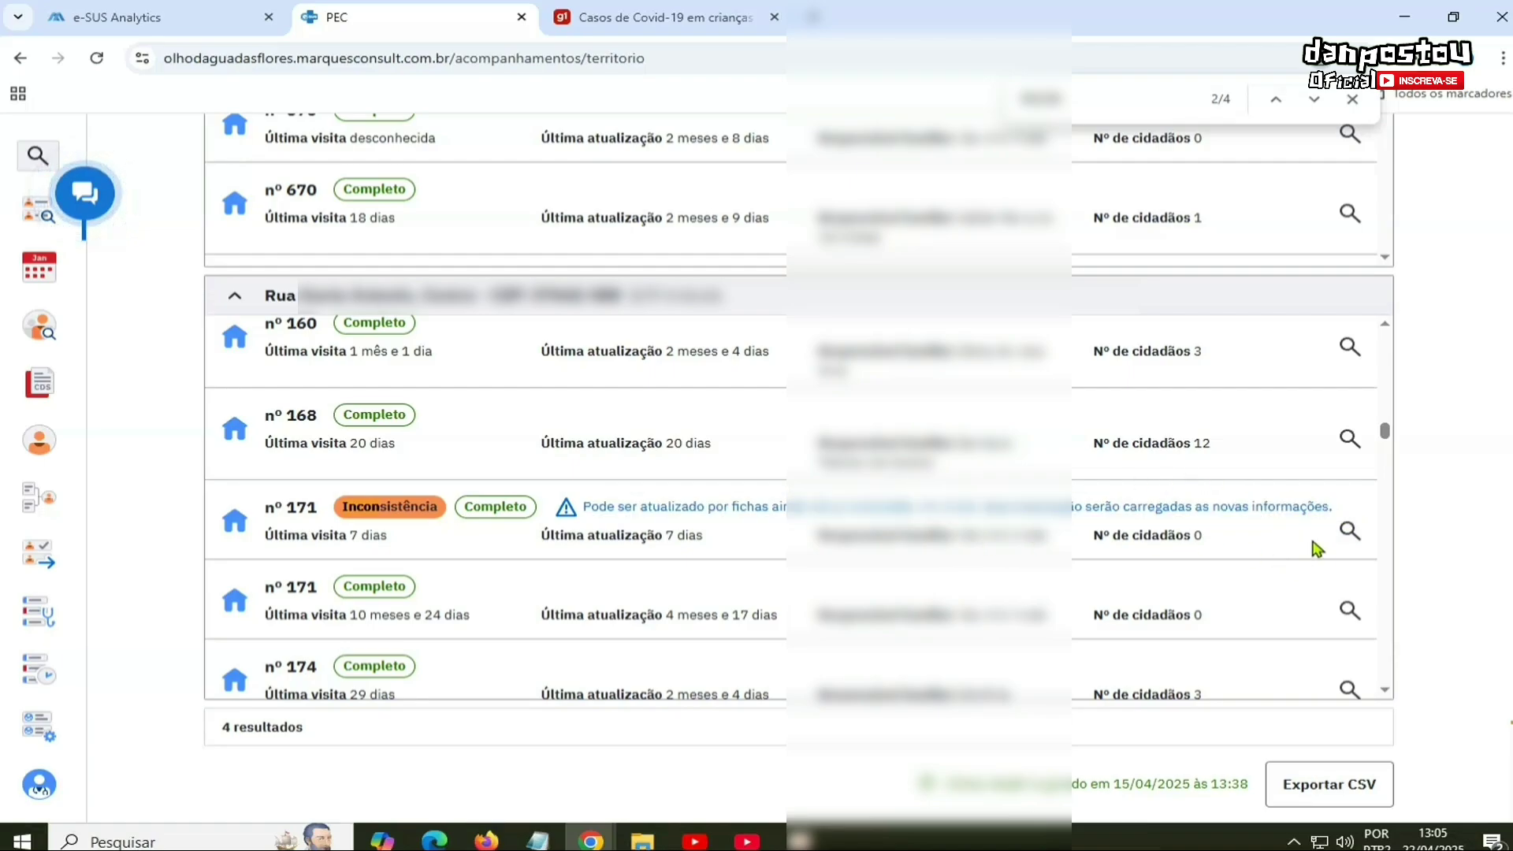
pyautogui.moveTo(343, 503); pyautogui.dragTo(452, 506)
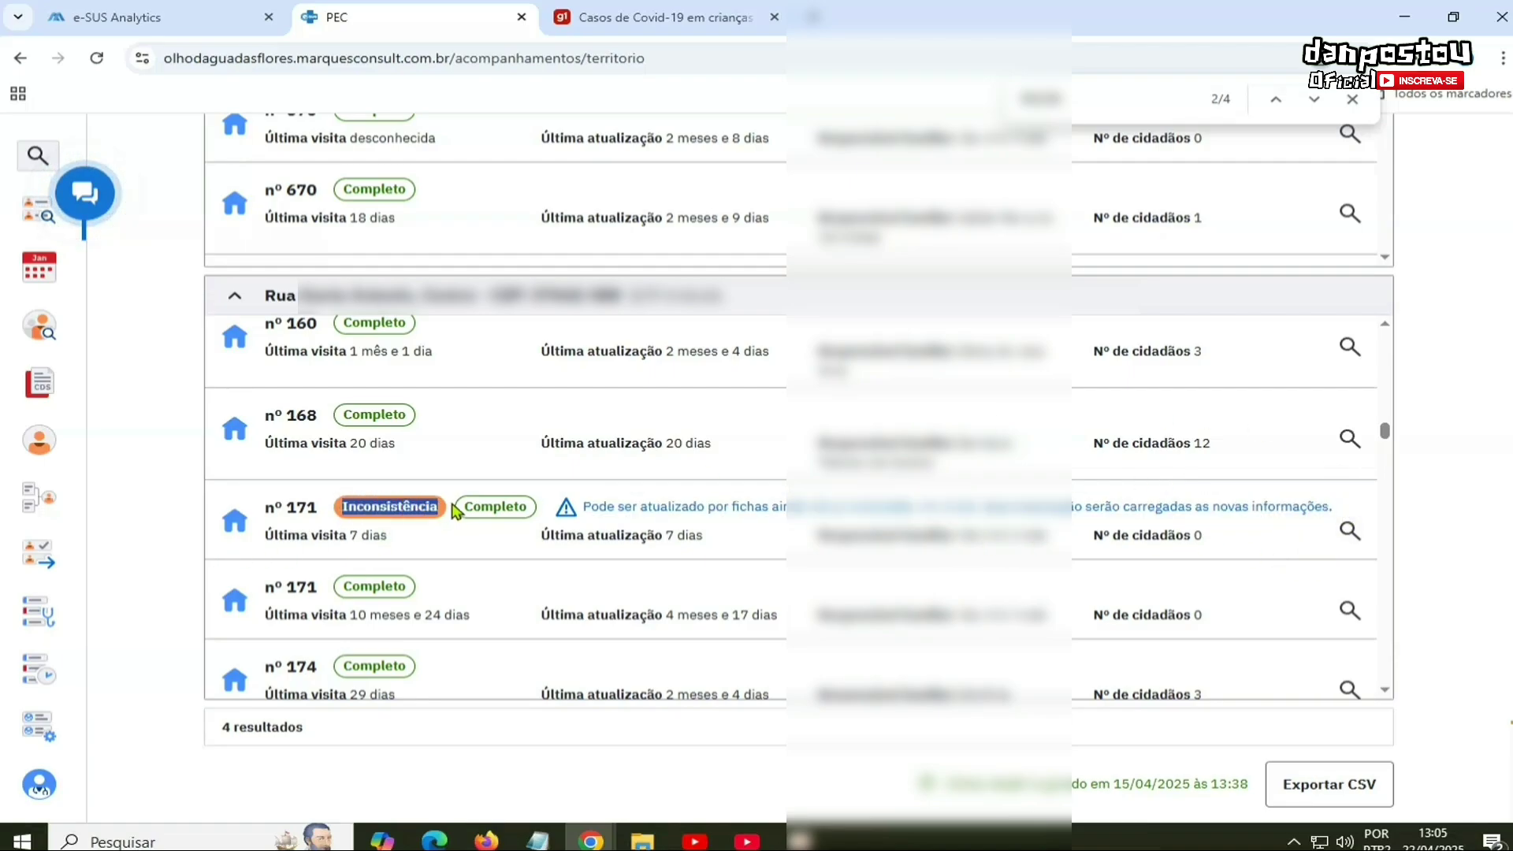
pyautogui.click(501, 538)
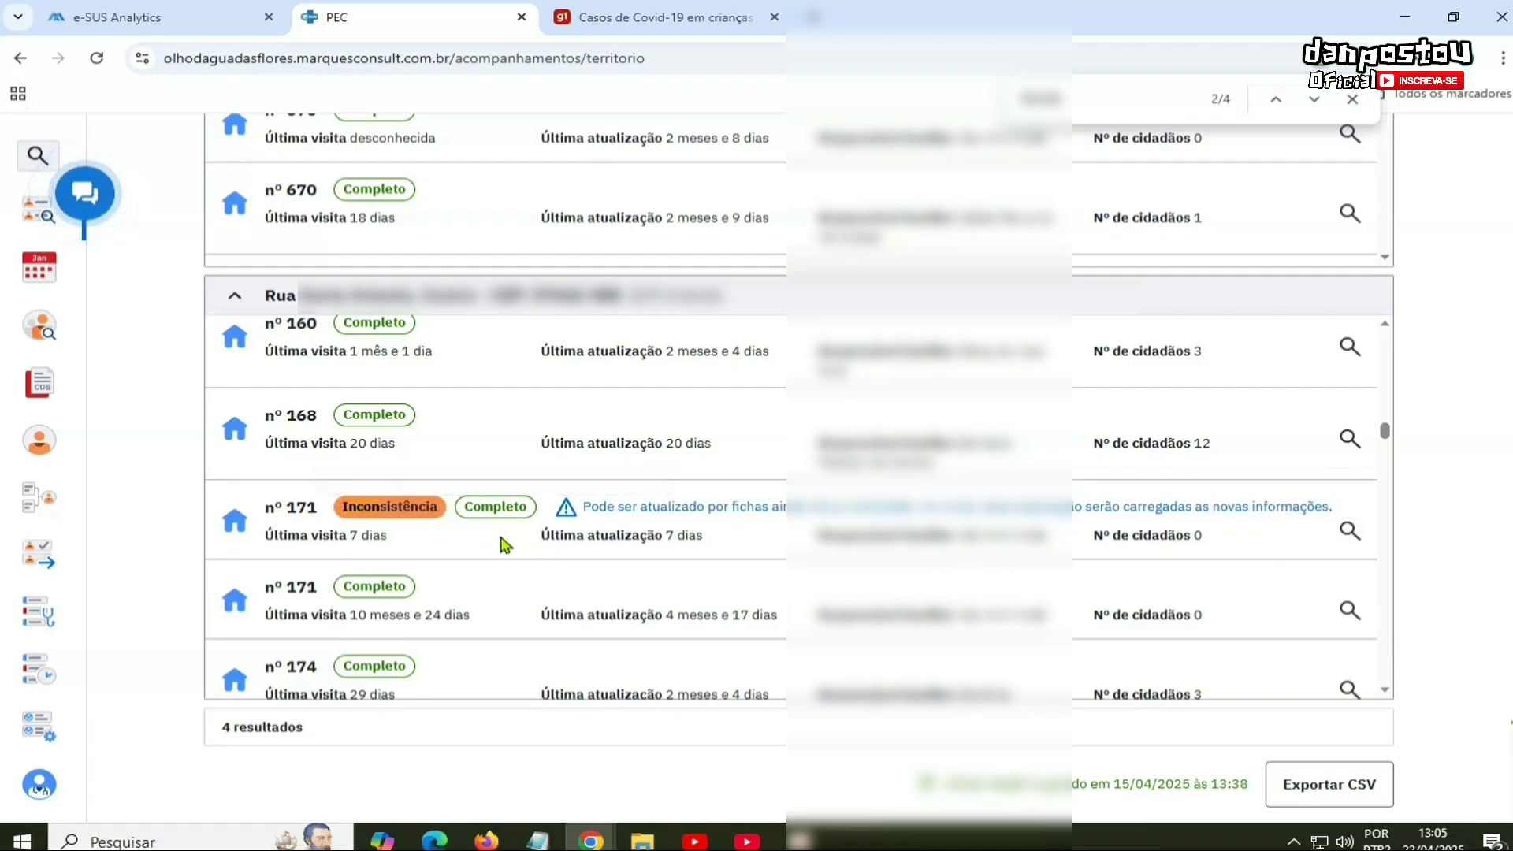
pyautogui.click(1351, 531)
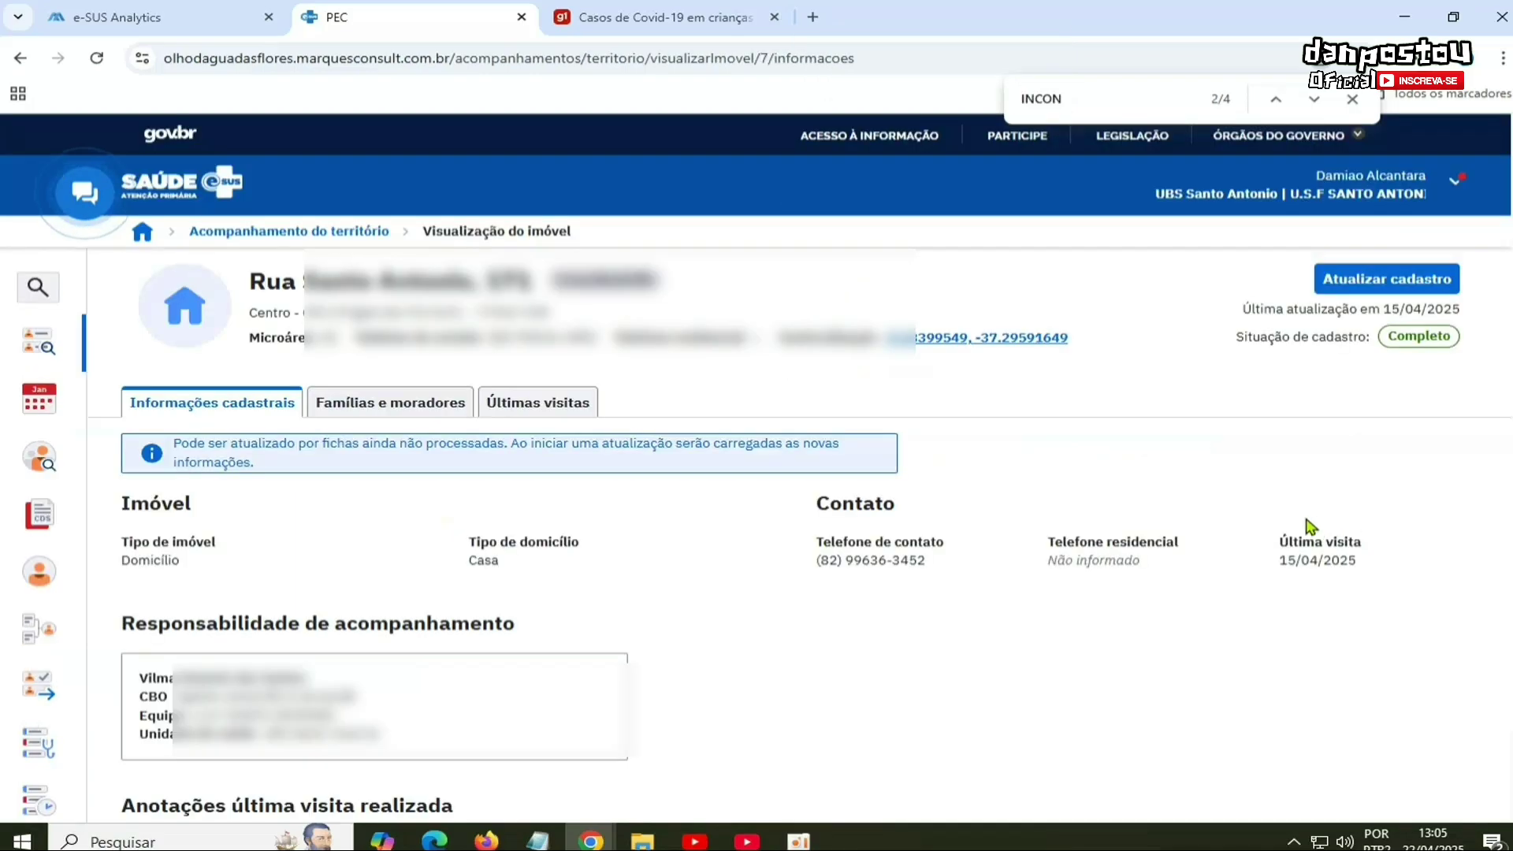
pyautogui.click(445, 404)
pyautogui.scroll(-4, 674, 465)
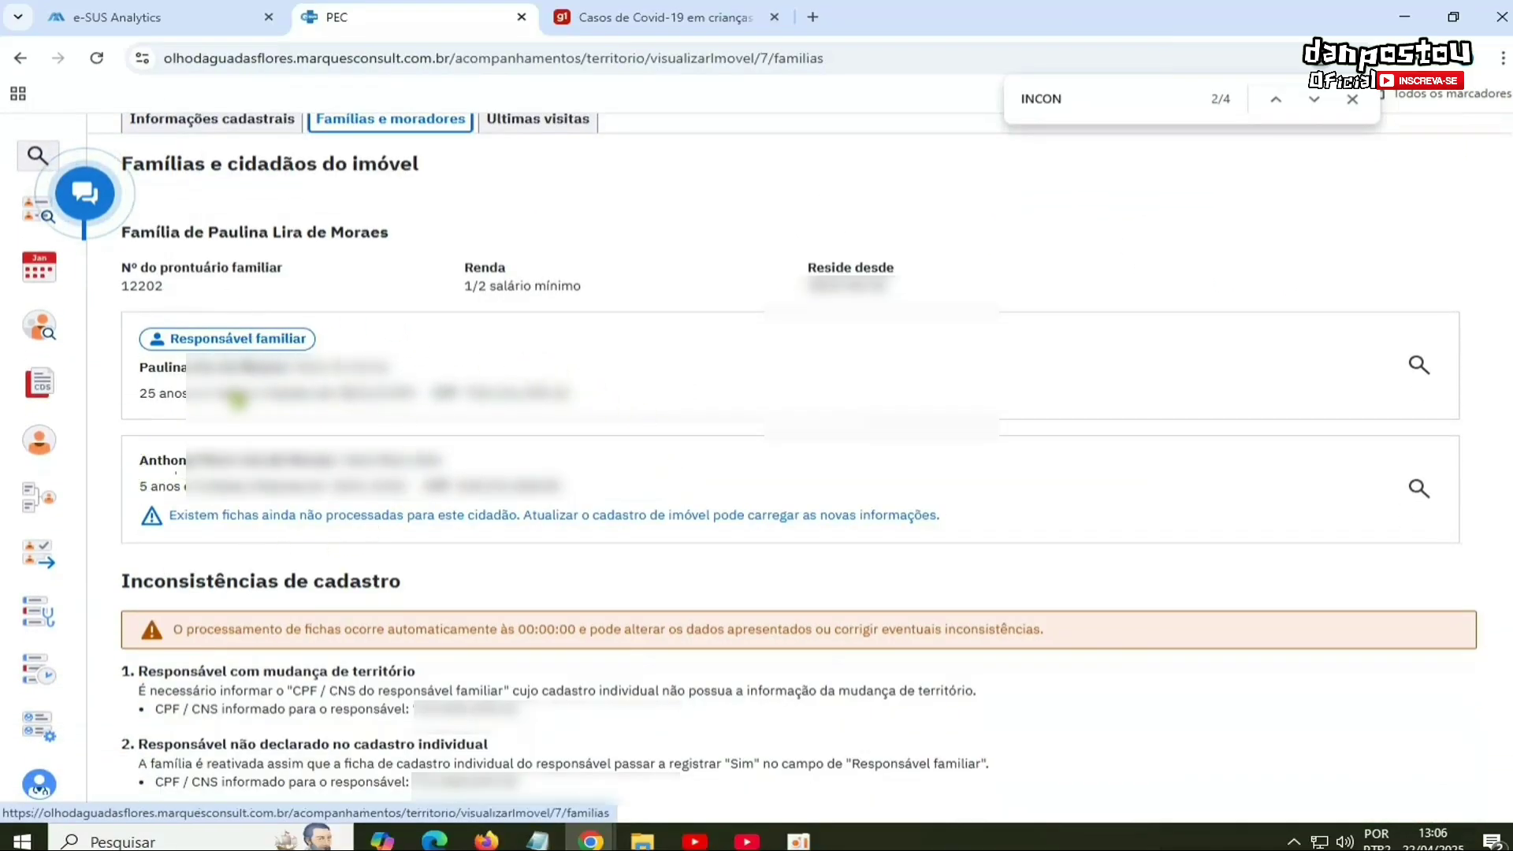
# Step: Review the second citizen's unprocessed-records notice and the inconsistencies "Responsável com mudança de território" and "Responsável não declarado no cadastro individual"
pyautogui.moveTo(168, 515); pyautogui.dragTo(958, 521)
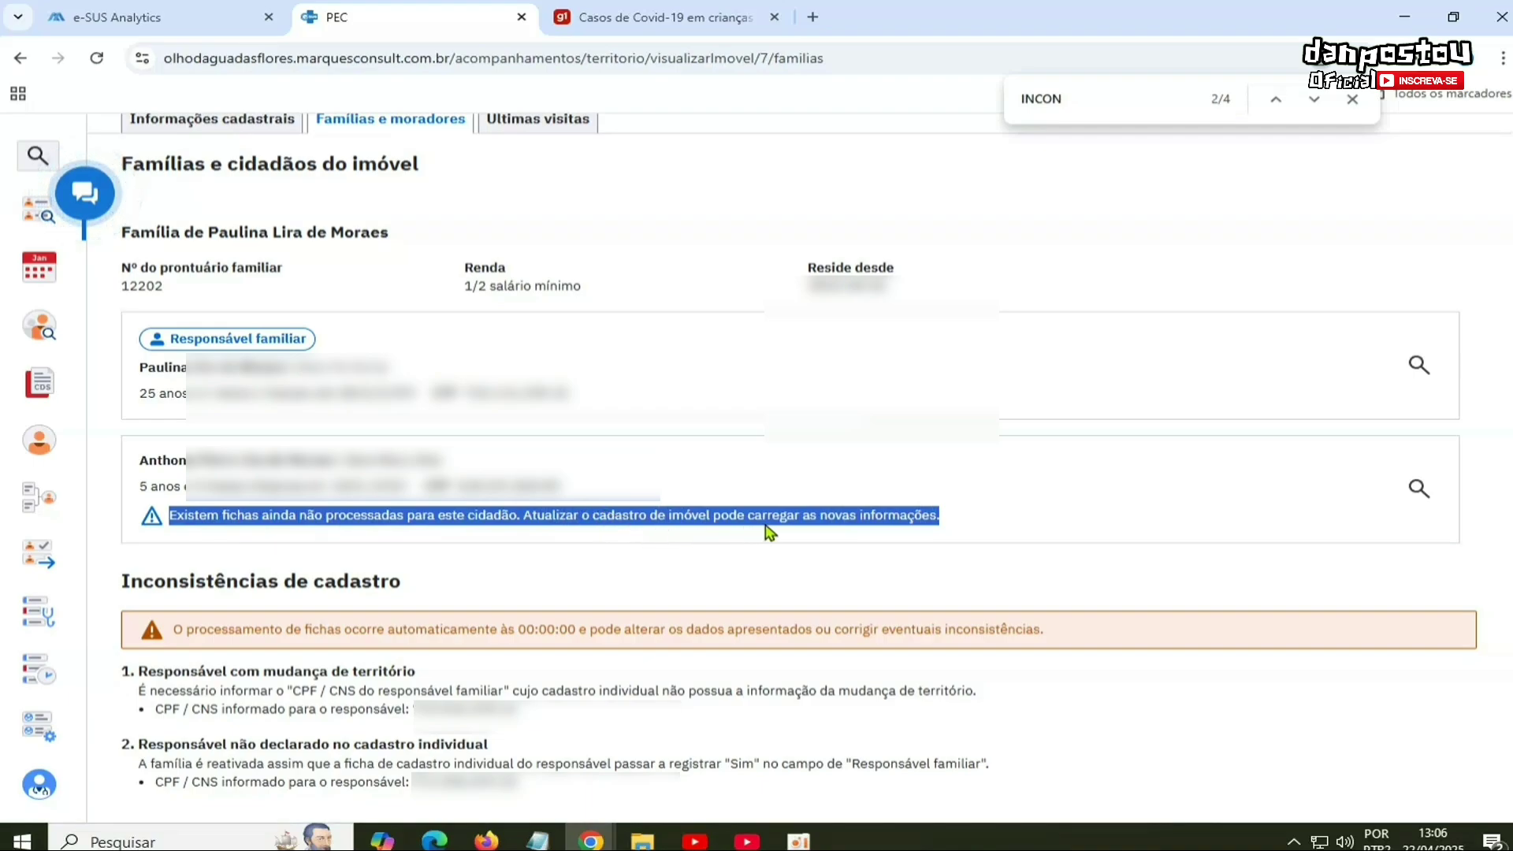
pyautogui.click(986, 525)
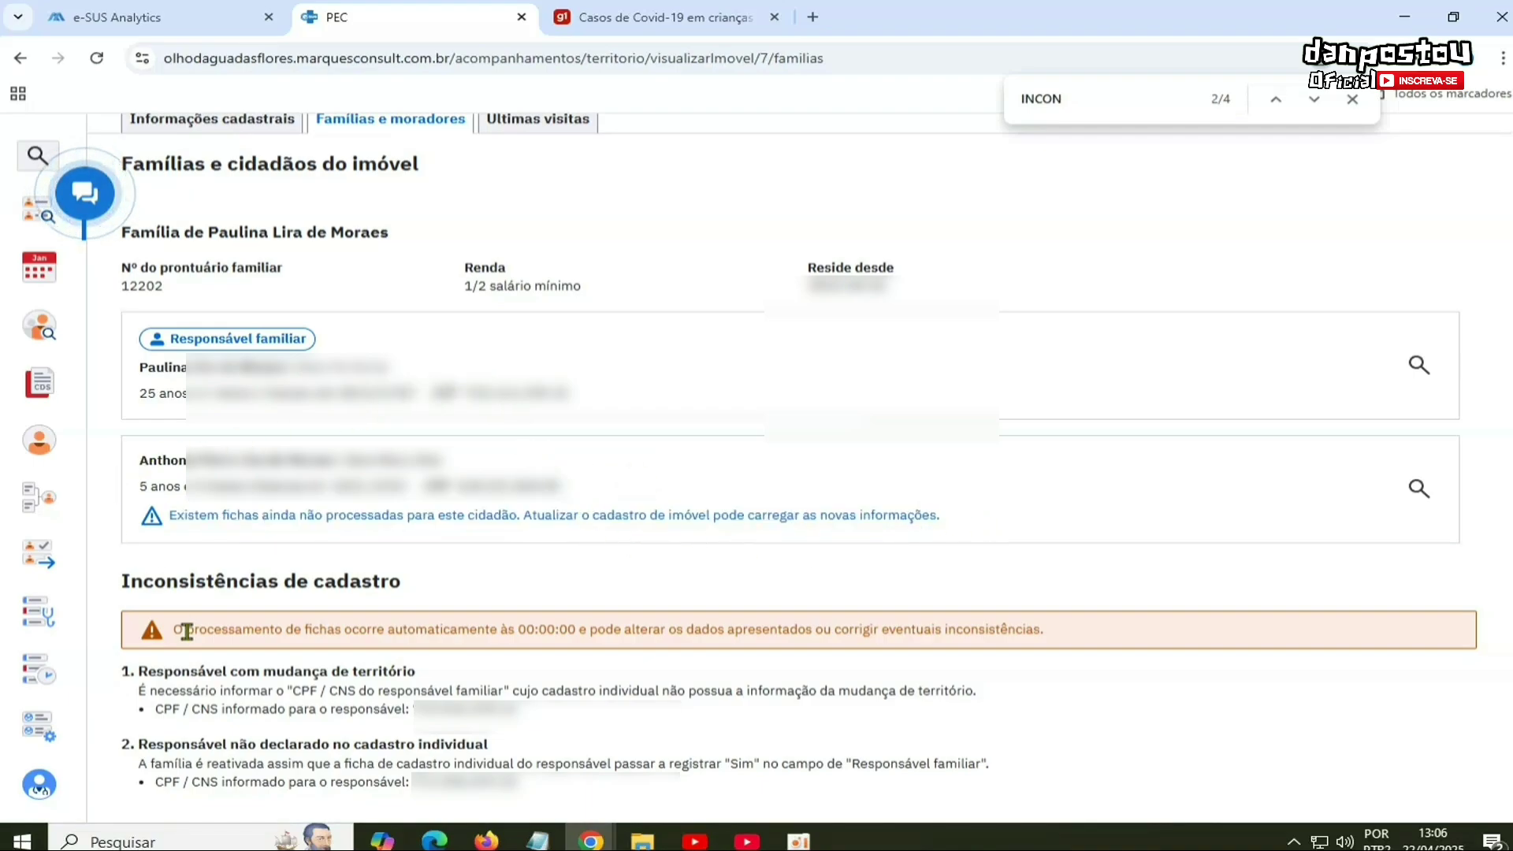
pyautogui.moveTo(138, 671); pyautogui.dragTo(583, 667)
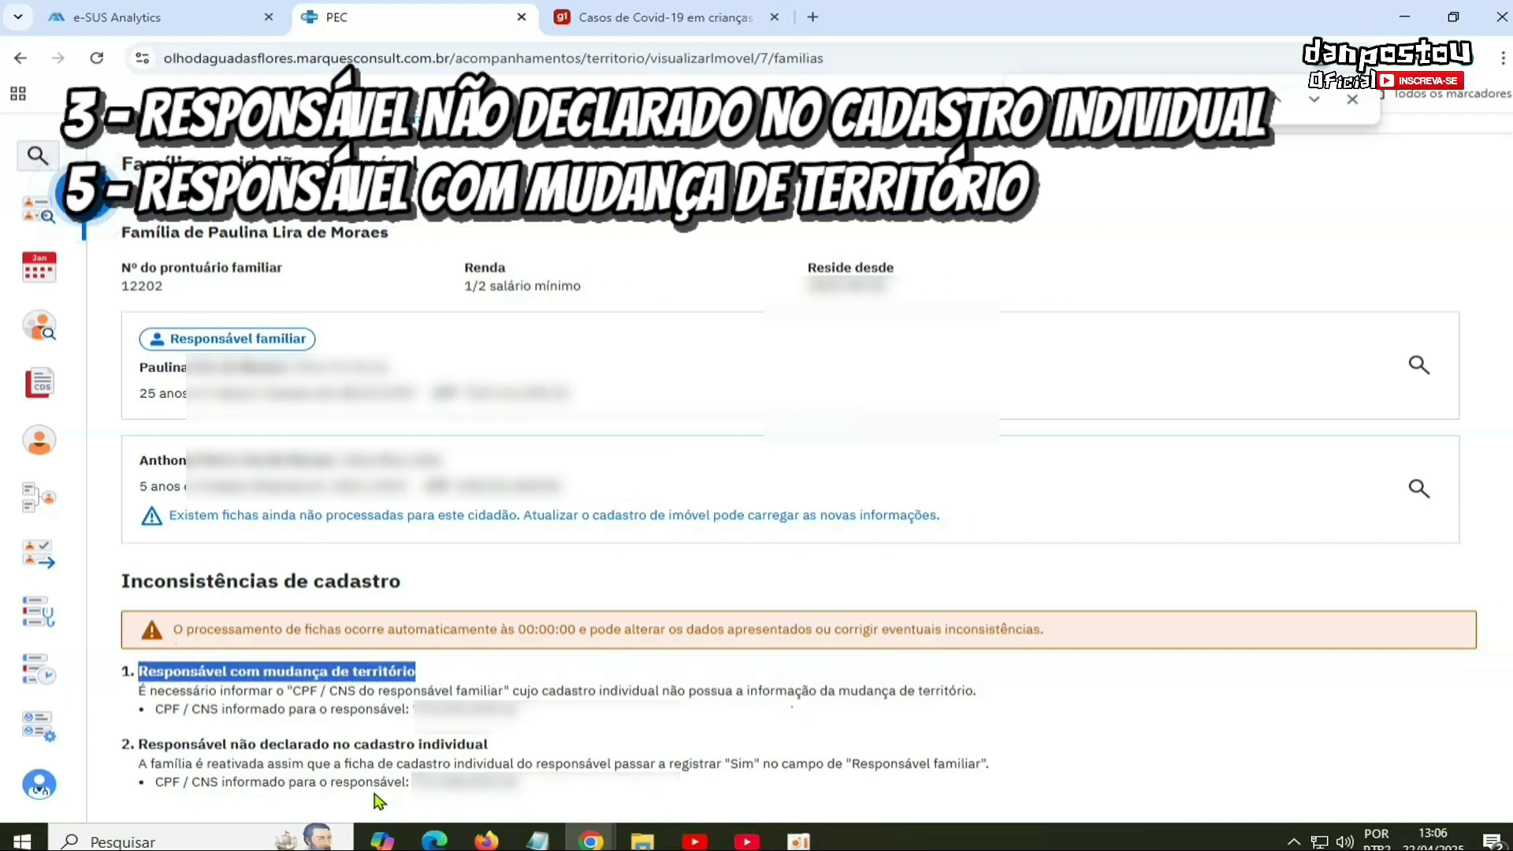
pyautogui.moveTo(138, 745); pyautogui.dragTo(530, 741)
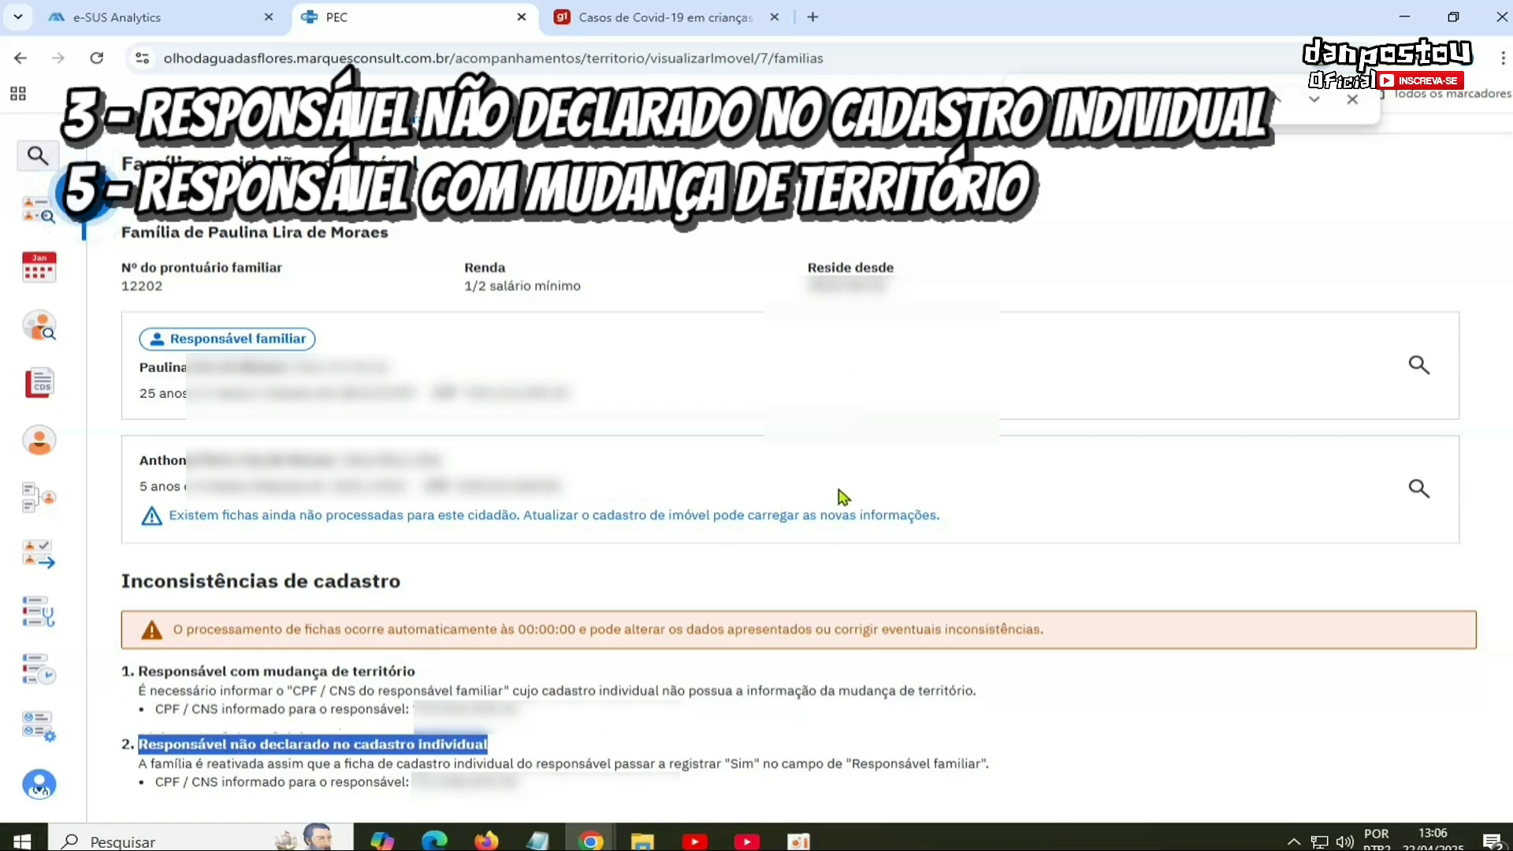
# Step: Compare the CPF/CNS given under both inconsistencies with that of the citizen marked Responsável familiar
pyautogui.scroll(4, 1300, 513)
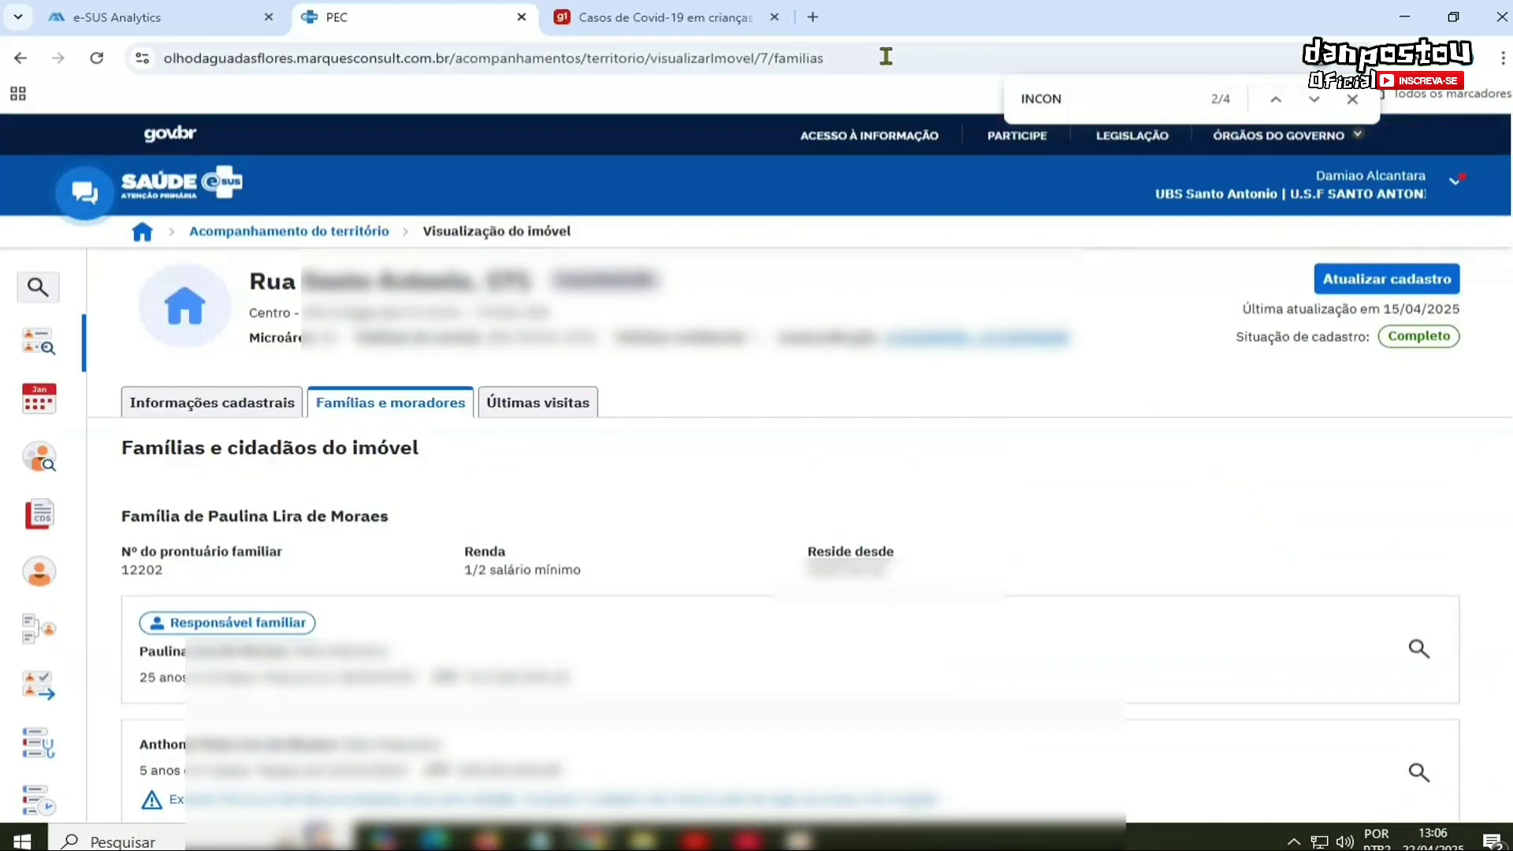
pyautogui.scroll(-3, 891, 395)
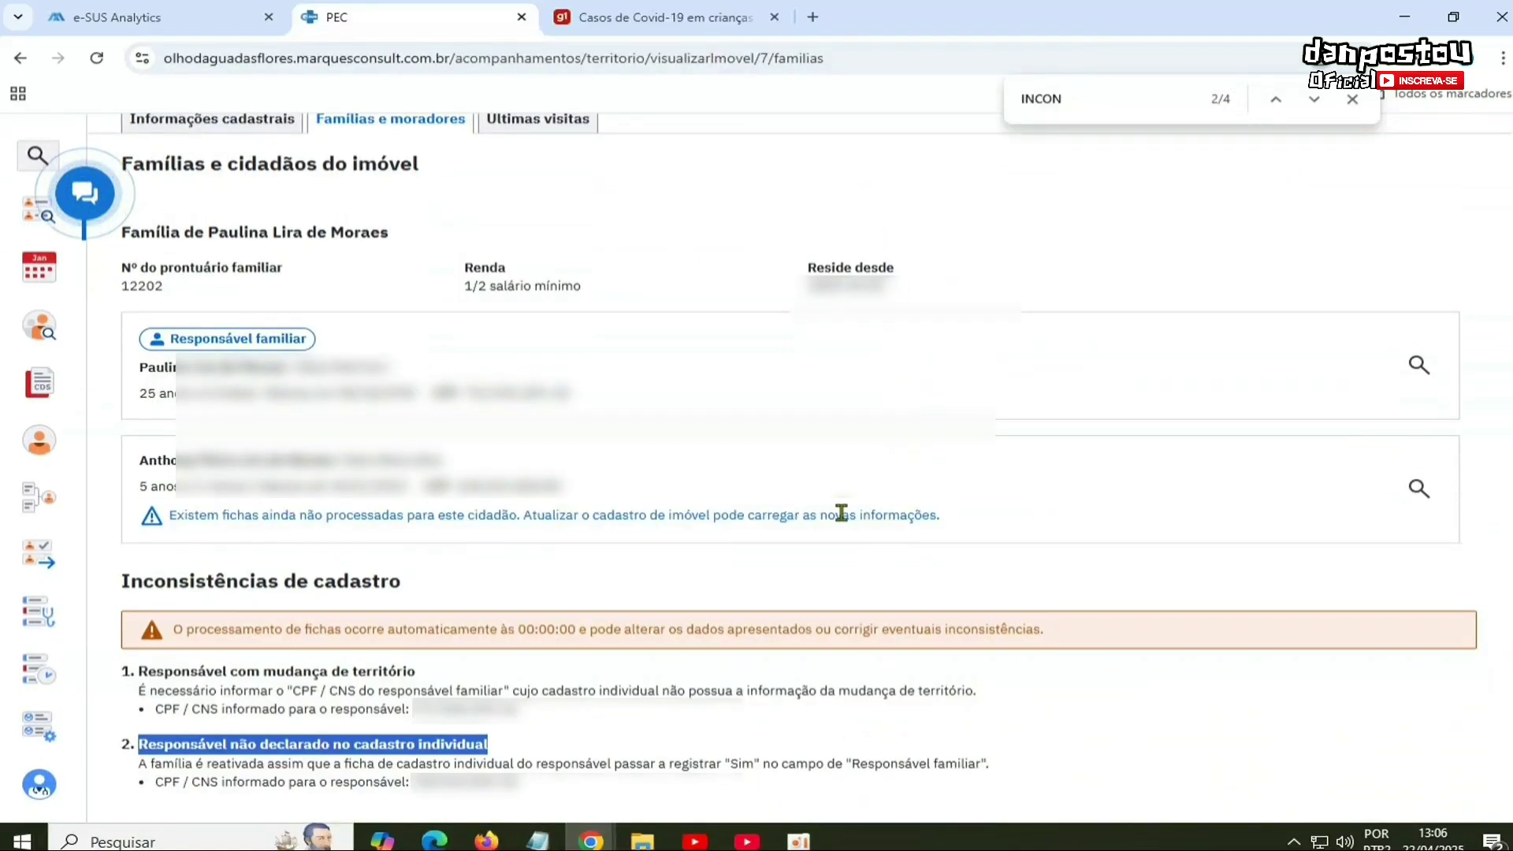
pyautogui.click(712, 682)
pyautogui.moveTo(552, 782); pyautogui.dragTo(416, 783)
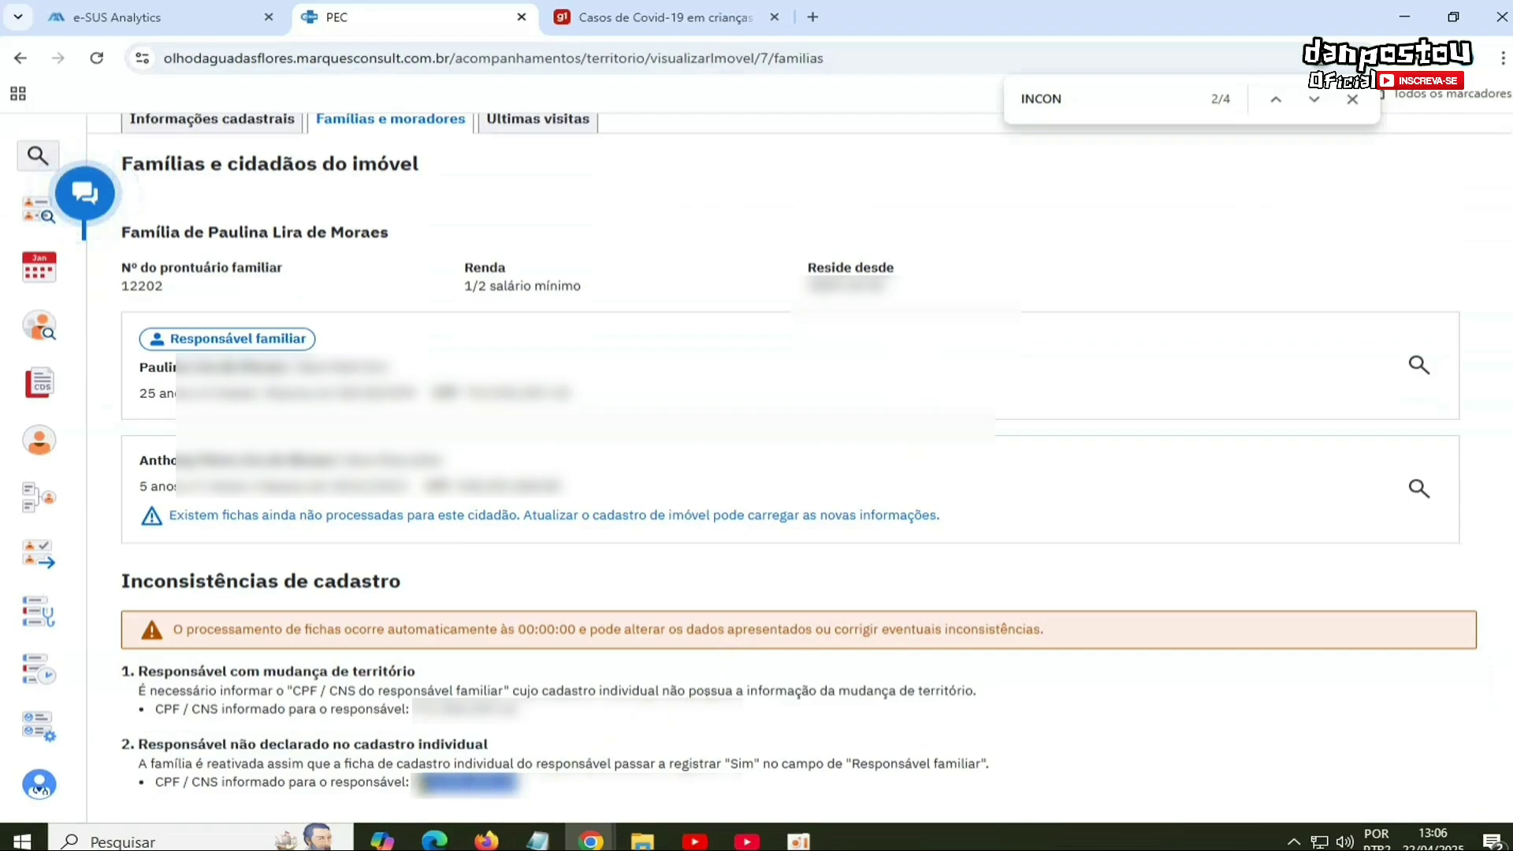
pyautogui.moveTo(532, 711); pyautogui.dragTo(413, 710)
pyautogui.moveTo(571, 391); pyautogui.dragTo(465, 390)
pyautogui.moveTo(170, 339); pyautogui.dragTo(311, 341)
pyautogui.click(315, 347)
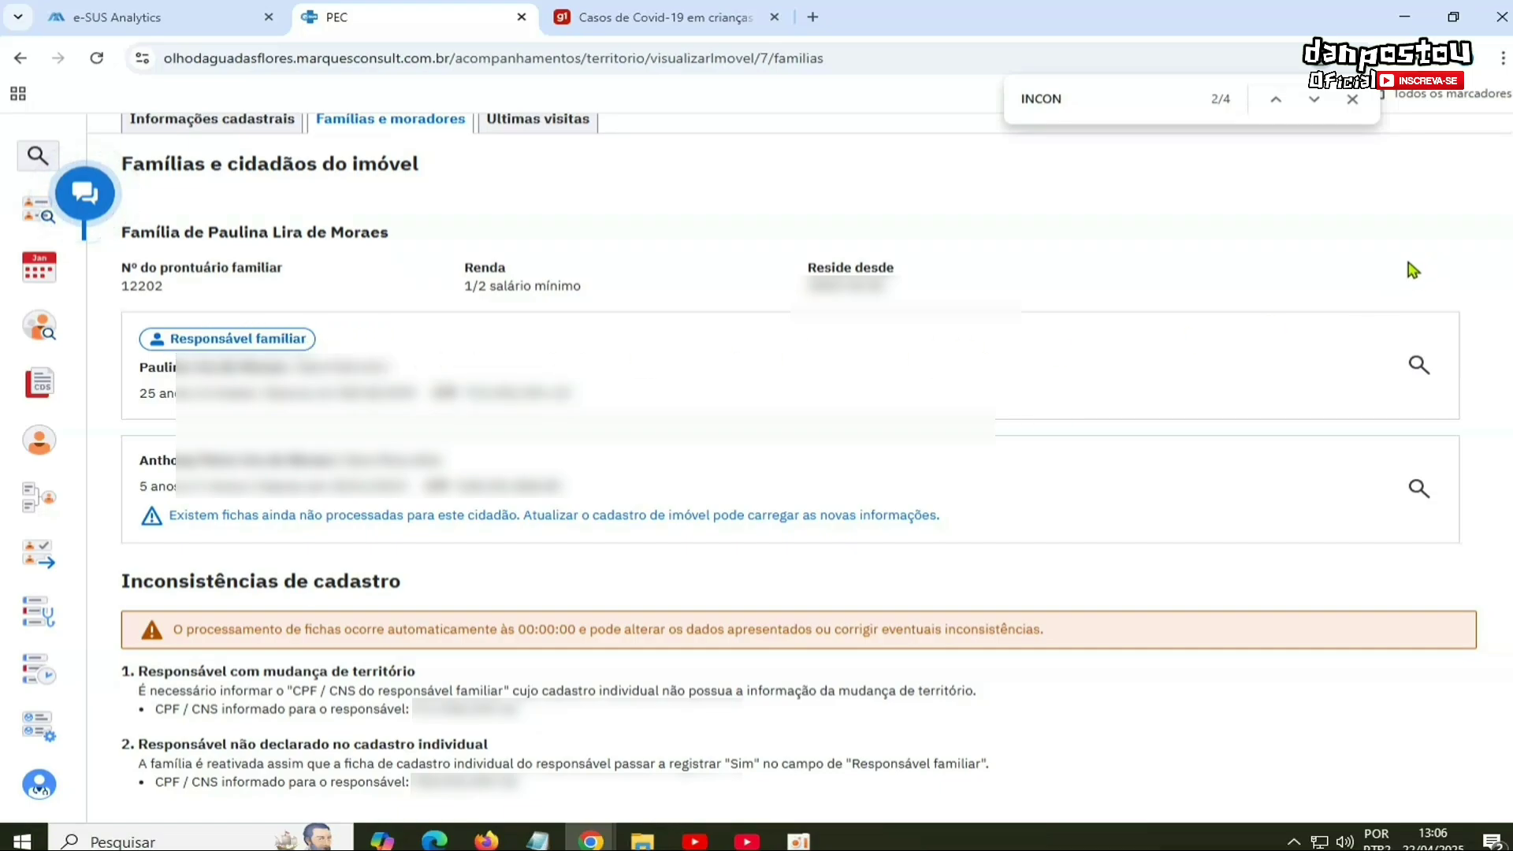
# Step: Start updating the property registration, review the automatic-correction notice on the family, and save the registration without changing any data
pyautogui.scroll(4, 1385, 281)
pyautogui.click(1392, 282)
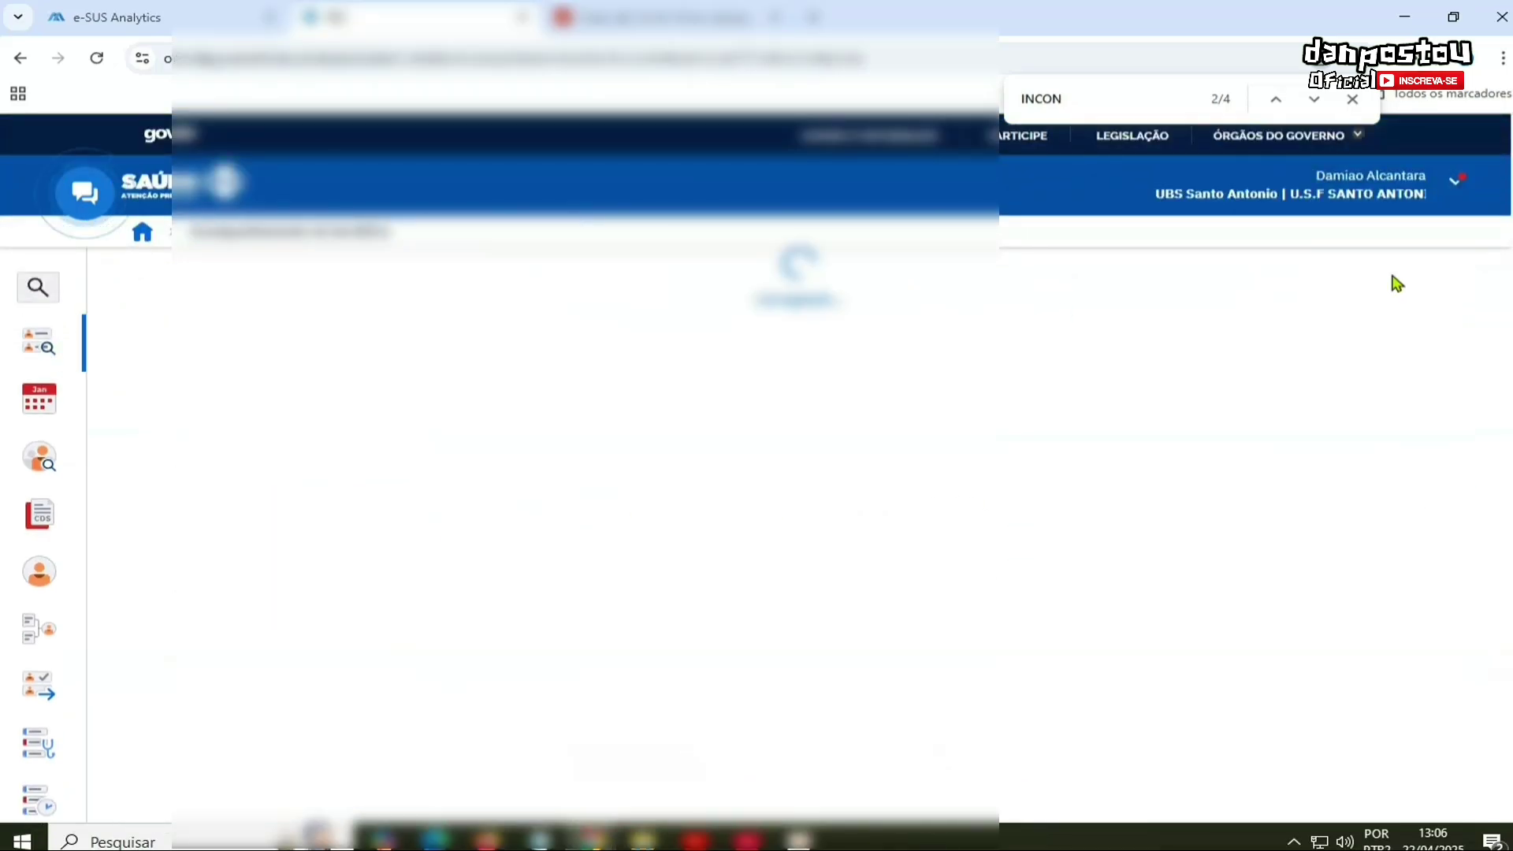
pyautogui.scroll(-15, 1179, 513)
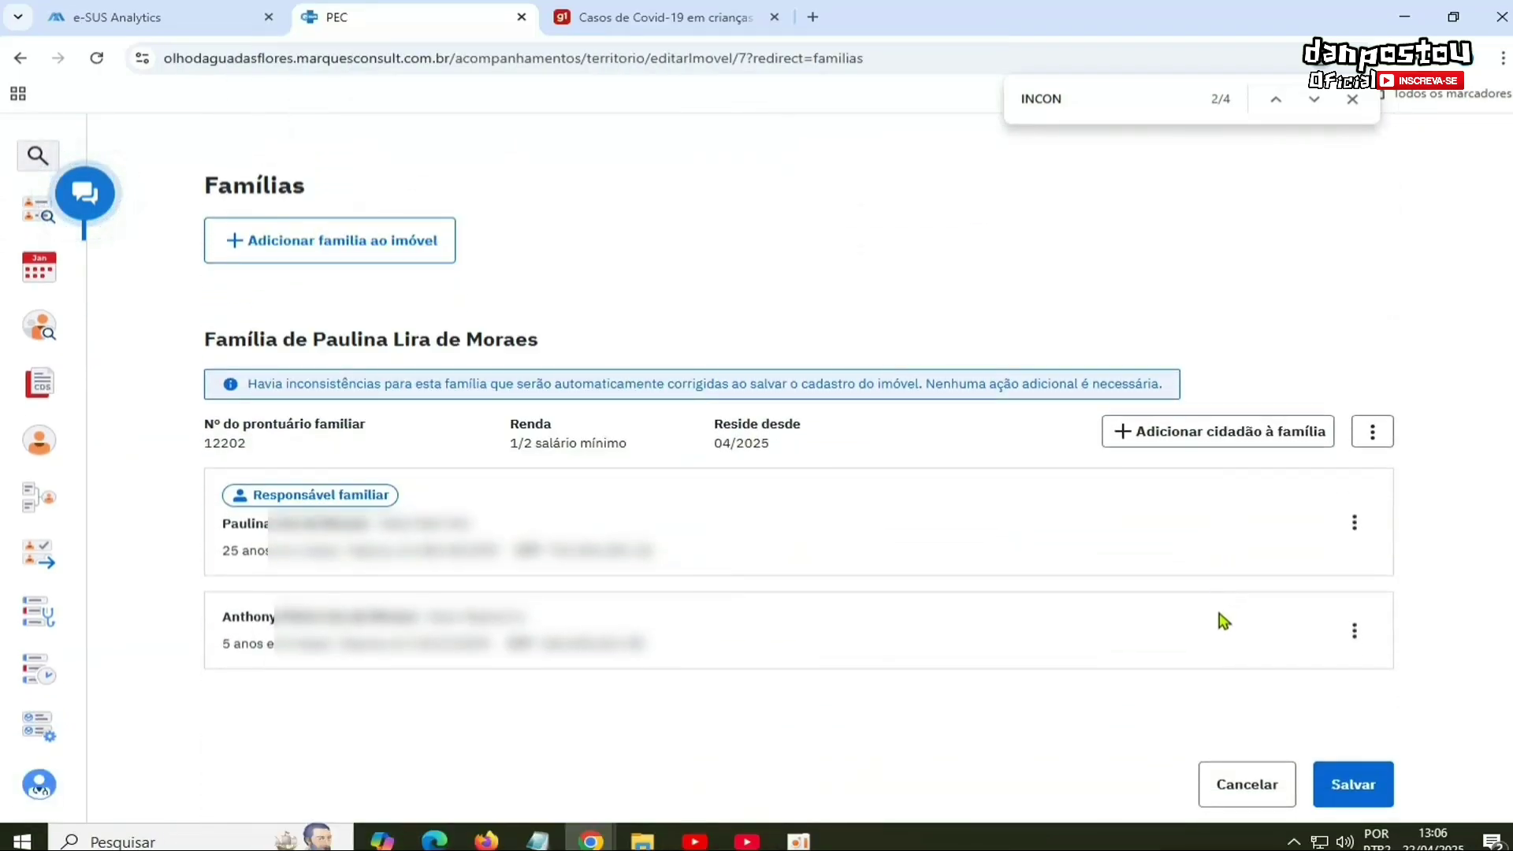
pyautogui.moveTo(248, 383); pyautogui.dragTo(1190, 385)
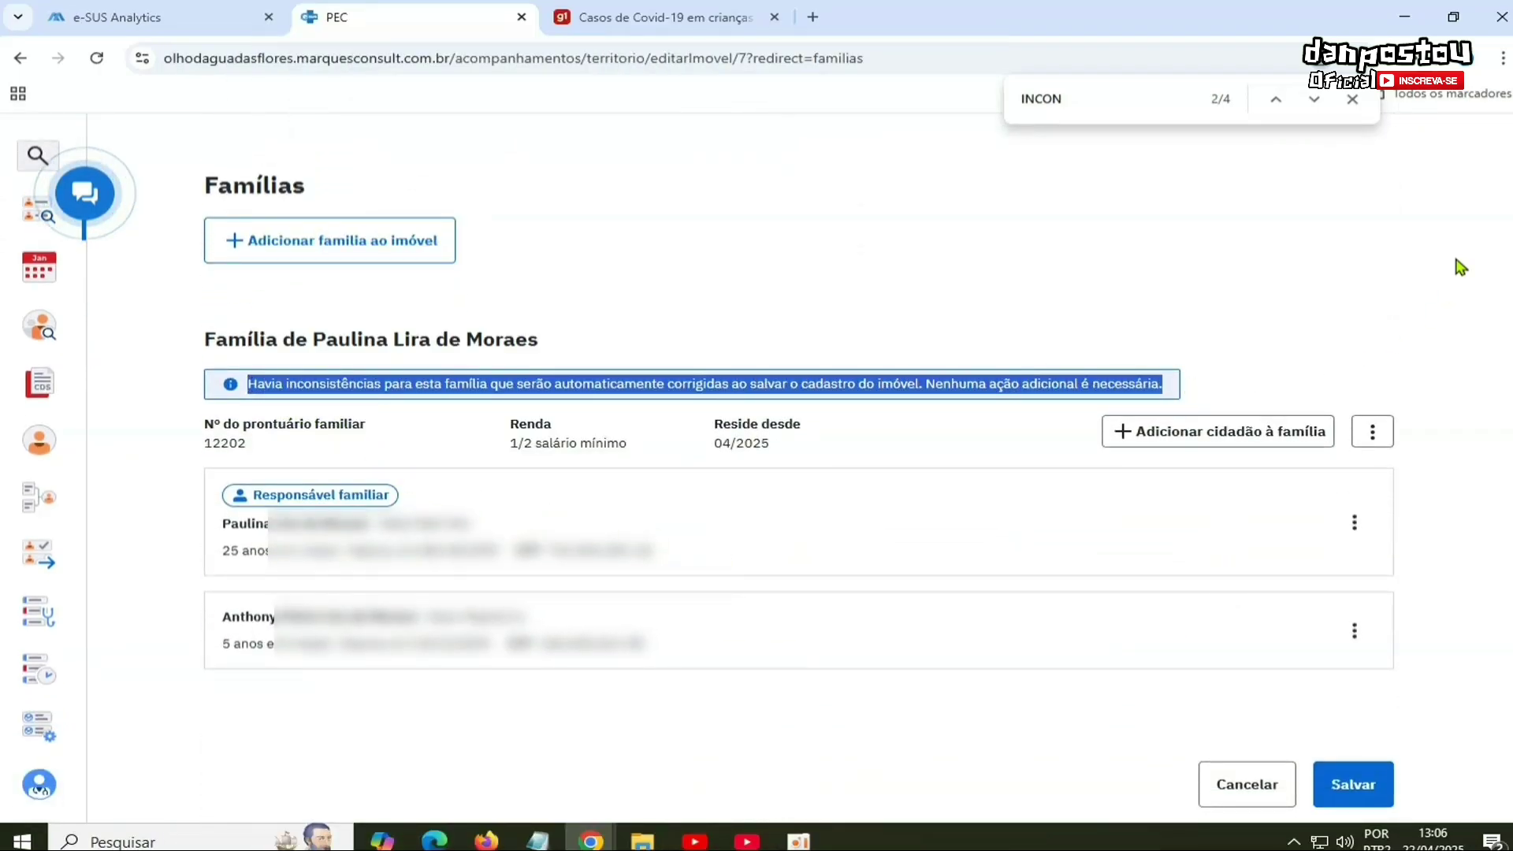
pyautogui.click(1378, 301)
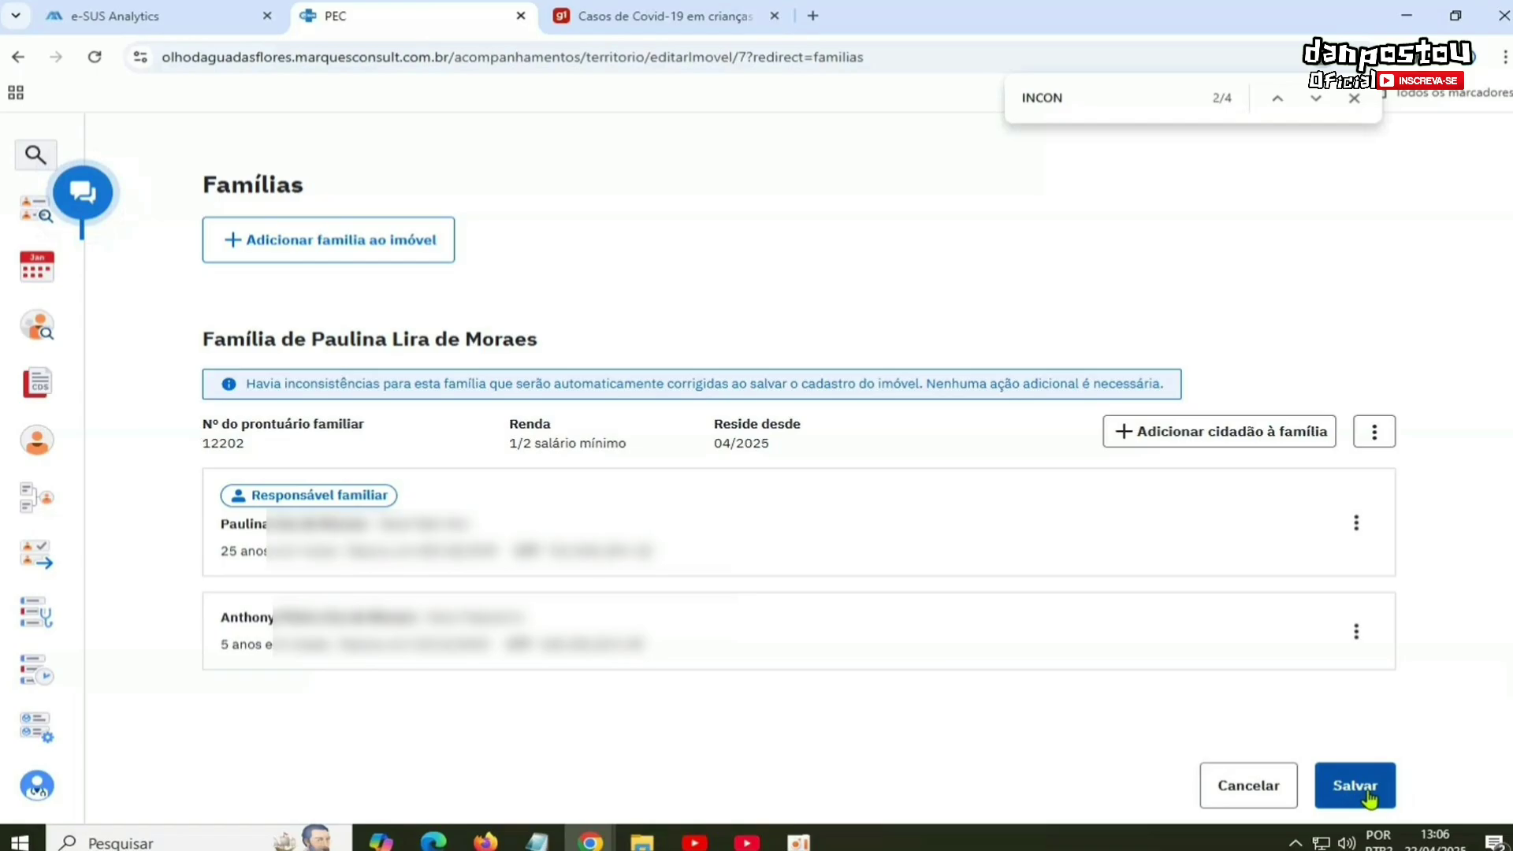
pyautogui.click(1365, 791)
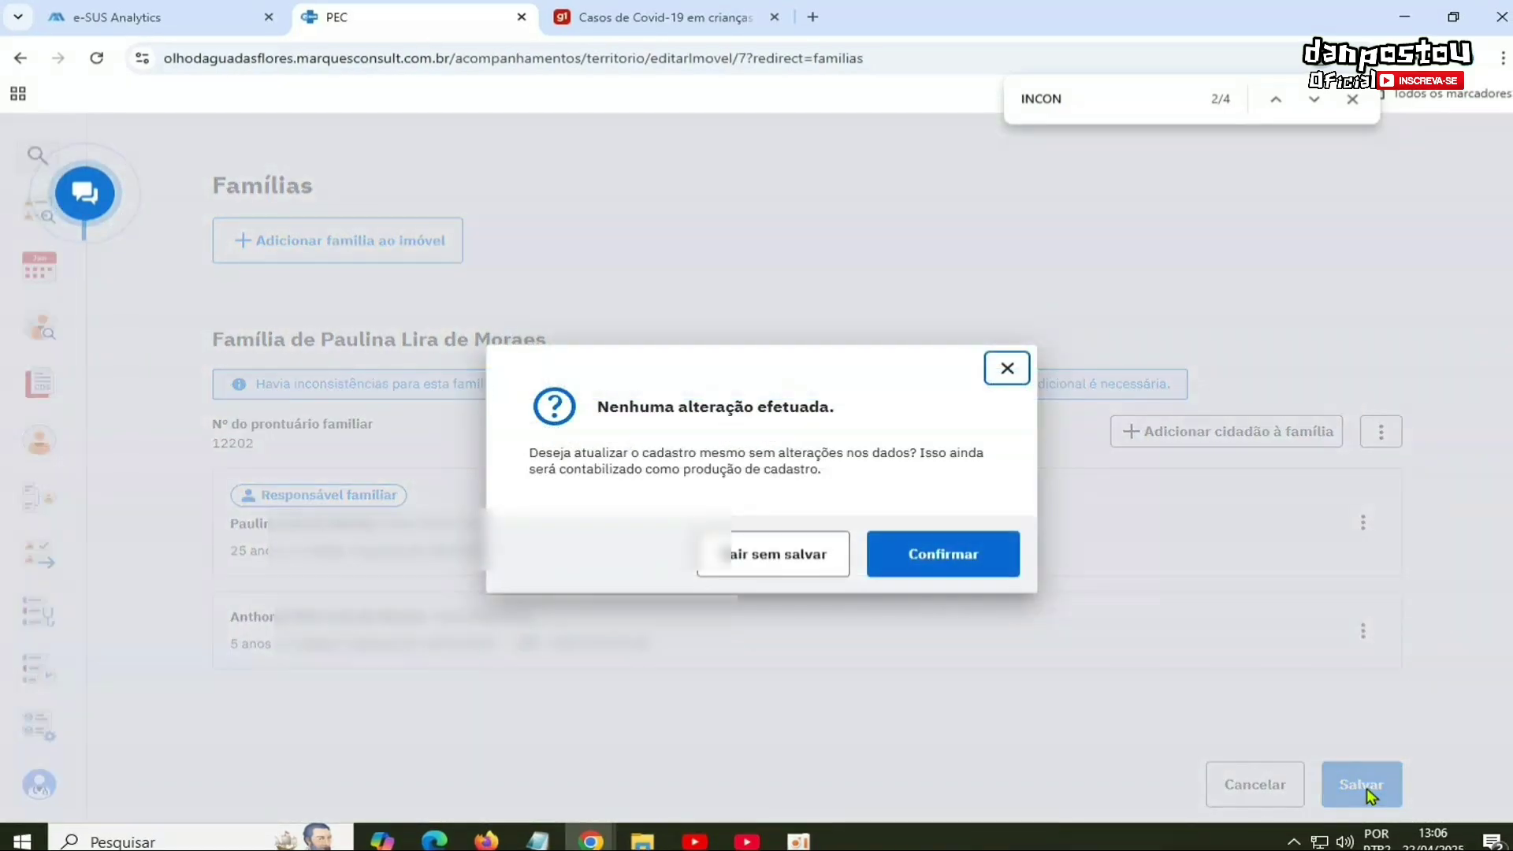
pyautogui.click(969, 564)
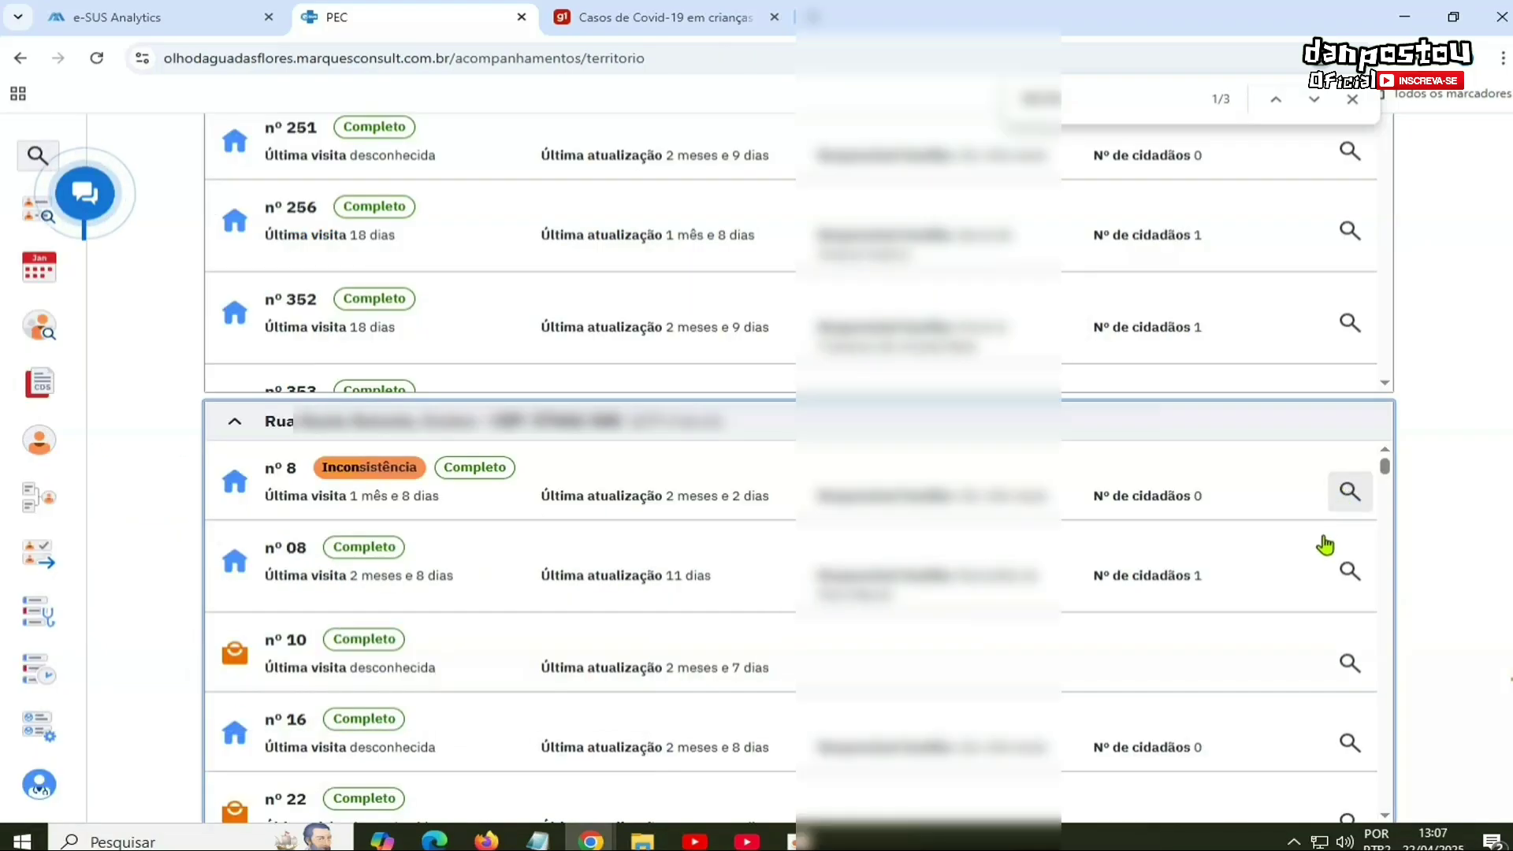
# Step: Open the first property flagged Inconsistência in the second street's list and review its family inconsistency "Responsável em outro domicílio"
pyautogui.click(1149, 529)
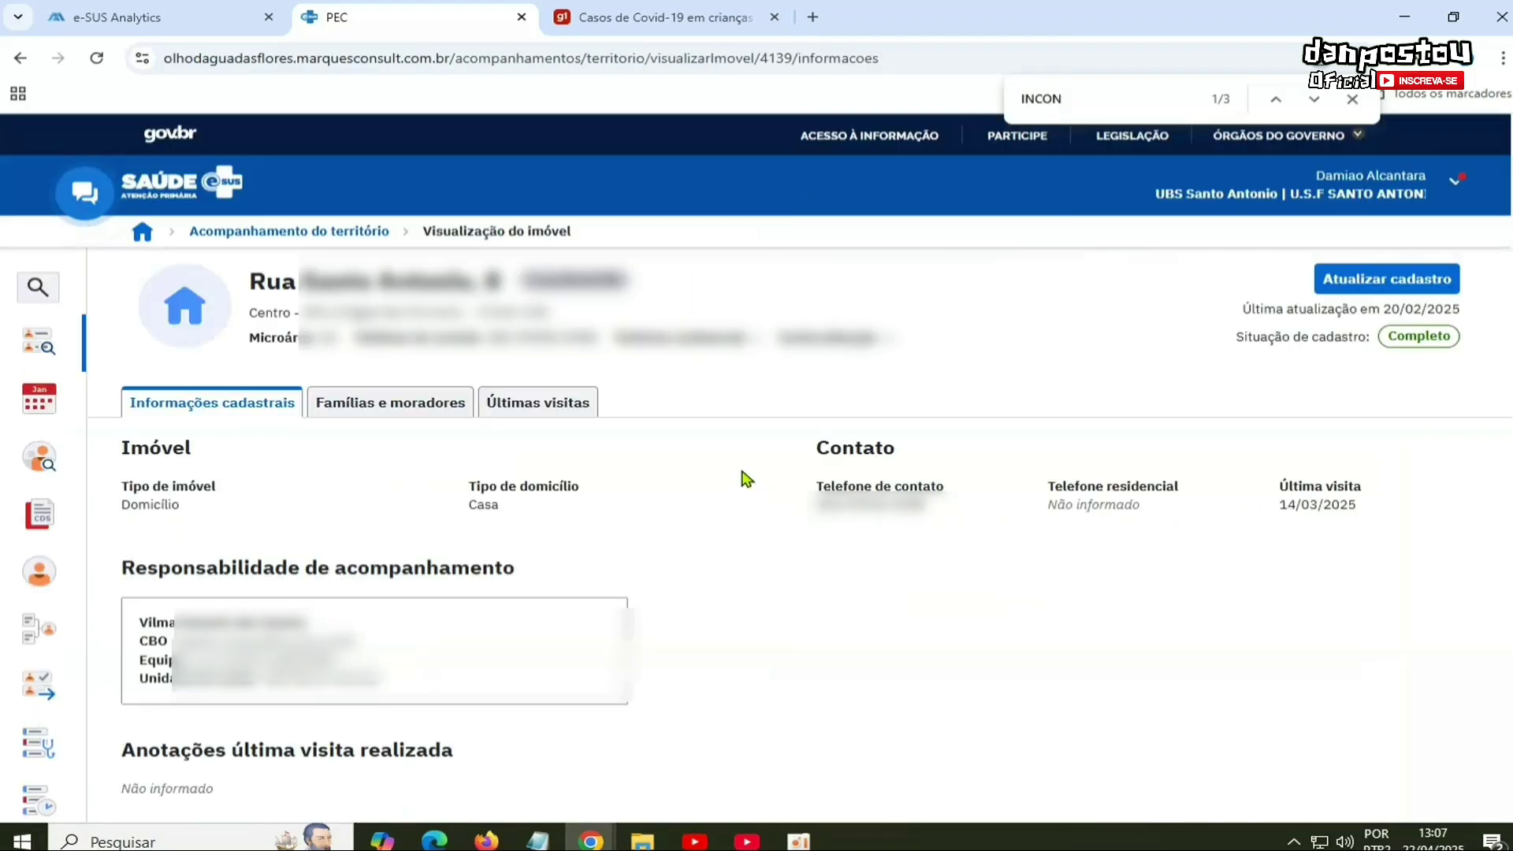
pyautogui.click(365, 407)
pyautogui.scroll(-1, 922, 381)
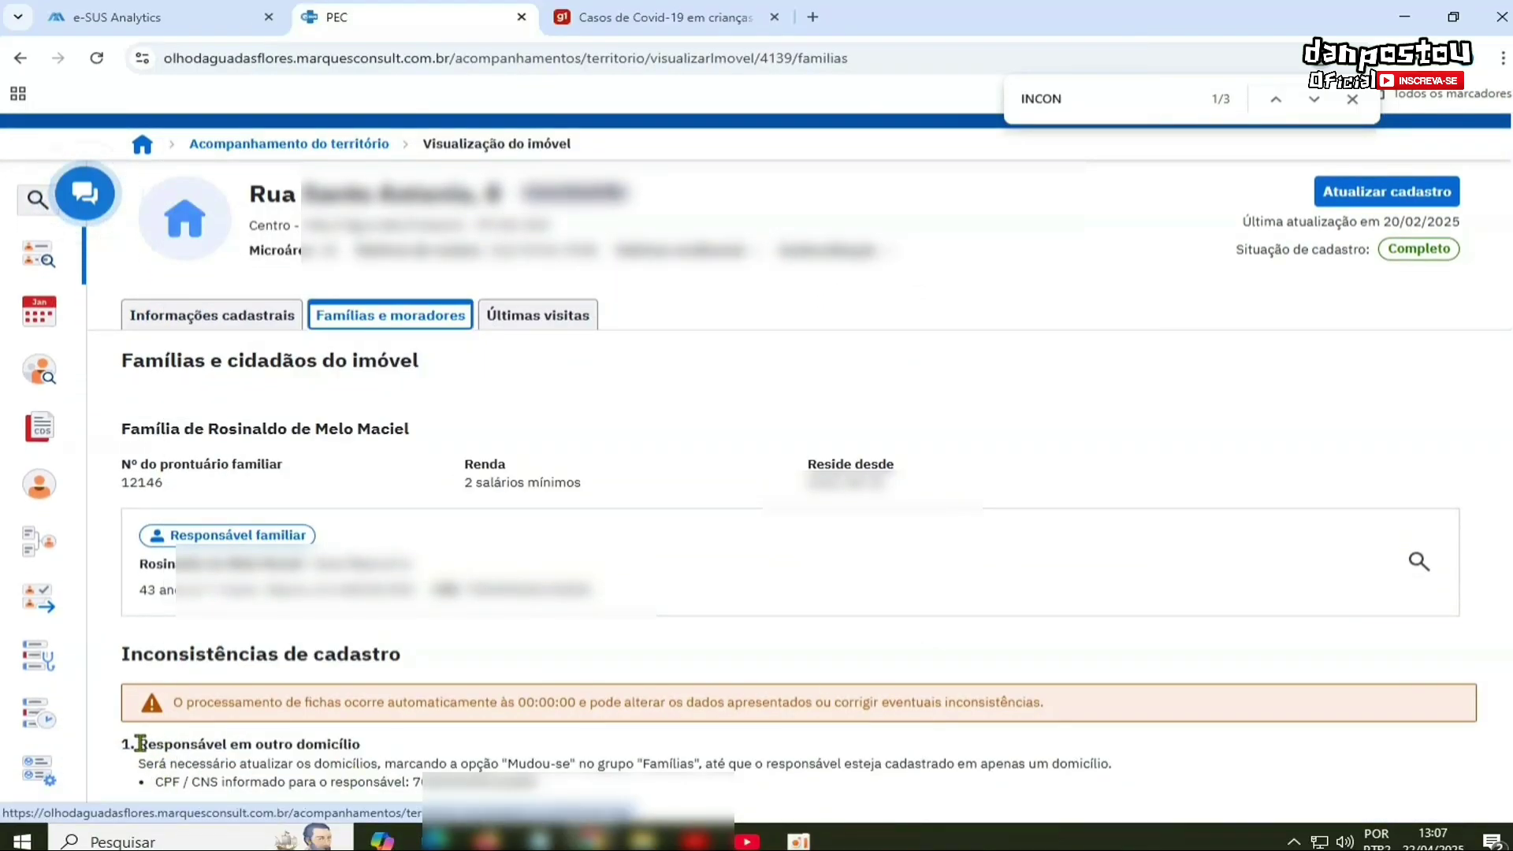
pyautogui.moveTo(140, 744); pyautogui.dragTo(361, 744)
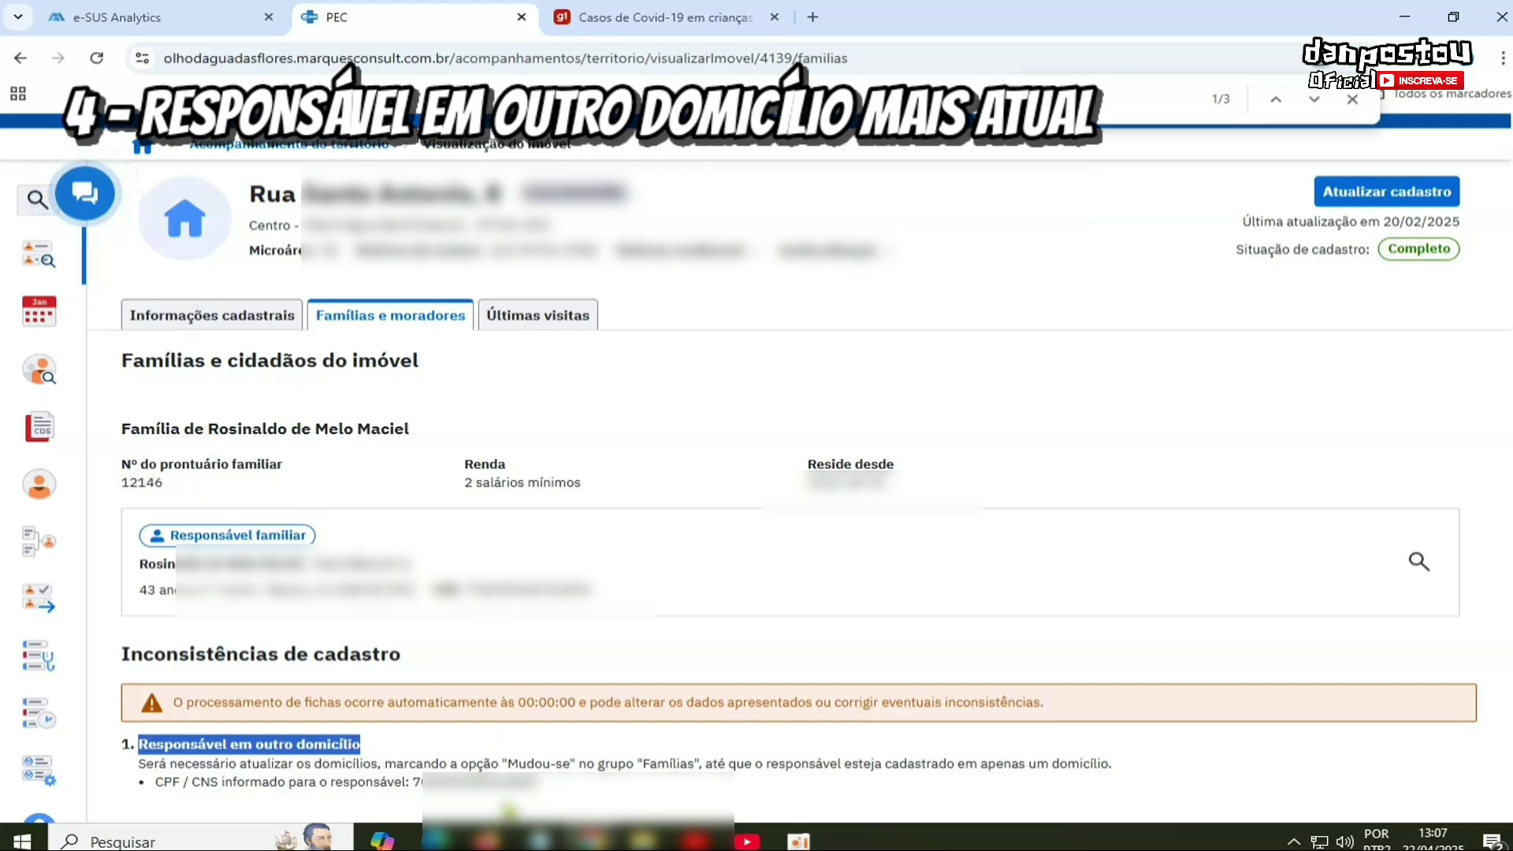
# Step: Compare the CPF/CNS given under the inconsistency with that of the citizen marked Responsável familiar, and copy the citizen's number
pyautogui.moveTo(544, 783); pyautogui.dragTo(415, 783)
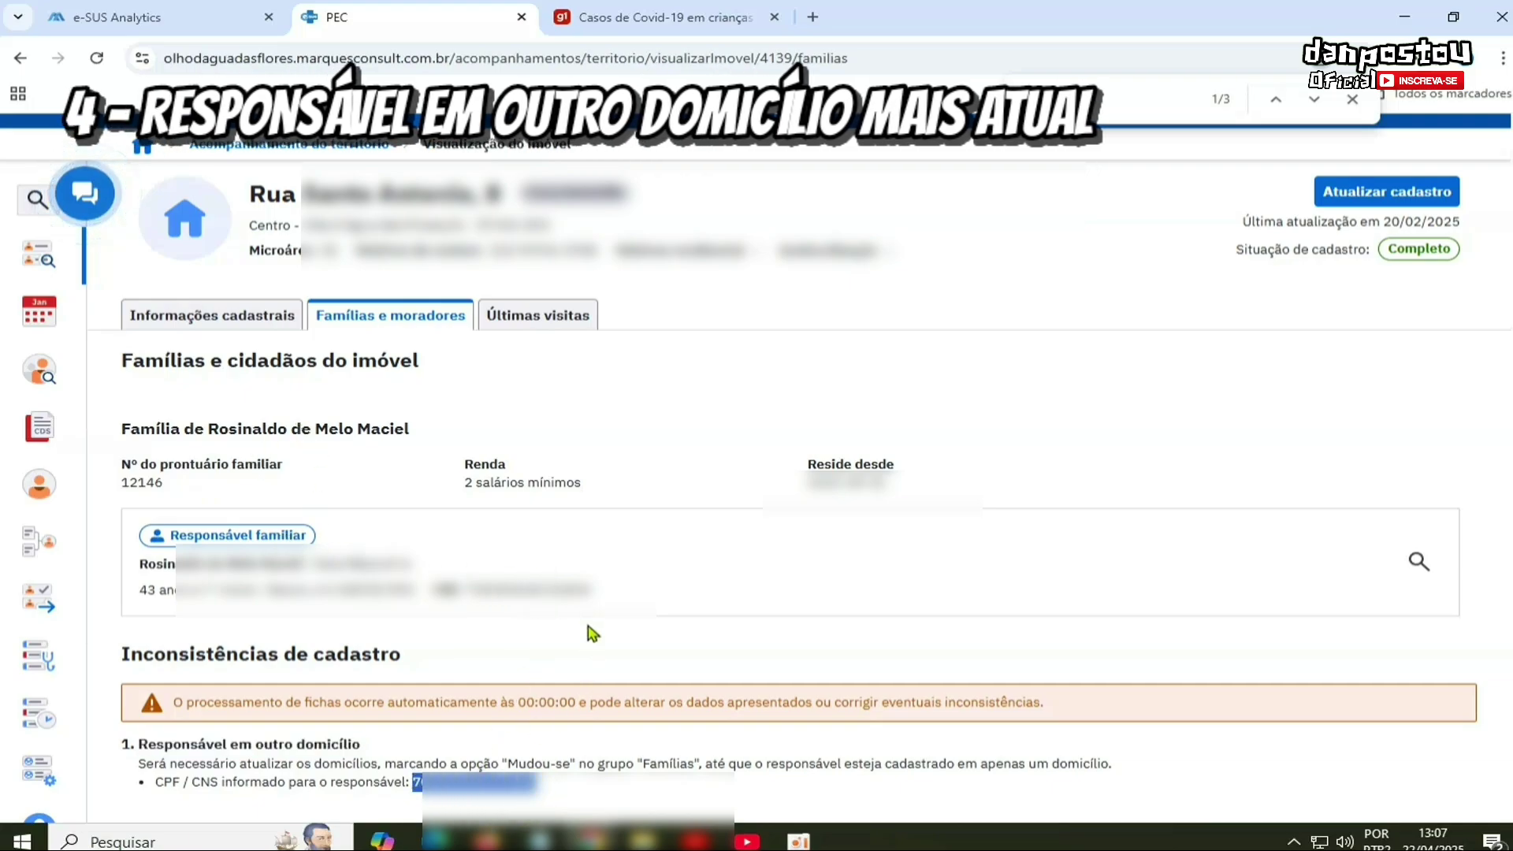
pyautogui.moveTo(593, 585); pyautogui.dragTo(465, 590)
pyautogui.rightClick(501, 593)
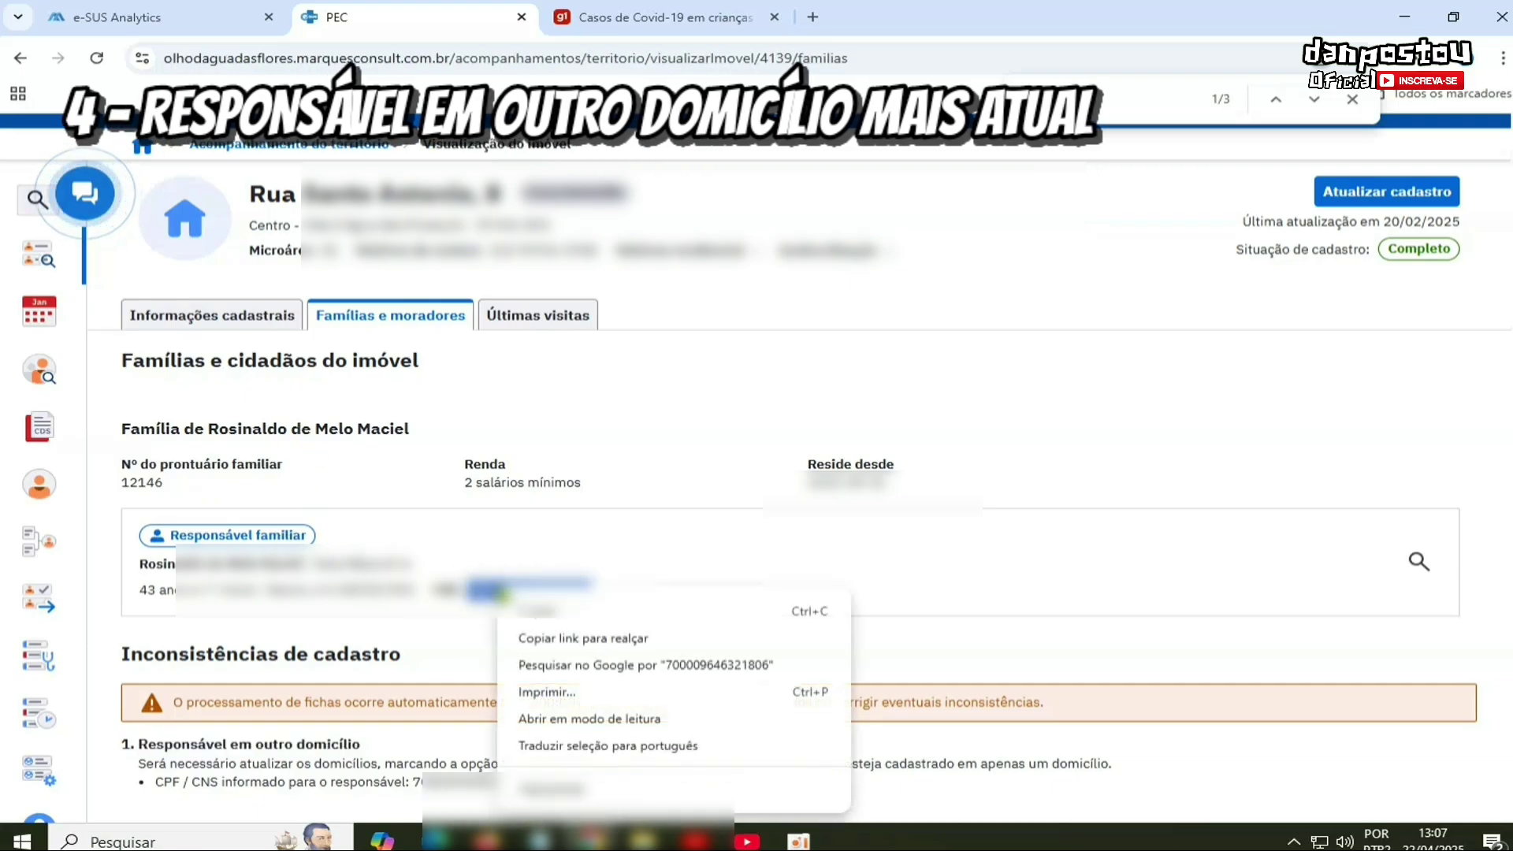
pyautogui.click(561, 618)
pyautogui.click(704, 608)
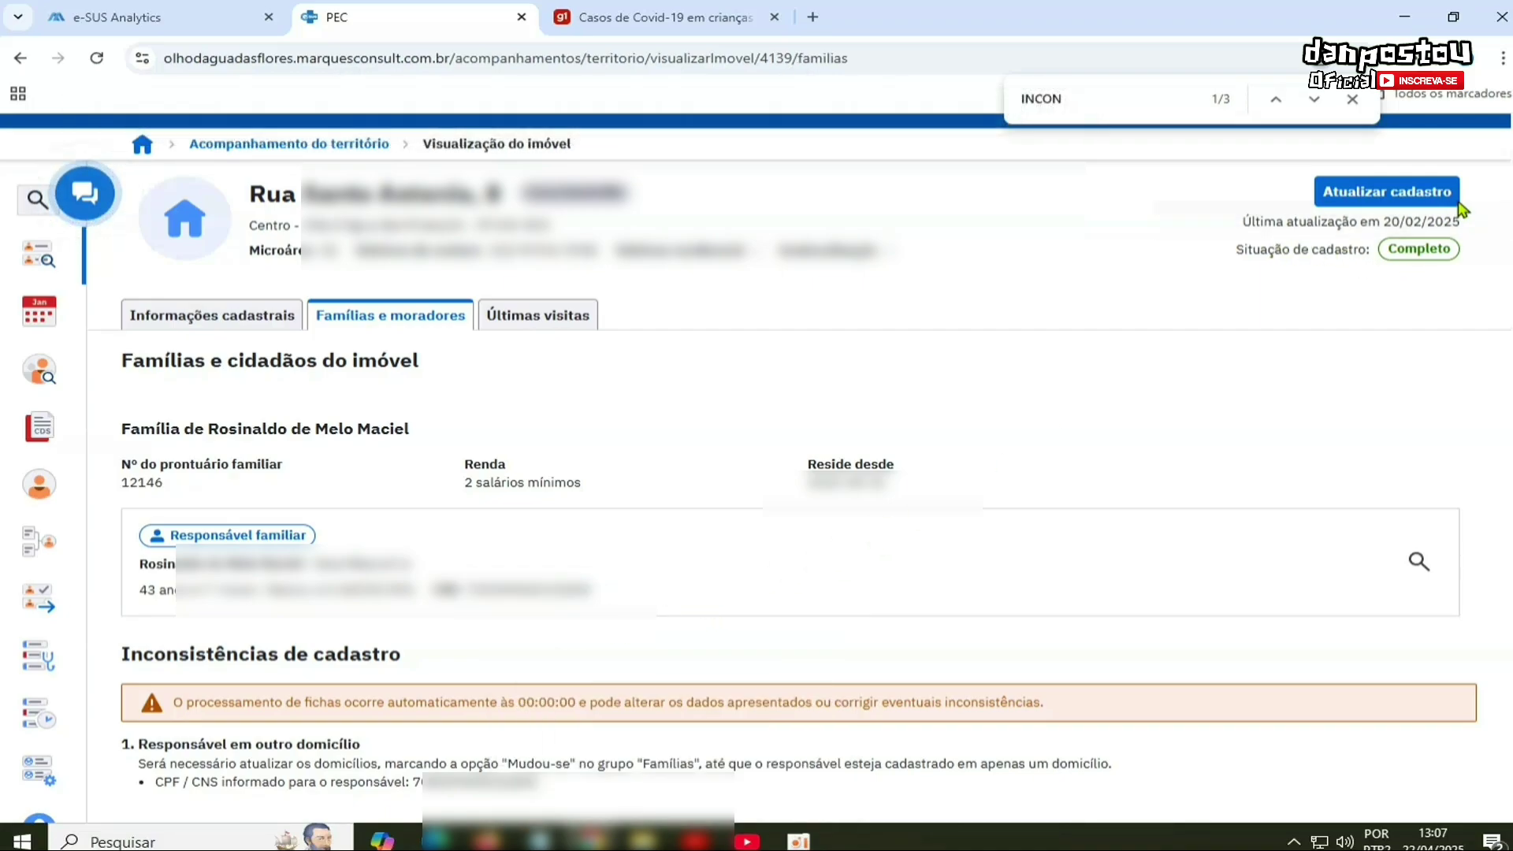
# Step: Update the property registration by marking its family as moved (Família mudou-se), and save it
pyautogui.click(1391, 197)
pyautogui.scroll(-10, 950, 476)
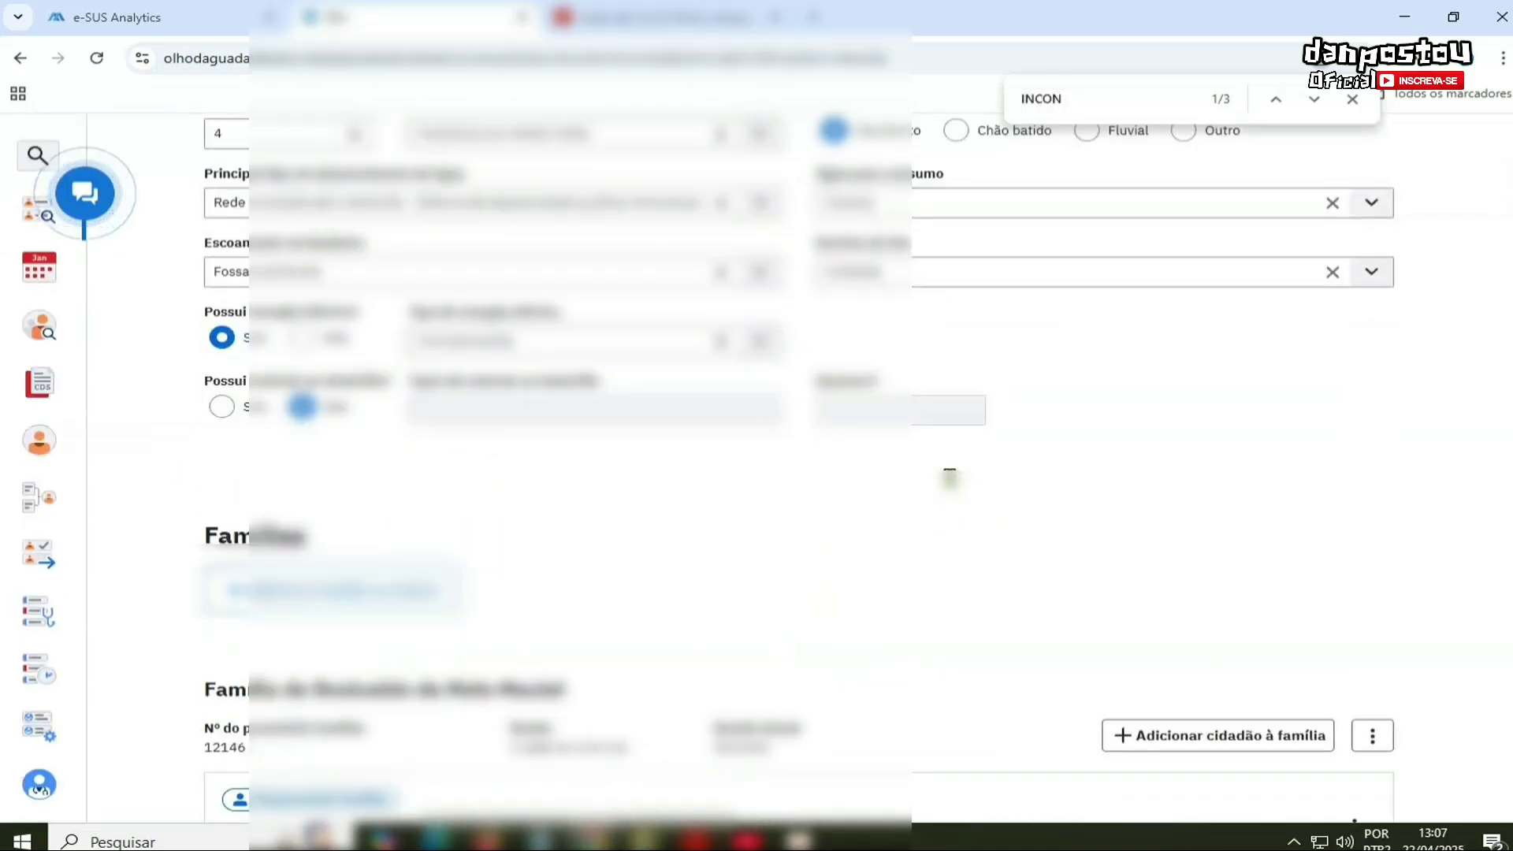
pyautogui.scroll(-3, 950, 477)
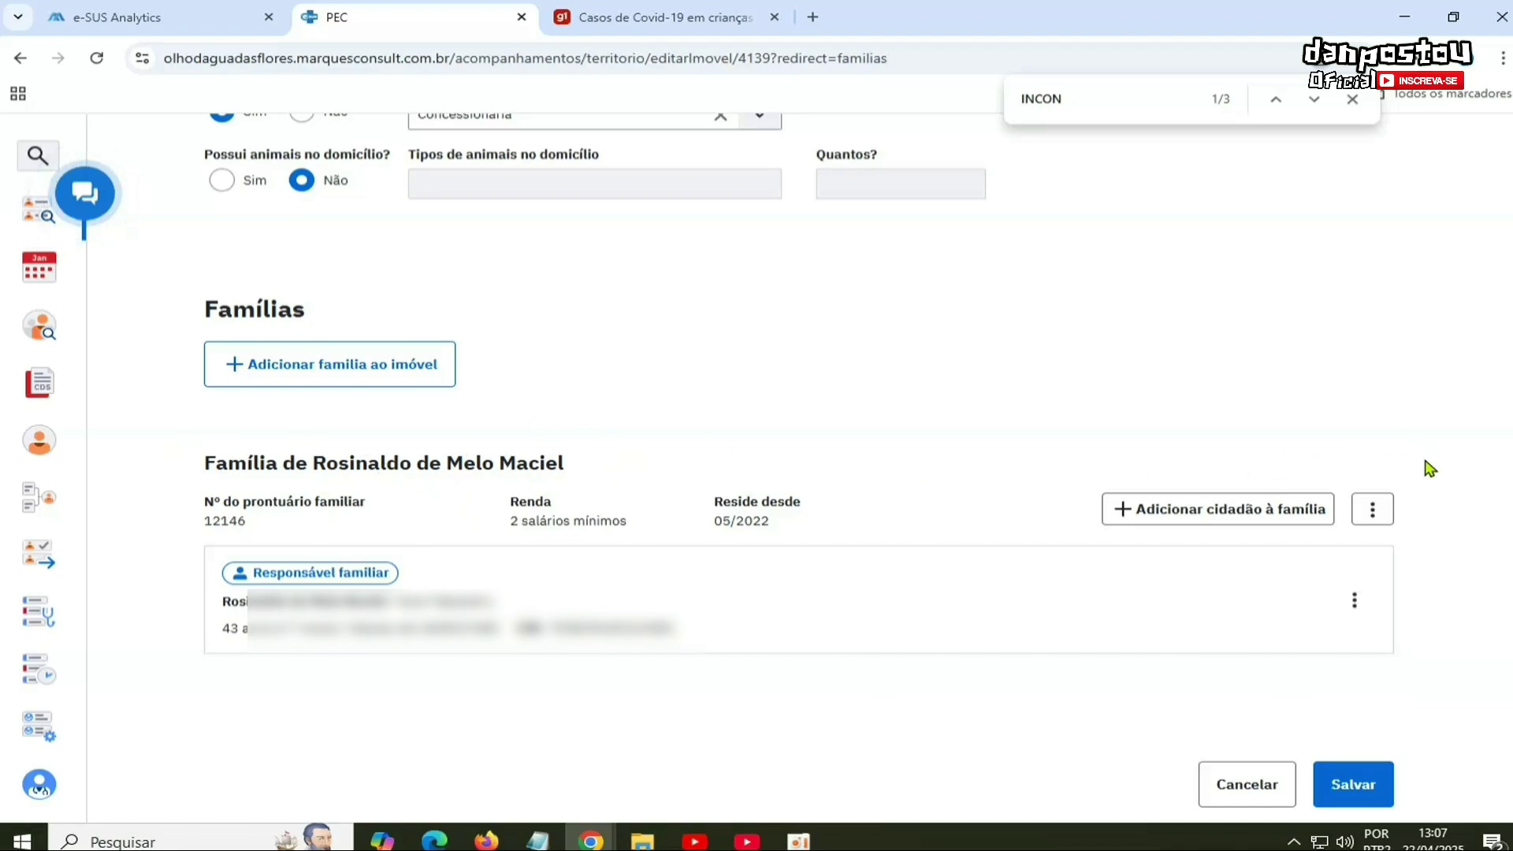
pyautogui.click(1373, 512)
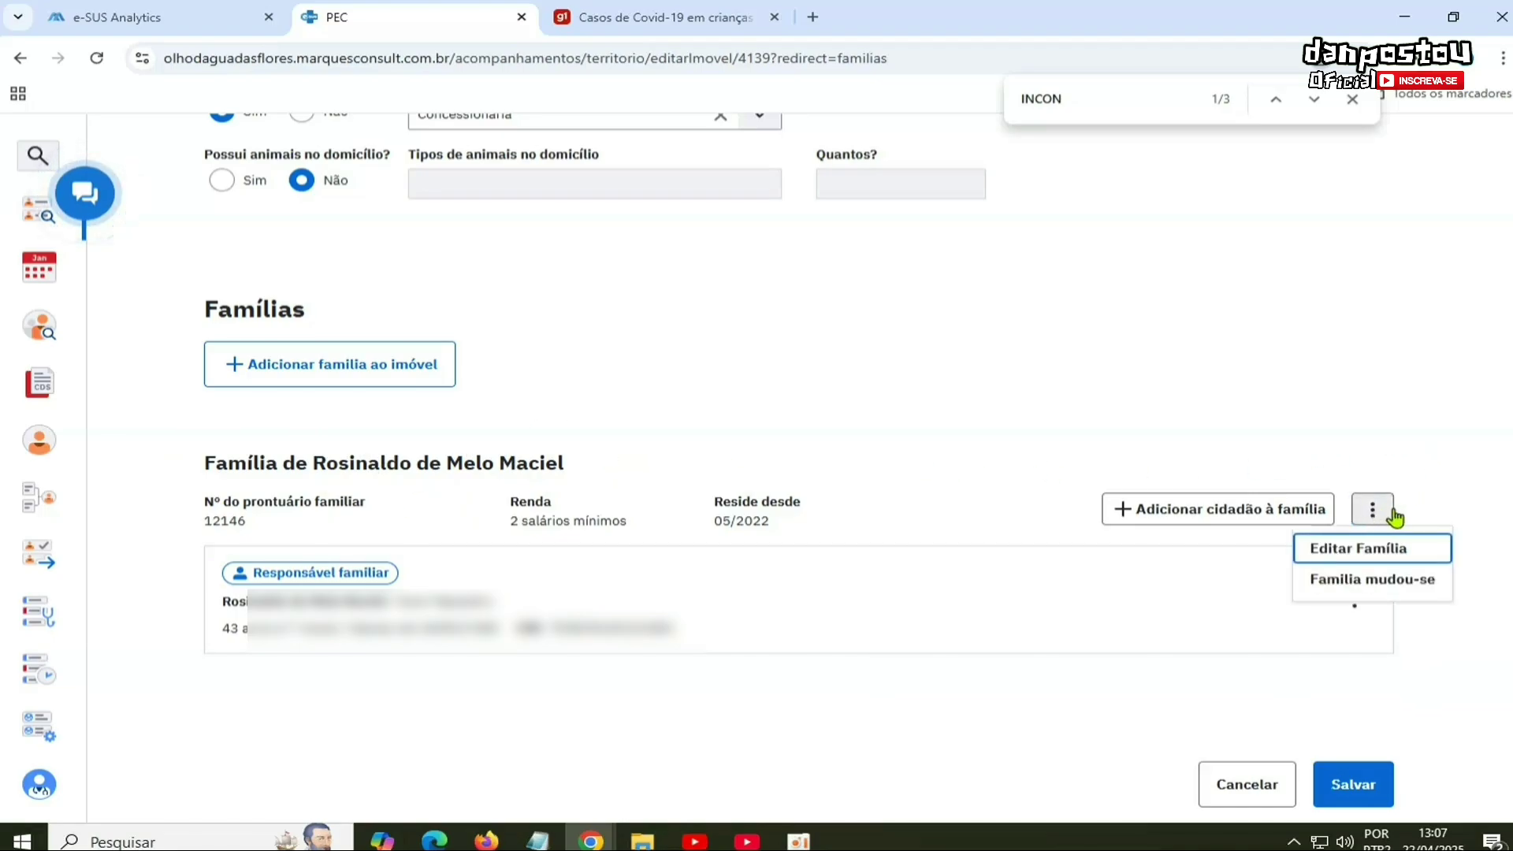
pyautogui.click(1386, 596)
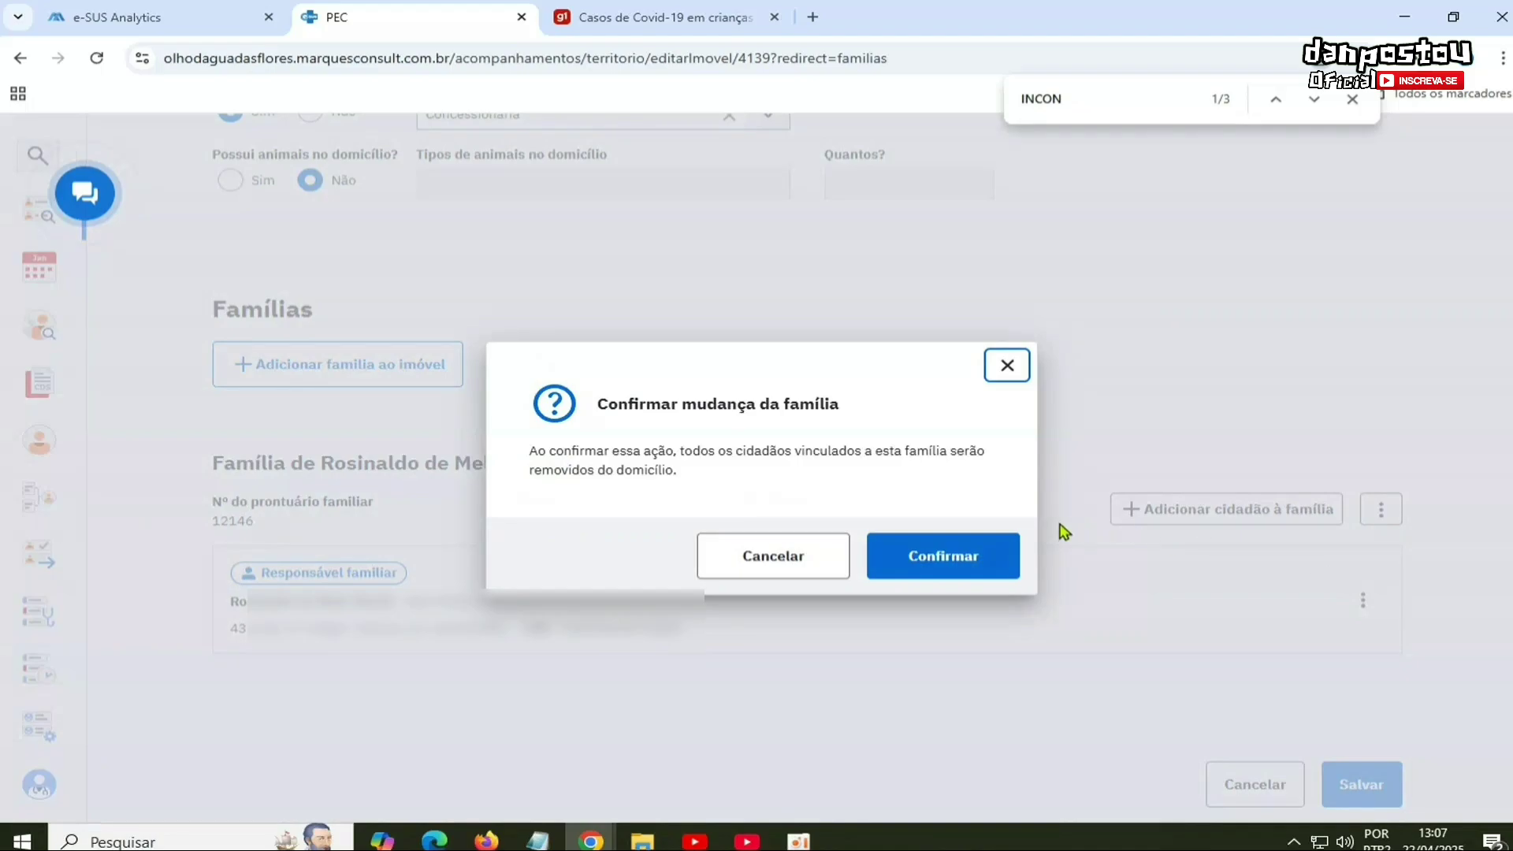
pyautogui.click(957, 558)
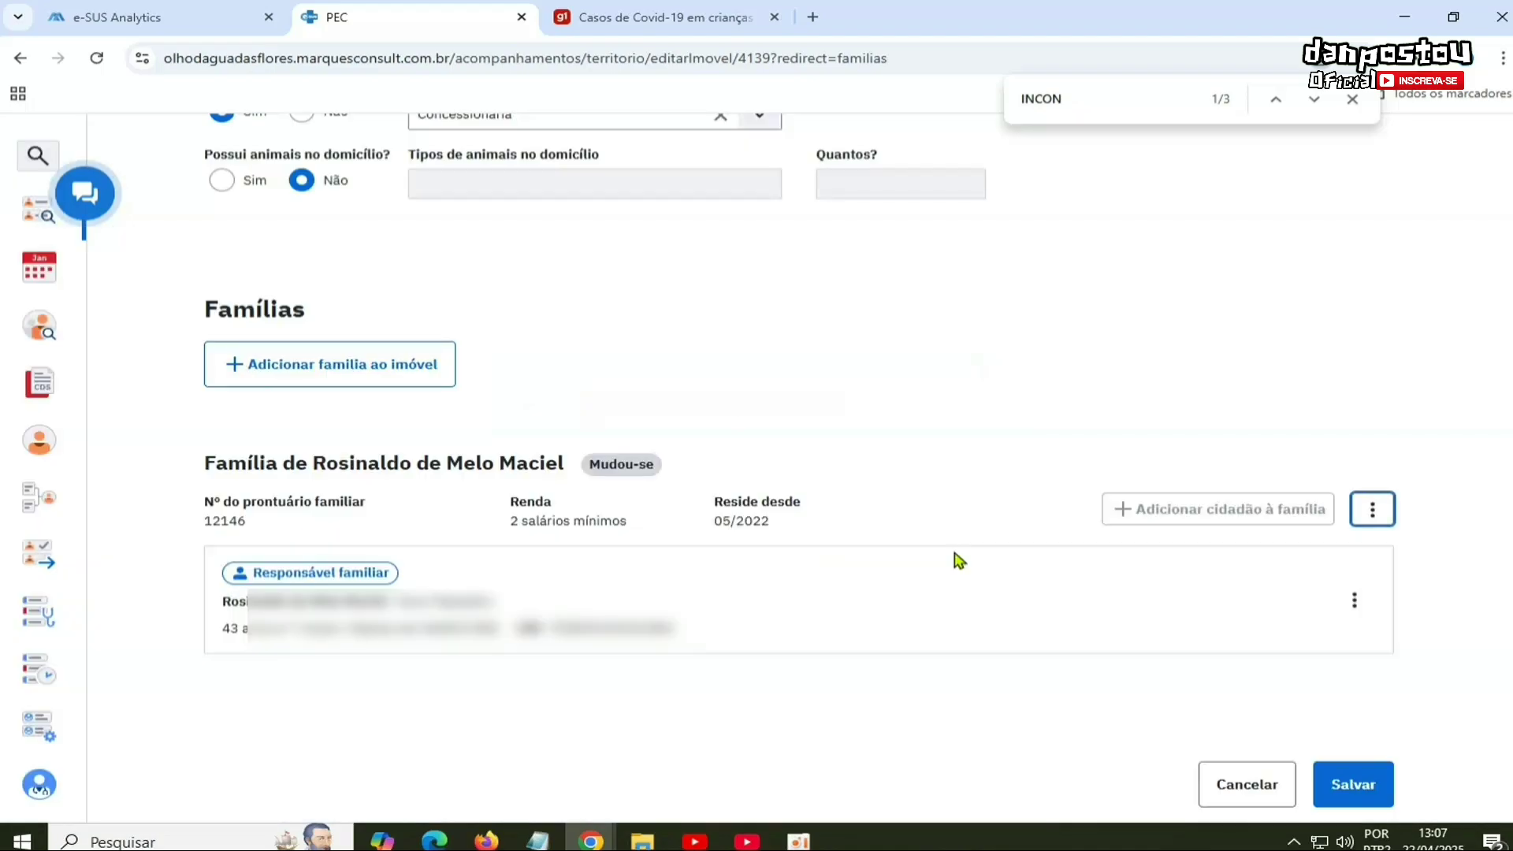
pyautogui.click(1350, 790)
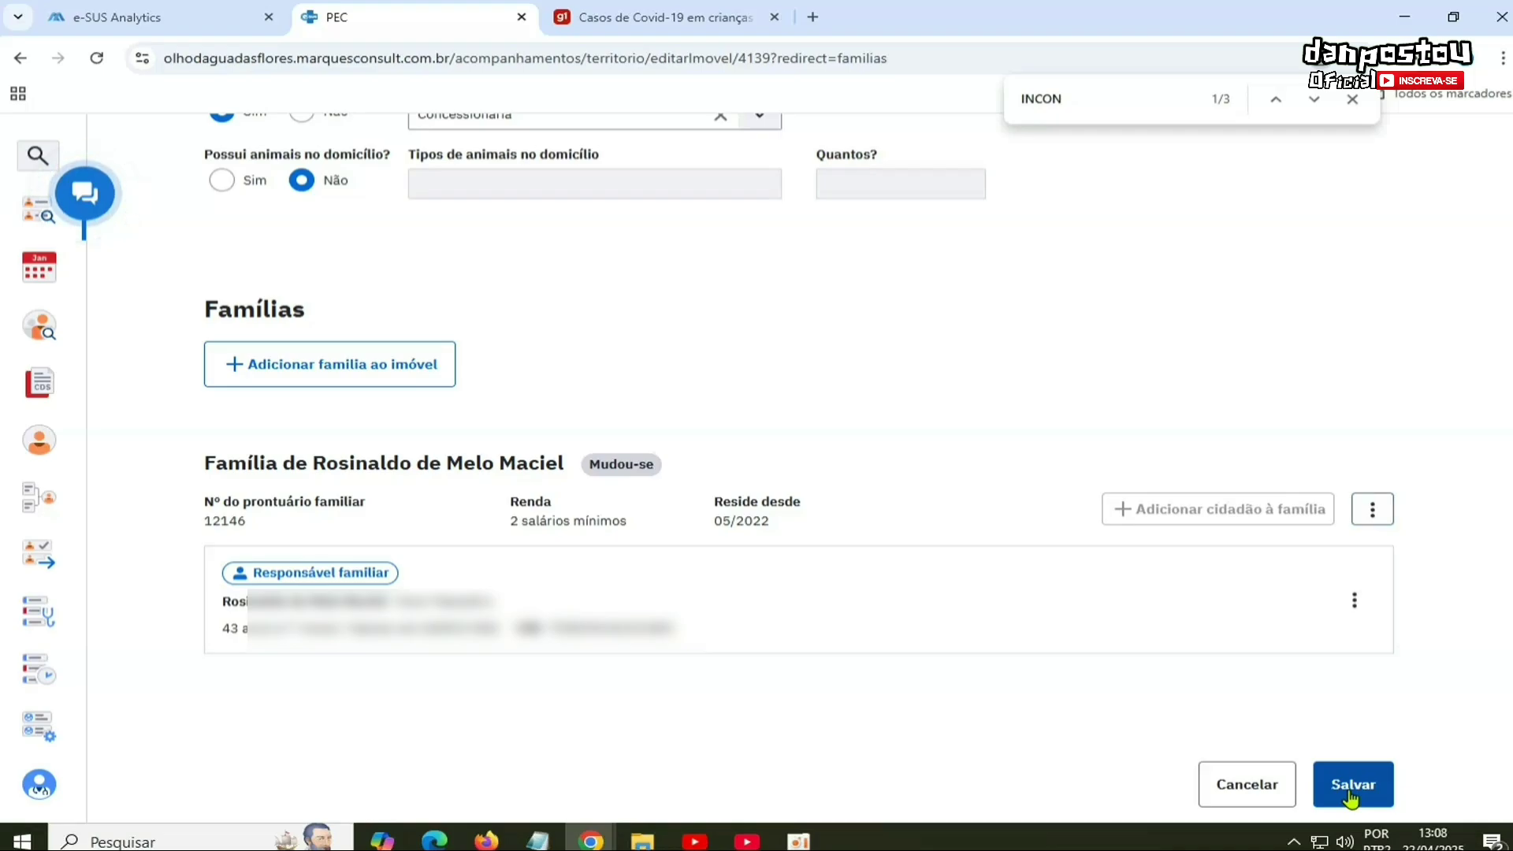
pyautogui.click(1350, 790)
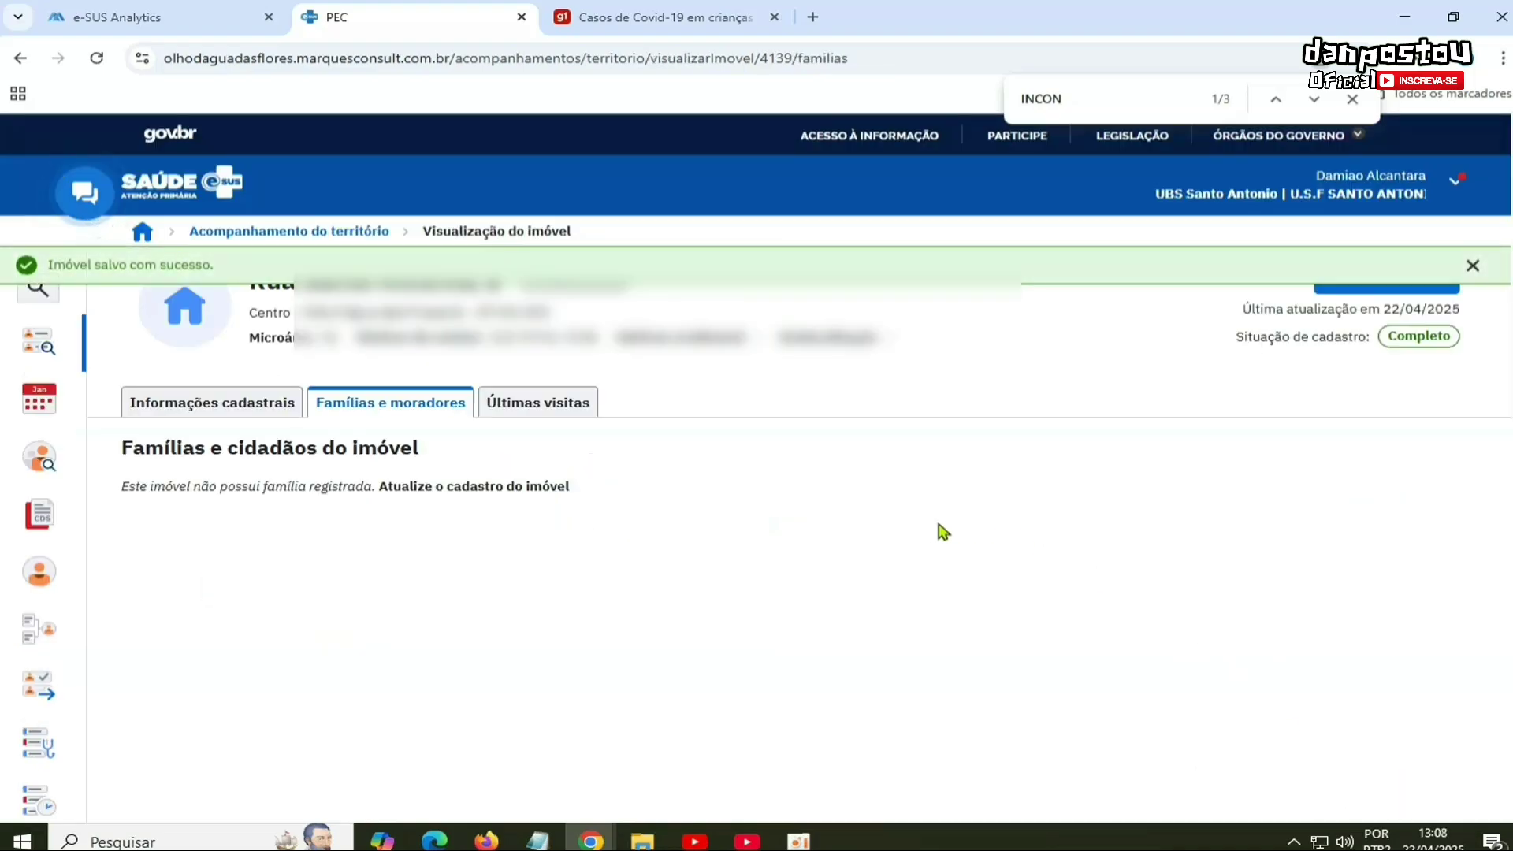
pyautogui.click(1472, 265)
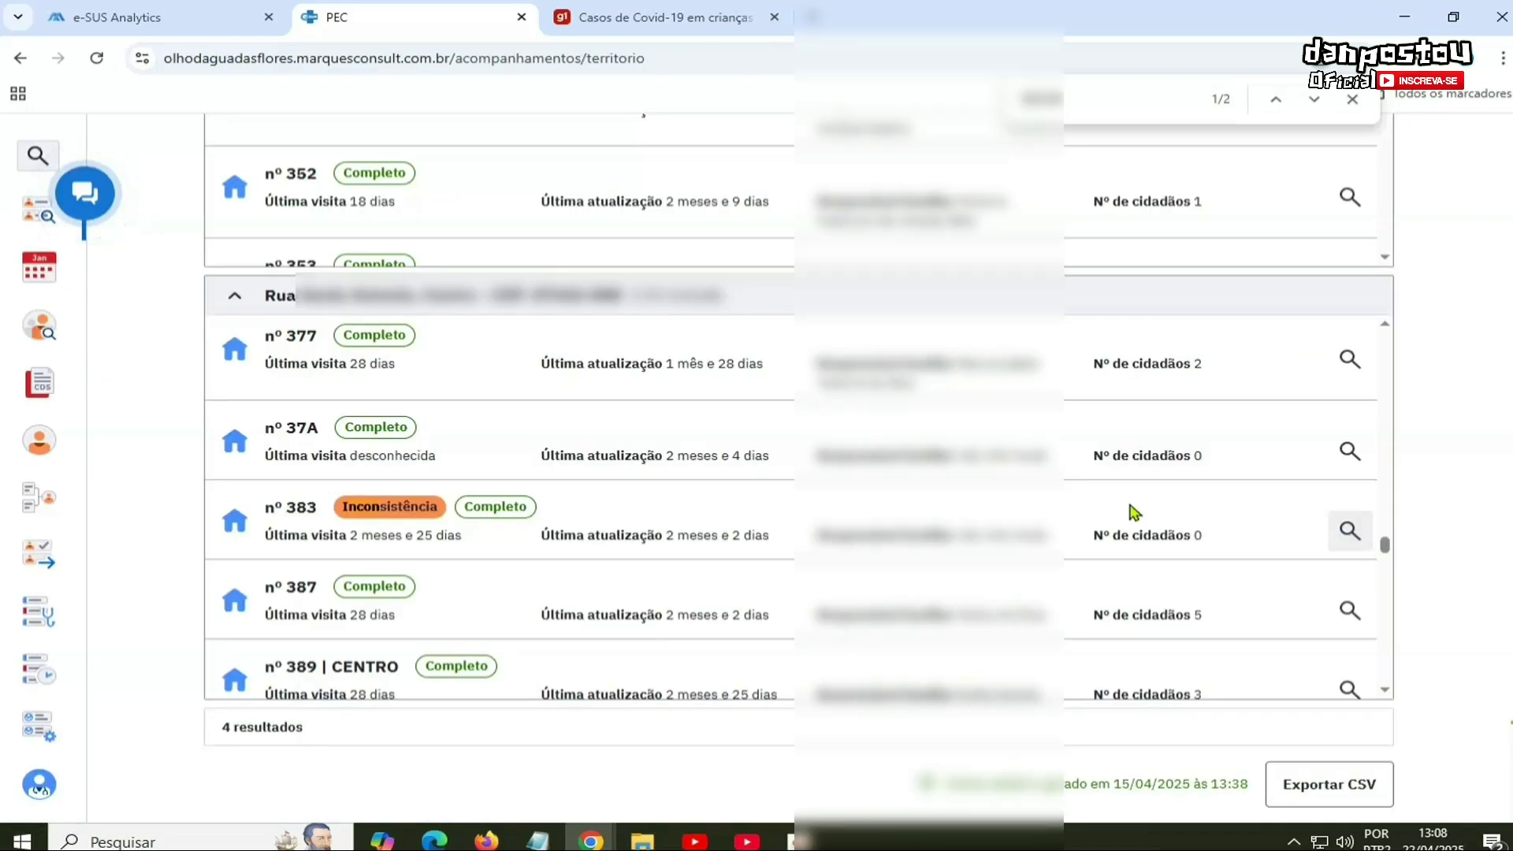
# Step: Open the flagged property further down the same street's list and review "Família sem responsável cadastrado" and "Responsável com mudança de território"
pyautogui.click(1349, 536)
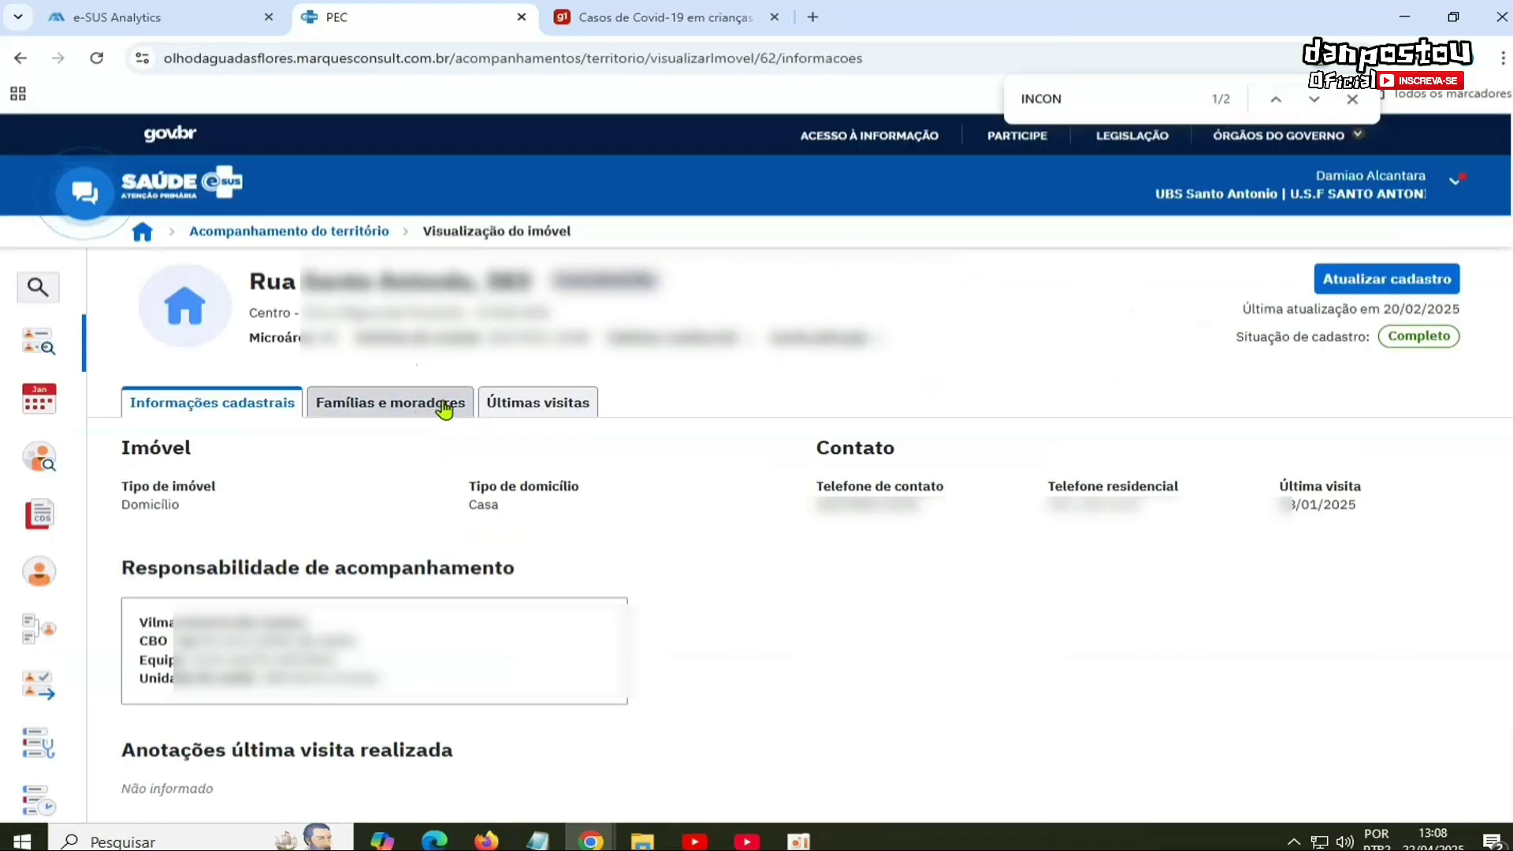
pyautogui.click(425, 408)
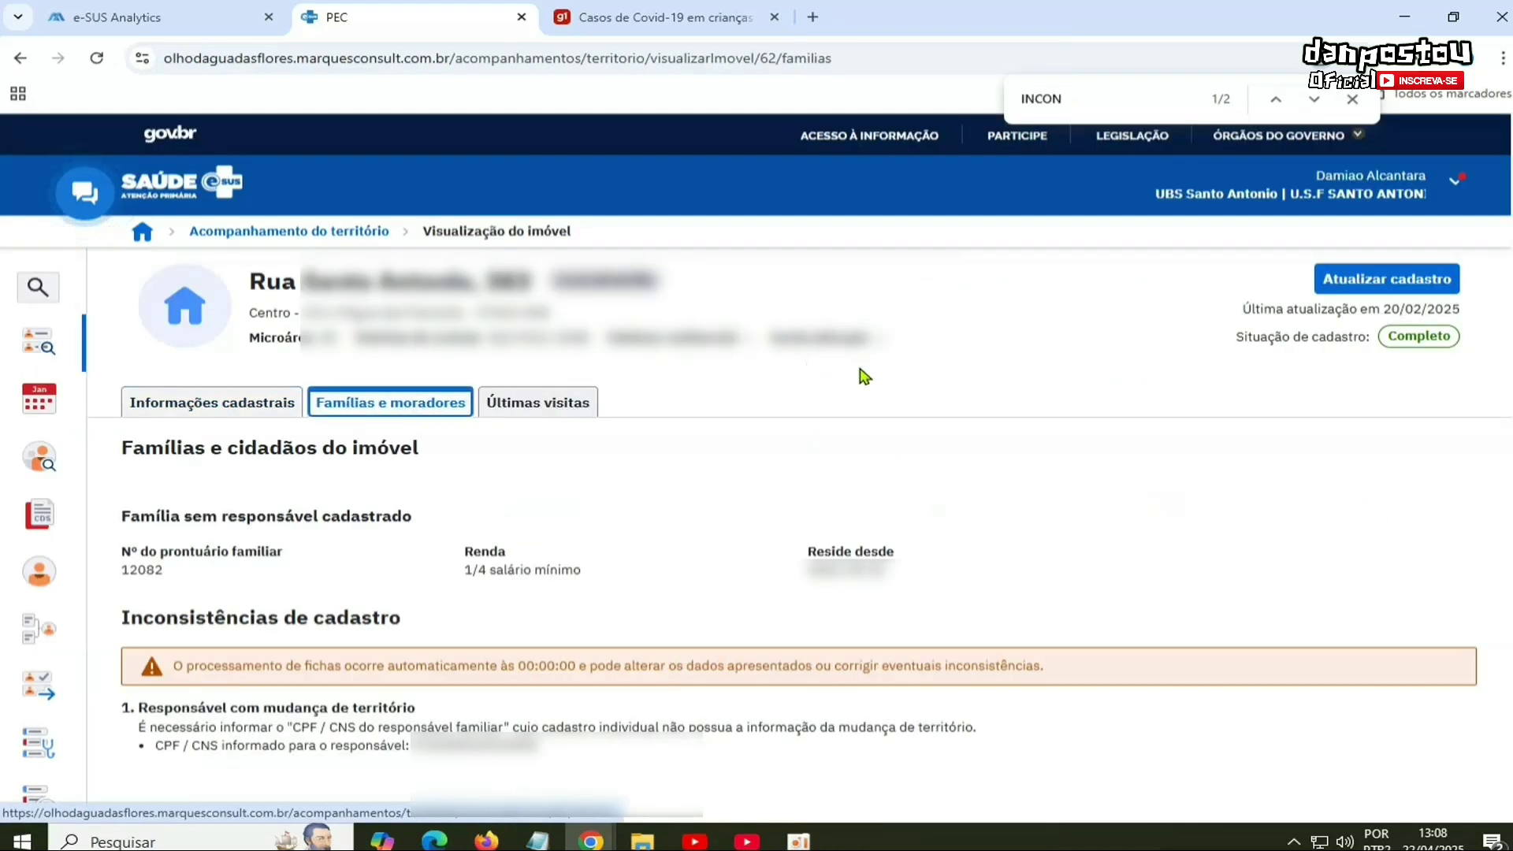
pyautogui.moveTo(145, 709); pyautogui.dragTo(284, 709)
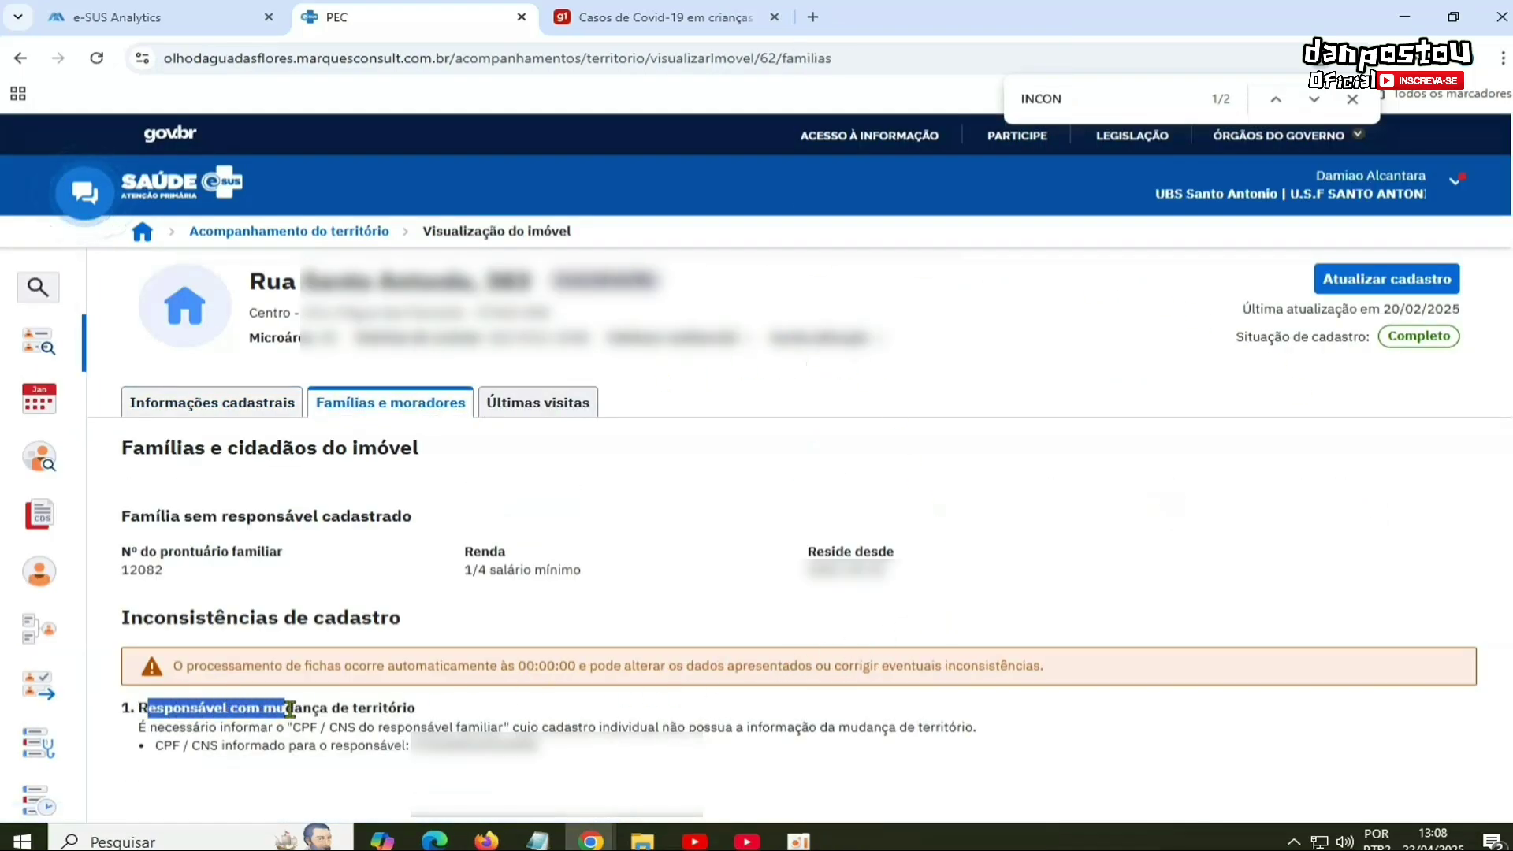
pyautogui.click(142, 712)
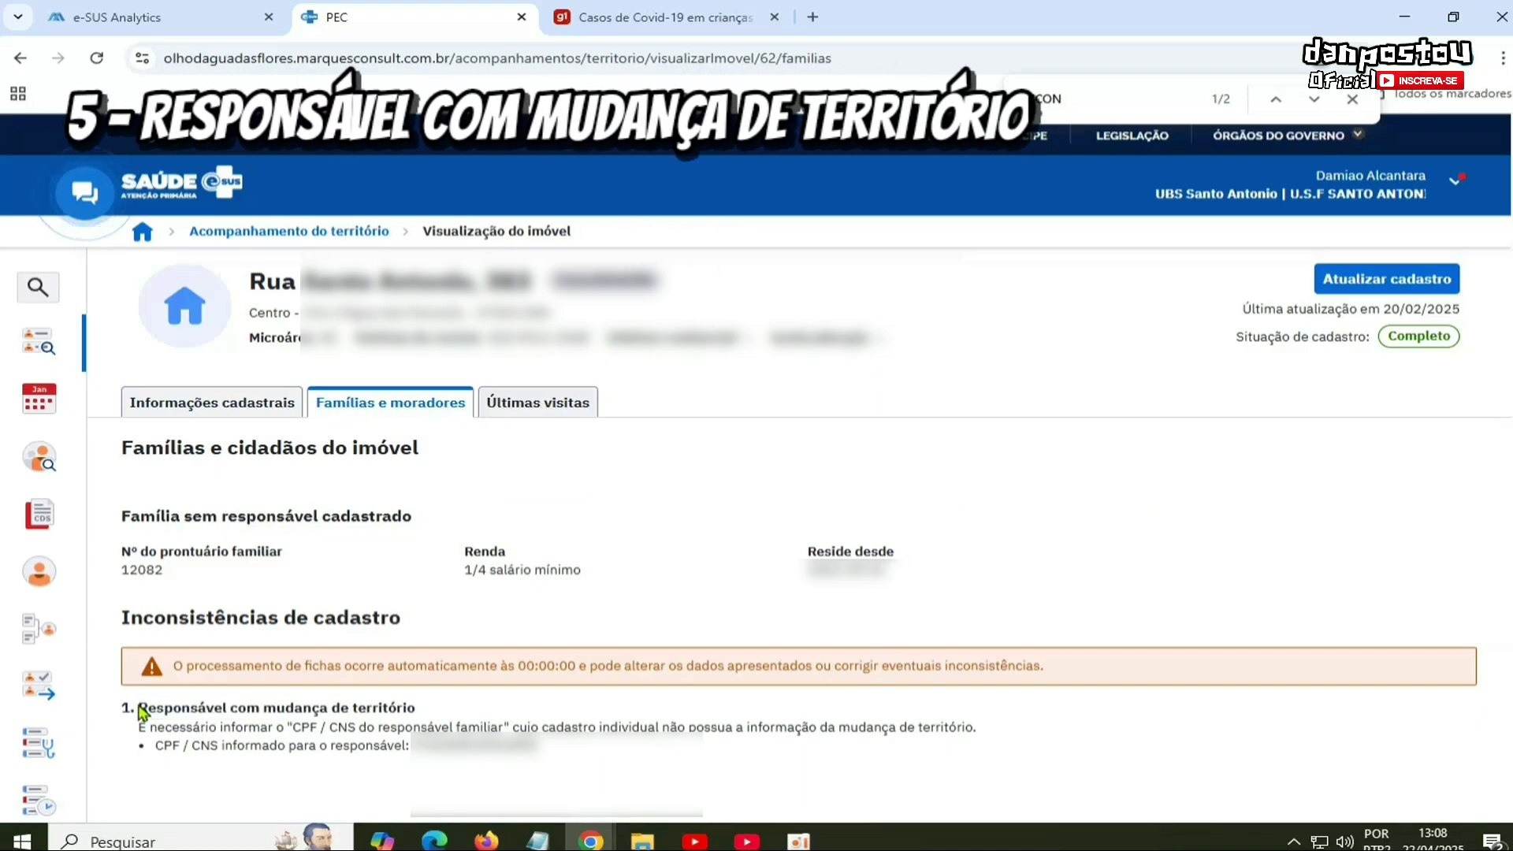
pyautogui.moveTo(142, 712); pyautogui.dragTo(452, 701)
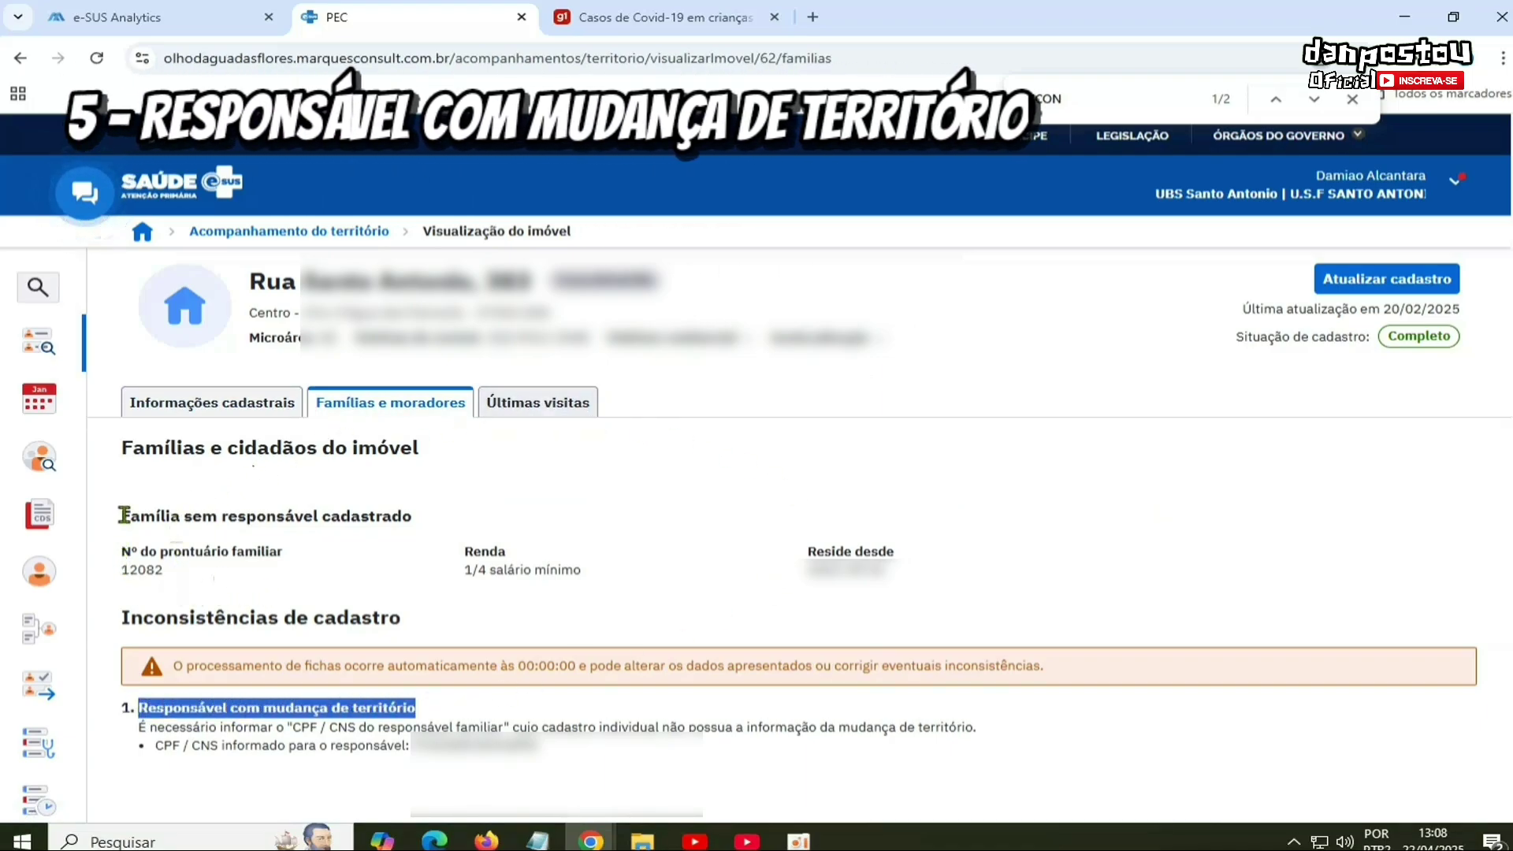
pyautogui.moveTo(124, 515); pyautogui.dragTo(450, 515)
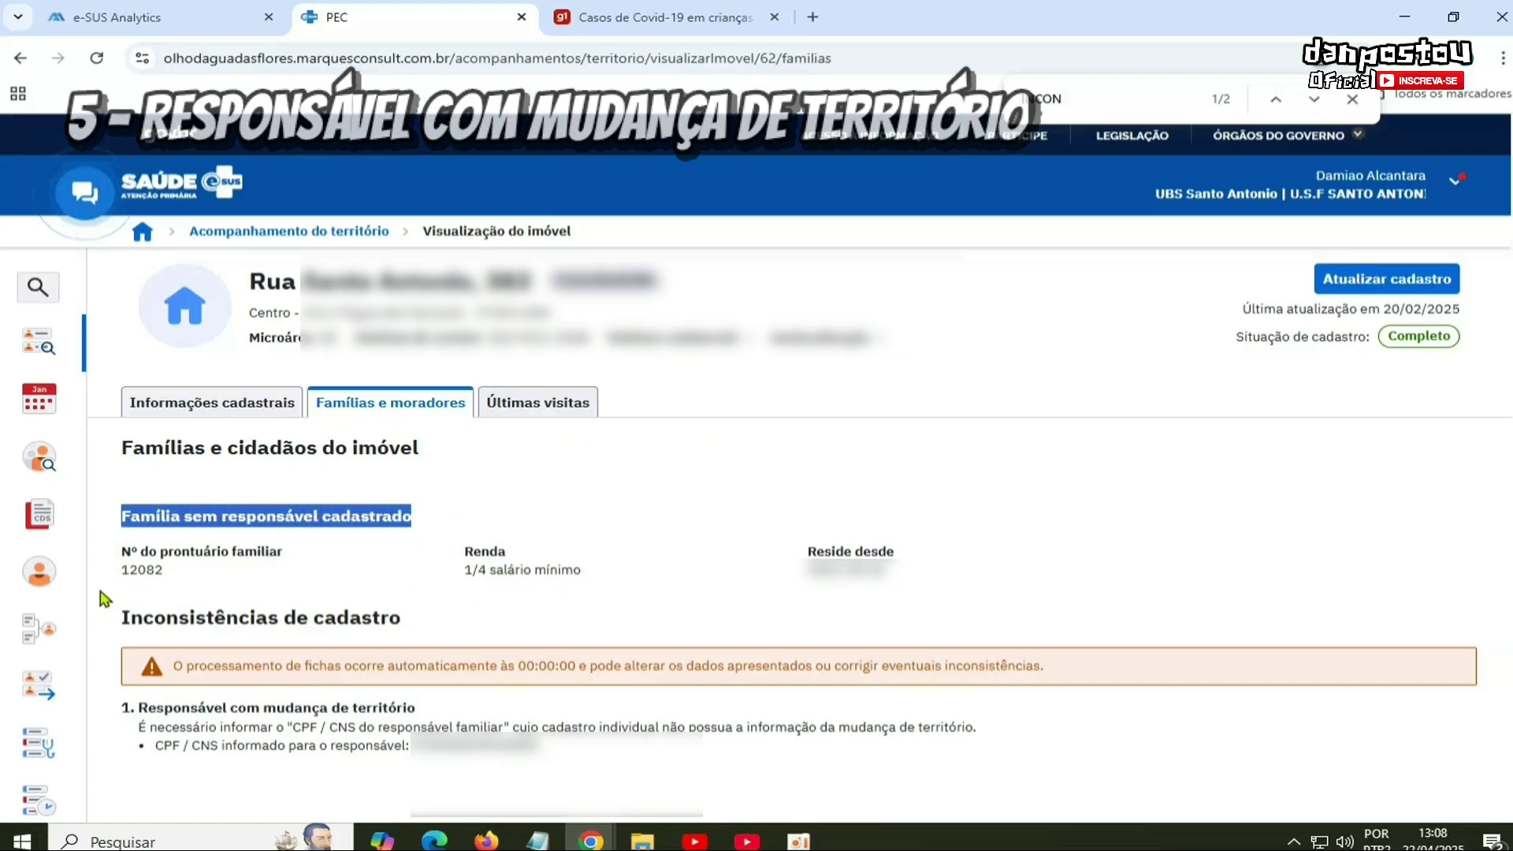
pyautogui.click(142, 571)
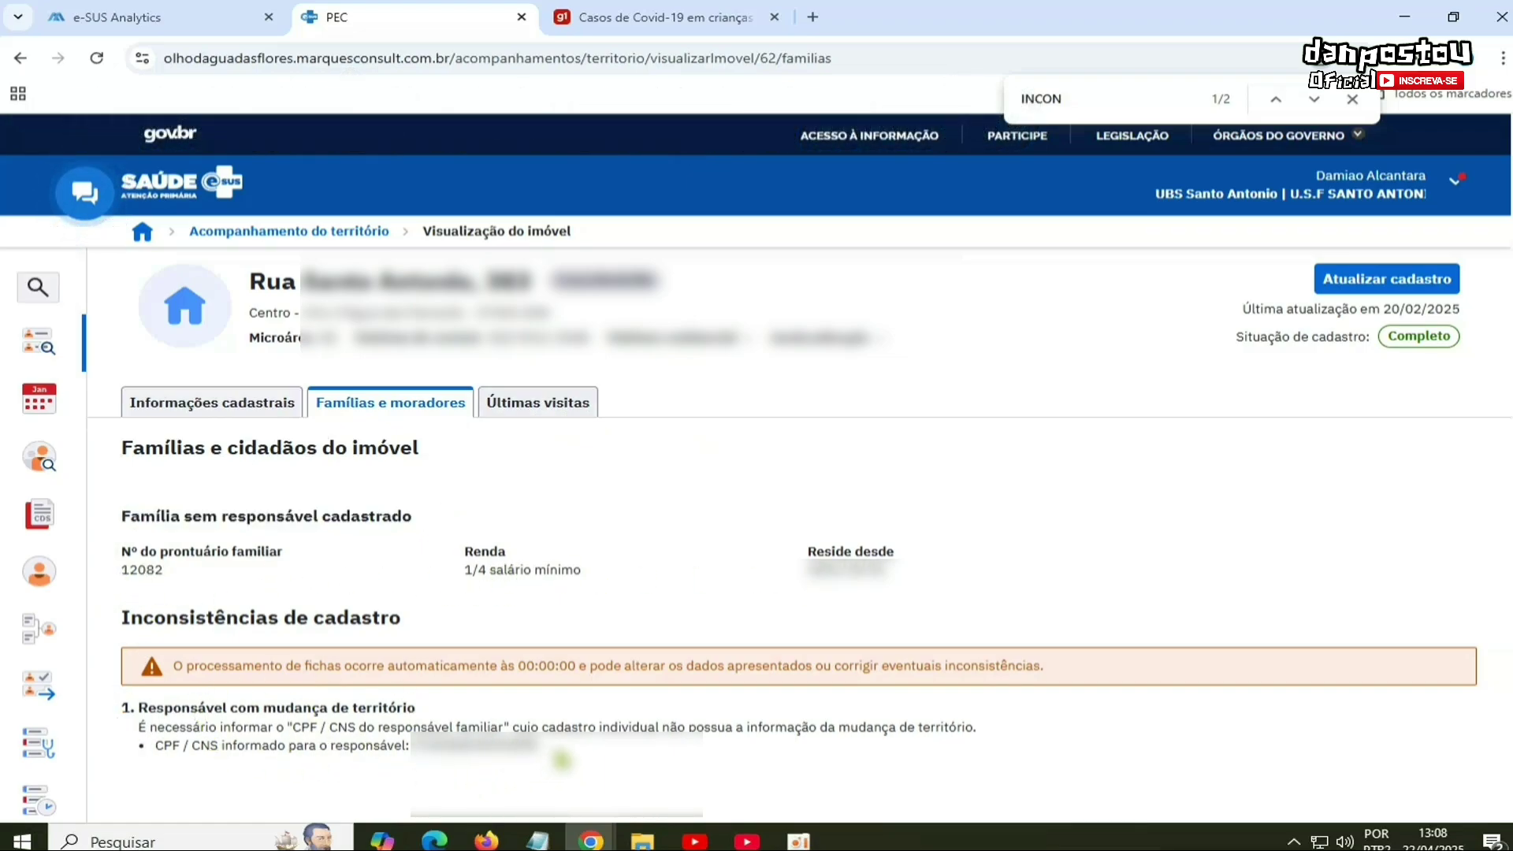
# Step: Copy the responsible citizen's CPF/CNS given under the inconsistency "Responsável com mudança de território"
pyautogui.moveTo(541, 747); pyautogui.dragTo(415, 747)
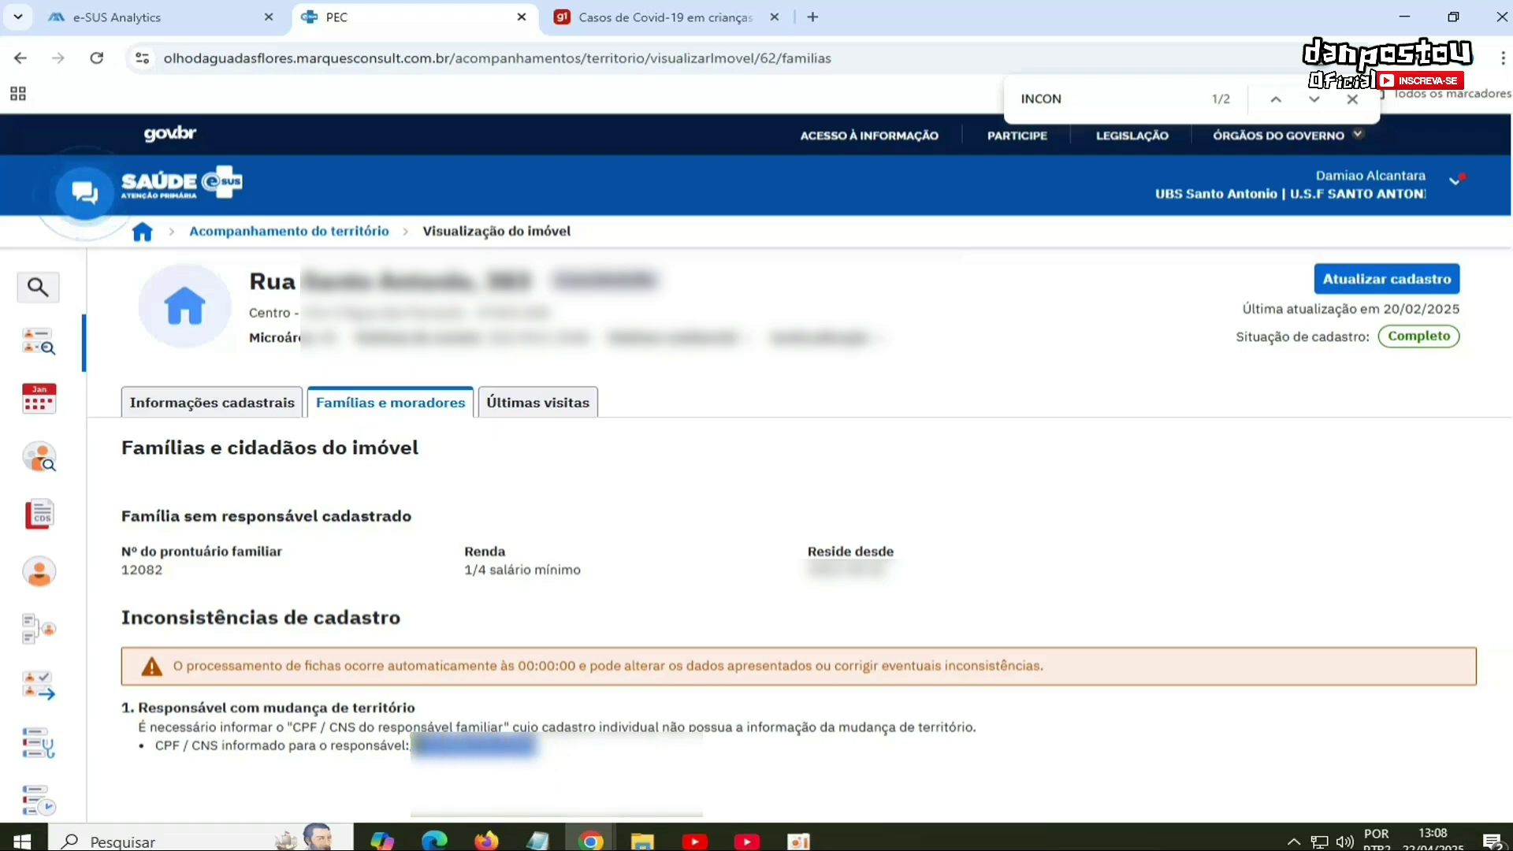
pyautogui.rightClick(417, 745)
pyautogui.click(473, 539)
pyautogui.click(861, 553)
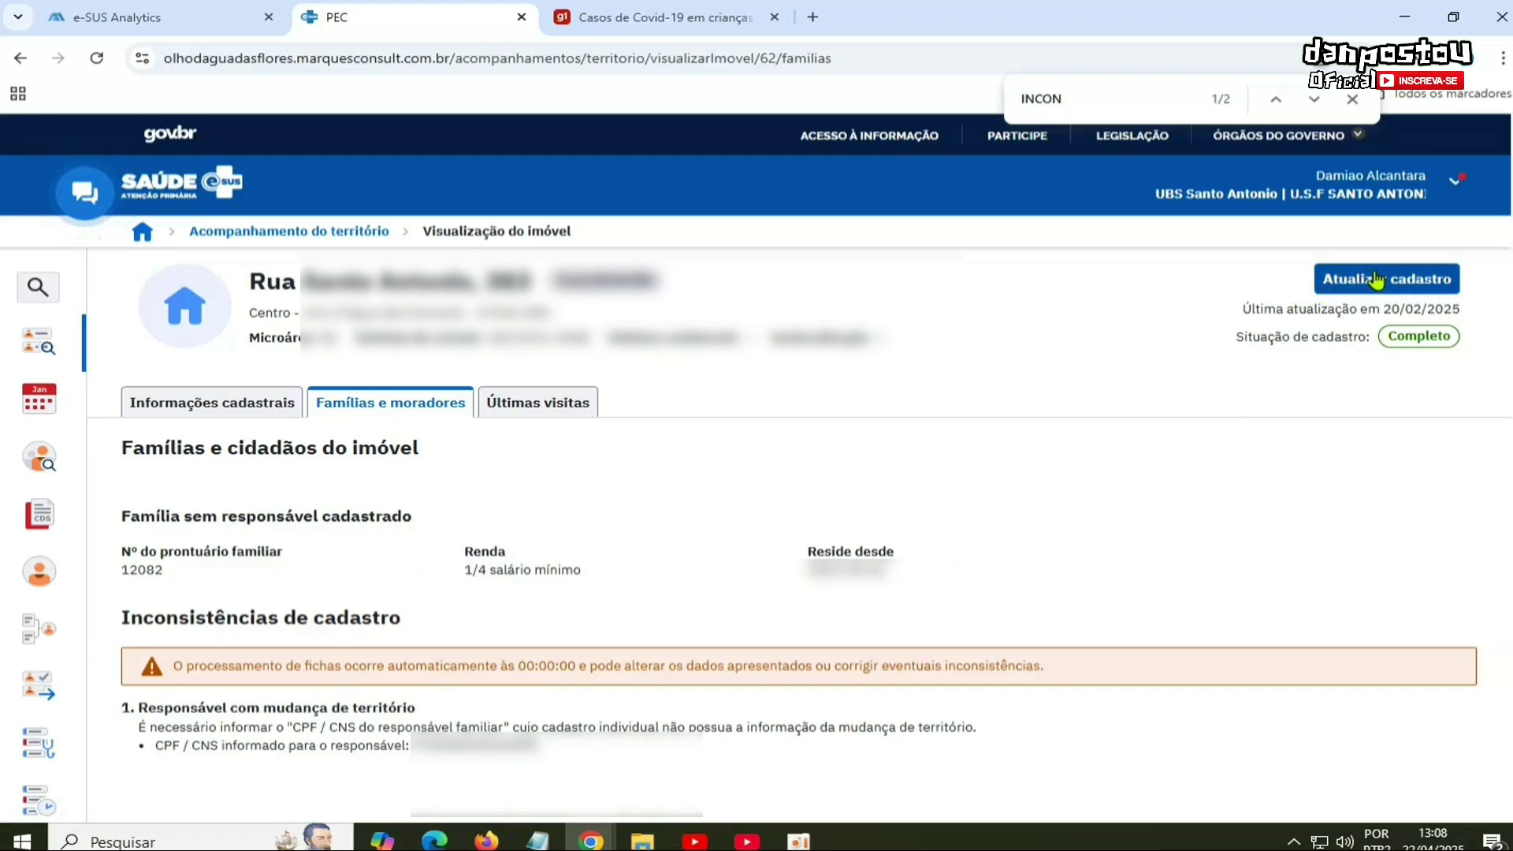
# Step: Update the property registration by adding the citizen found by the copied CPF/CNS number to the family without a registered responsible
pyautogui.click(1375, 280)
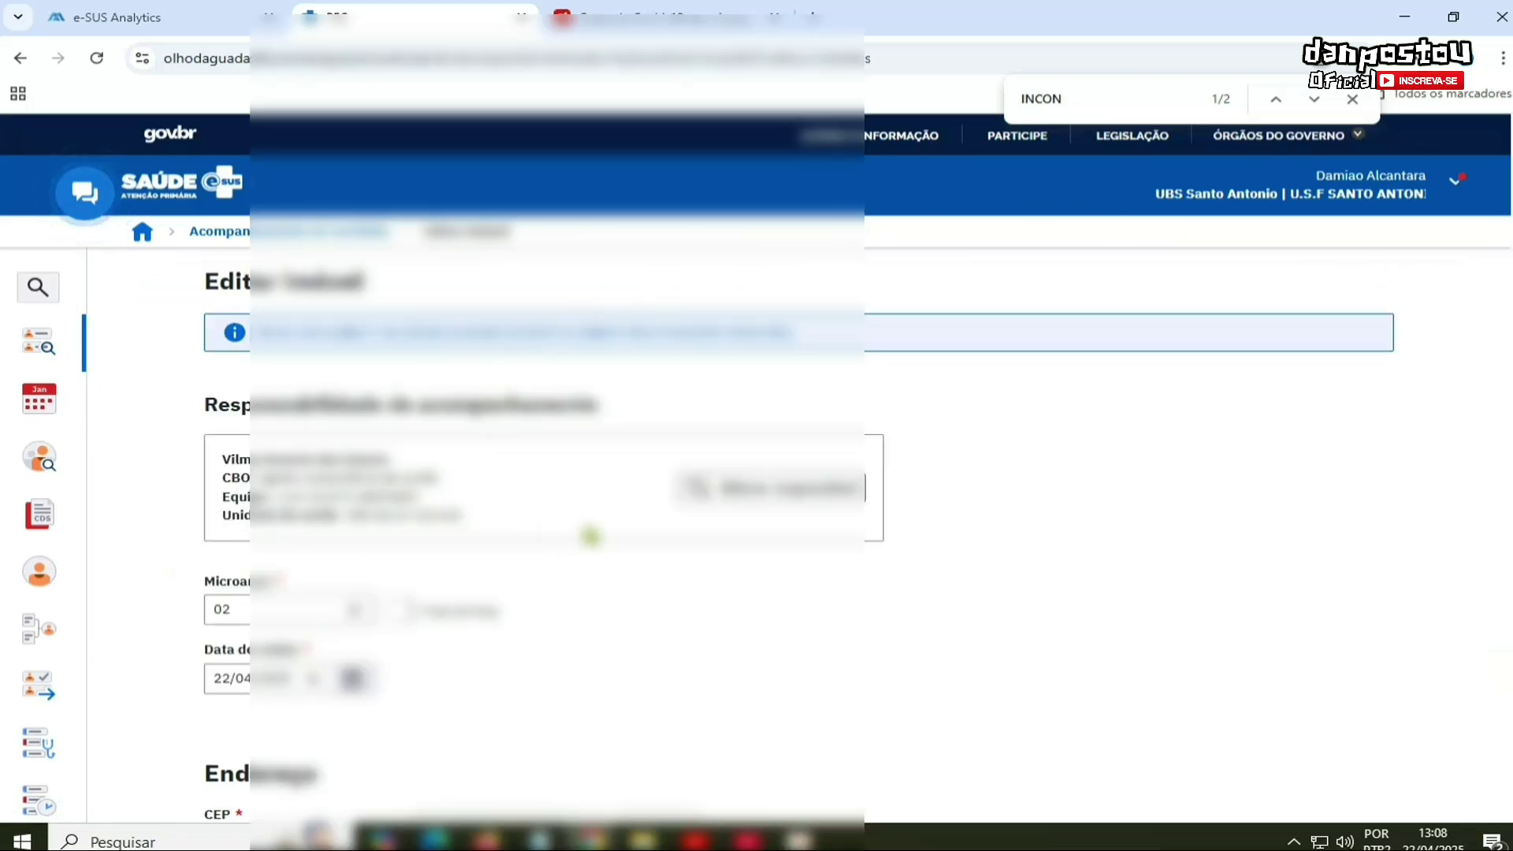
pyautogui.scroll(-15, 622, 592)
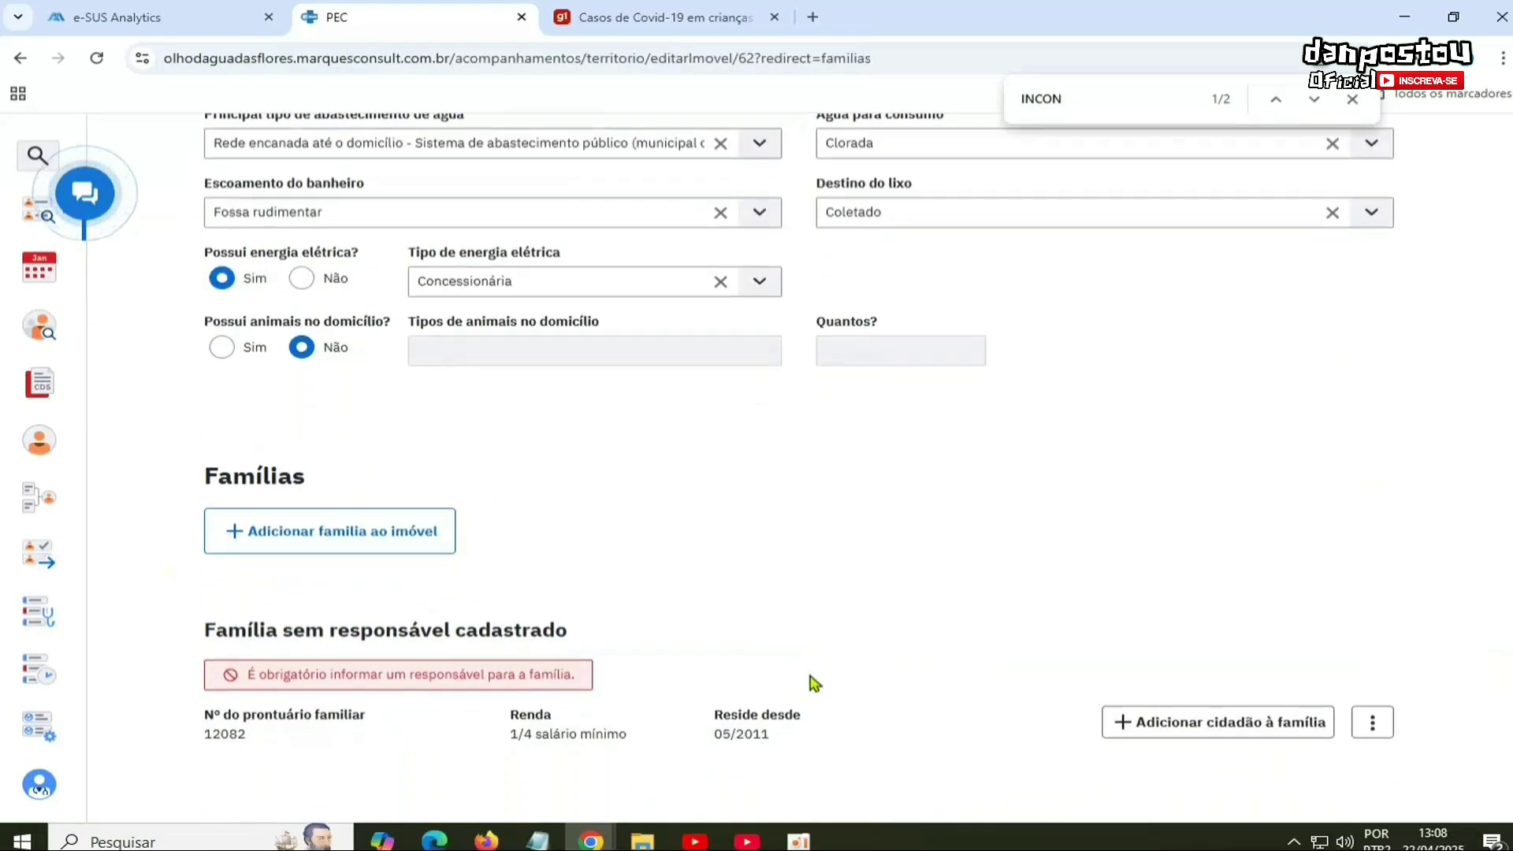
pyautogui.scroll(-1, 815, 682)
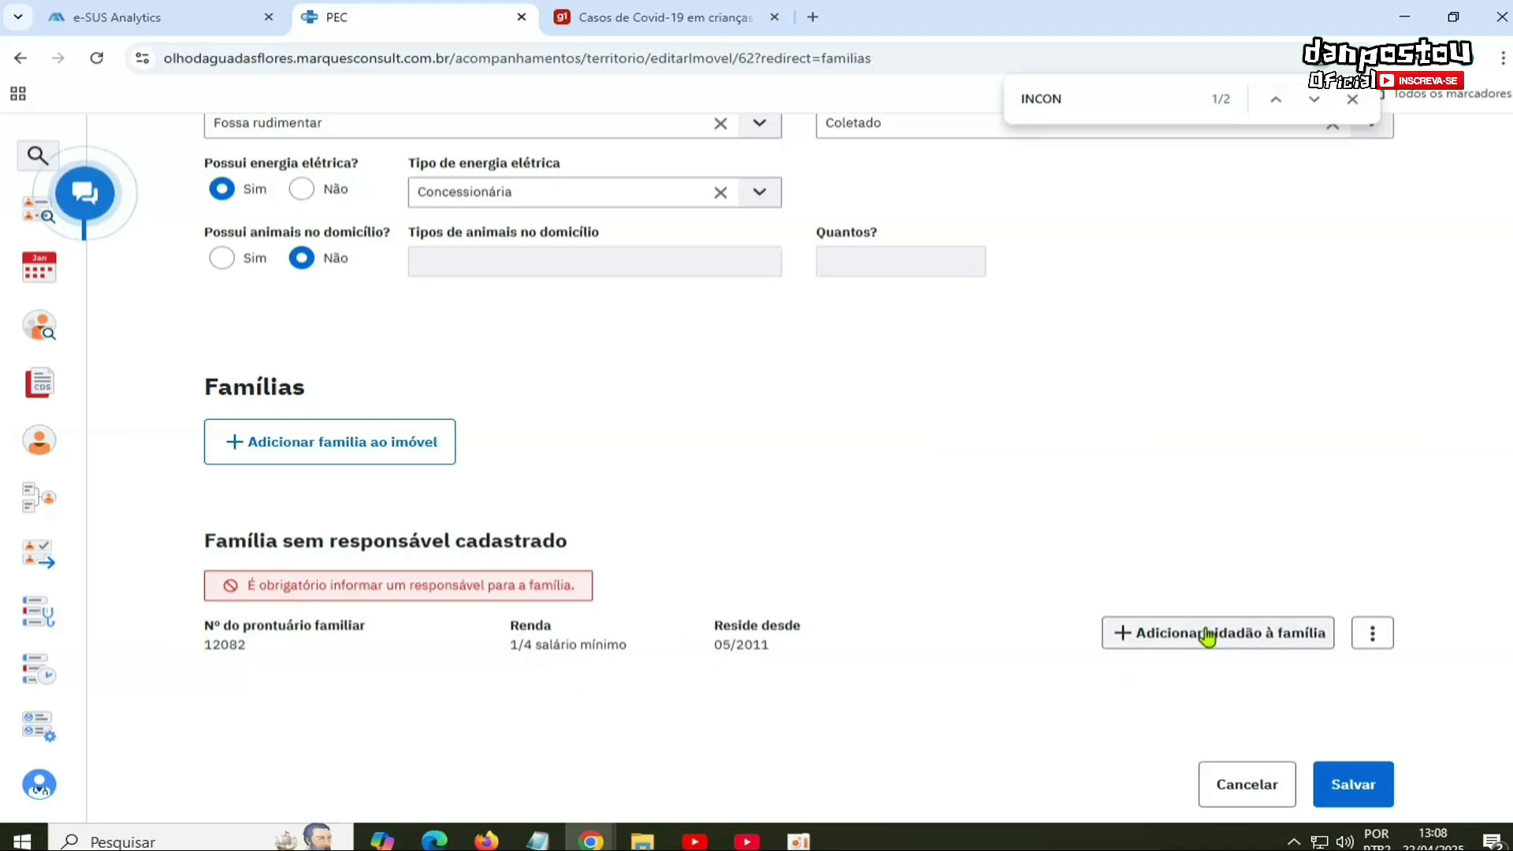
pyautogui.click(1236, 634)
pyautogui.click(867, 428)
pyautogui.hotkey('ctrl', 'v')
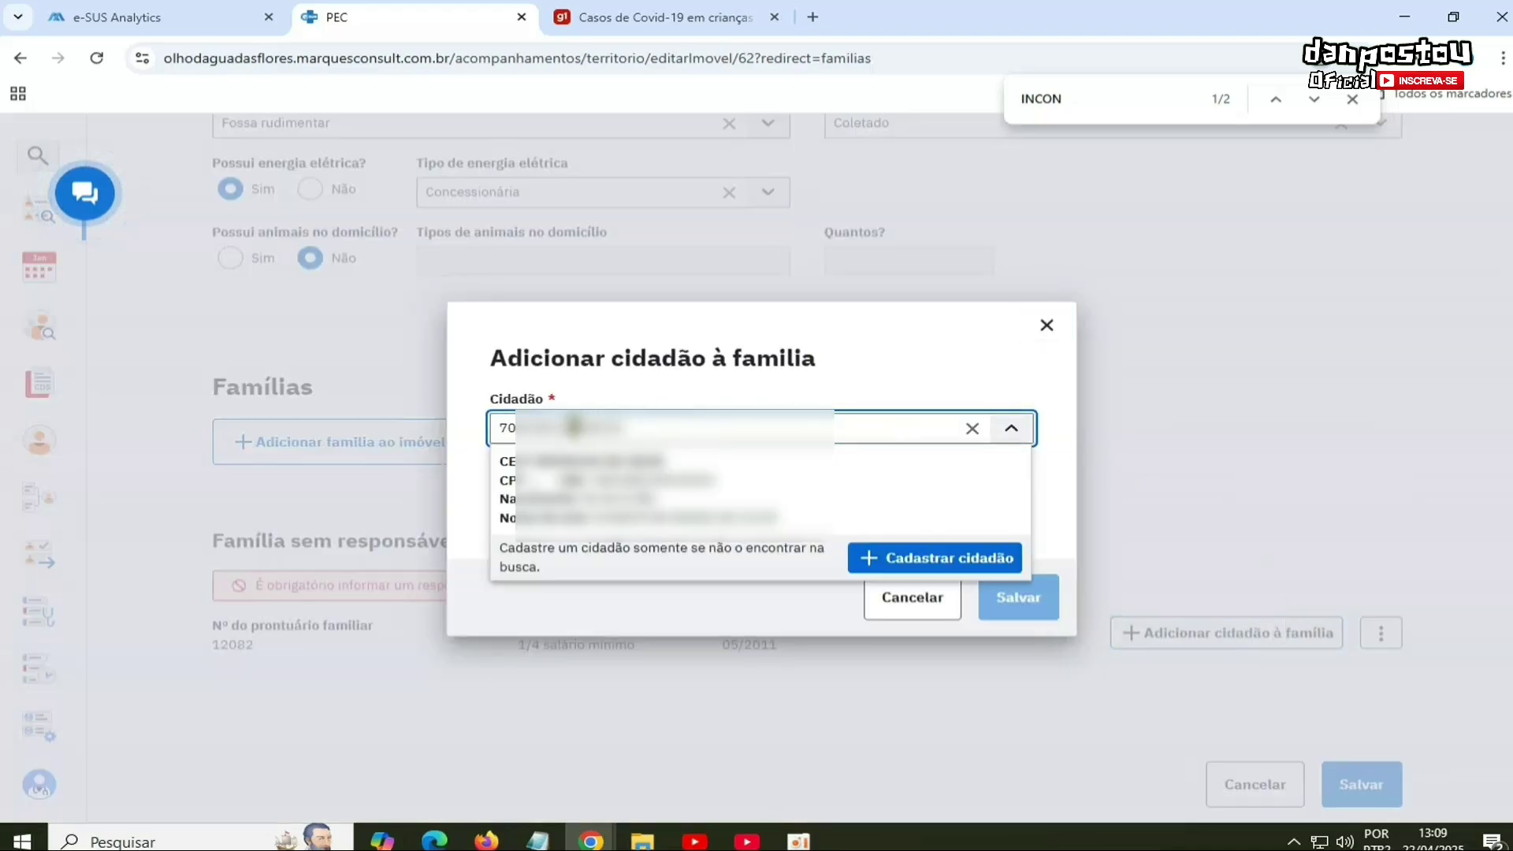
pyautogui.click(693, 488)
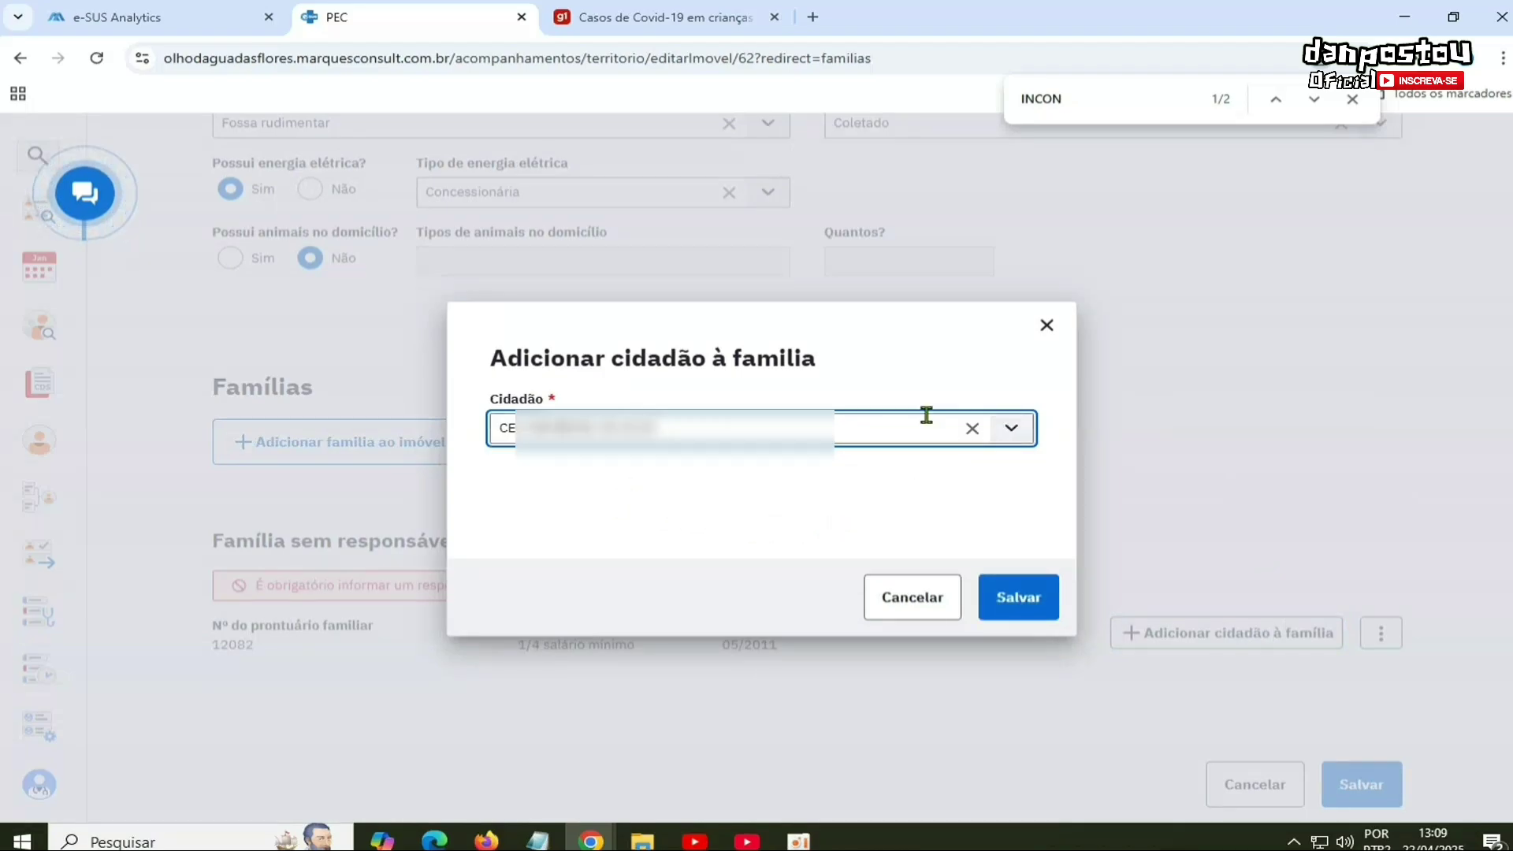
pyautogui.click(1011, 599)
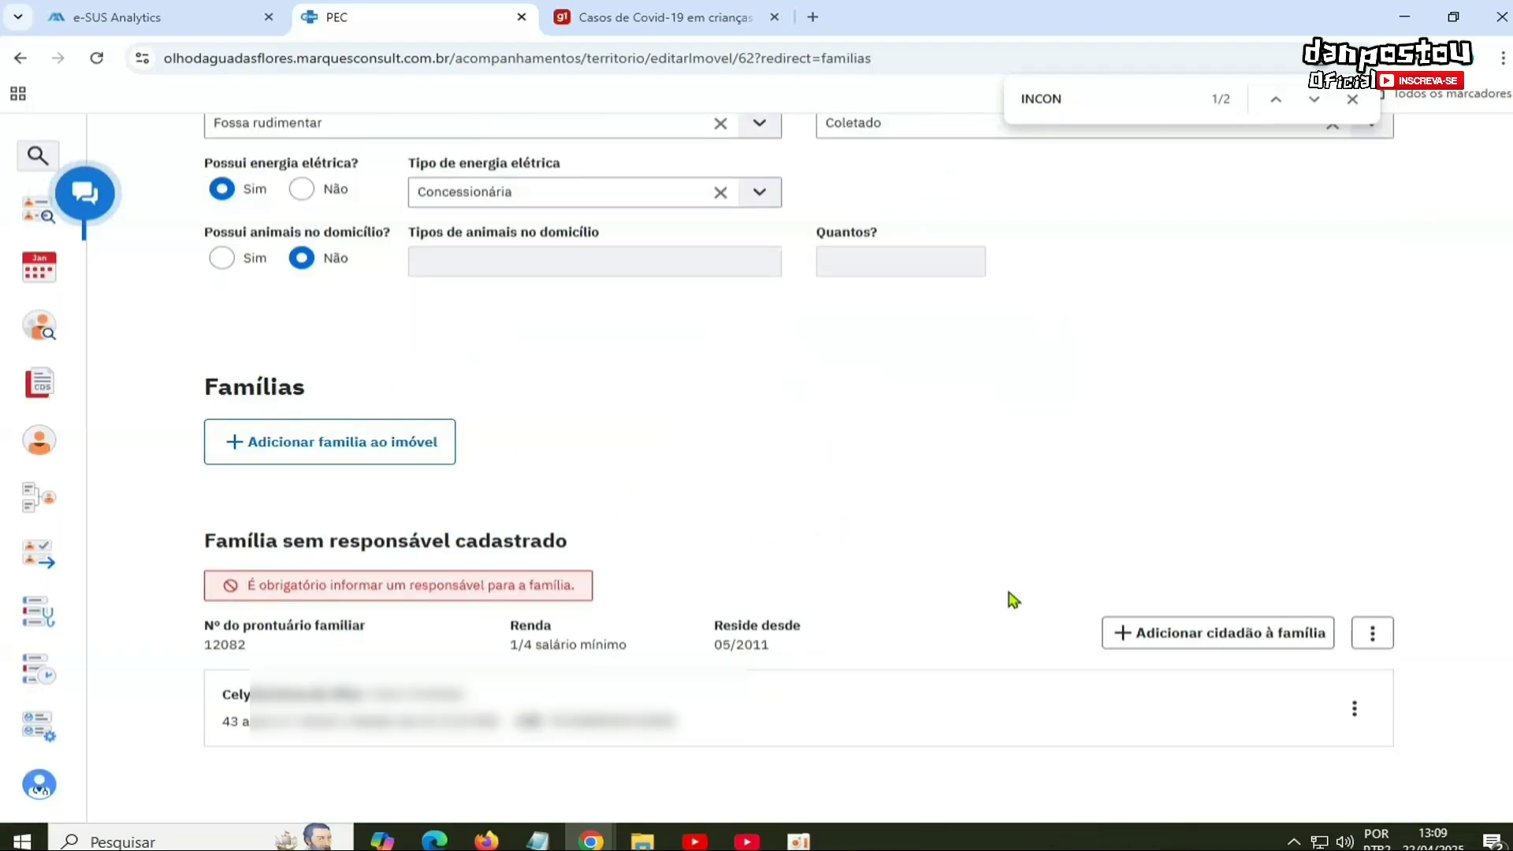
# Step: Define the newly added citizen as the family's responsible person (Definir como responsável familiar)
pyautogui.click(1355, 708)
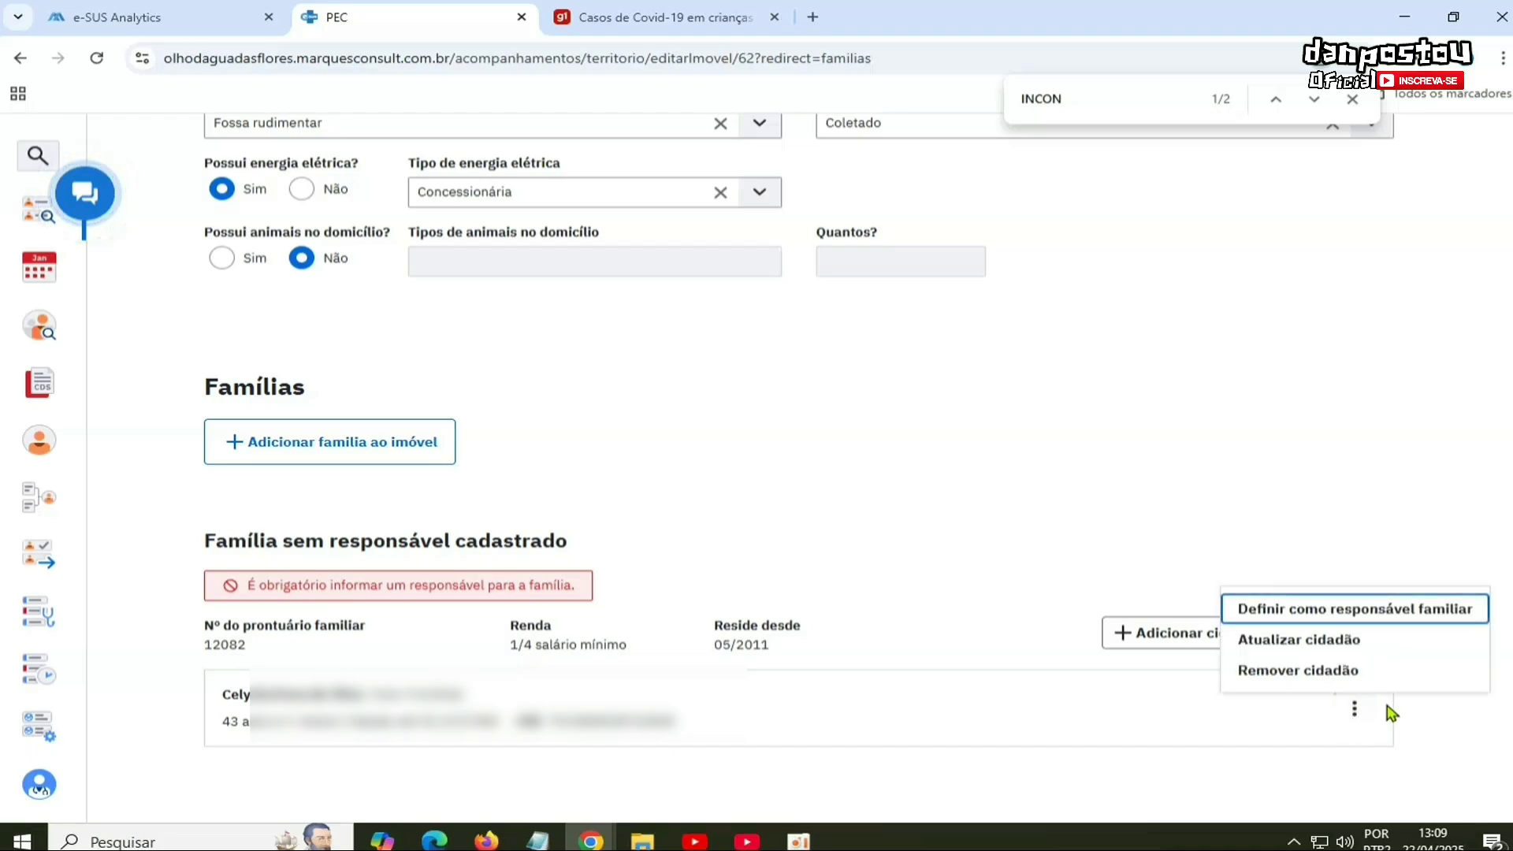
pyautogui.click(1314, 615)
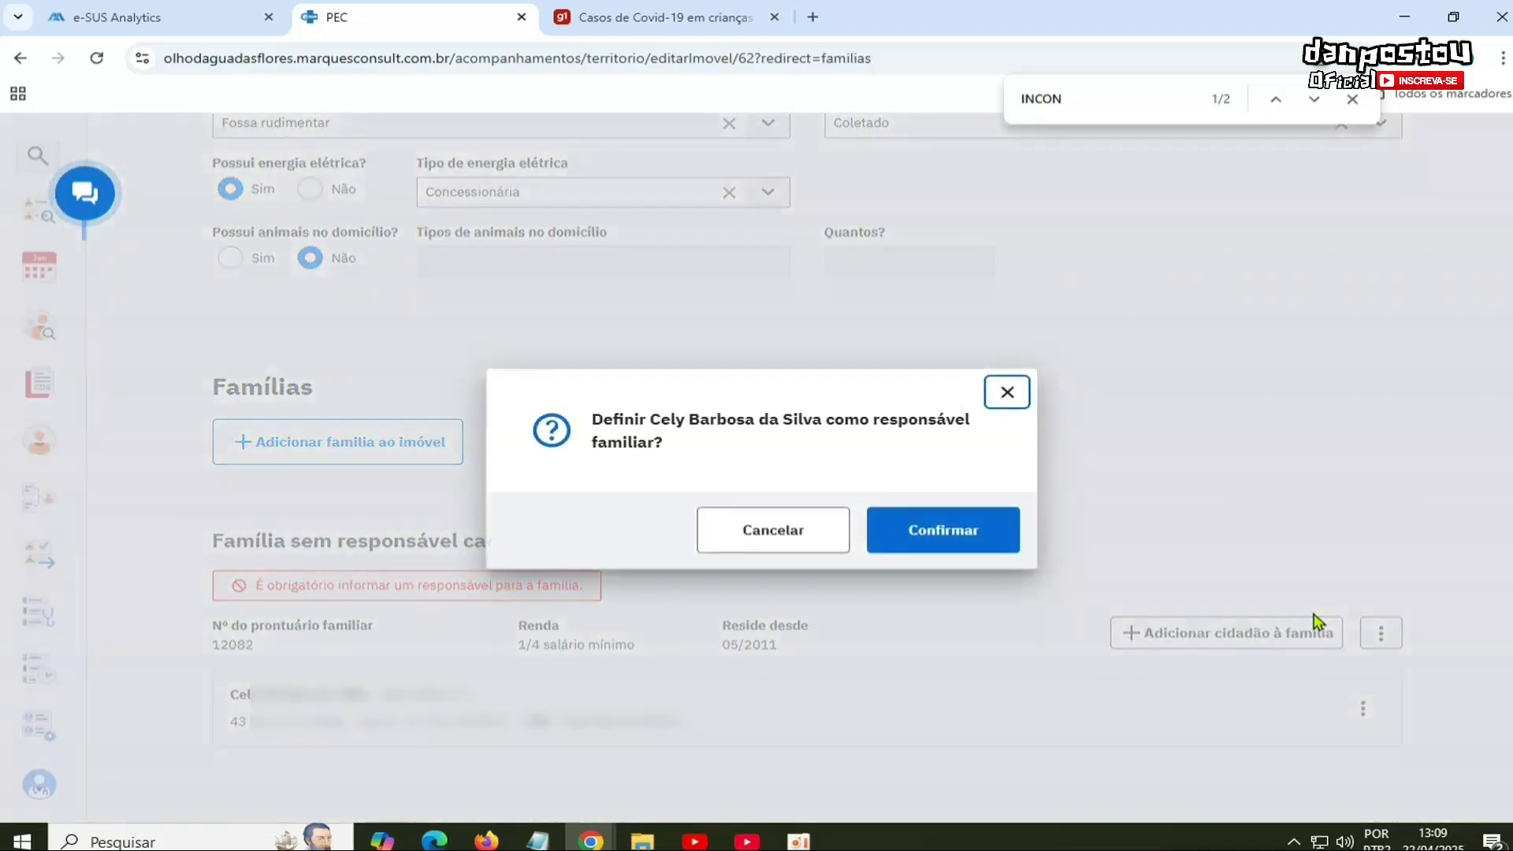
pyautogui.click(948, 534)
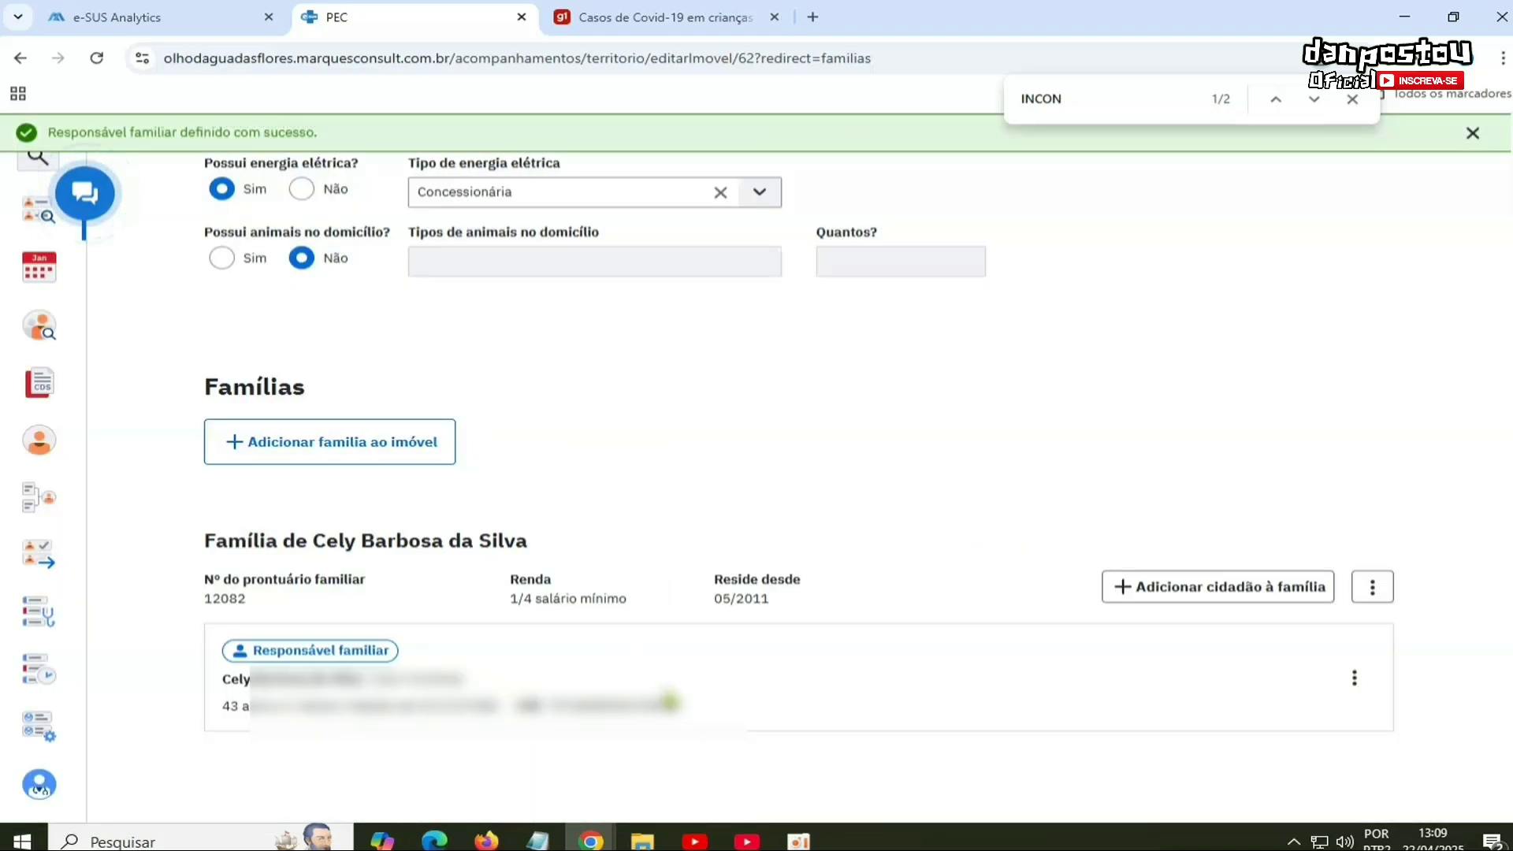
# Step: Mark the family that has just received a responsible citizen as moved (Família mudou-se), and save the property registration
pyautogui.click(1373, 591)
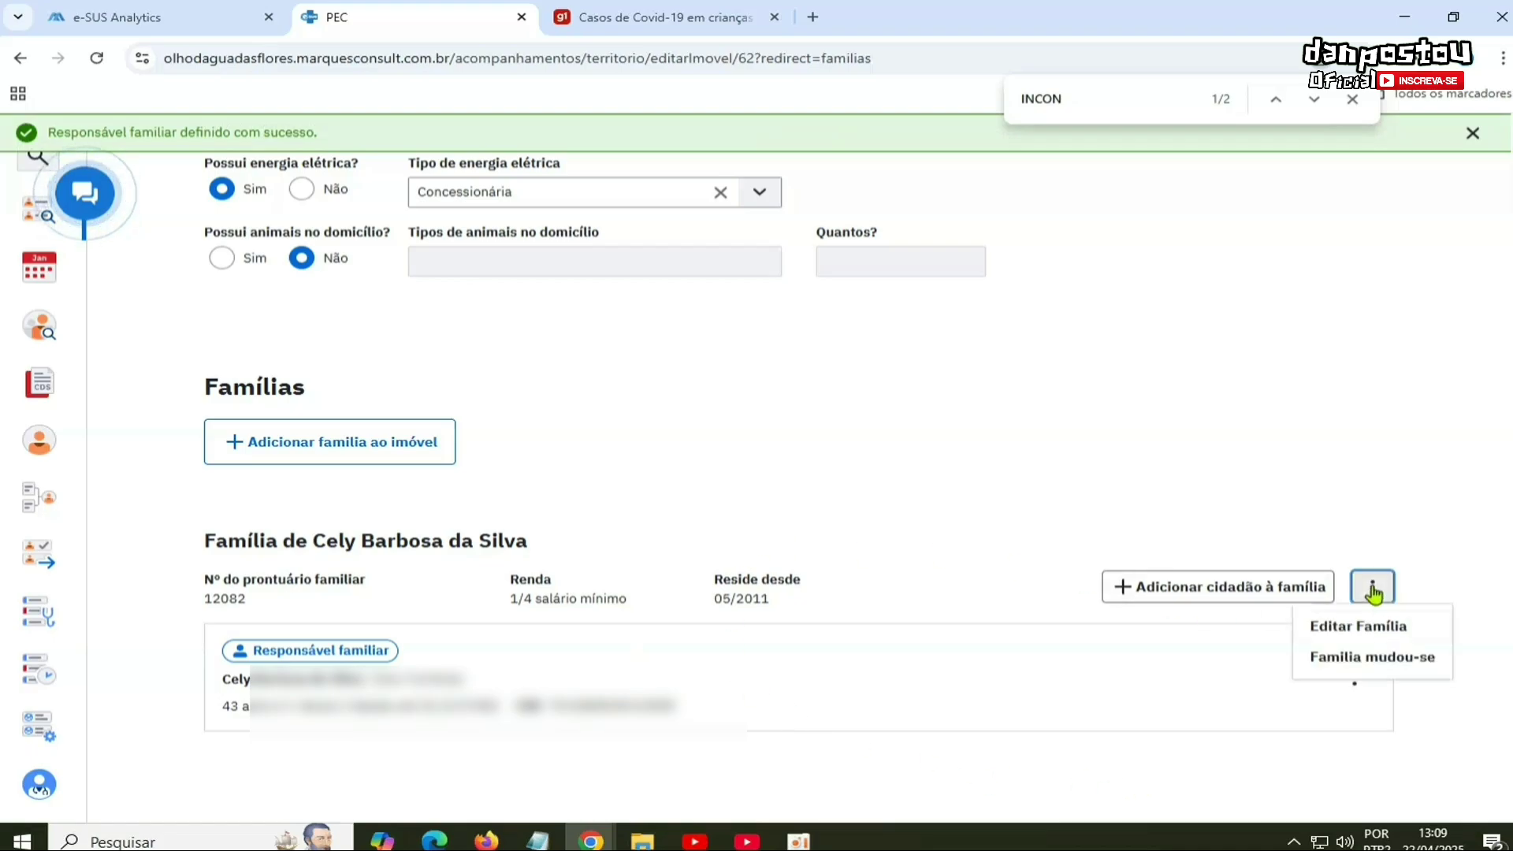
pyautogui.click(1379, 656)
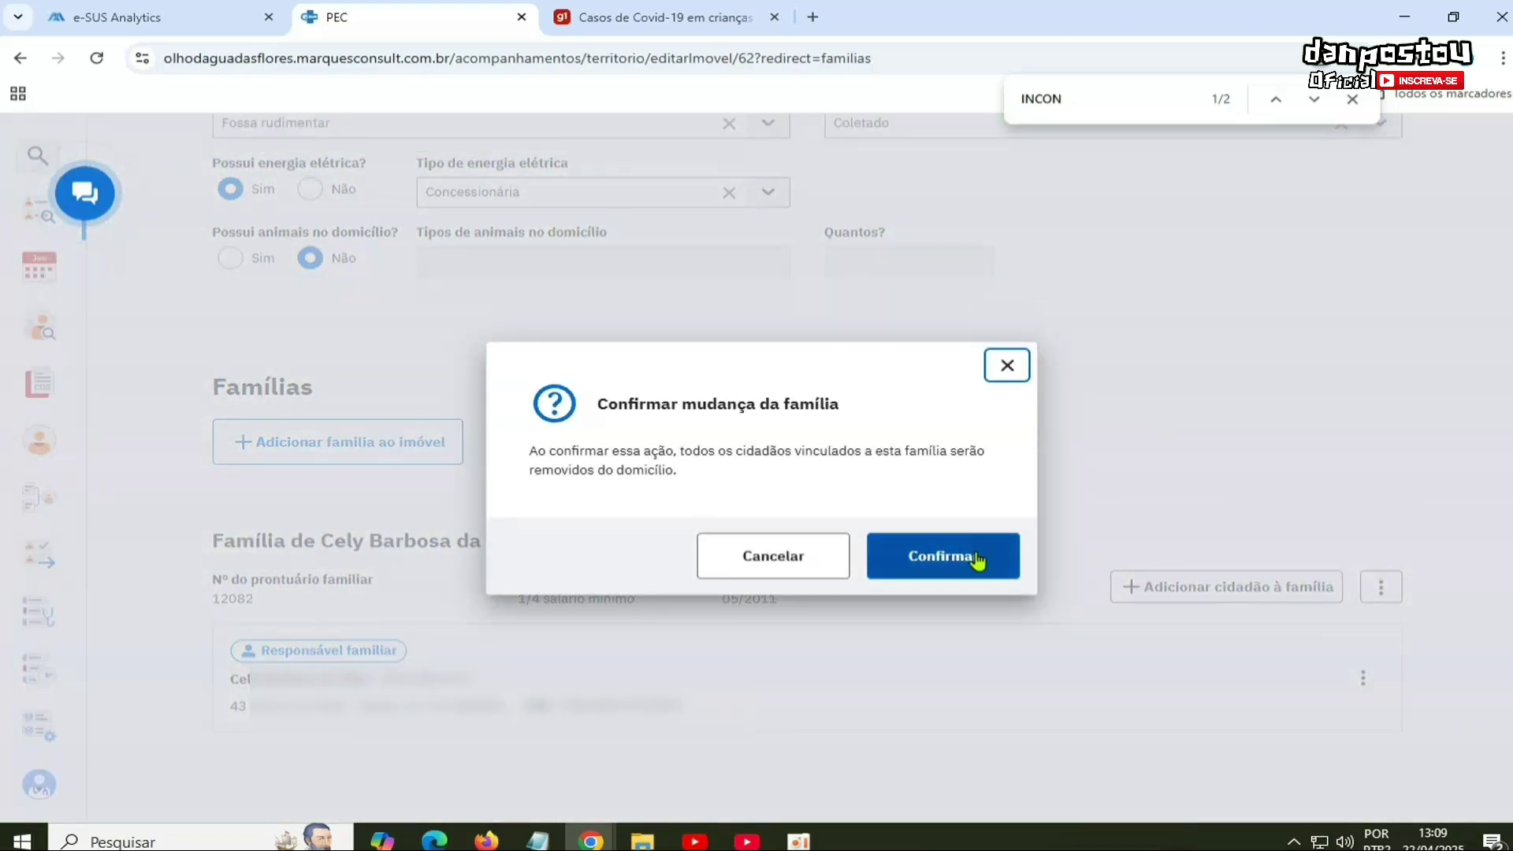
pyautogui.click(976, 564)
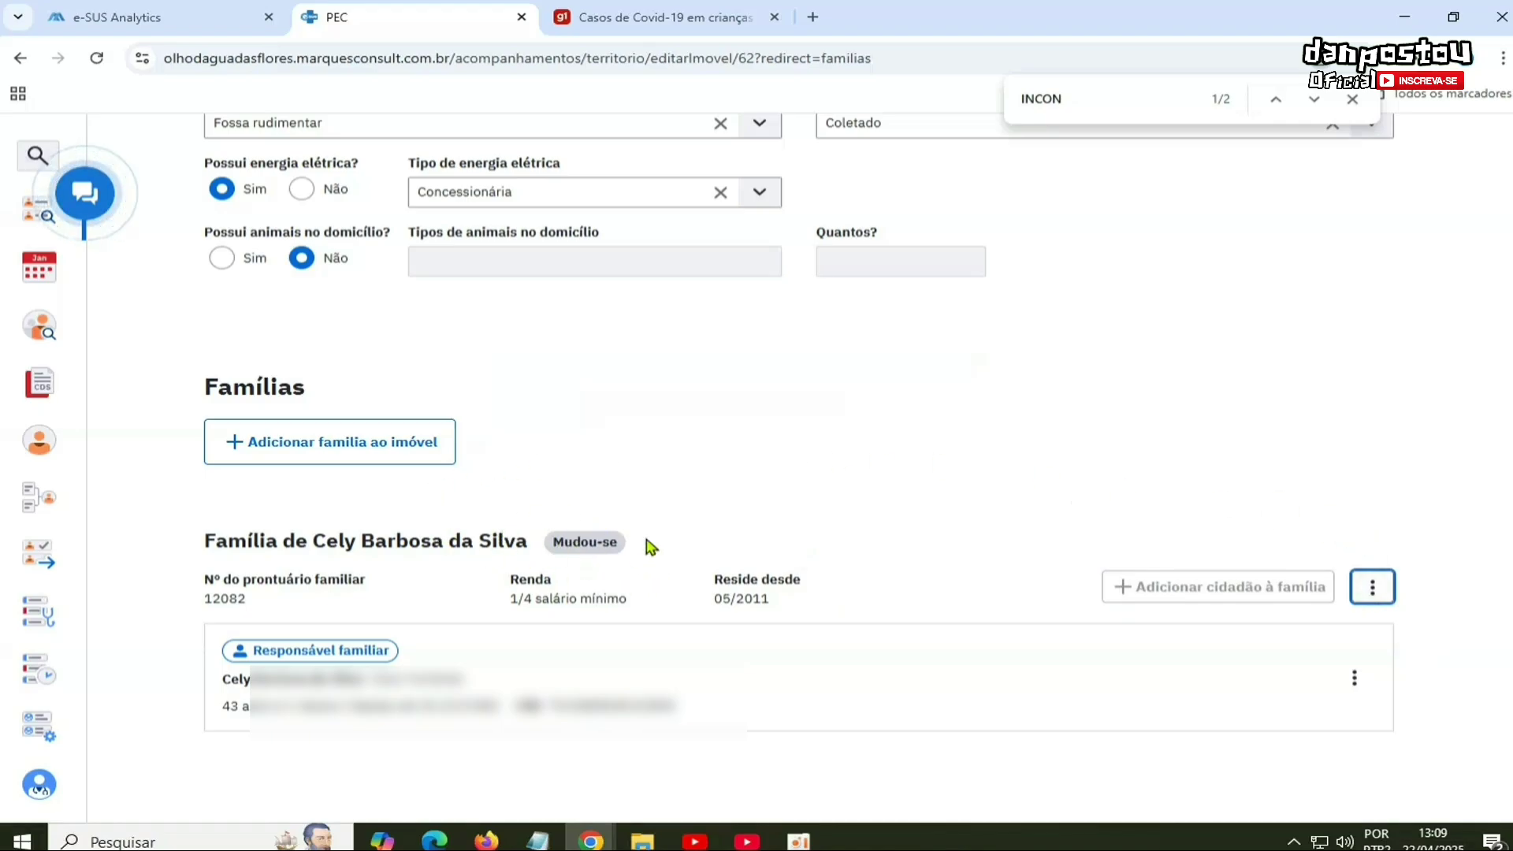
pyautogui.scroll(-1, 1080, 631)
pyautogui.click(1368, 788)
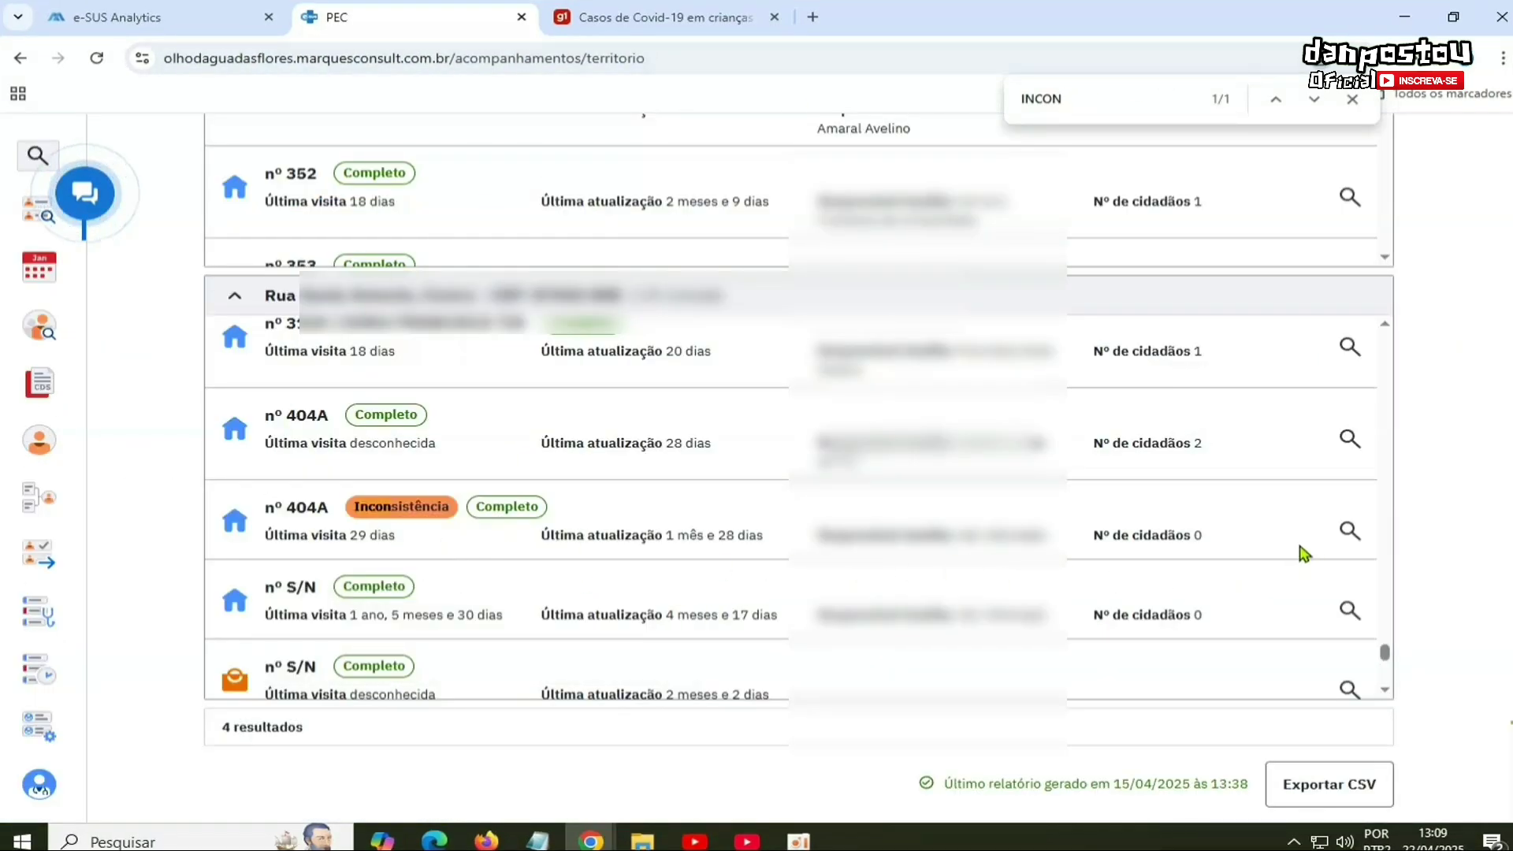
# Step: Open the property flagged "Inconsistência" and review "Responsável em outro domicílio", comparing its CPF/CNS with that of the responsible citizen
pyautogui.click(1348, 535)
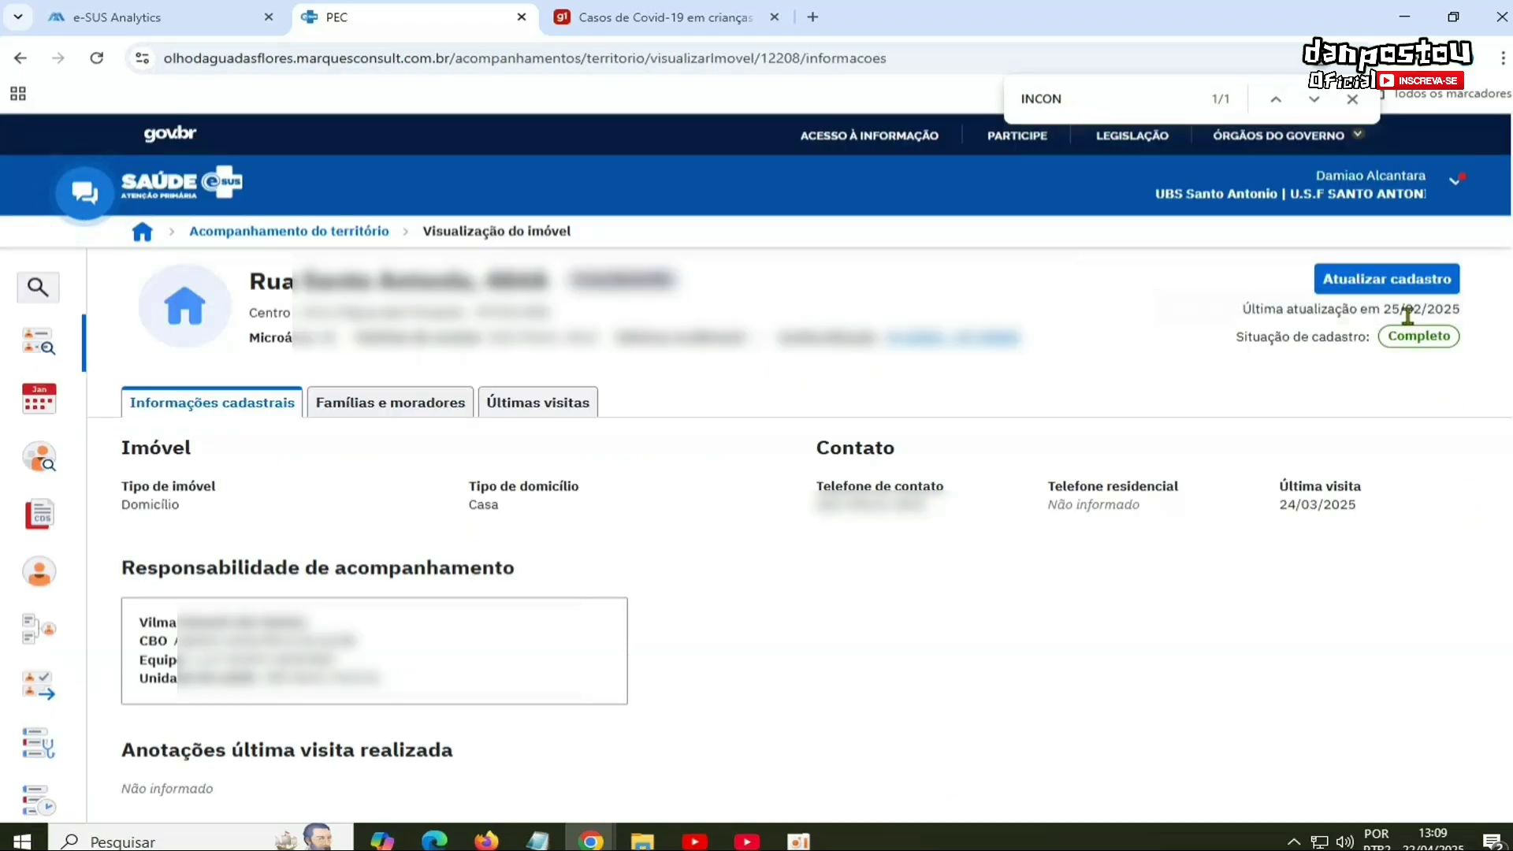
pyautogui.click(405, 400)
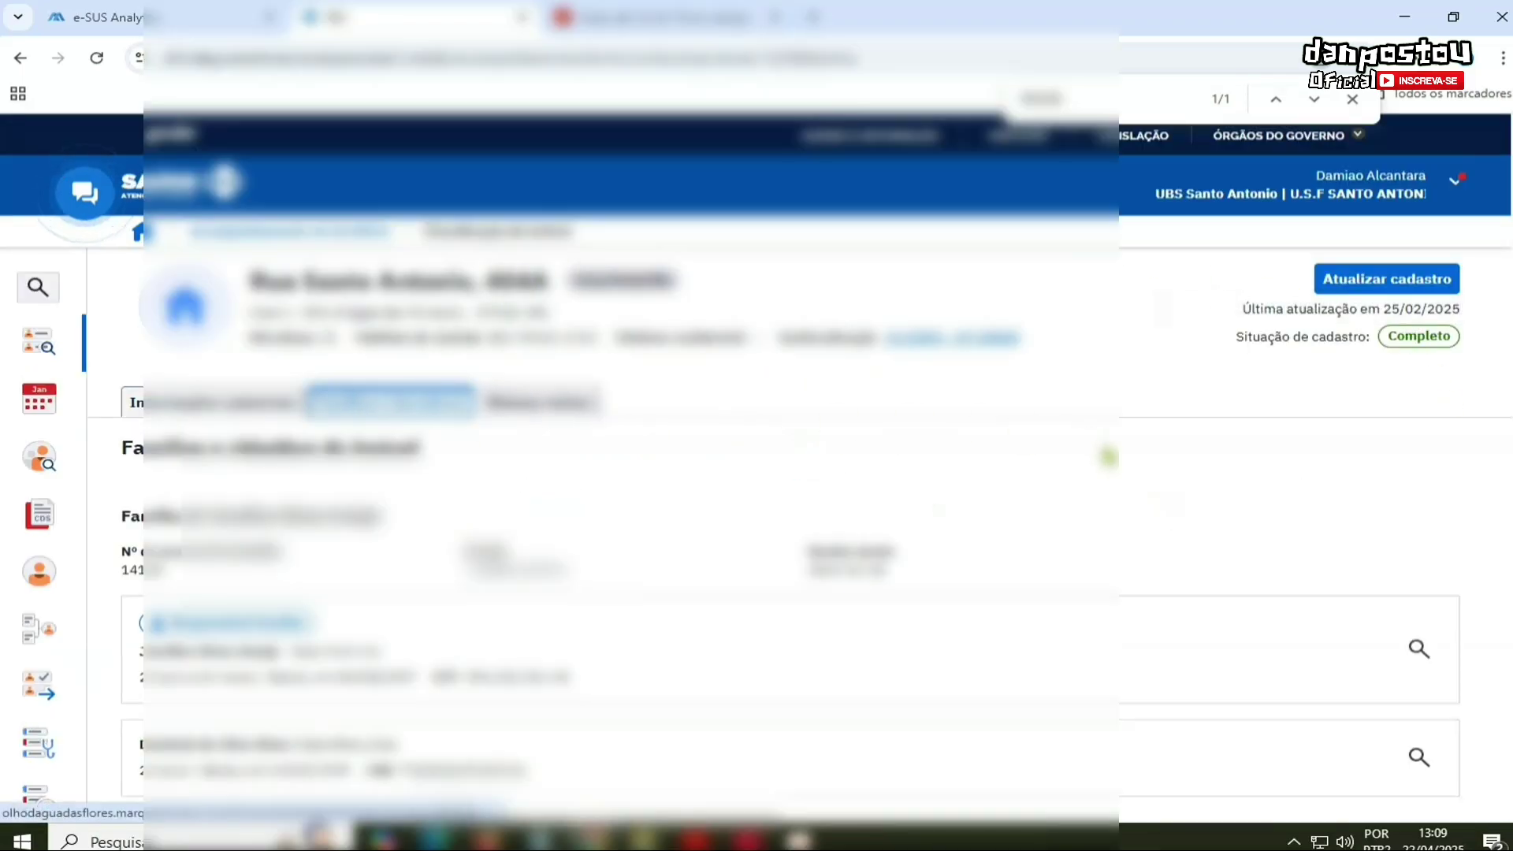
pyautogui.scroll(-2, 1107, 473)
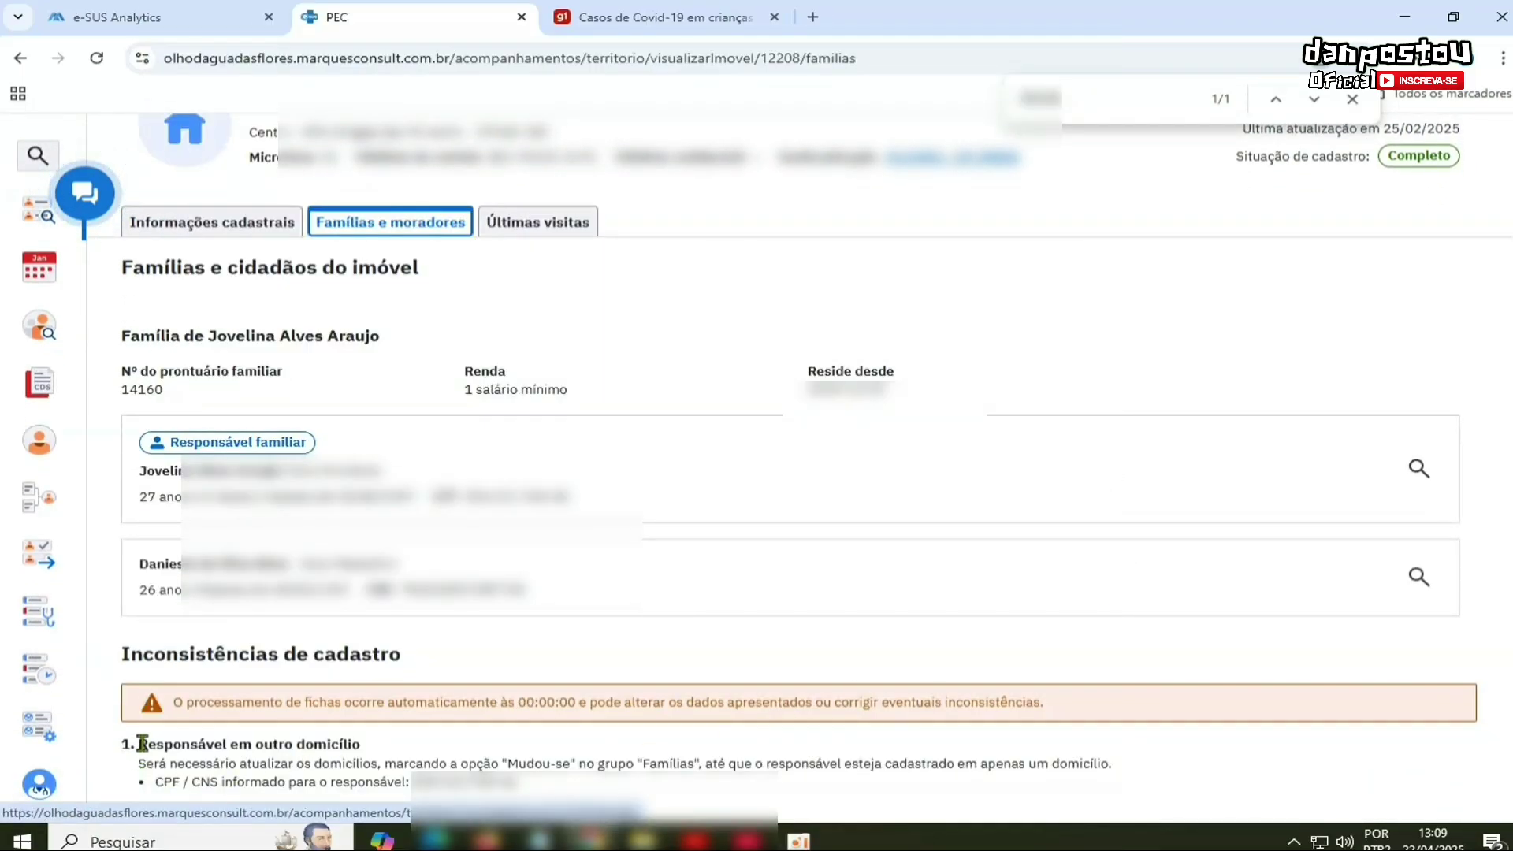
pyautogui.moveTo(137, 744); pyautogui.dragTo(412, 746)
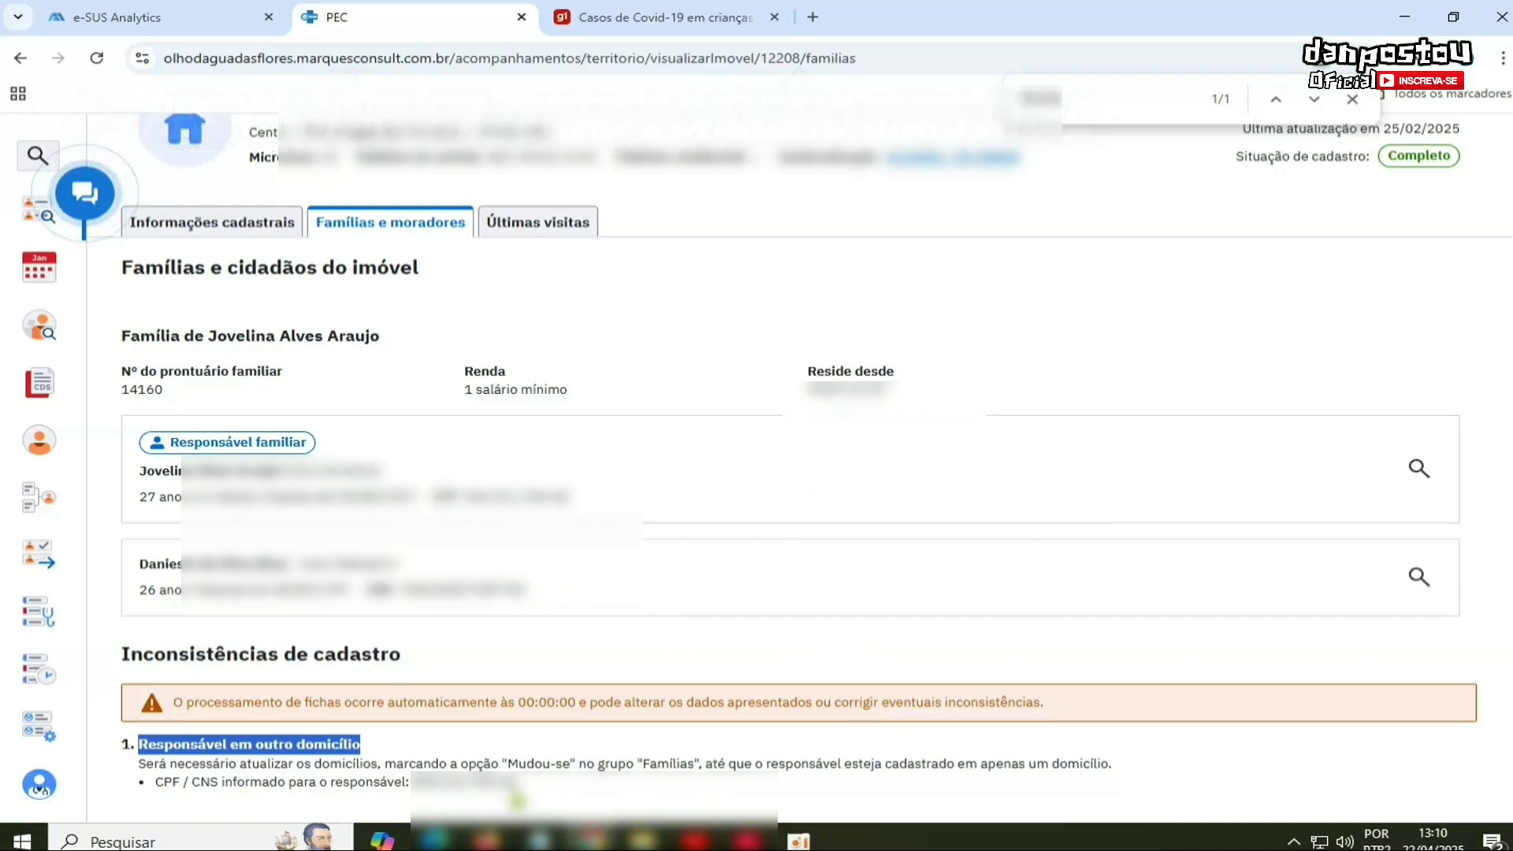
pyautogui.moveTo(530, 789); pyautogui.dragTo(408, 789)
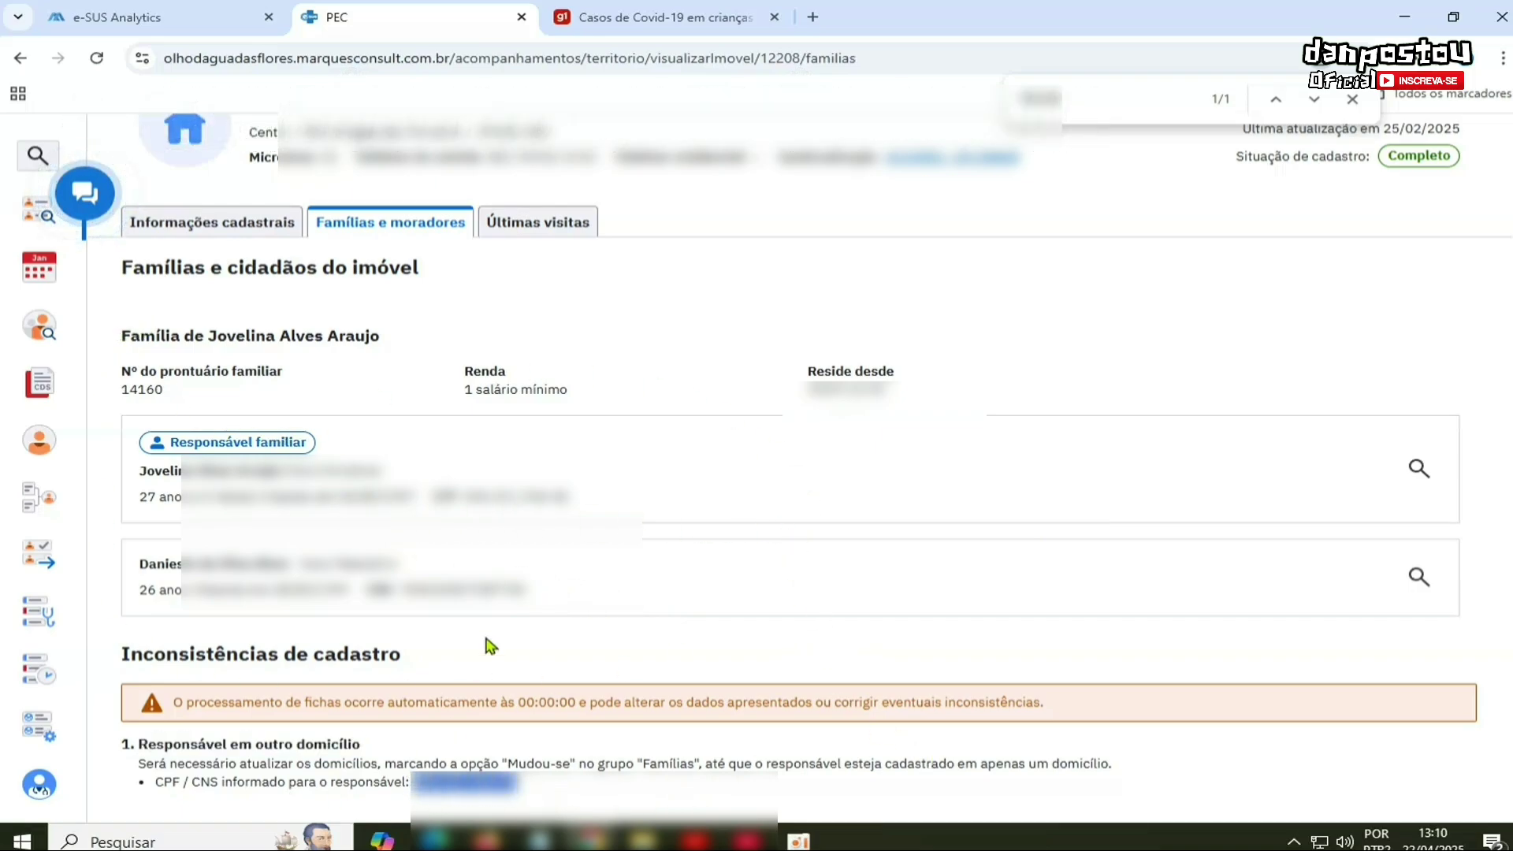
pyautogui.moveTo(569, 496); pyautogui.dragTo(465, 498)
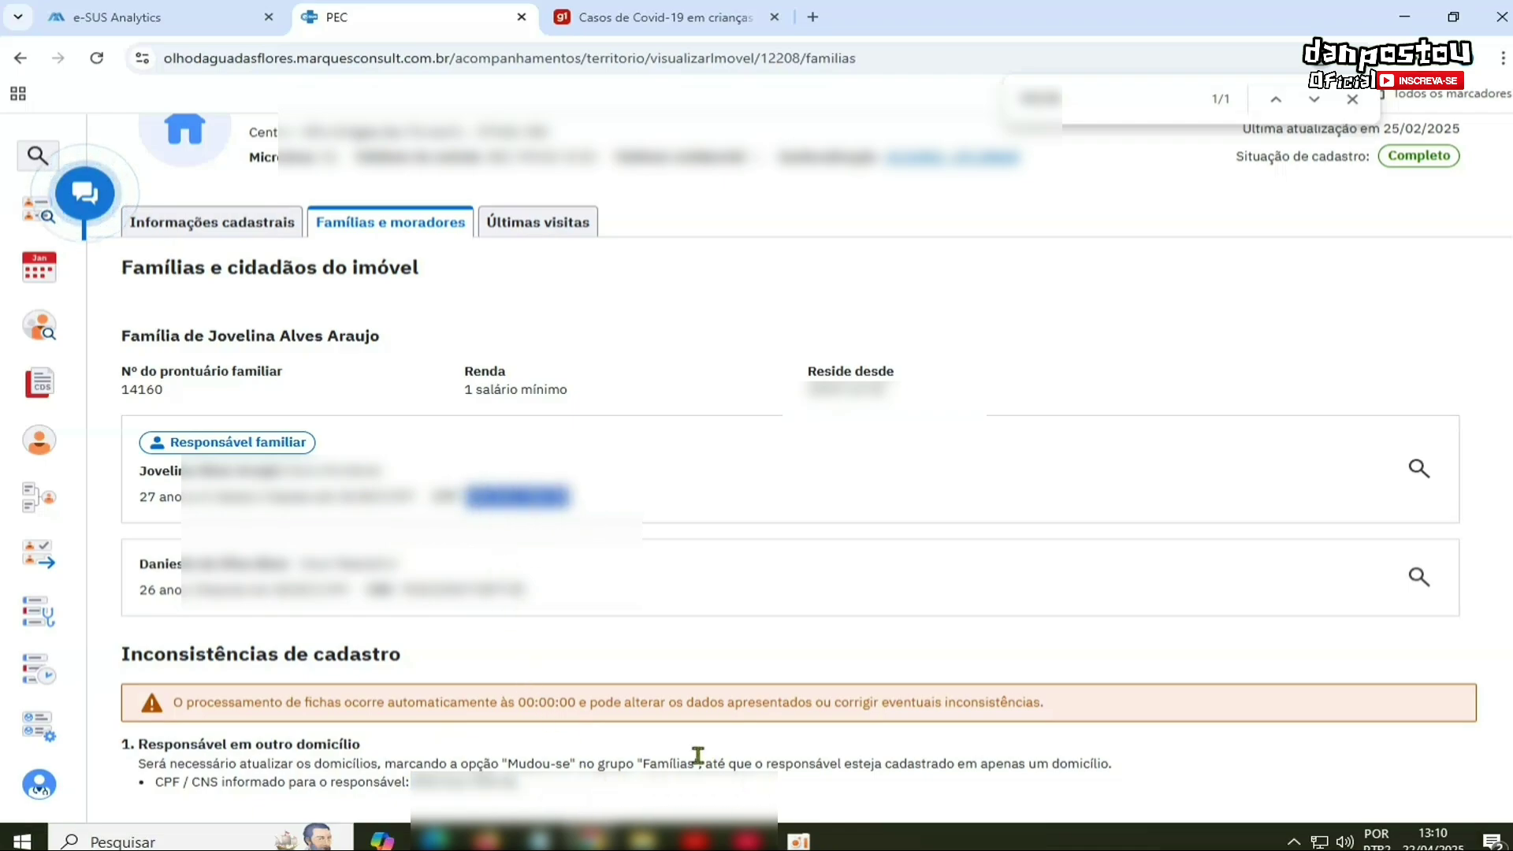
pyautogui.moveTo(145, 763); pyautogui.dragTo(1216, 780)
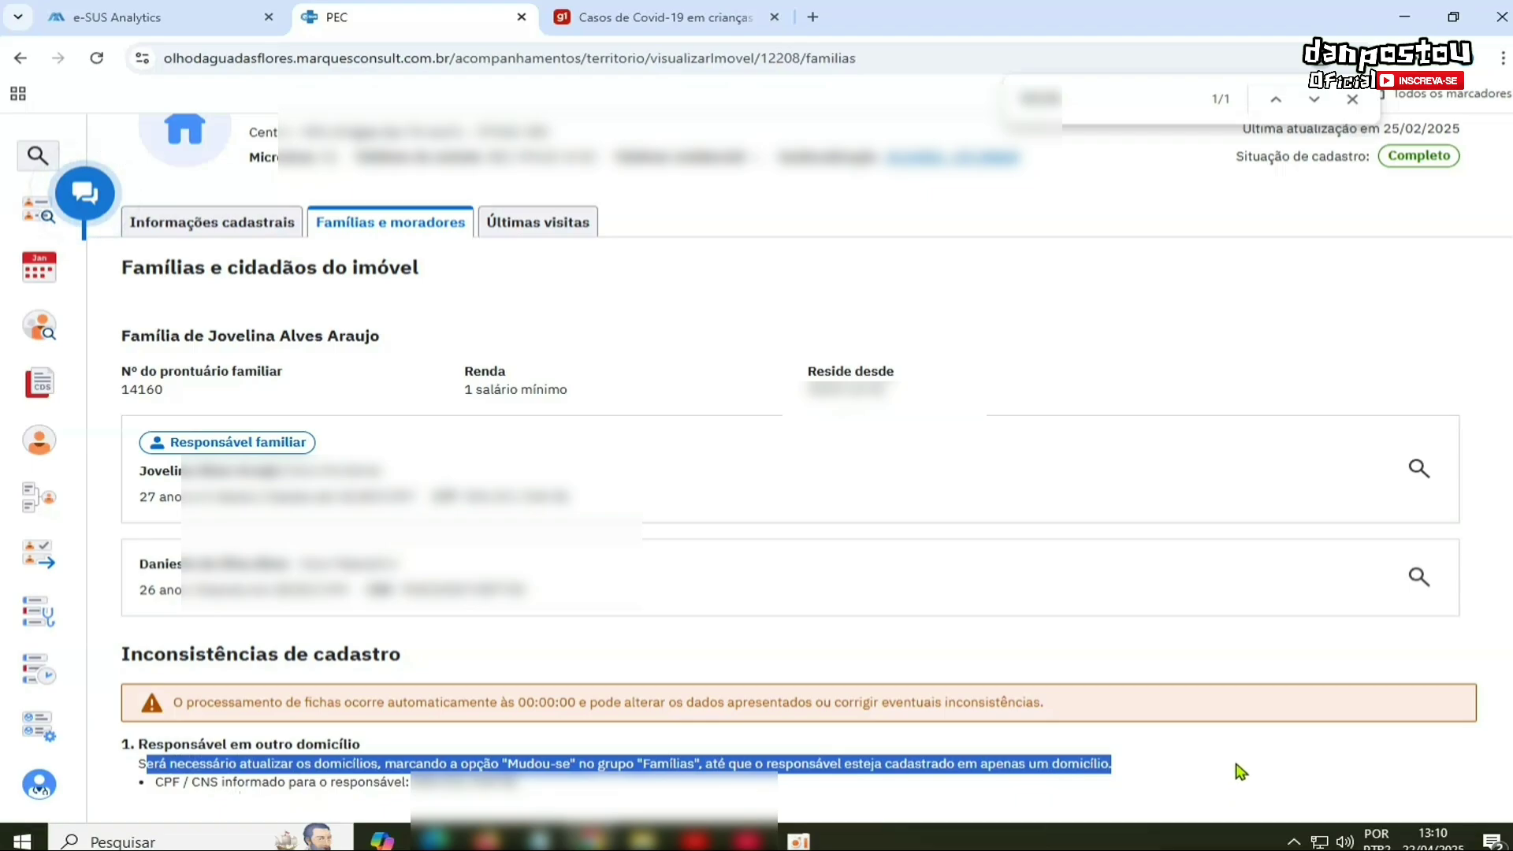
# Step: Update this property's registration by marking the two-member family as moved (Família mudou-se), and save it
pyautogui.scroll(3, 1258, 646)
pyautogui.click(1389, 280)
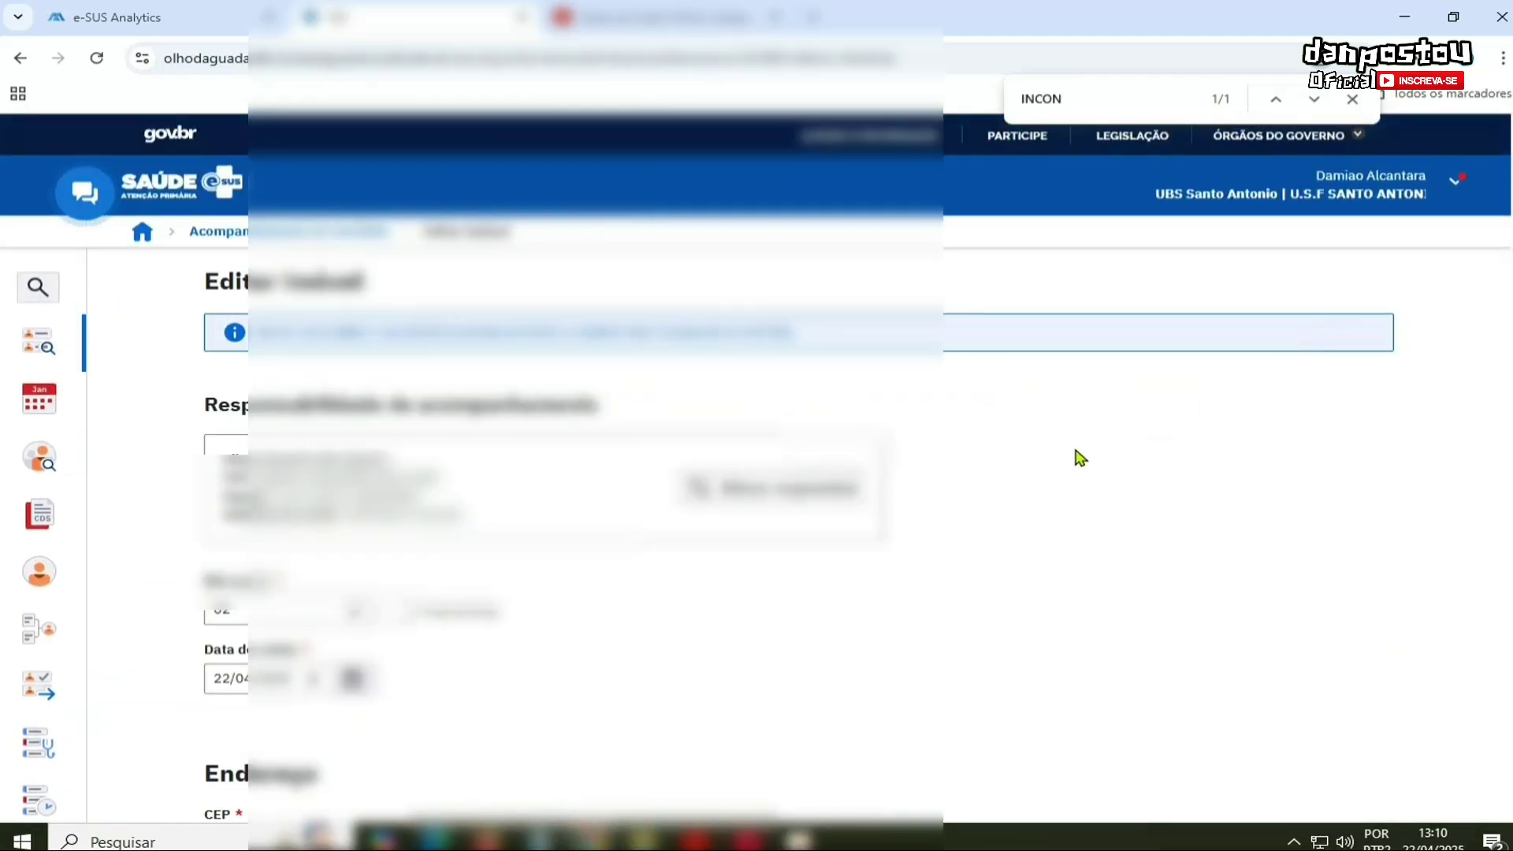
pyautogui.scroll(-20, 1081, 463)
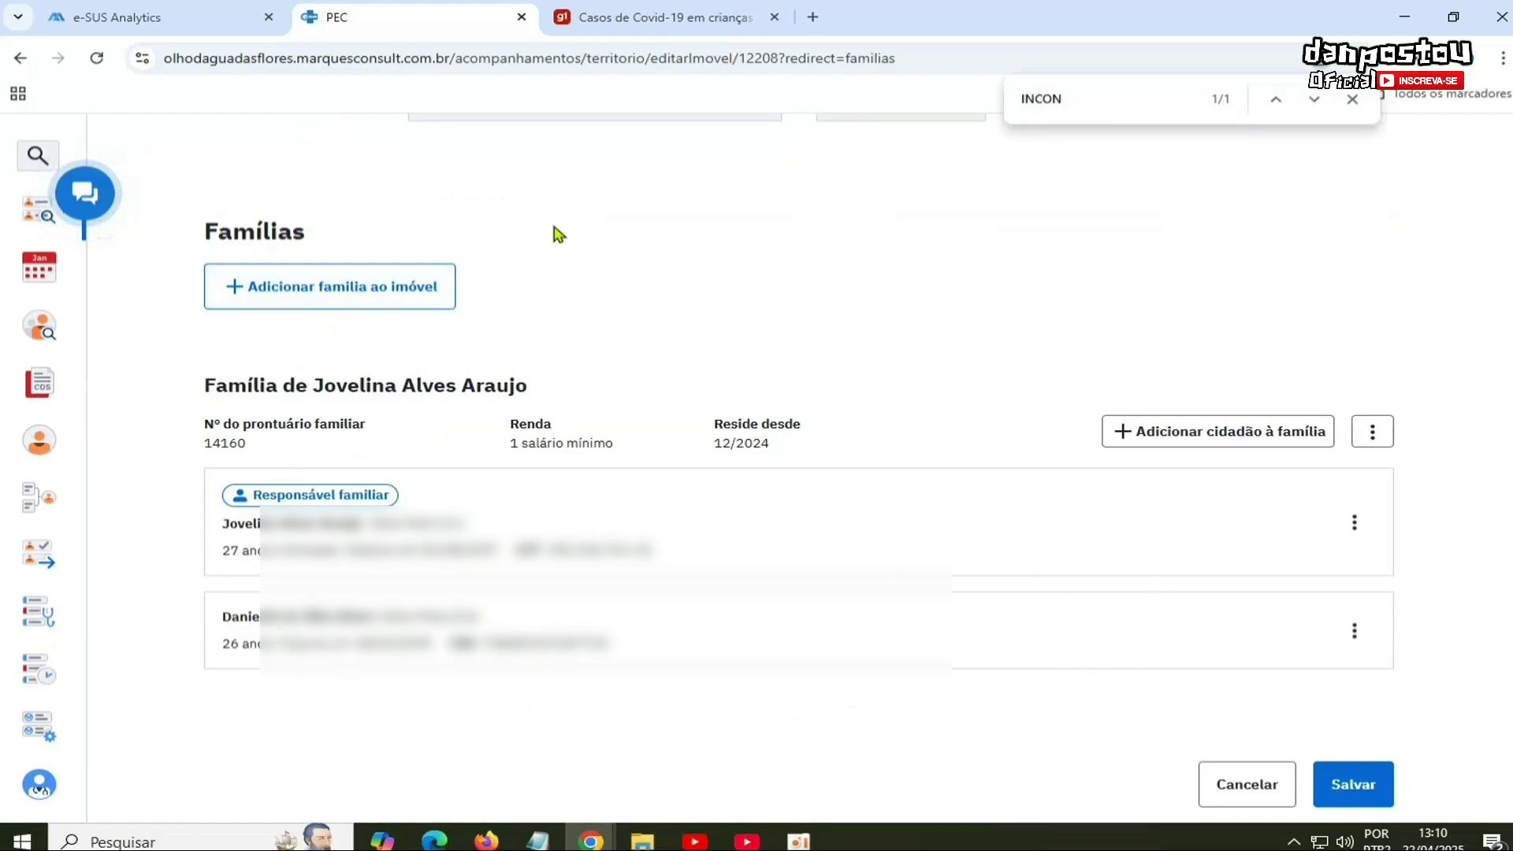
pyautogui.click(1374, 434)
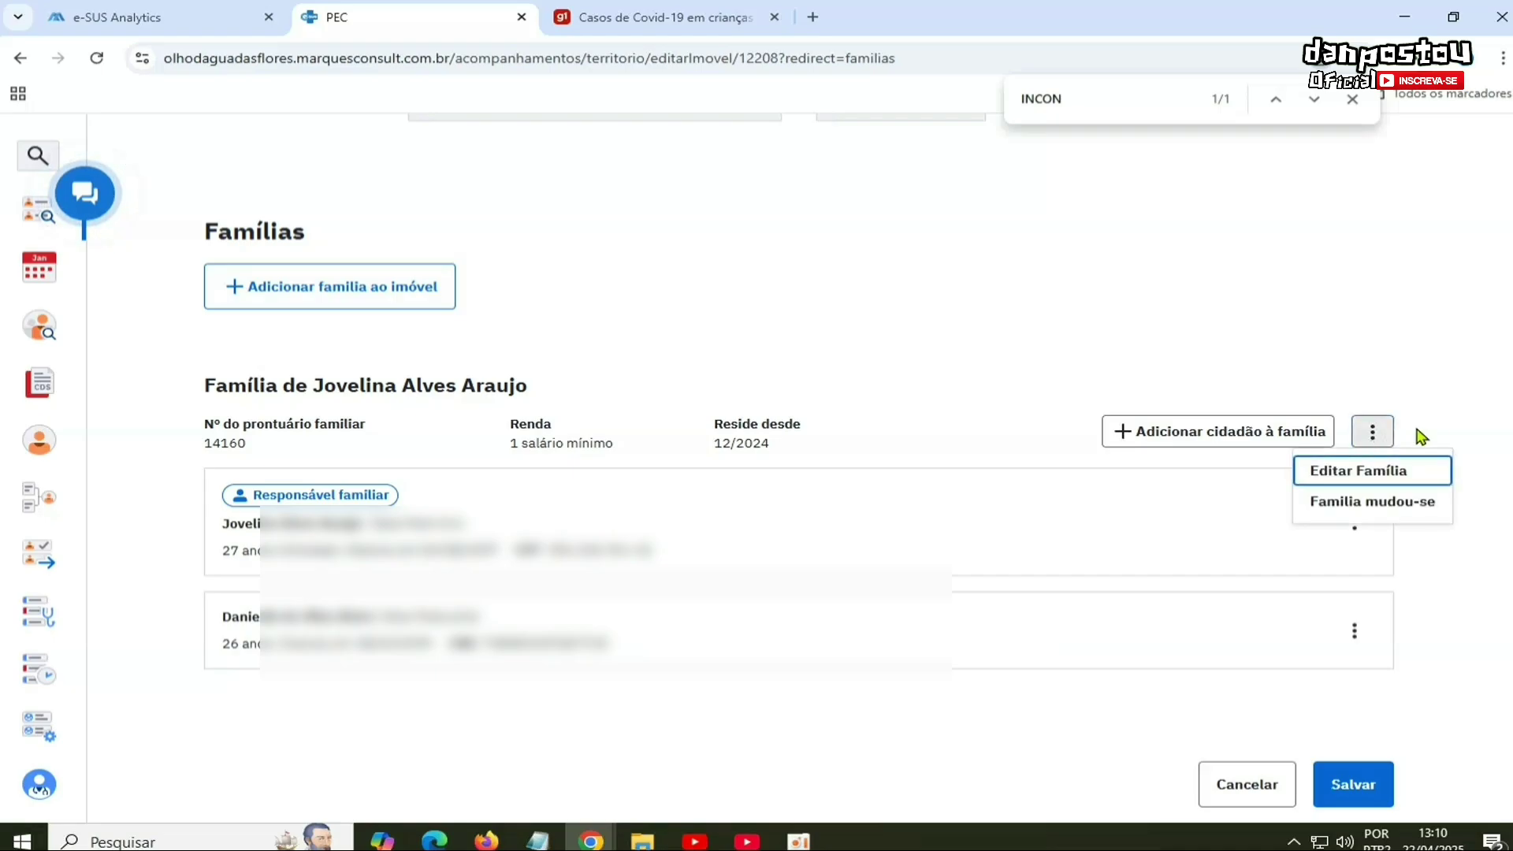
pyautogui.click(1373, 511)
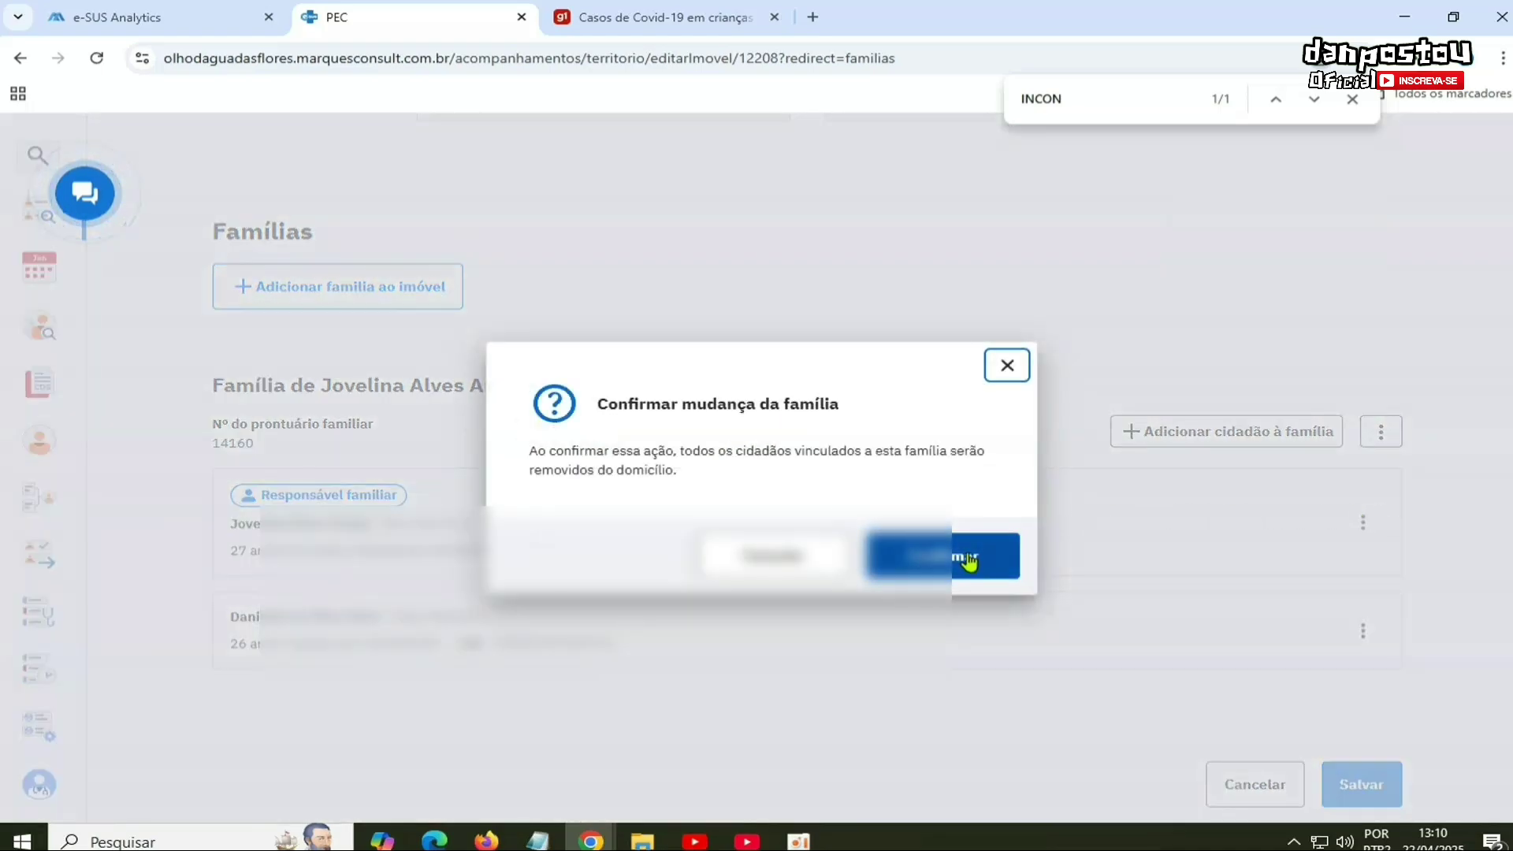
pyautogui.click(969, 562)
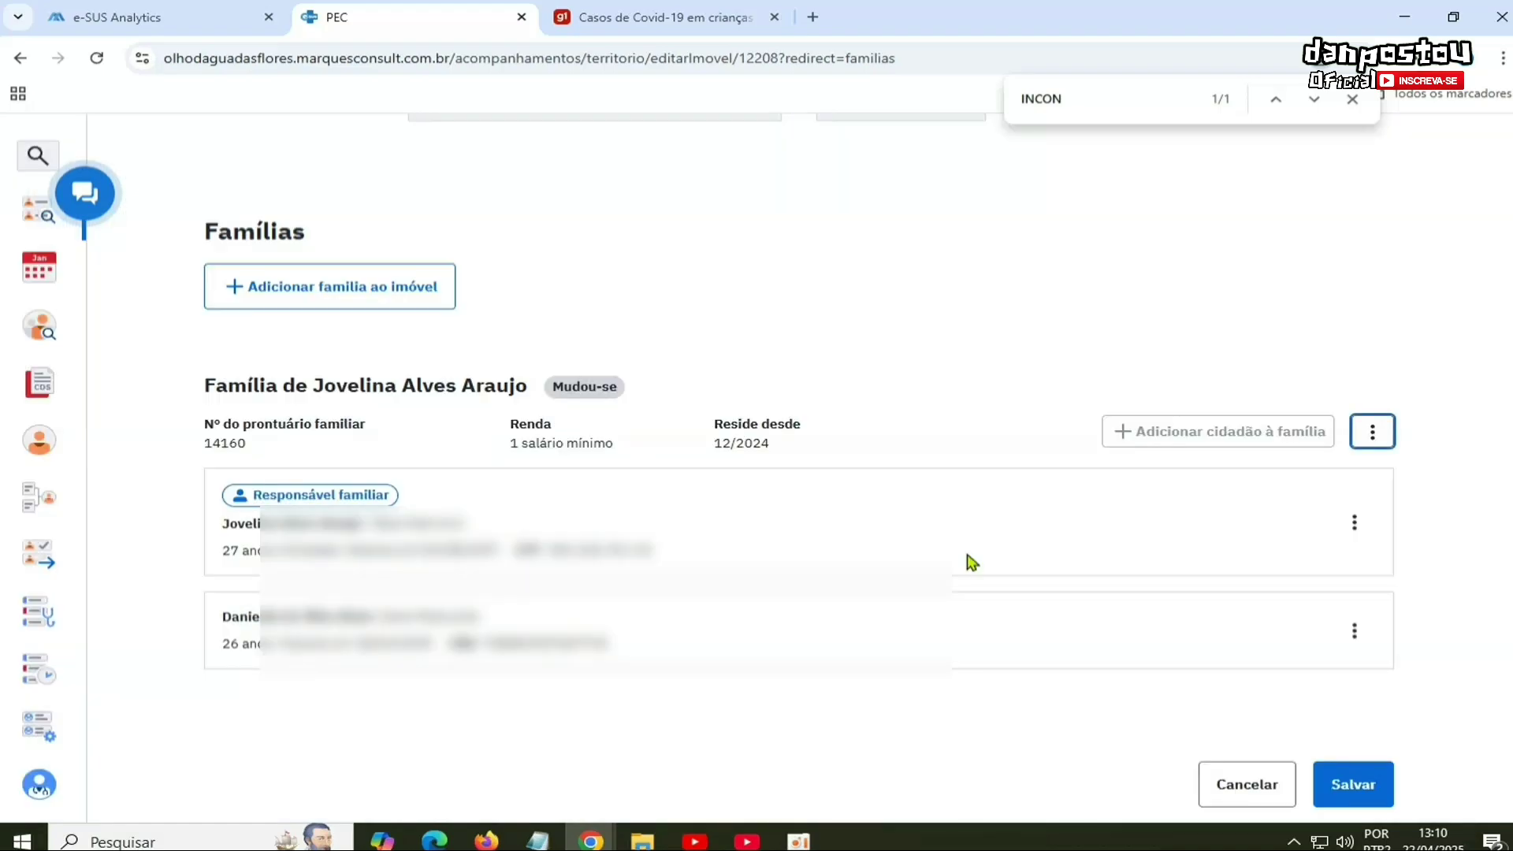
pyautogui.click(1352, 786)
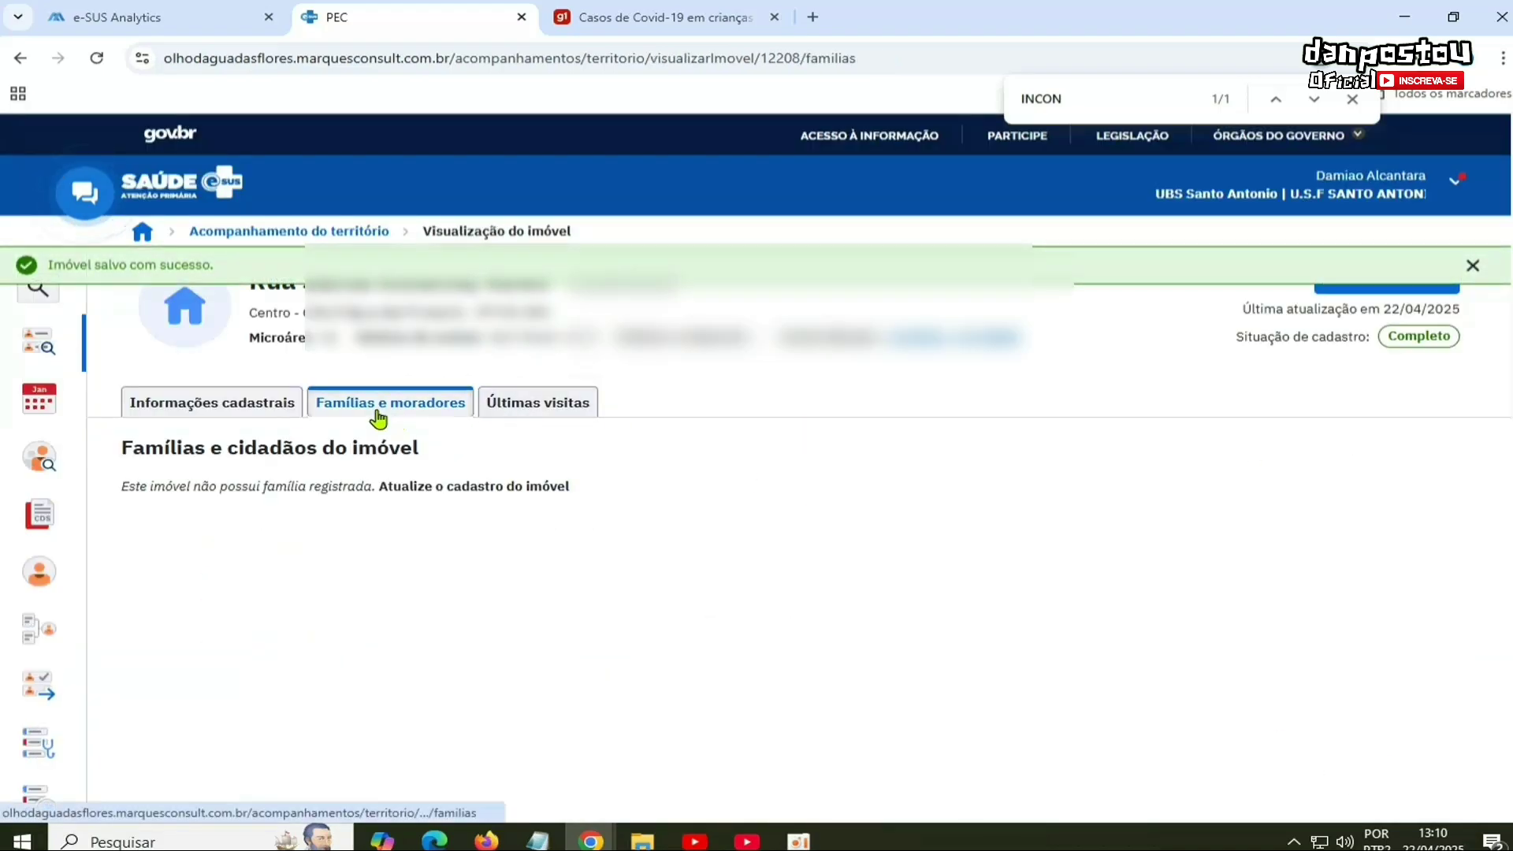
# Step: Open the property listed just above the flagged one and examine its families and the "Pode ser atualizado por fichas ainda não processadas" notice
pyautogui.hotkey('alt', 'Left')
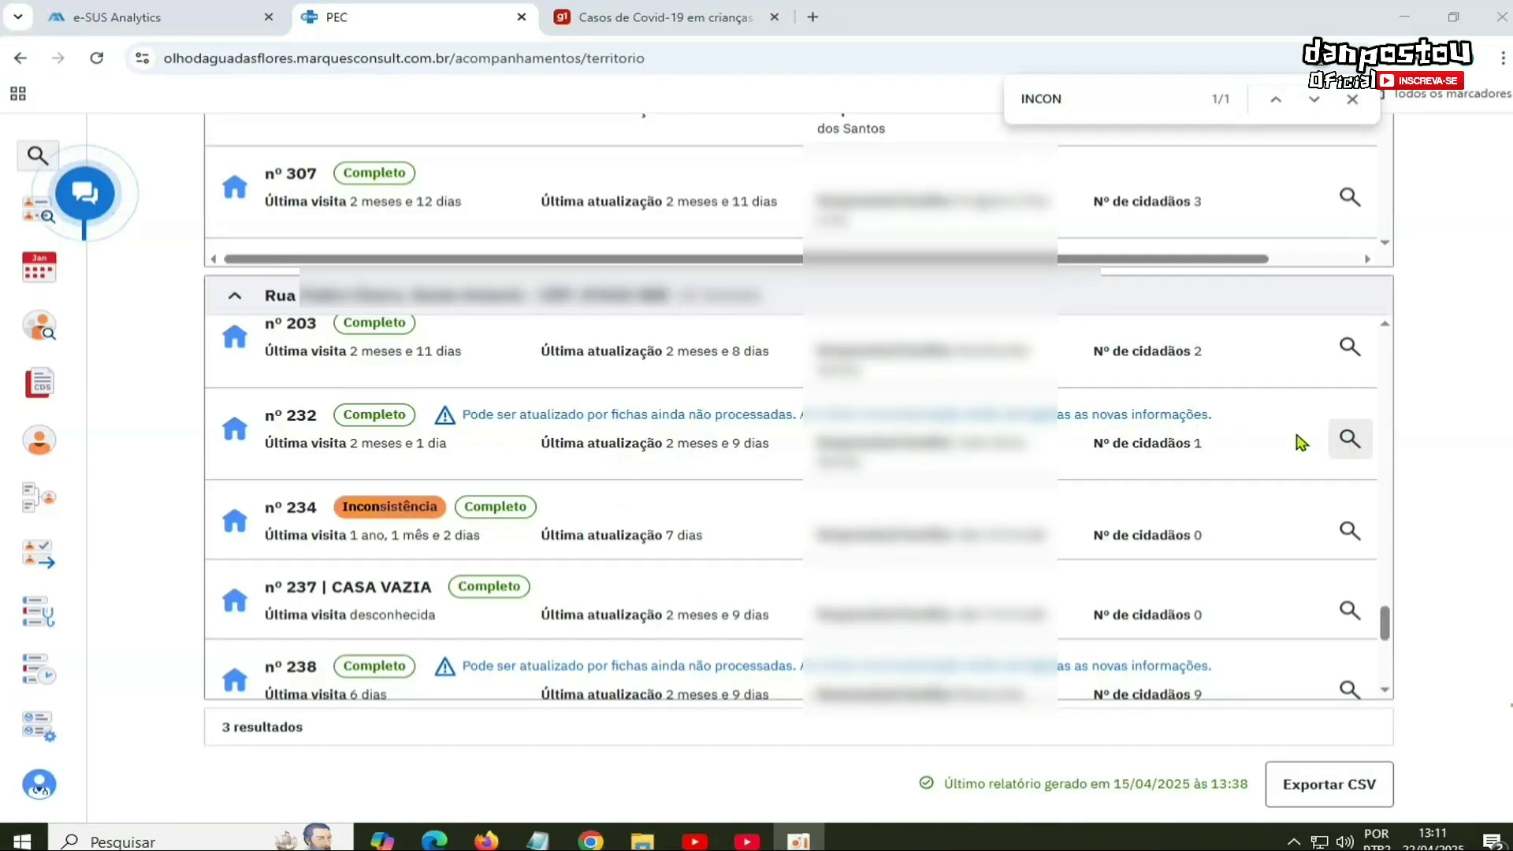
pyautogui.moveTo(462, 414); pyautogui.dragTo(1259, 424)
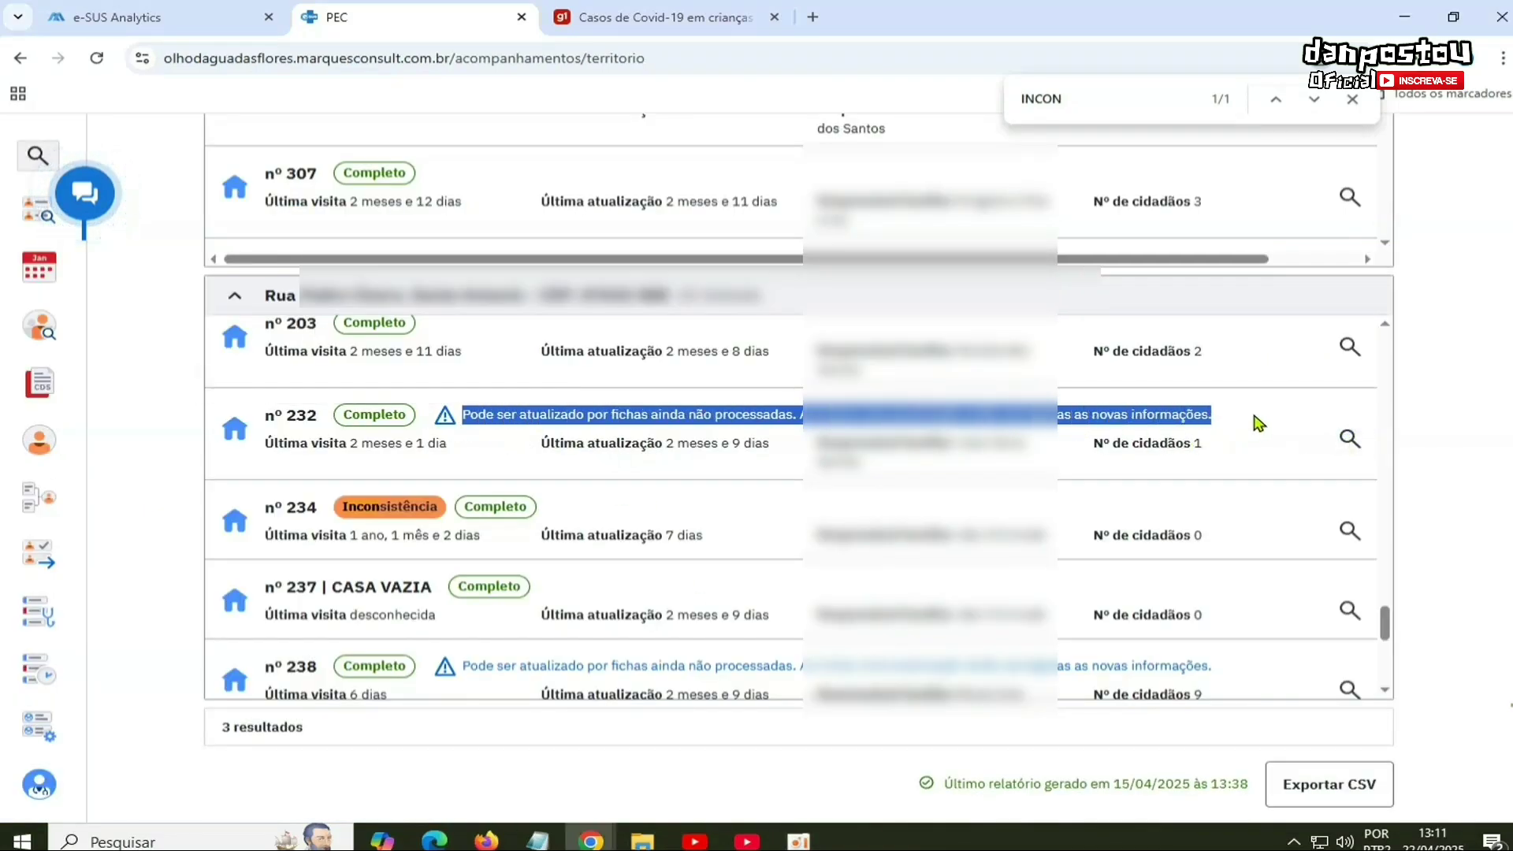
pyautogui.click(1349, 439)
pyautogui.click(390, 402)
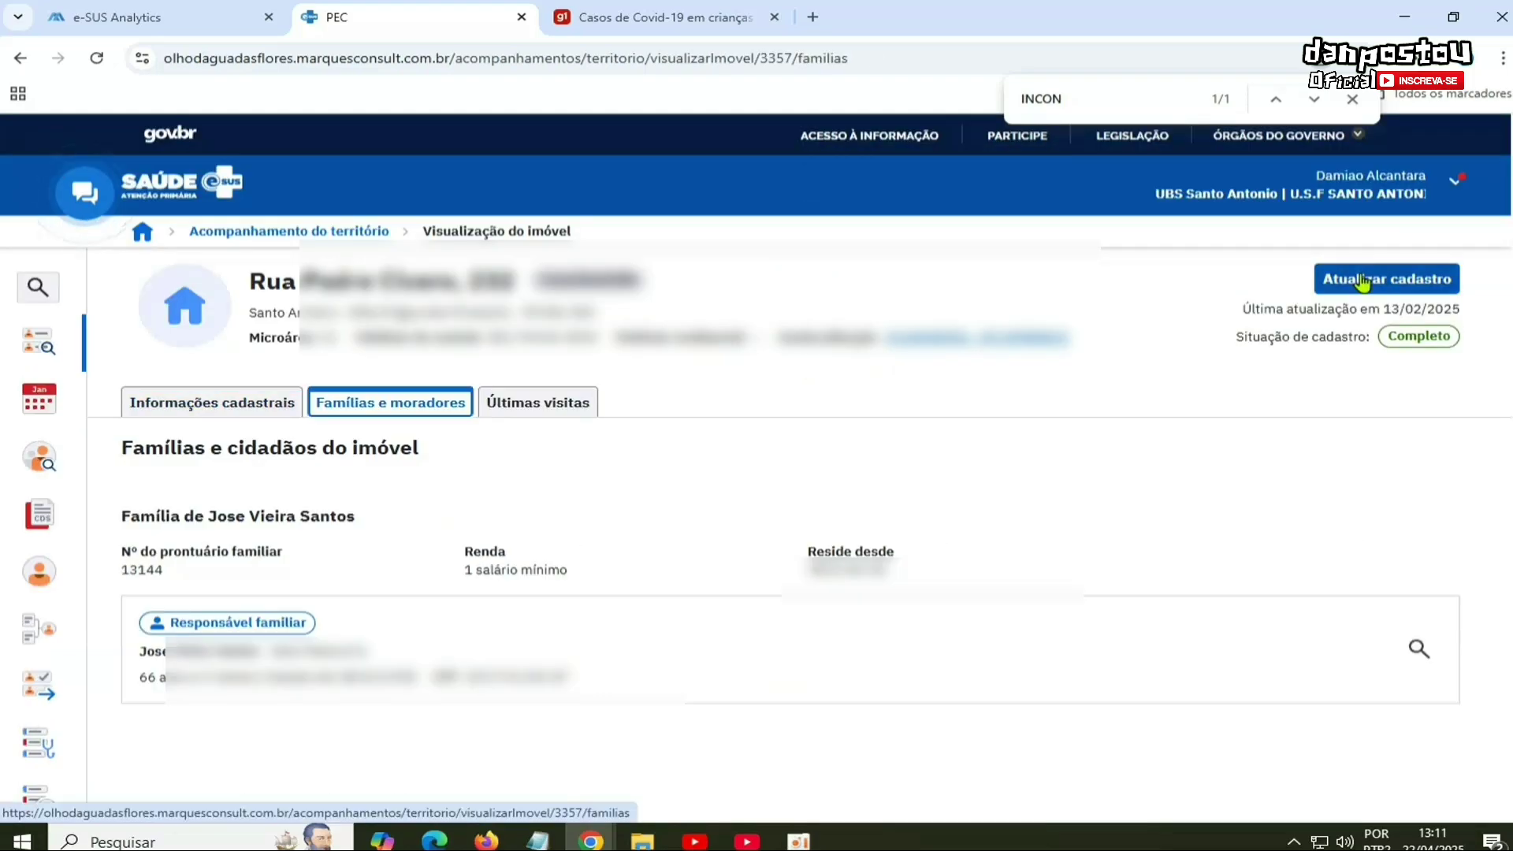
pyautogui.click(268, 402)
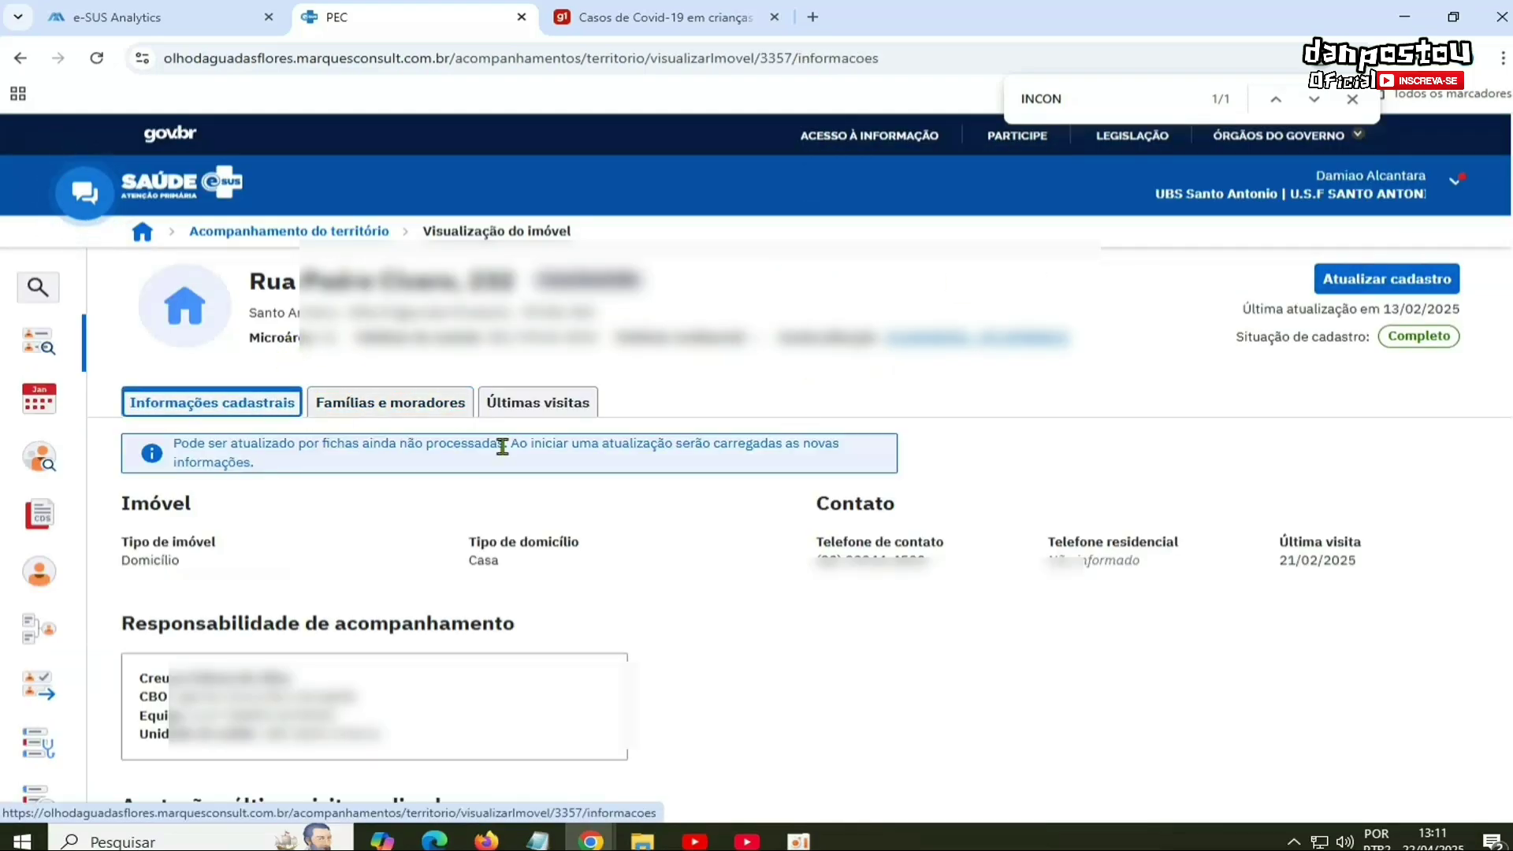
# Step: Update the registration of the property with unprocessed records by saving it without editing any fields
pyautogui.click(1385, 281)
pyautogui.scroll(-15, 1233, 483)
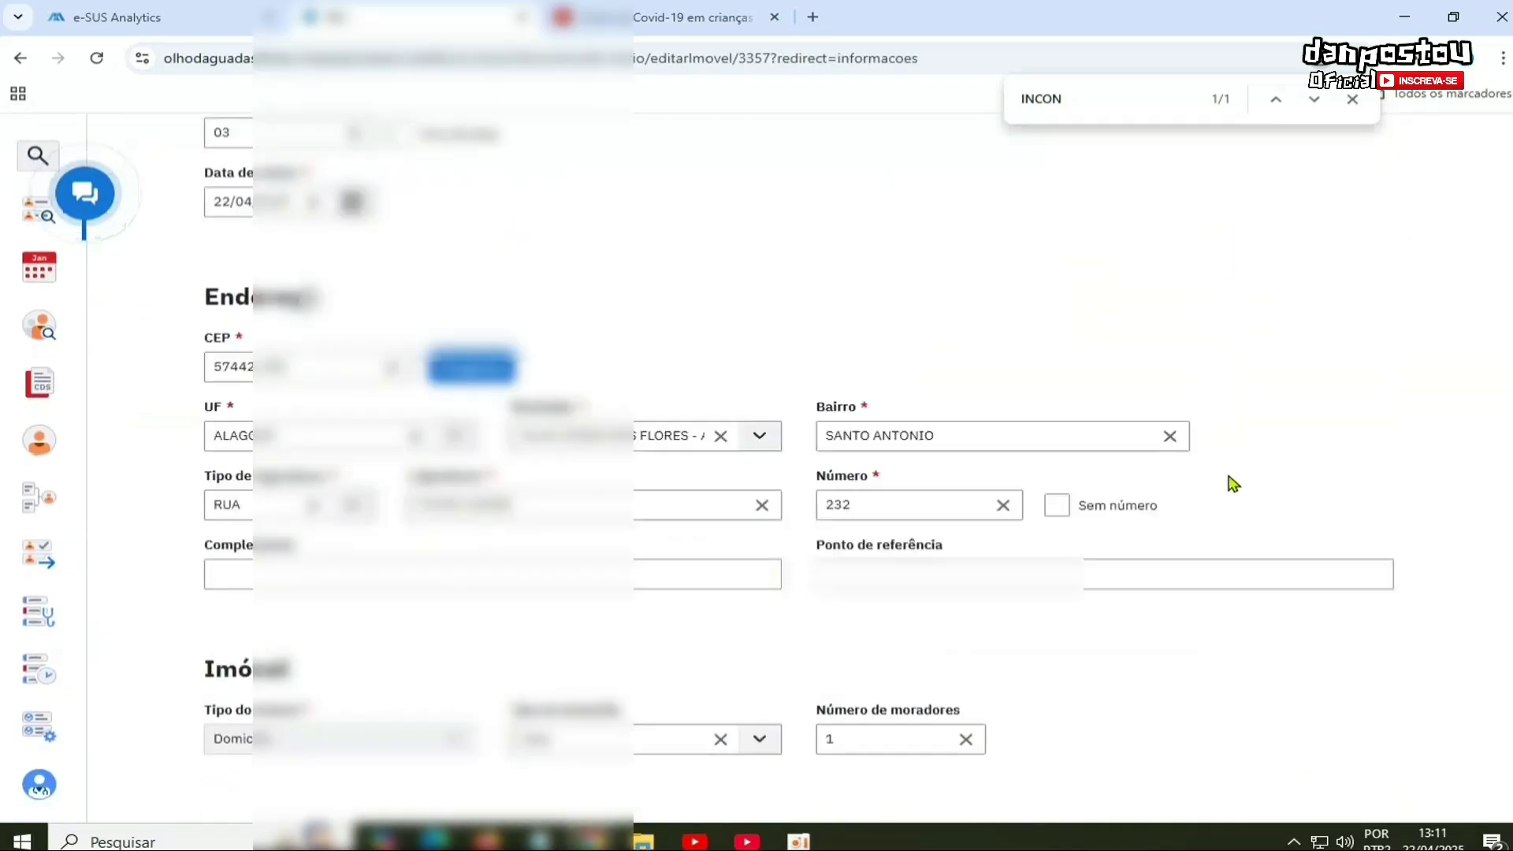
pyautogui.click(1353, 786)
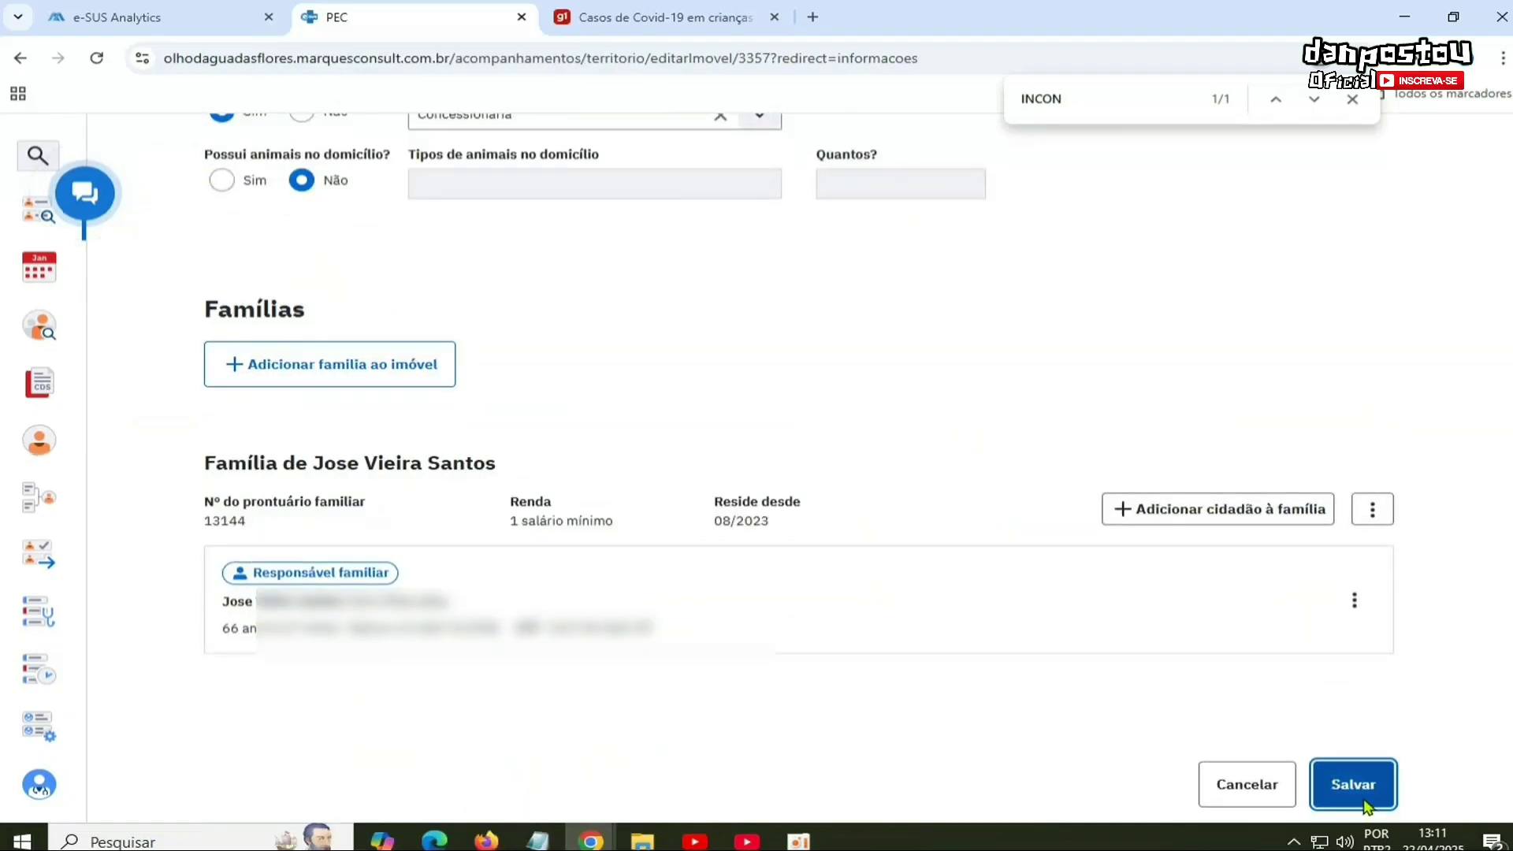
pyautogui.click(944, 574)
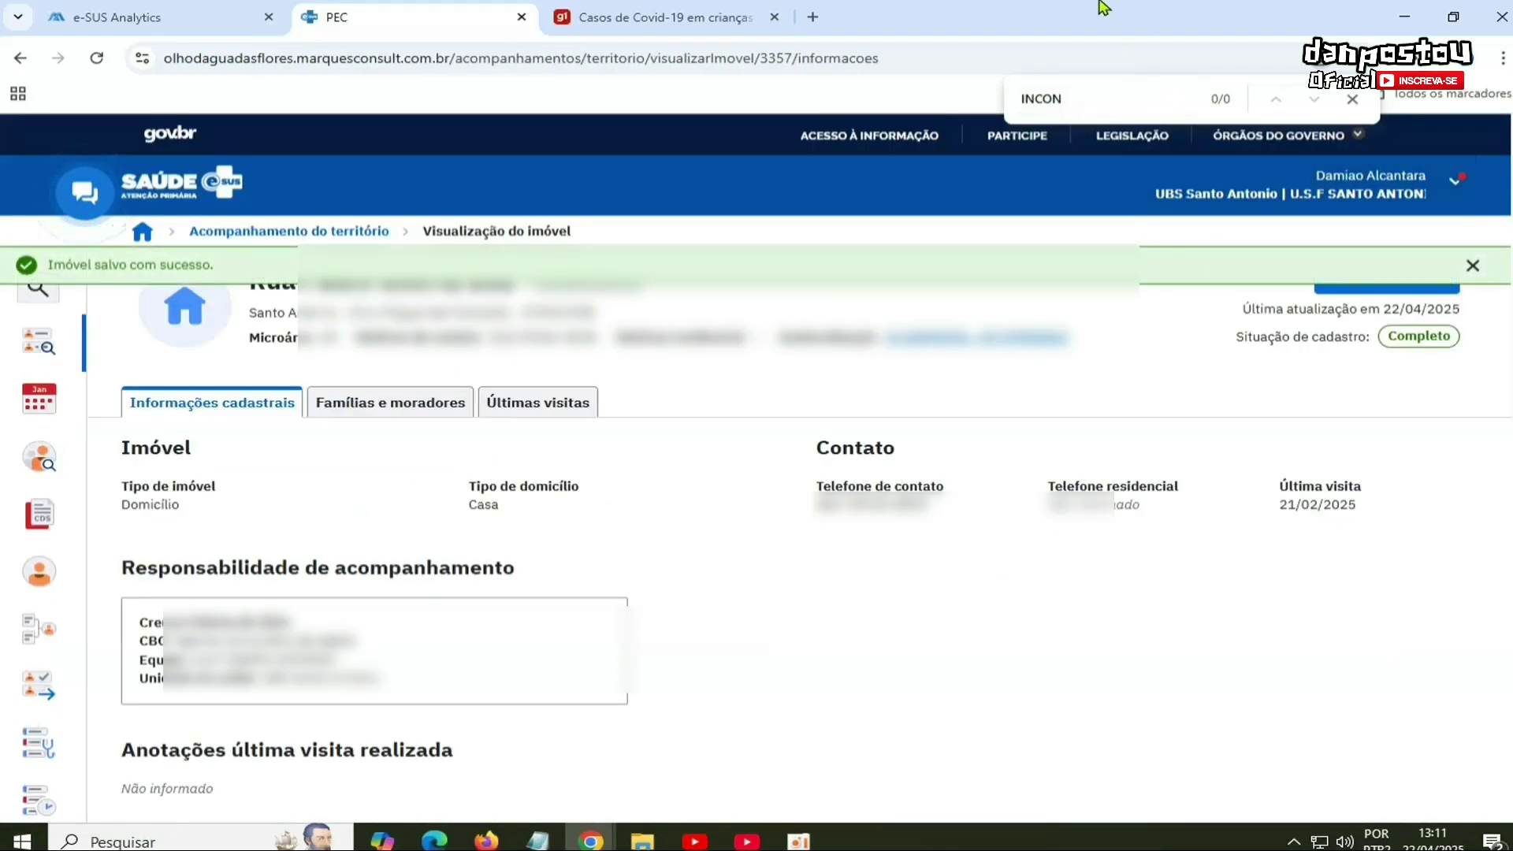
# Step: Return to Acompanhamento do território and find "INCON" in the property list
pyautogui.click(258, 231)
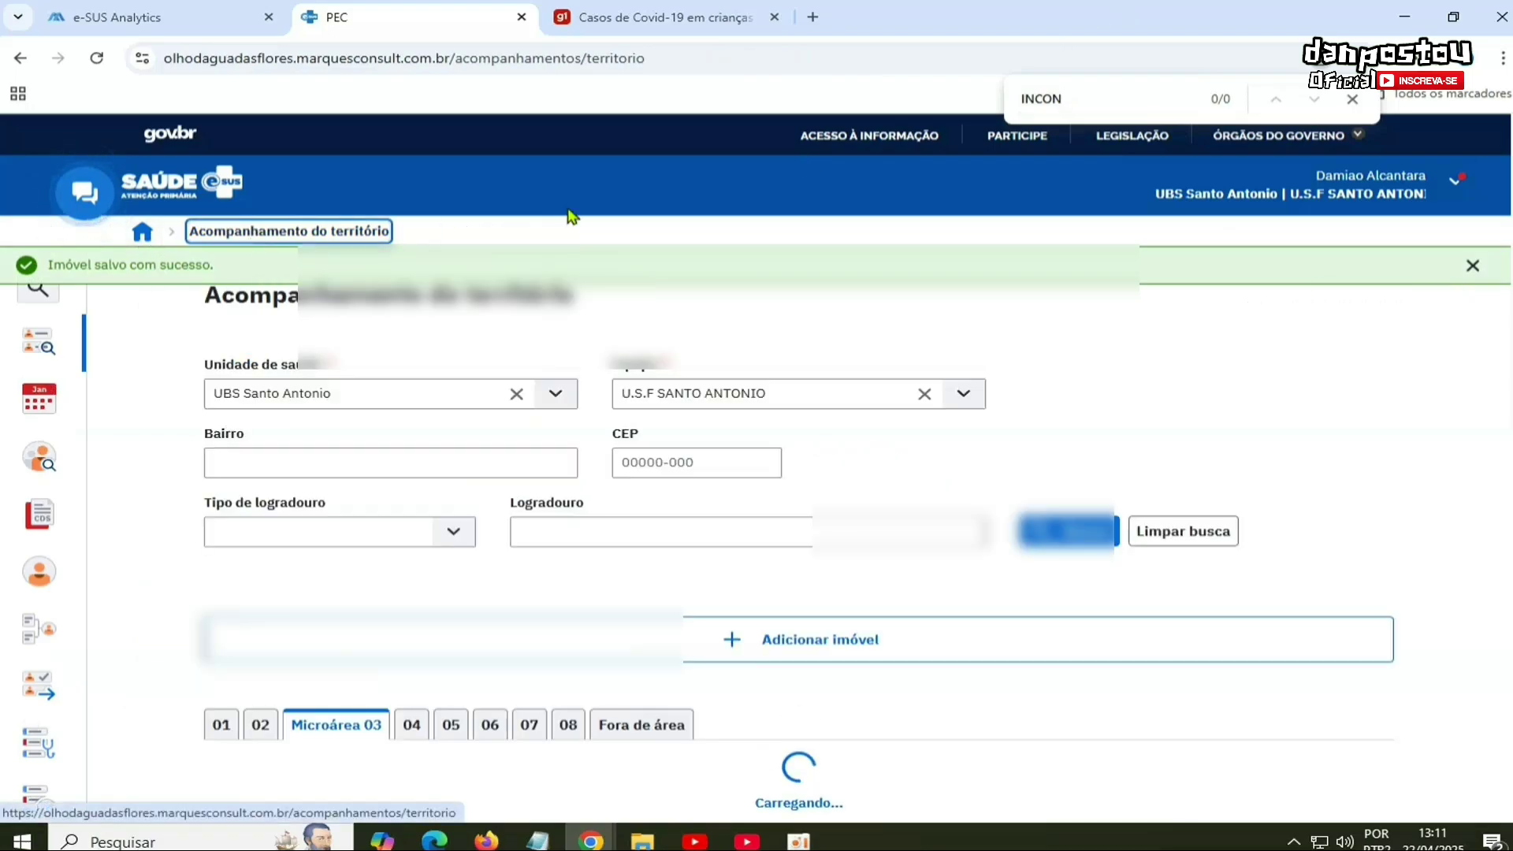
pyautogui.click(1166, 86)
pyautogui.press('Return')
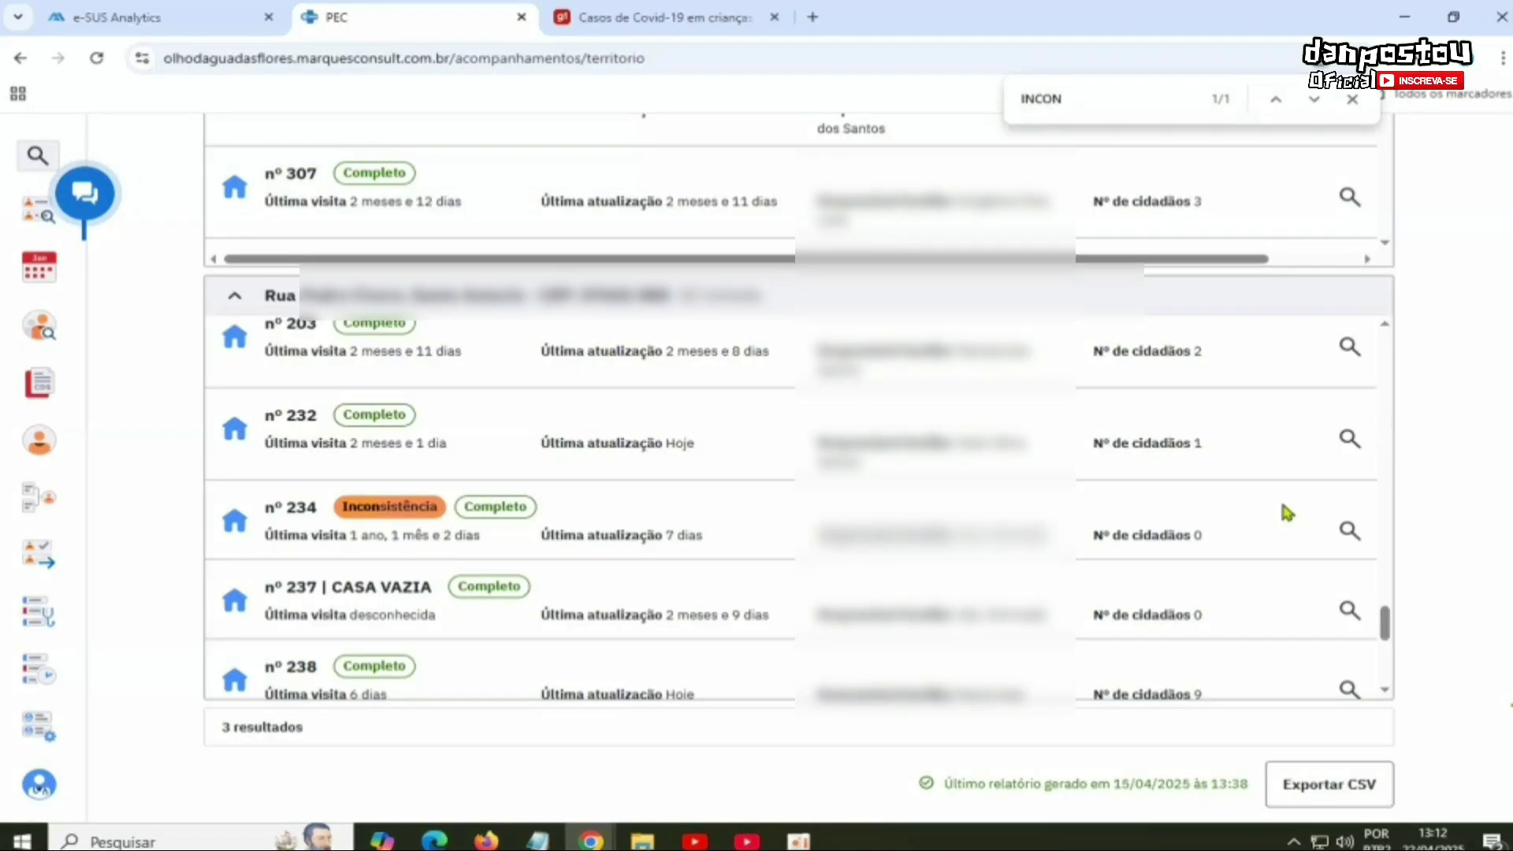
# Step: Open the flagged property and review the "Responsável em outro domicílio" inconsistency and its CPF/CNS on the families and residents page
pyautogui.click(1350, 530)
pyautogui.click(390, 402)
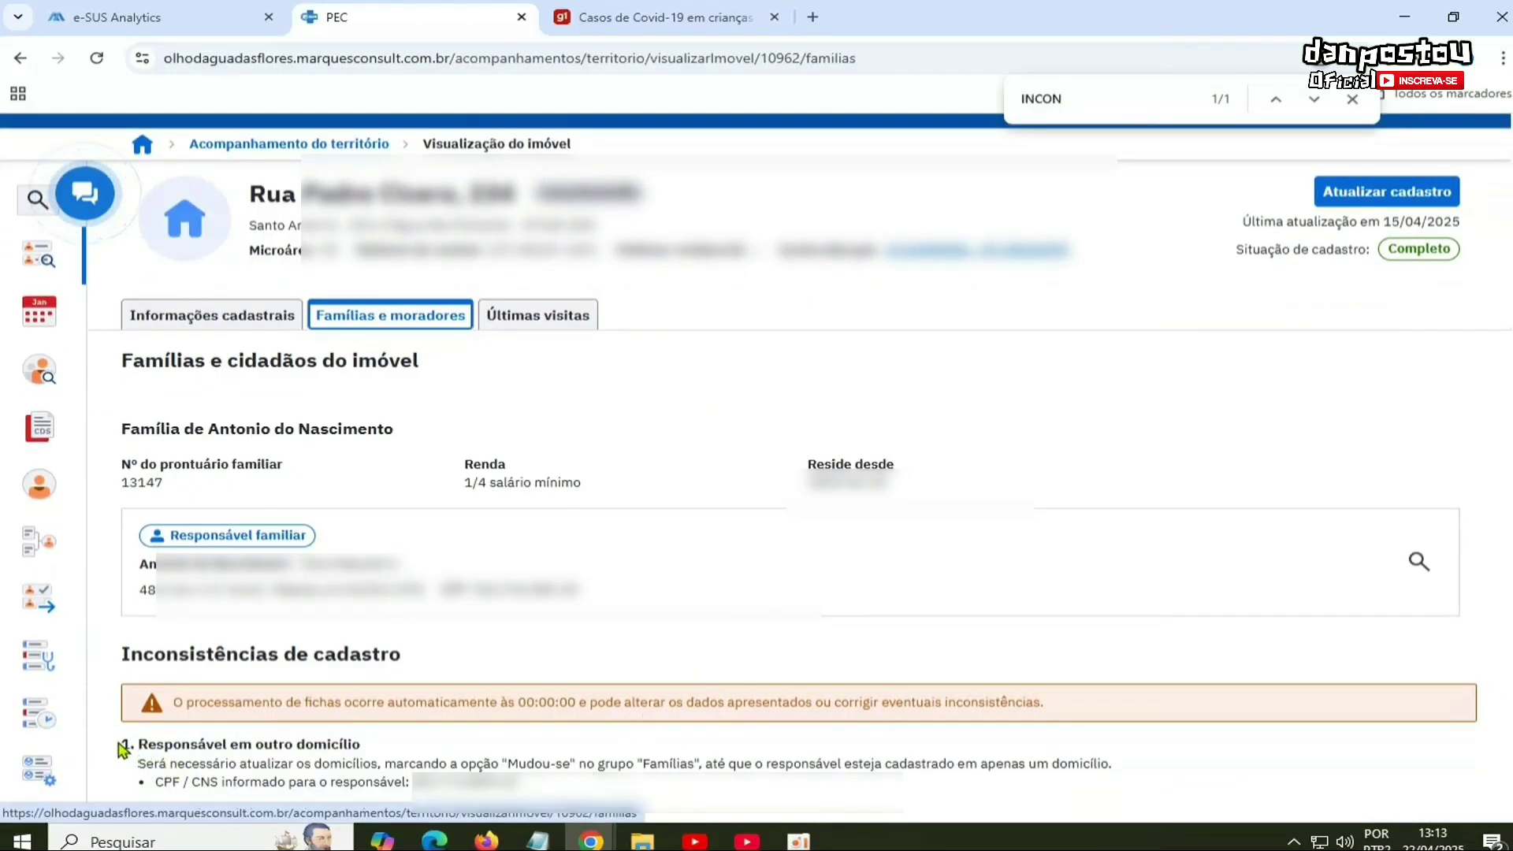
pyautogui.moveTo(139, 744); pyautogui.dragTo(606, 802)
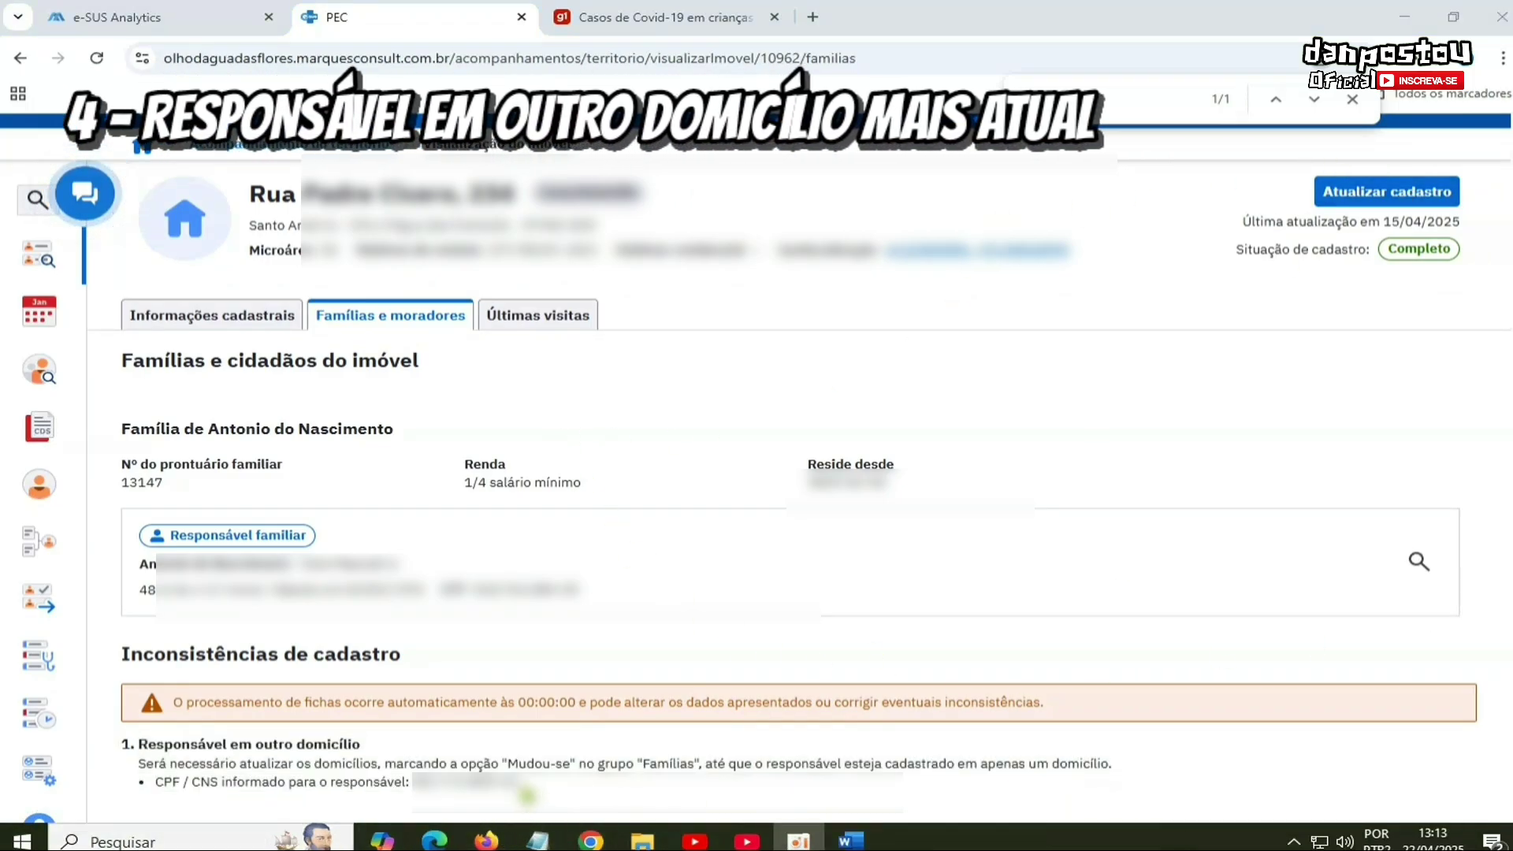
pyautogui.moveTo(516, 784); pyautogui.dragTo(412, 783)
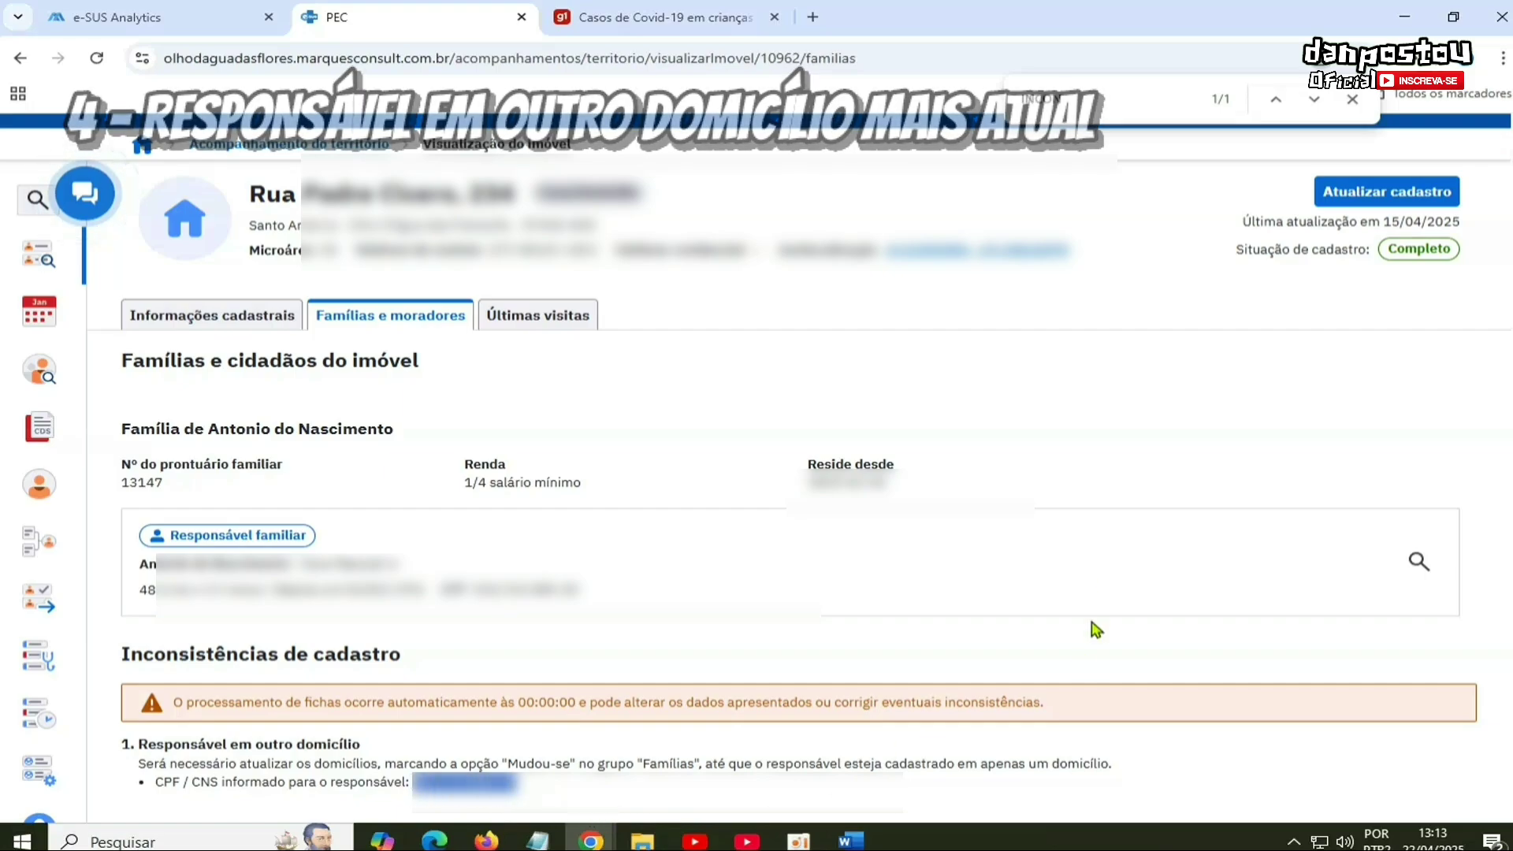
# Step: Update the property's registration by marking its family as moved (Família mudou-se), confirming the move, and saving the property
pyautogui.click(1384, 196)
pyautogui.scroll(-15, 1174, 599)
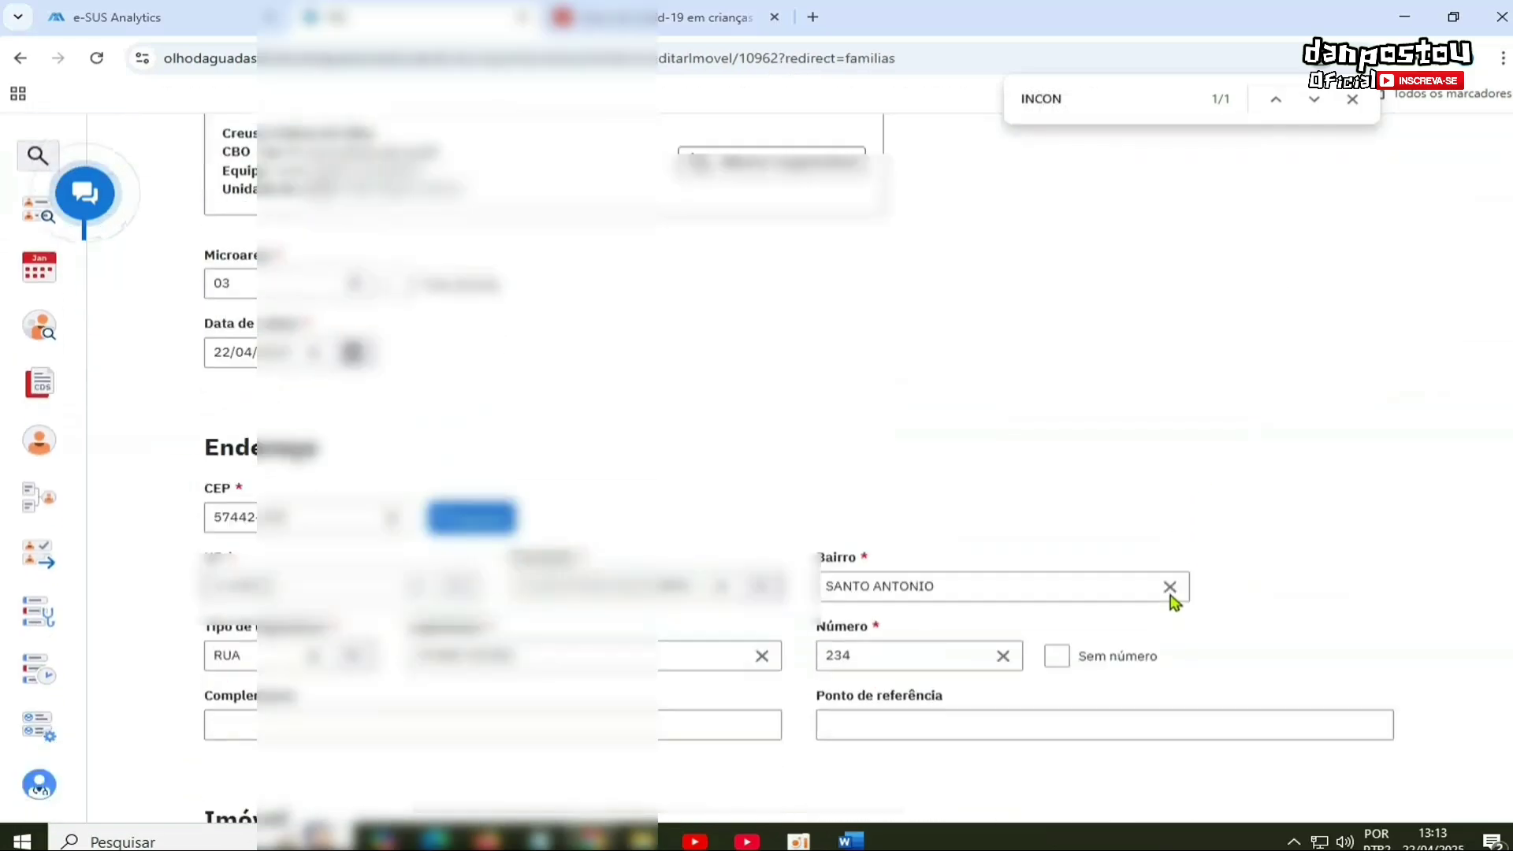
pyautogui.scroll(-7, 1123, 634)
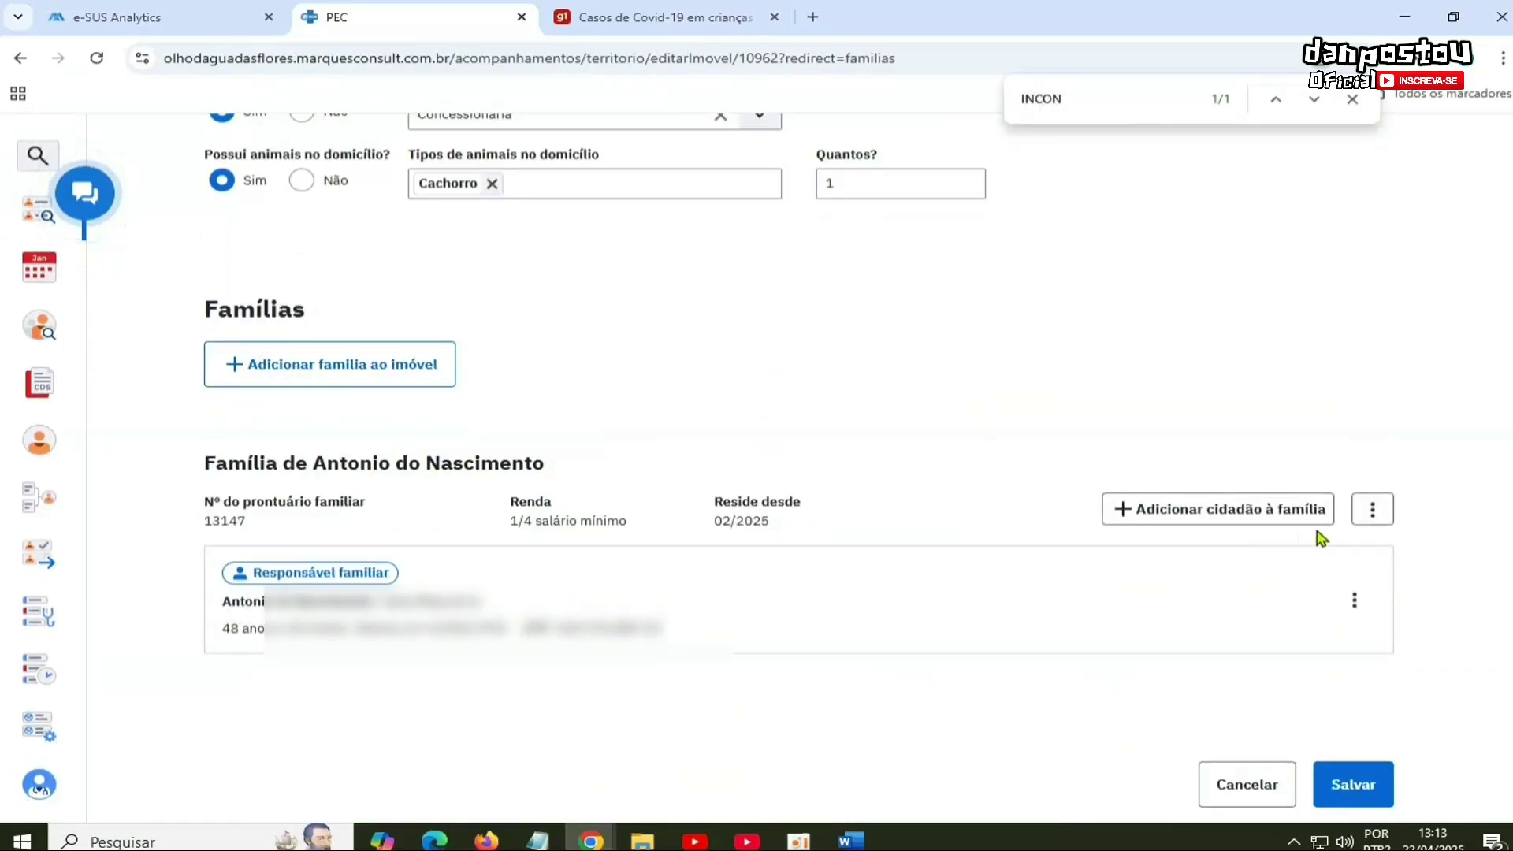
pyautogui.click(1374, 511)
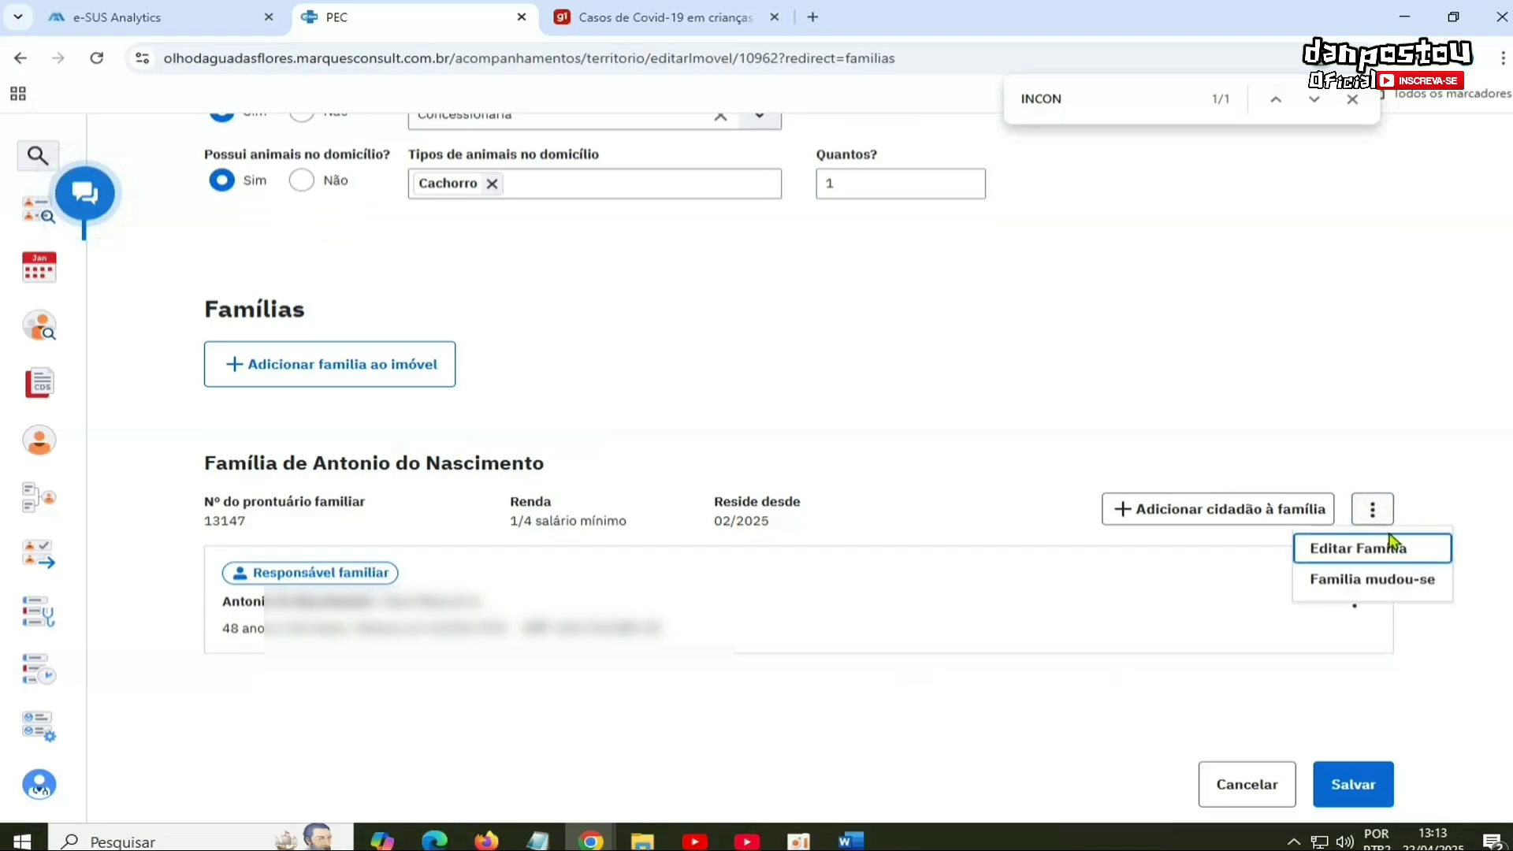
pyautogui.click(1377, 582)
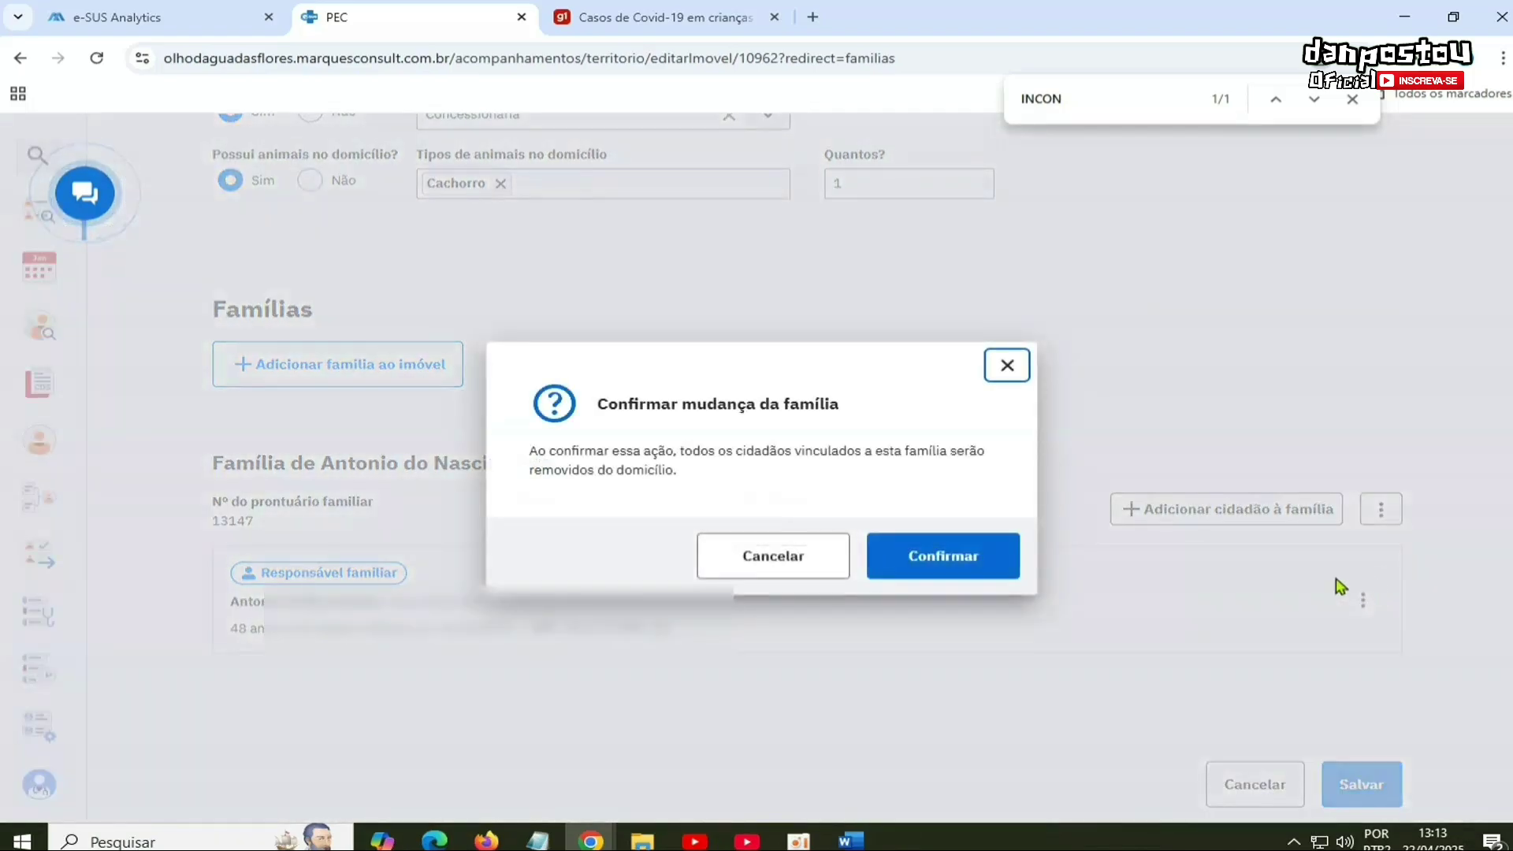
pyautogui.click(950, 564)
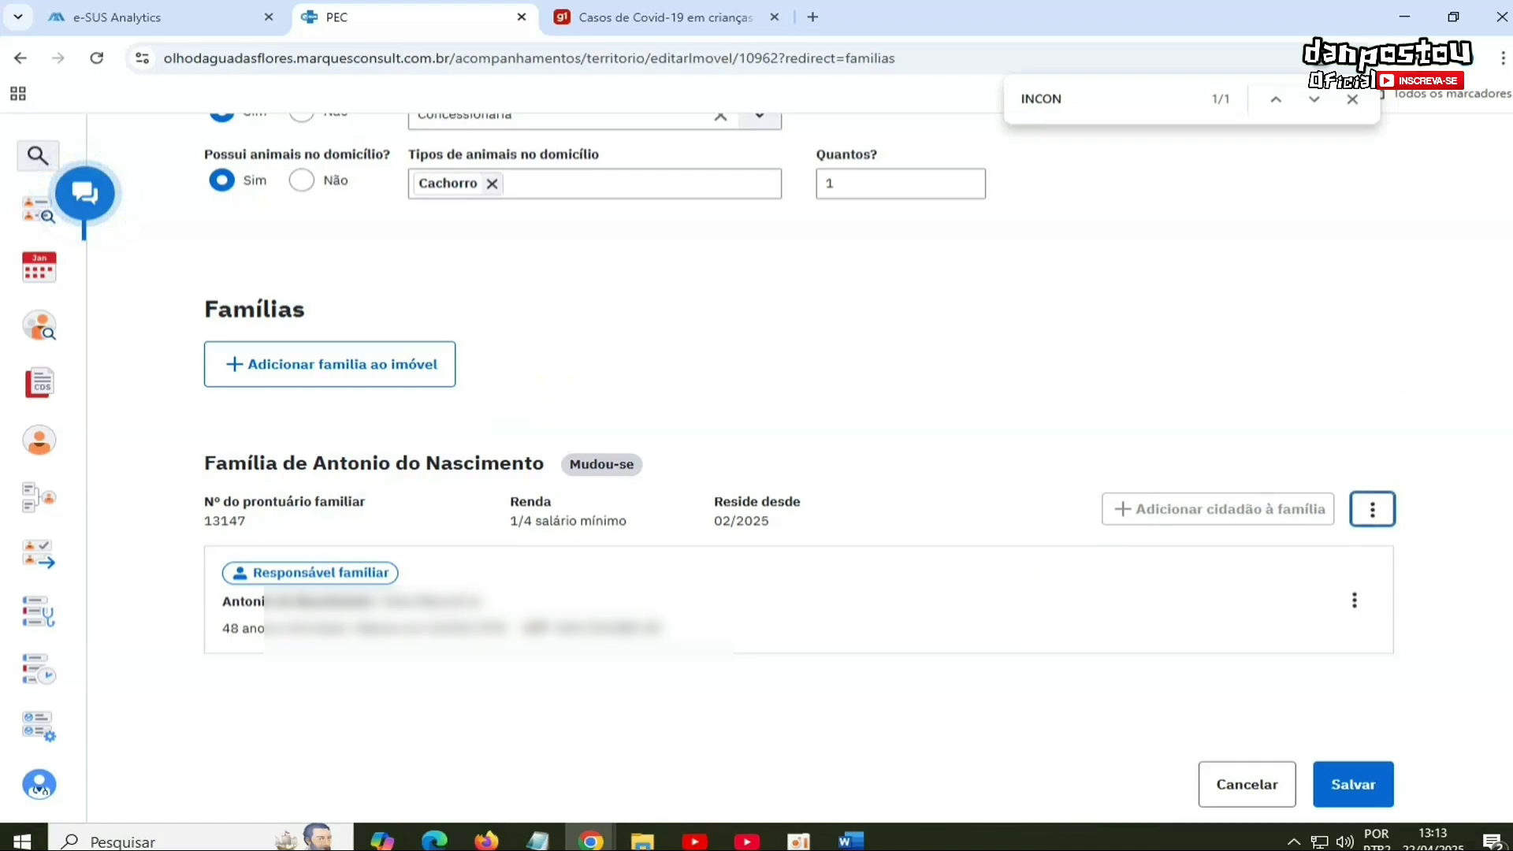
pyautogui.click(851, 842)
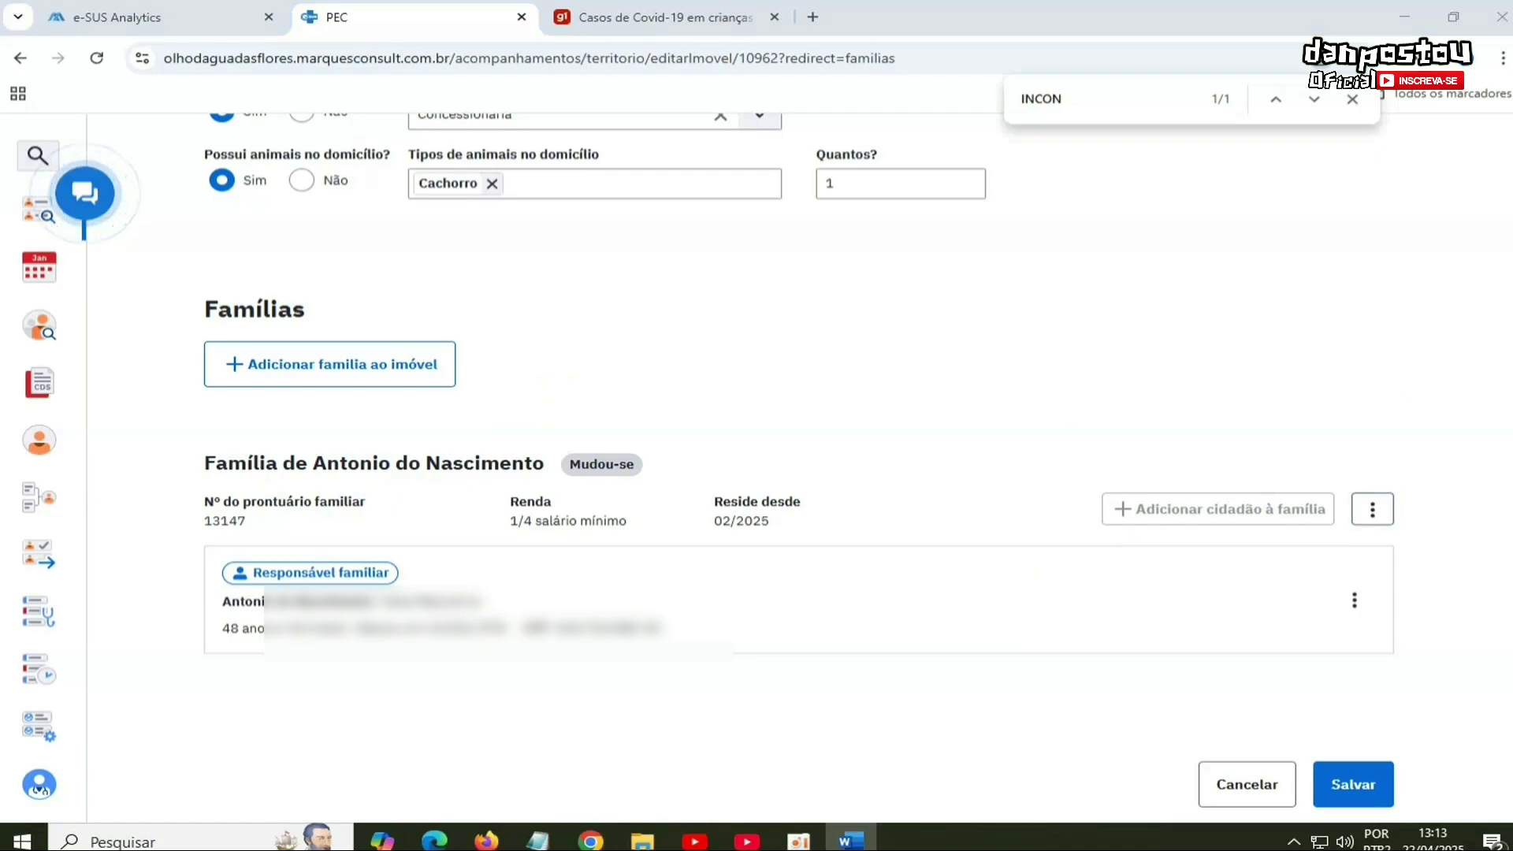
pyautogui.hotkey('alt', 'Tab')
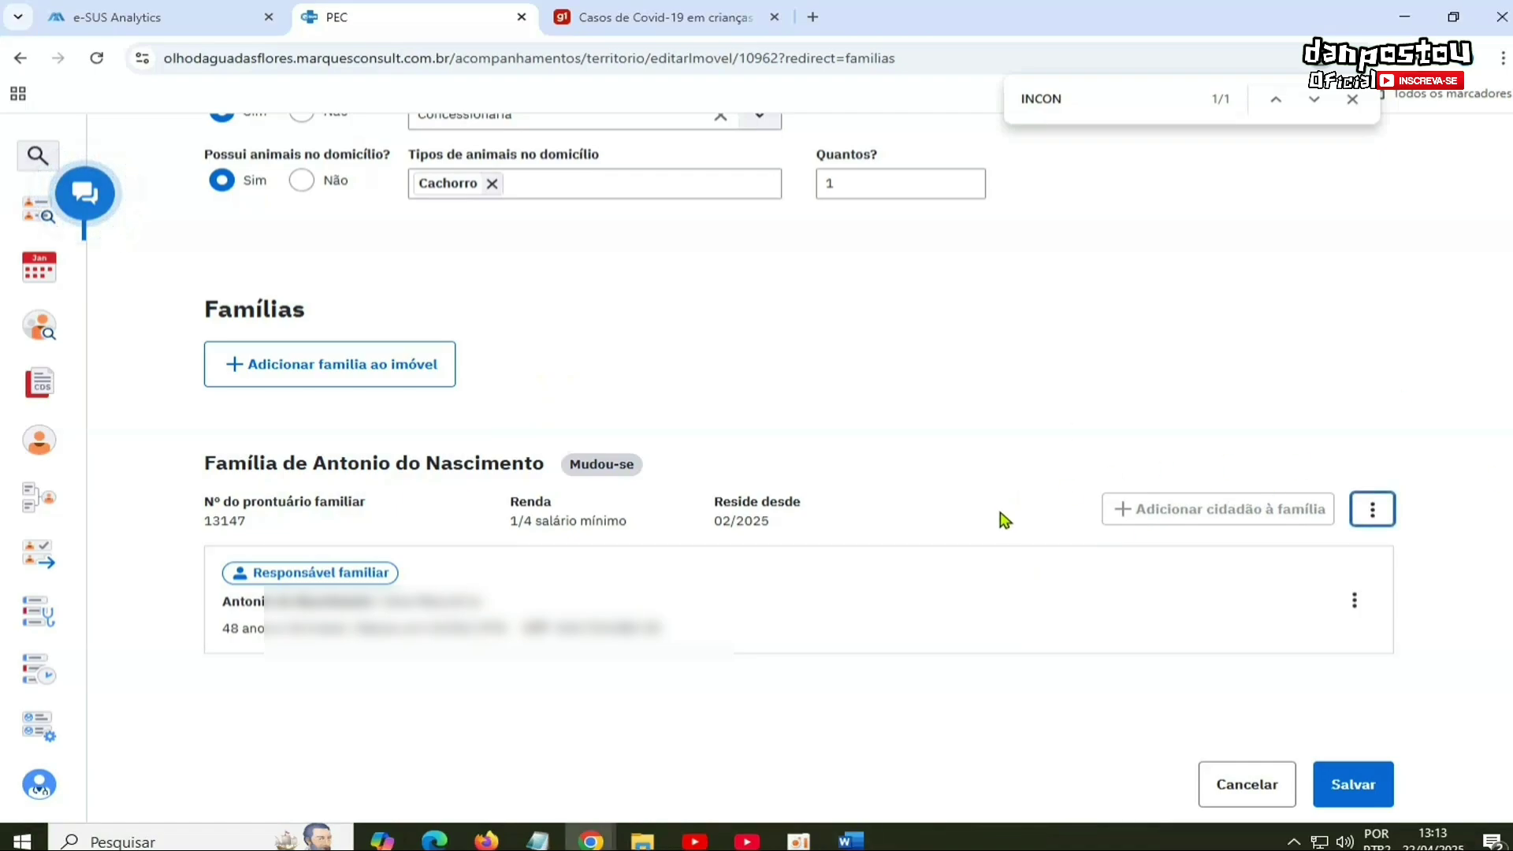
pyautogui.click(1370, 790)
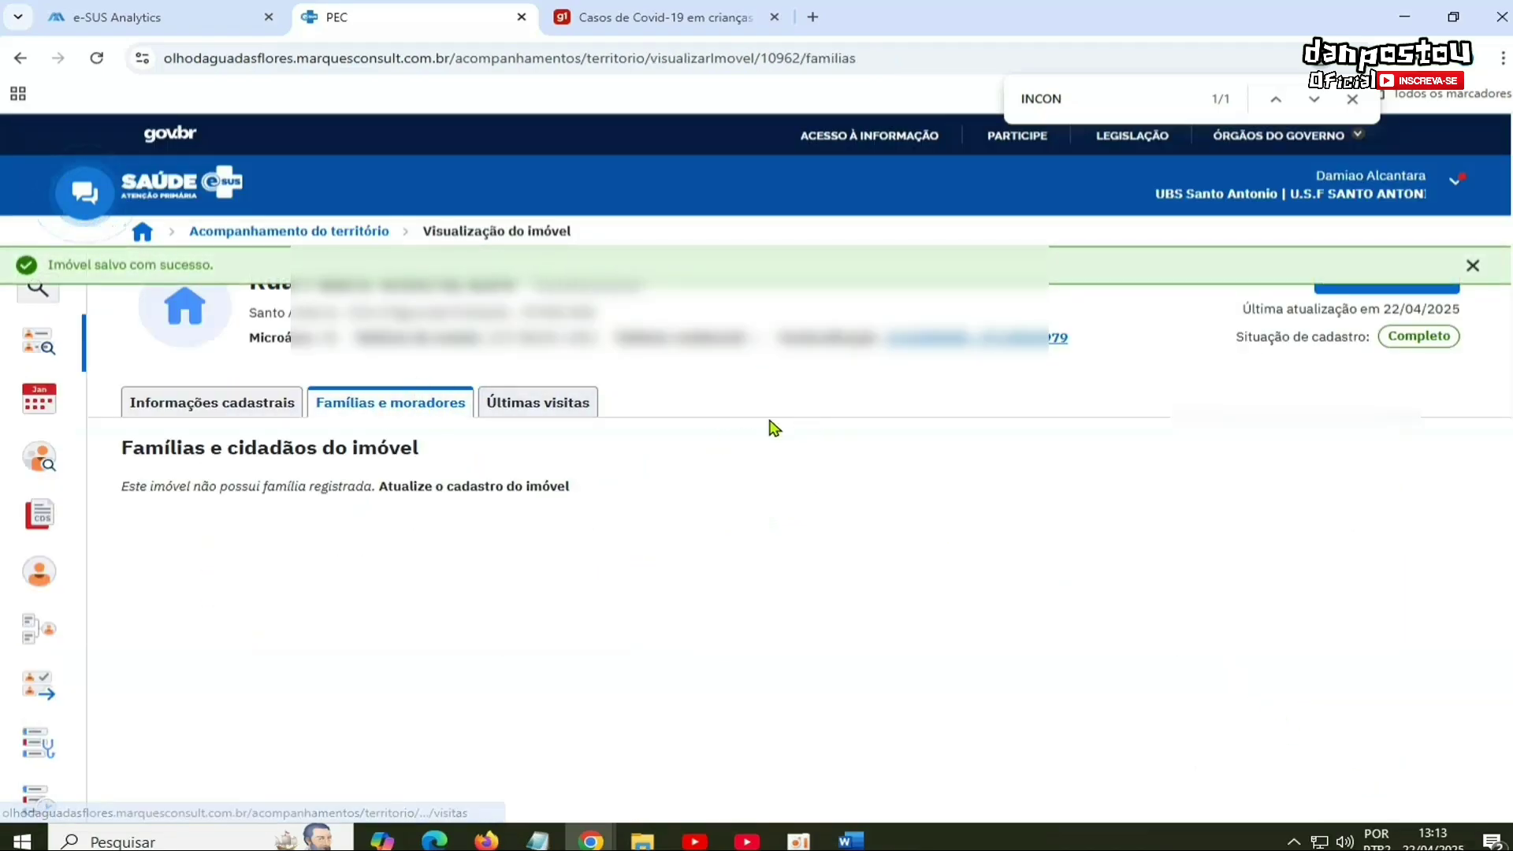
# Step: Return to Acompanhamento do território and find the next "INCON" match in the property list
pyautogui.click(284, 231)
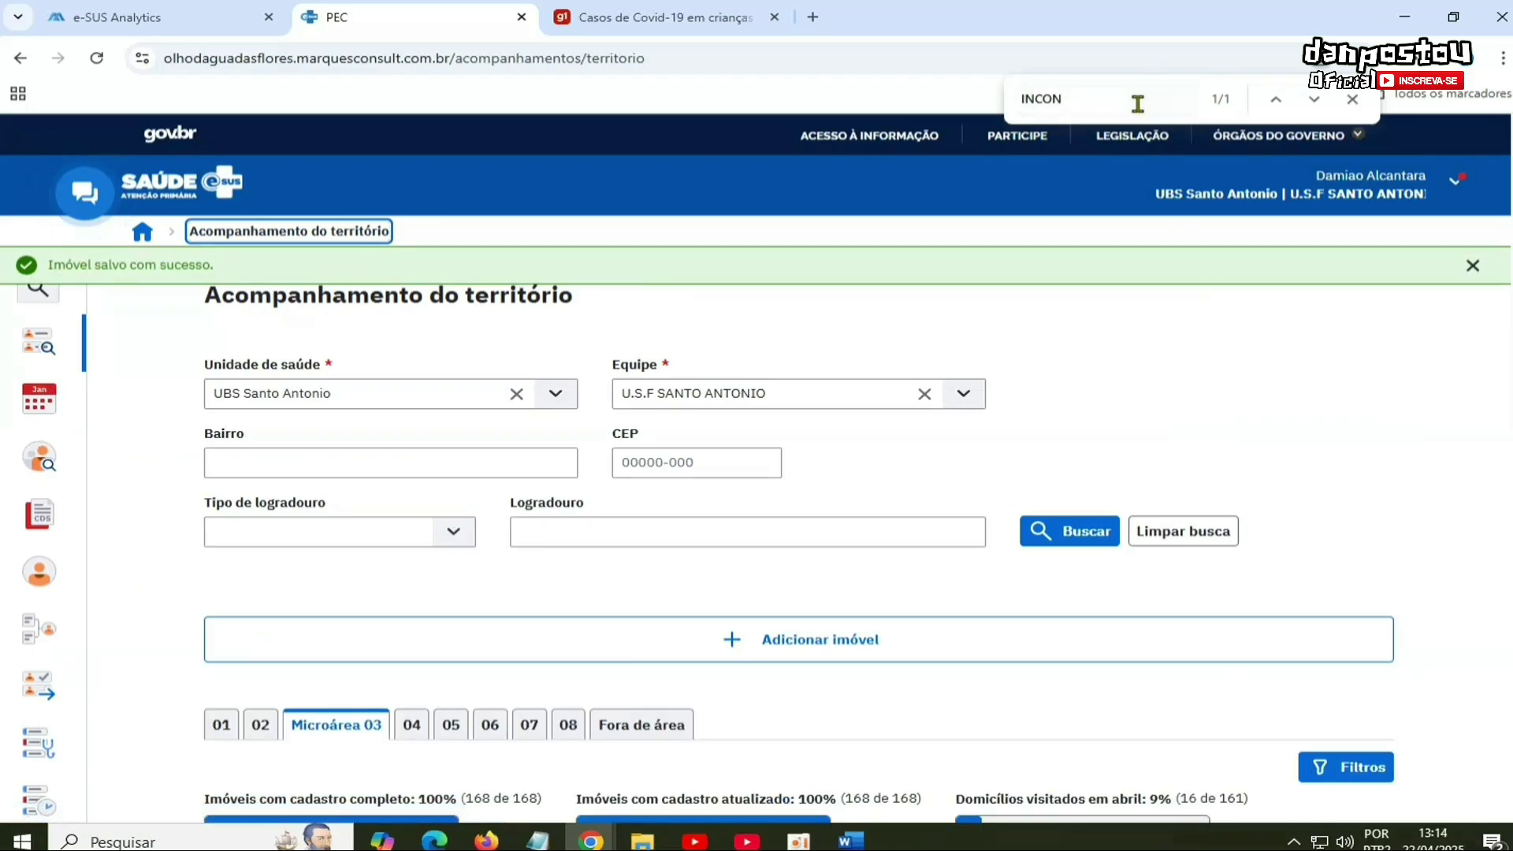
pyautogui.scroll(-8, 1074, 358)
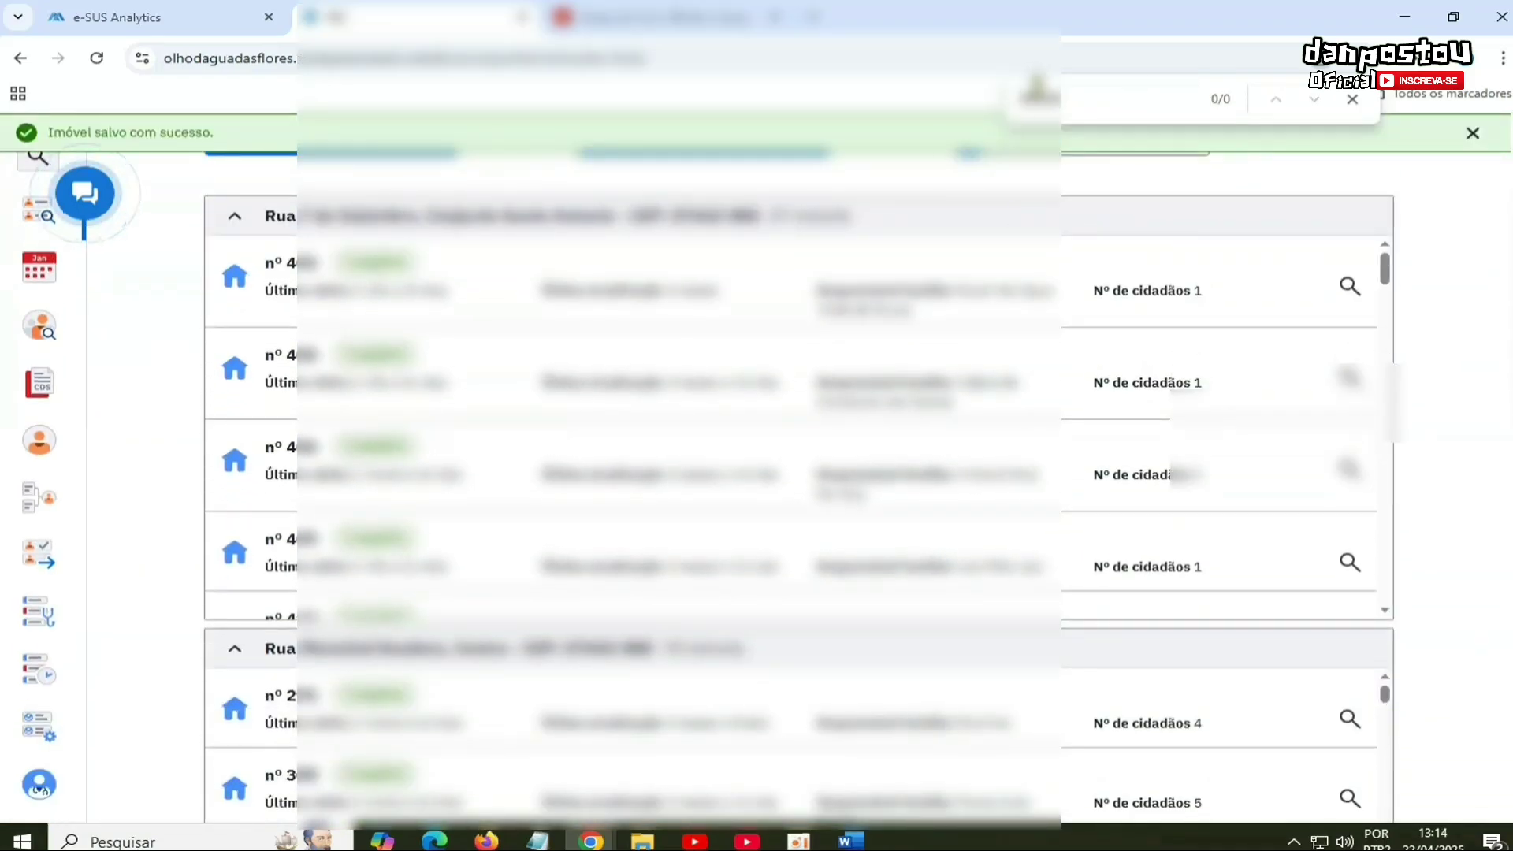
pyautogui.scroll(-5, 1221, 426)
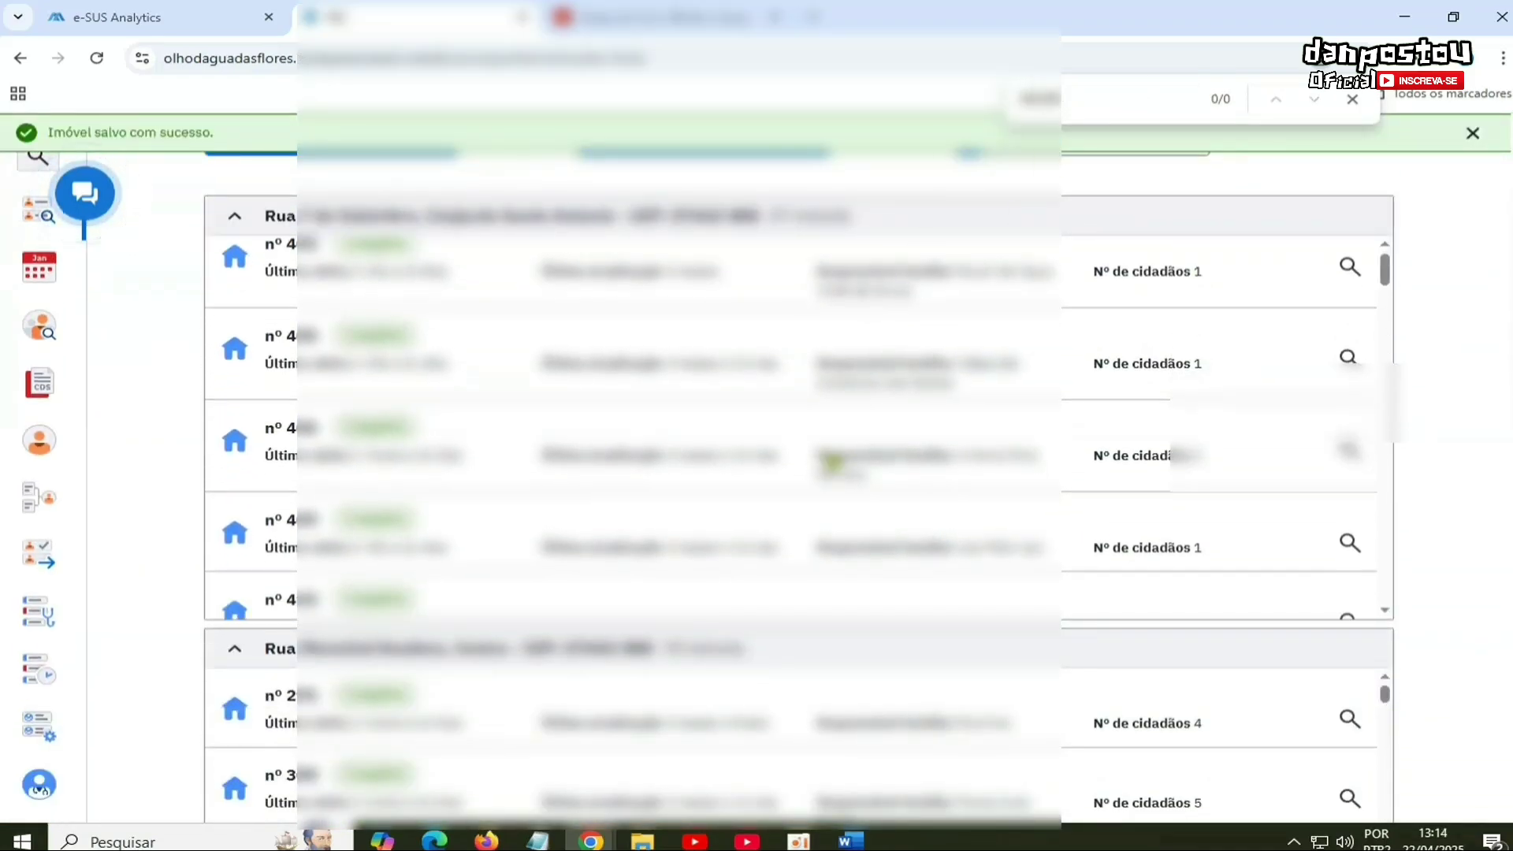
pyautogui.press('Return')
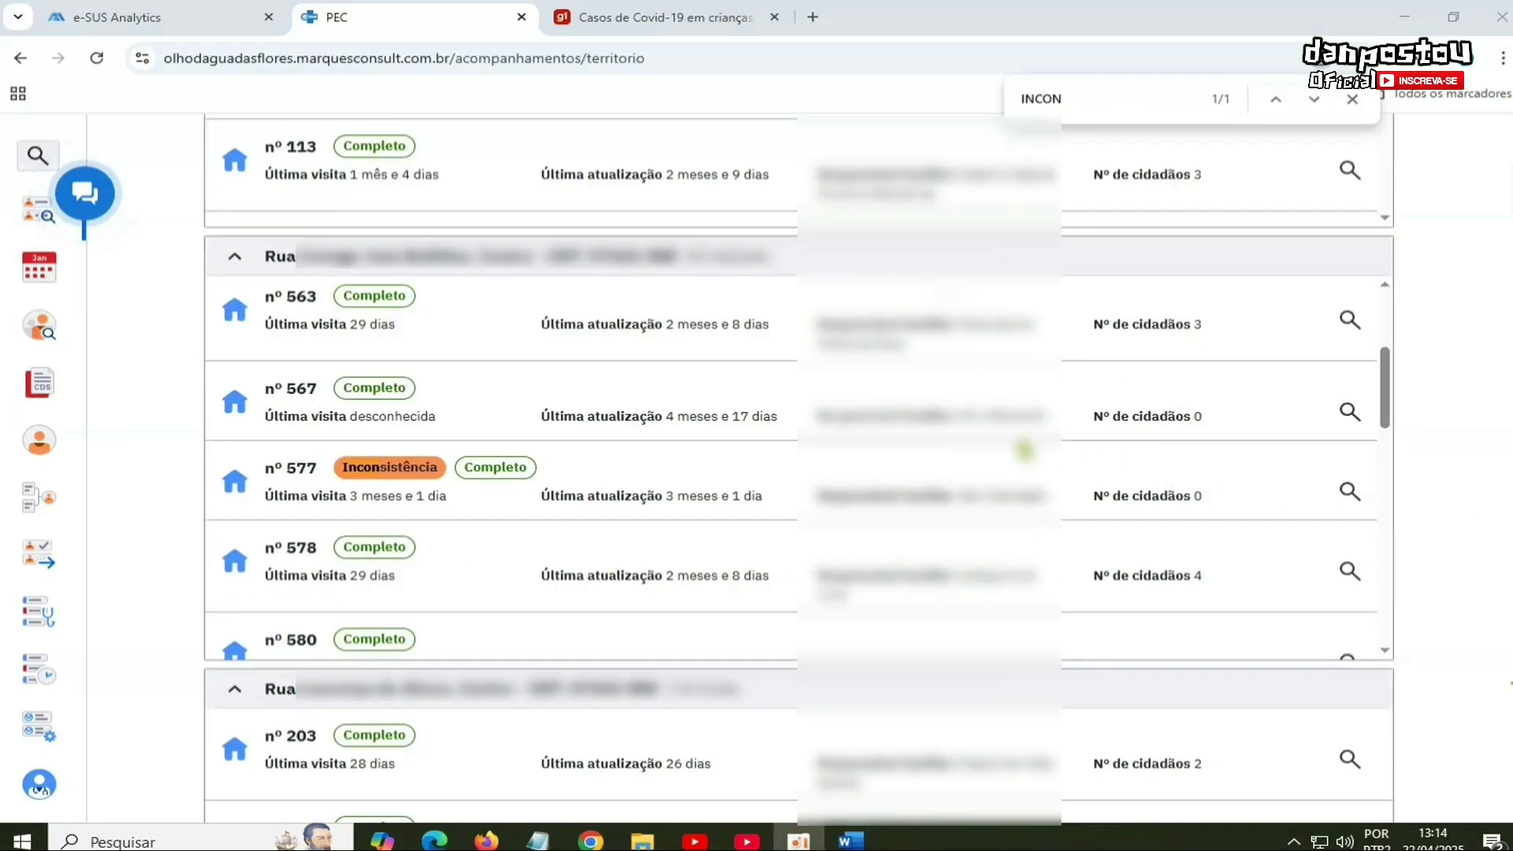
# Step: Open the flagged property's families and residents page and review the "Responsável com mudança de território" inconsistency
pyautogui.click(1348, 493)
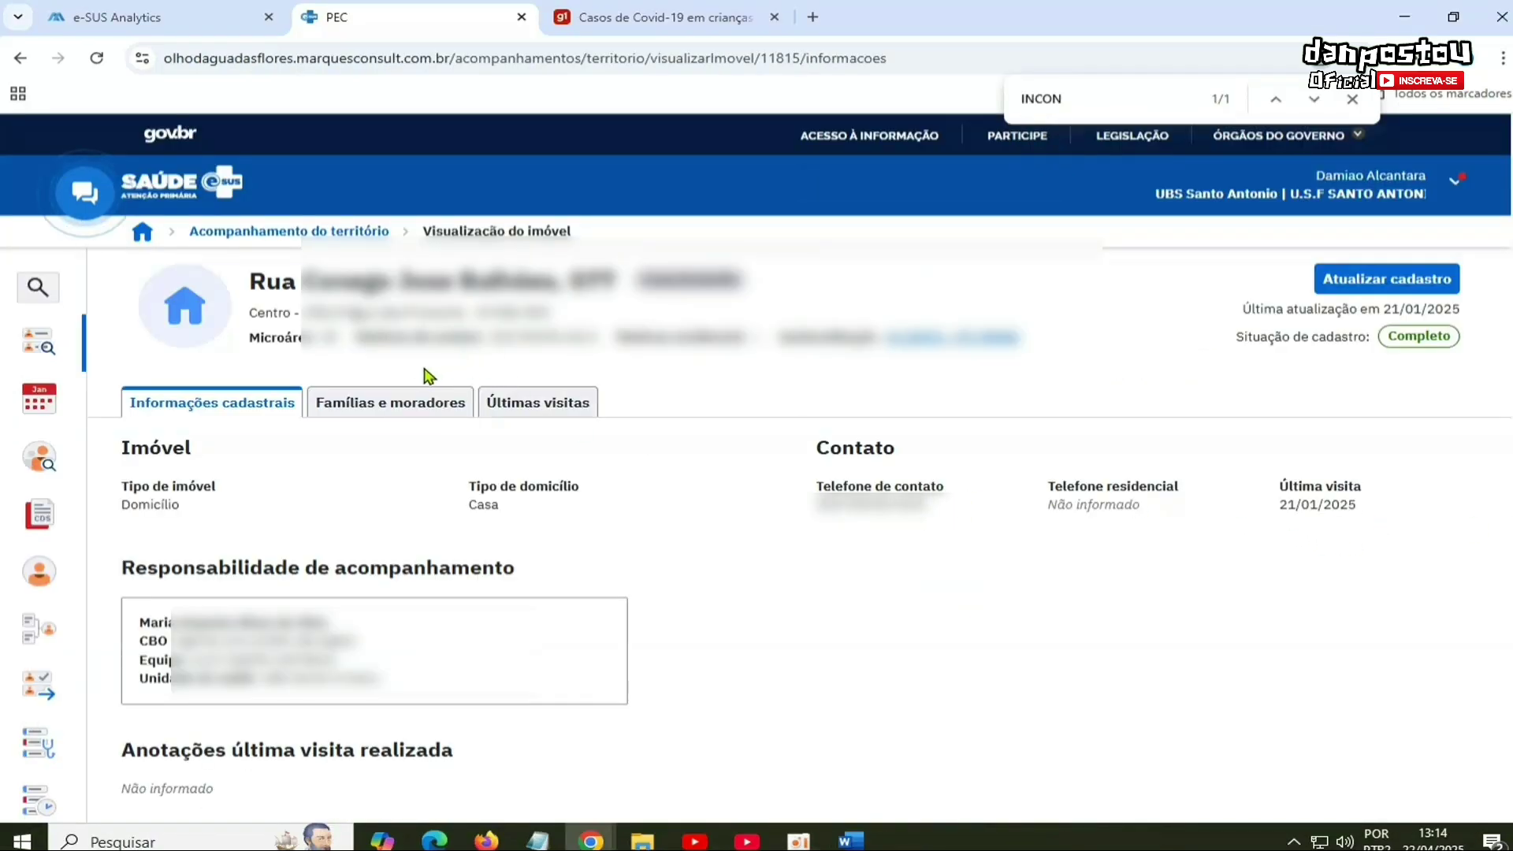
pyautogui.click(465, 400)
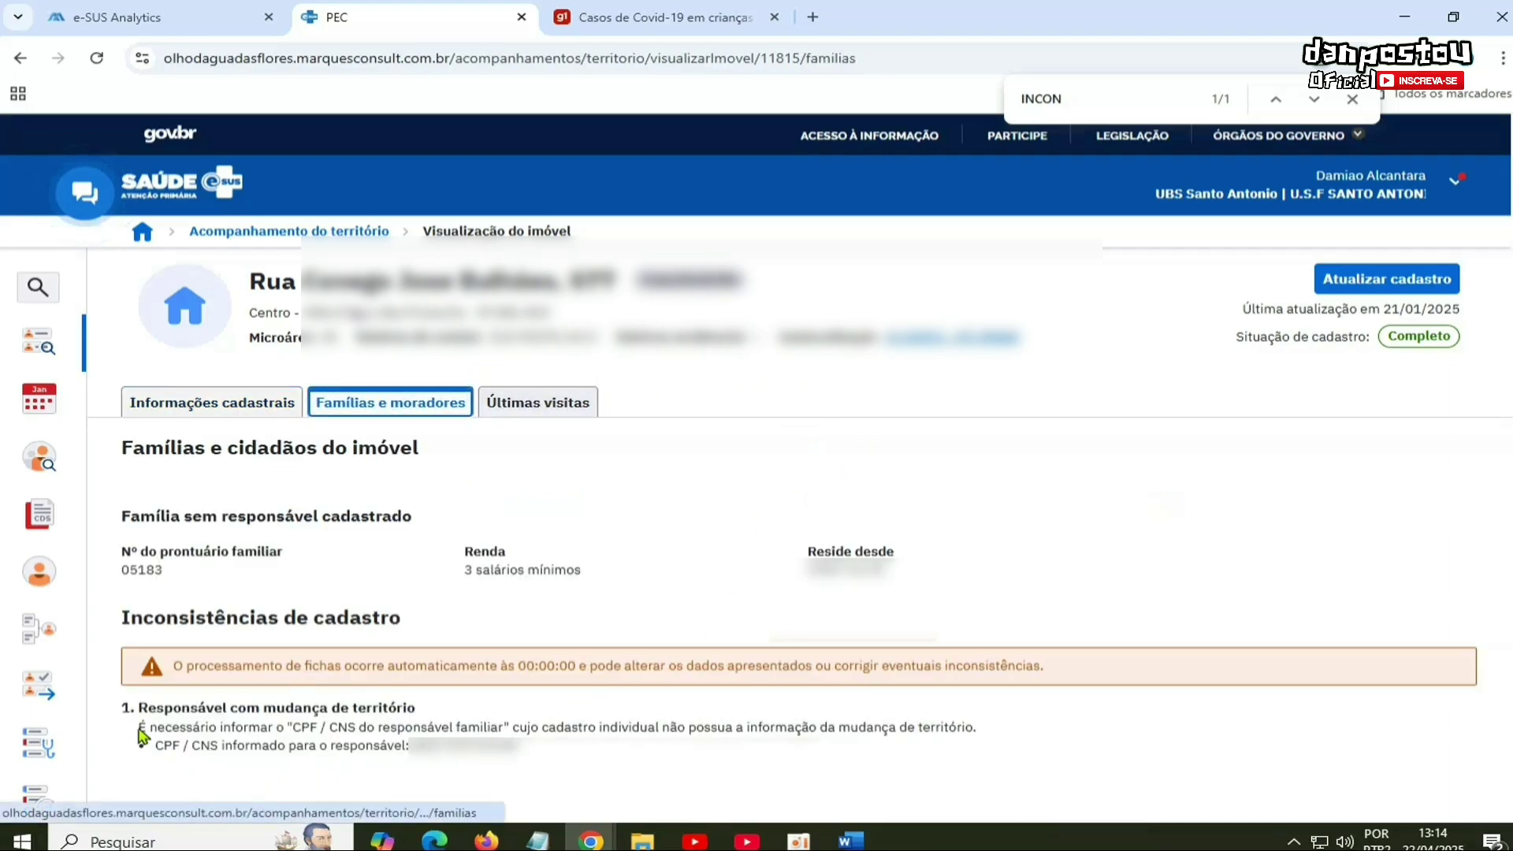
pyautogui.moveTo(139, 708); pyautogui.dragTo(431, 719)
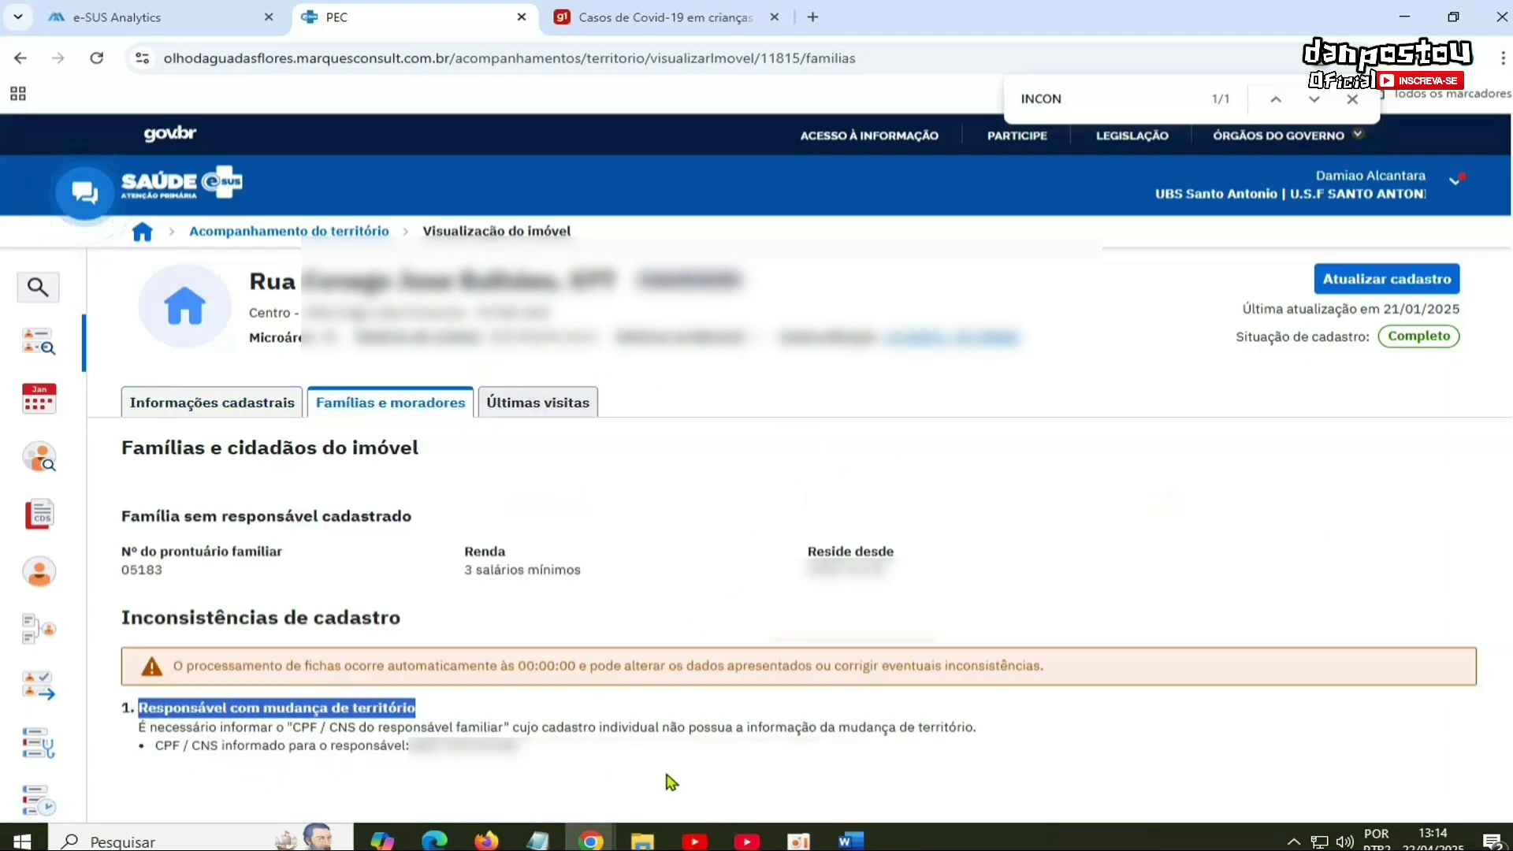
pyautogui.click(118, 557)
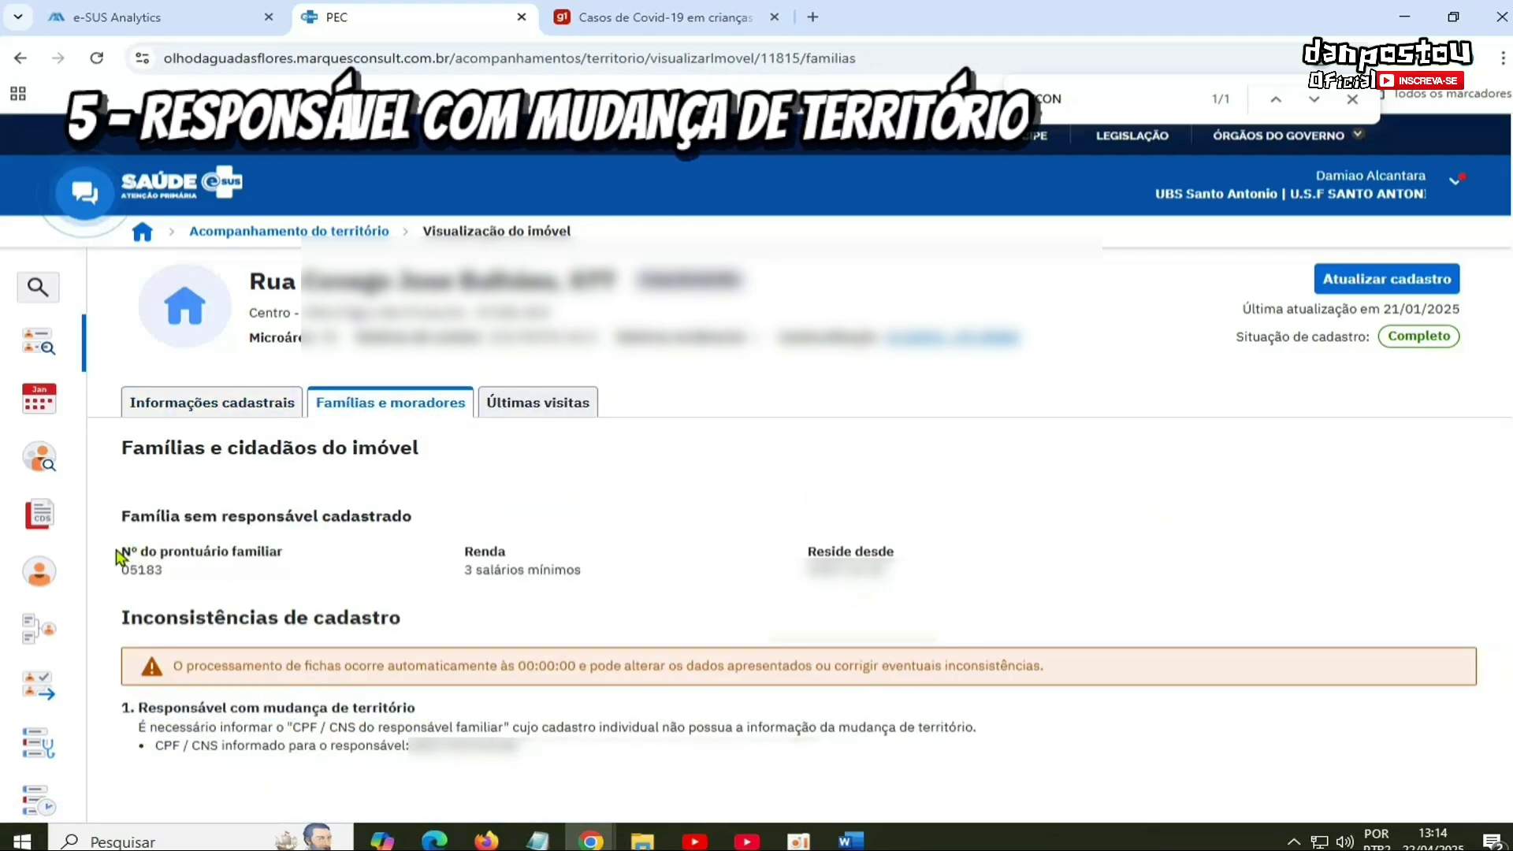
pyautogui.moveTo(119, 515); pyautogui.dragTo(948, 583)
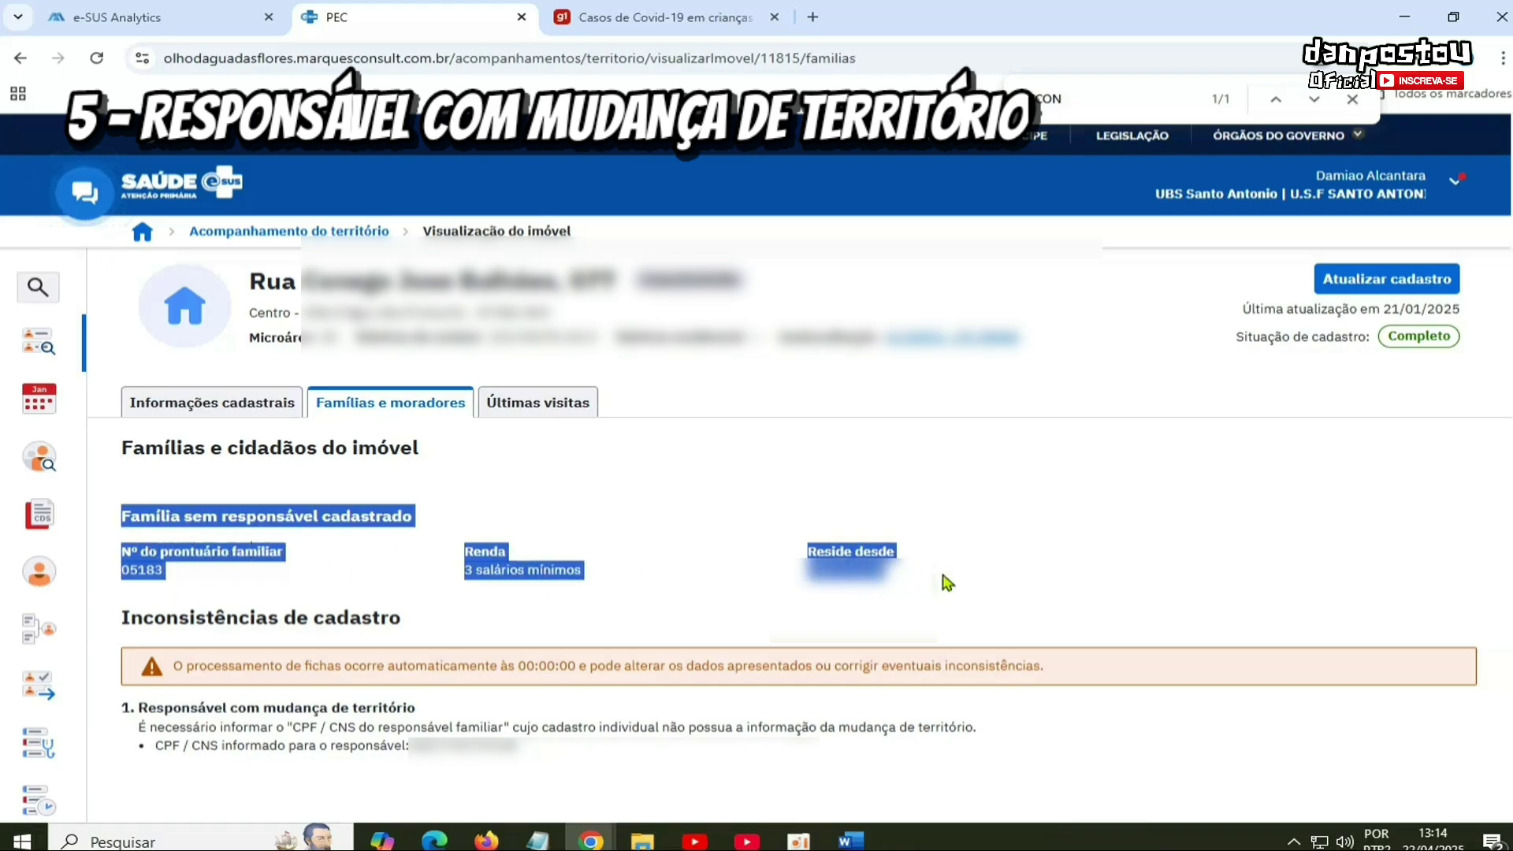
pyautogui.moveTo(134, 710); pyautogui.dragTo(468, 769)
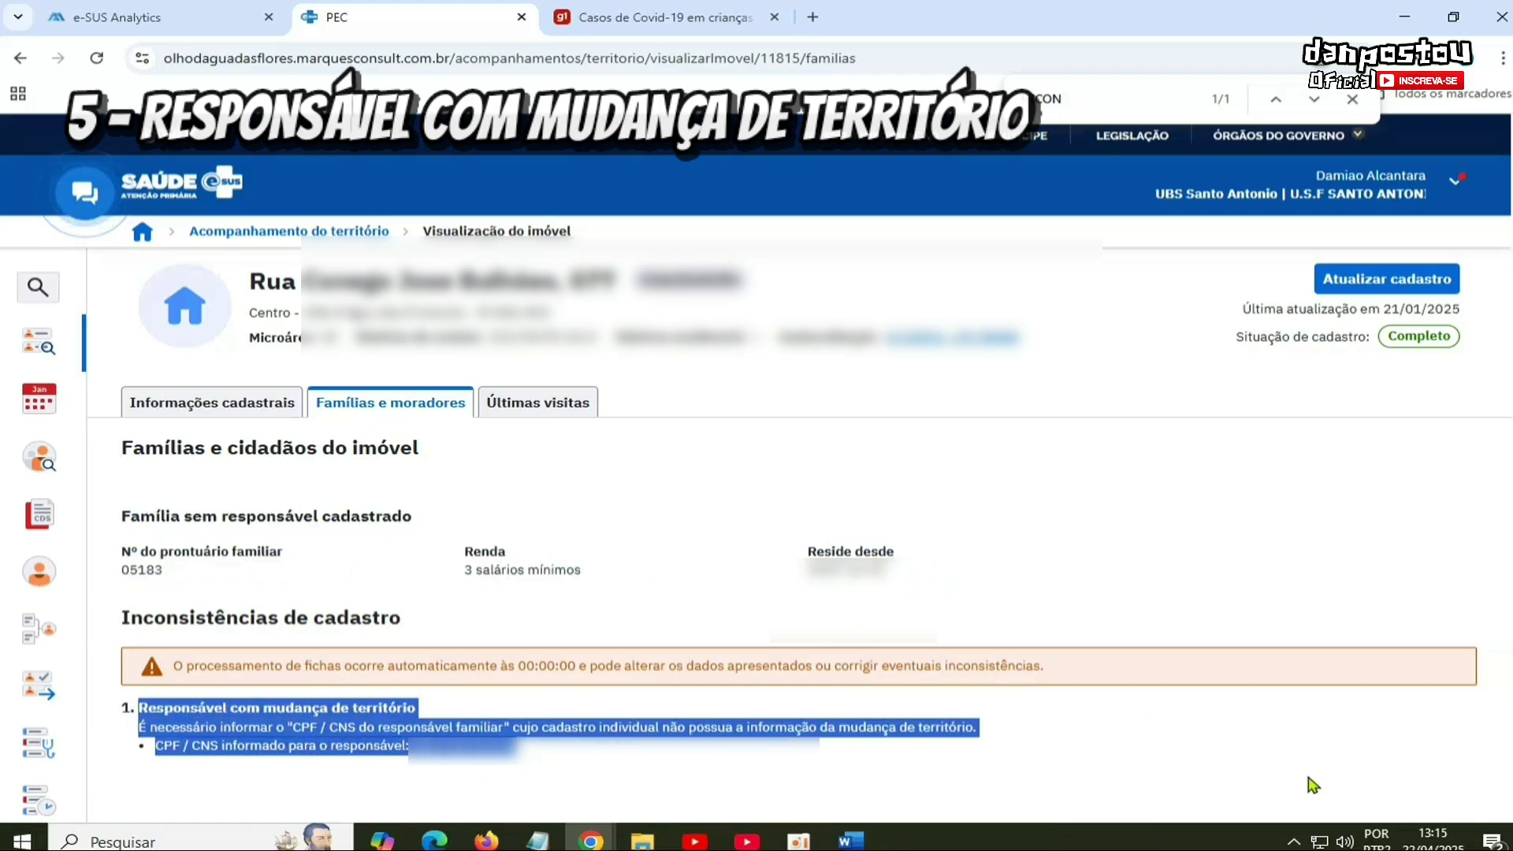
pyautogui.hotkey('alt', 'Tab')
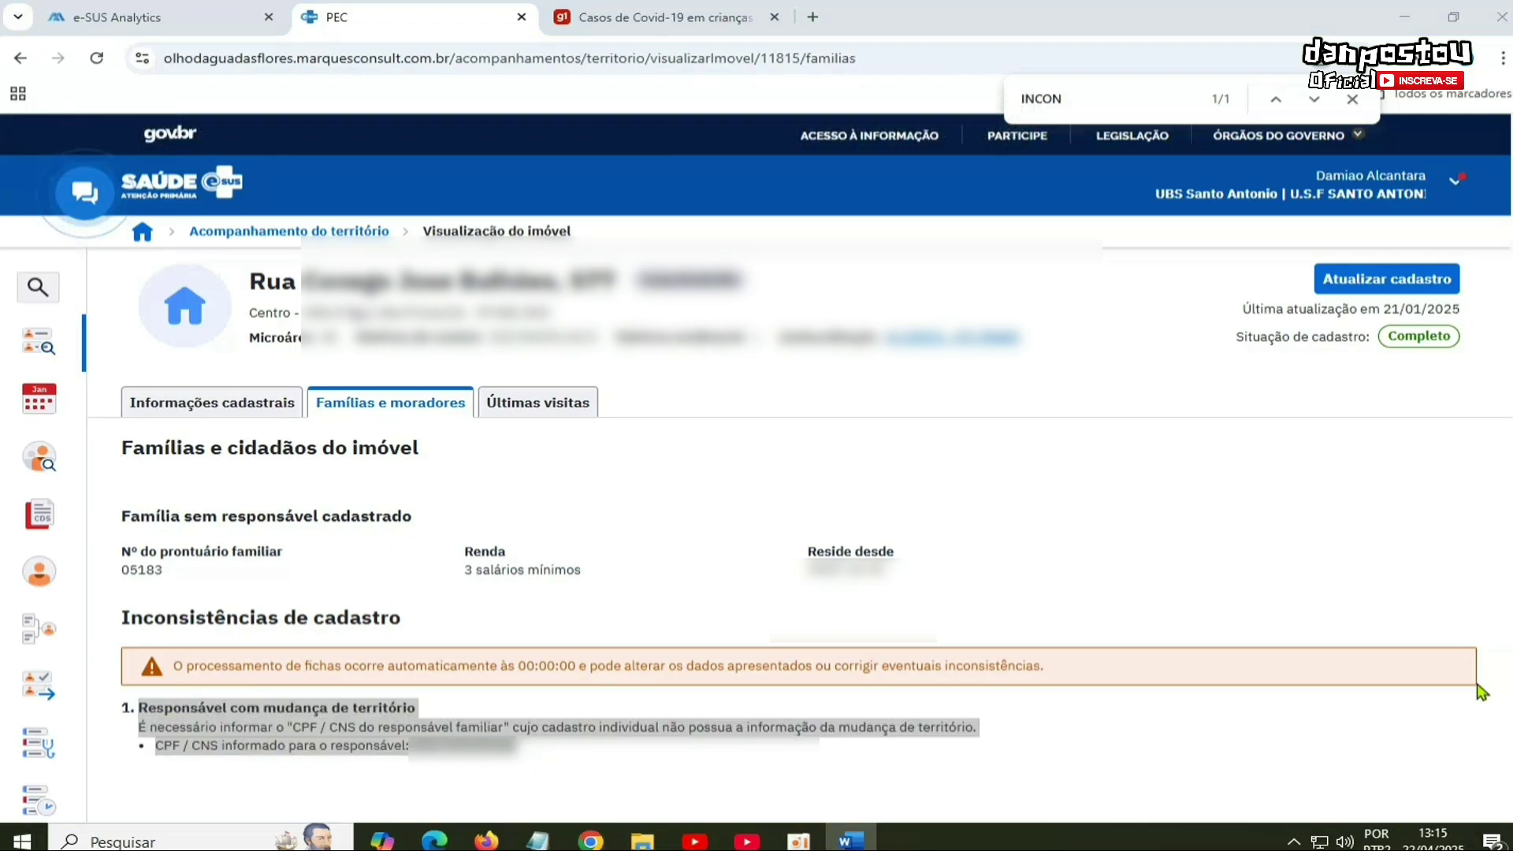
pyautogui.click(1098, 768)
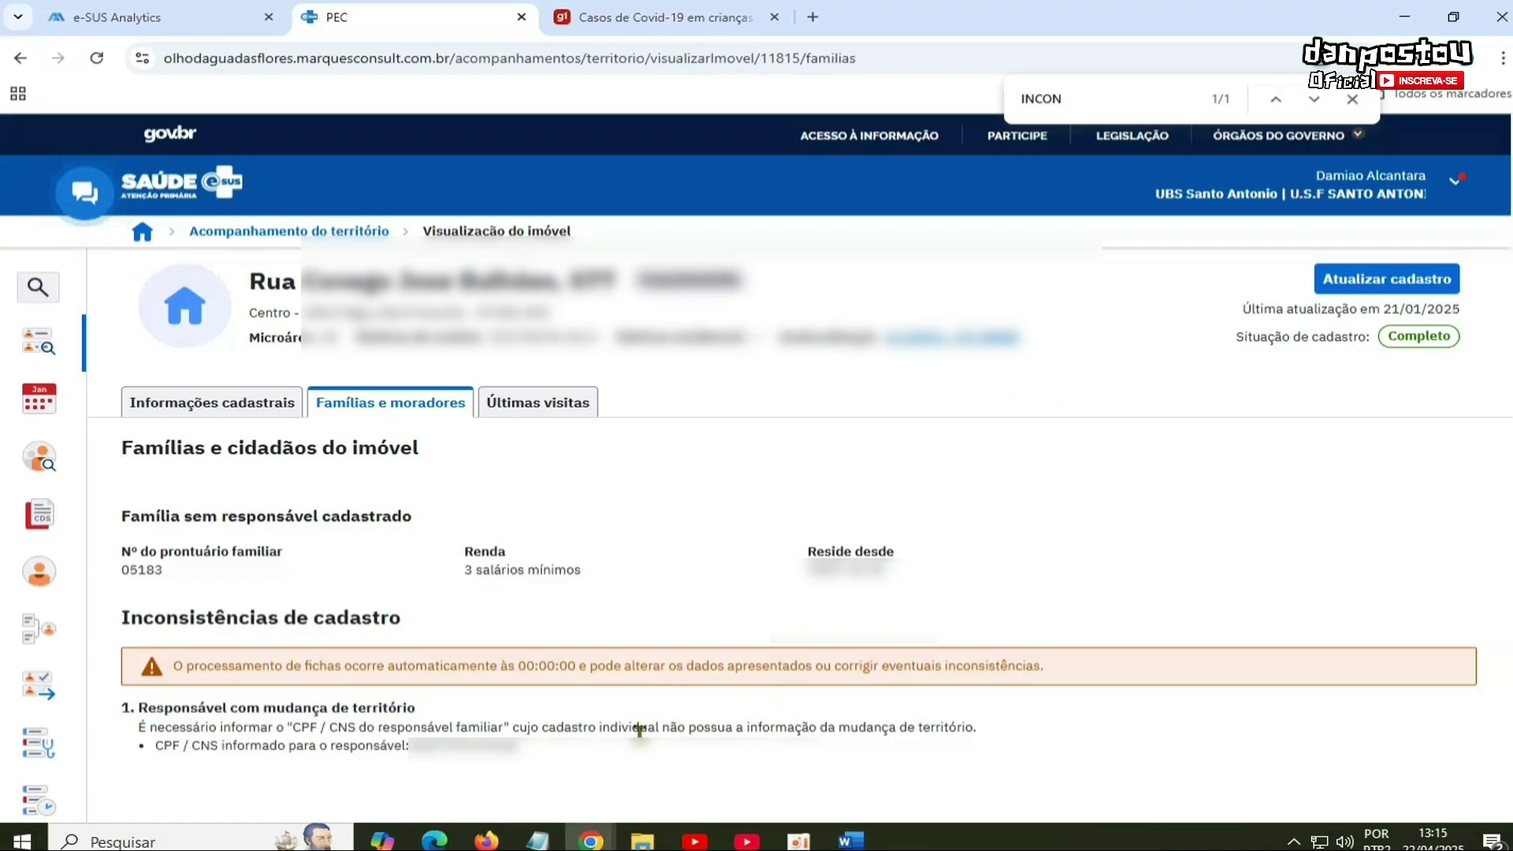
# Step: Update the property's registration by adding the citizen with the CPF/CNS reported in the inconsistency to the family without a responsible citizen
pyautogui.moveTo(520, 747); pyautogui.dragTo(409, 748)
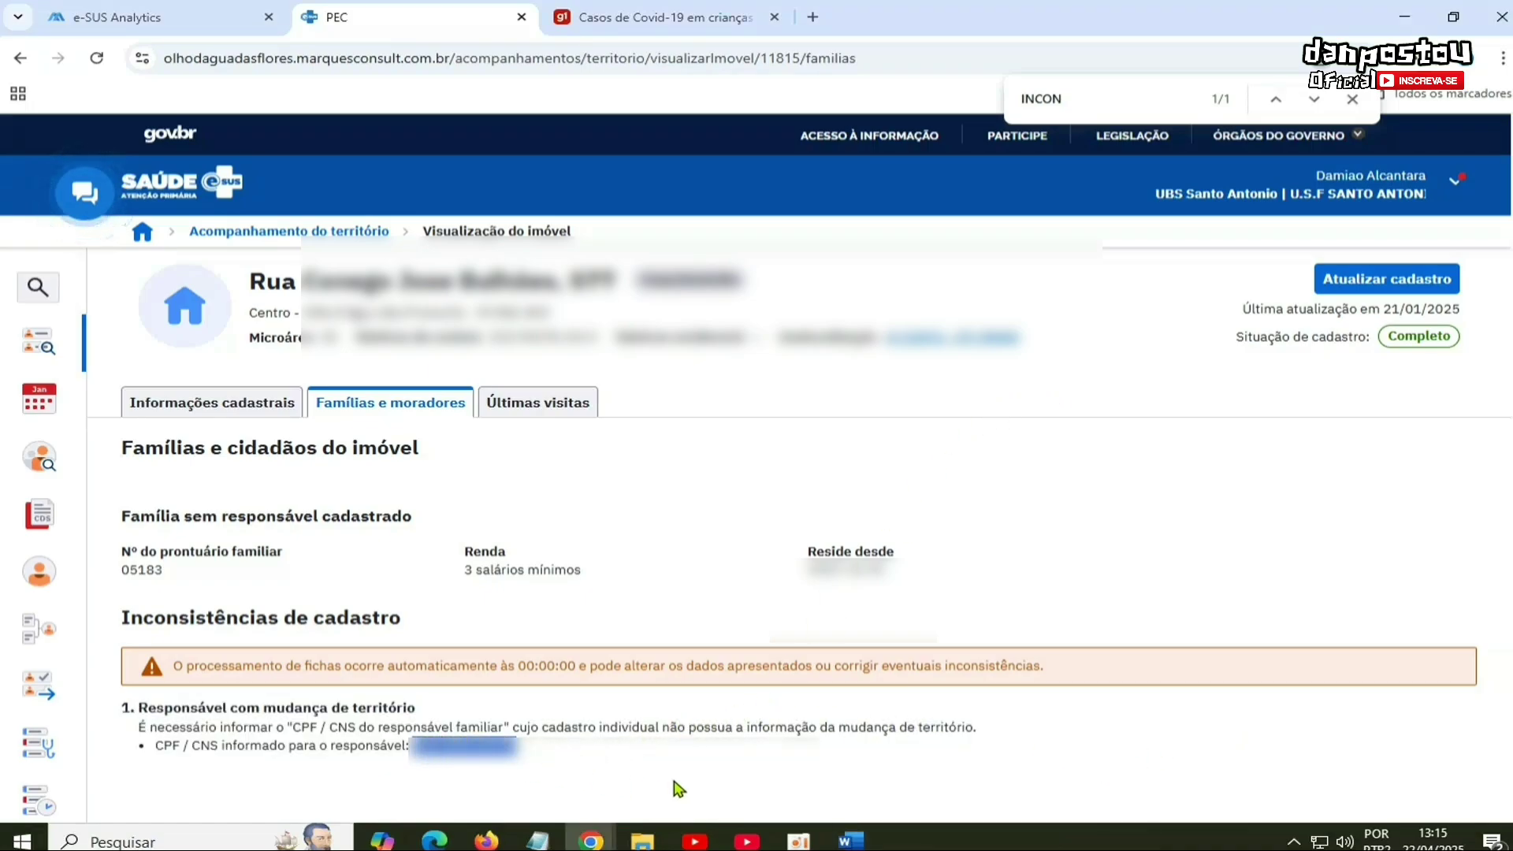
pyautogui.click(1413, 281)
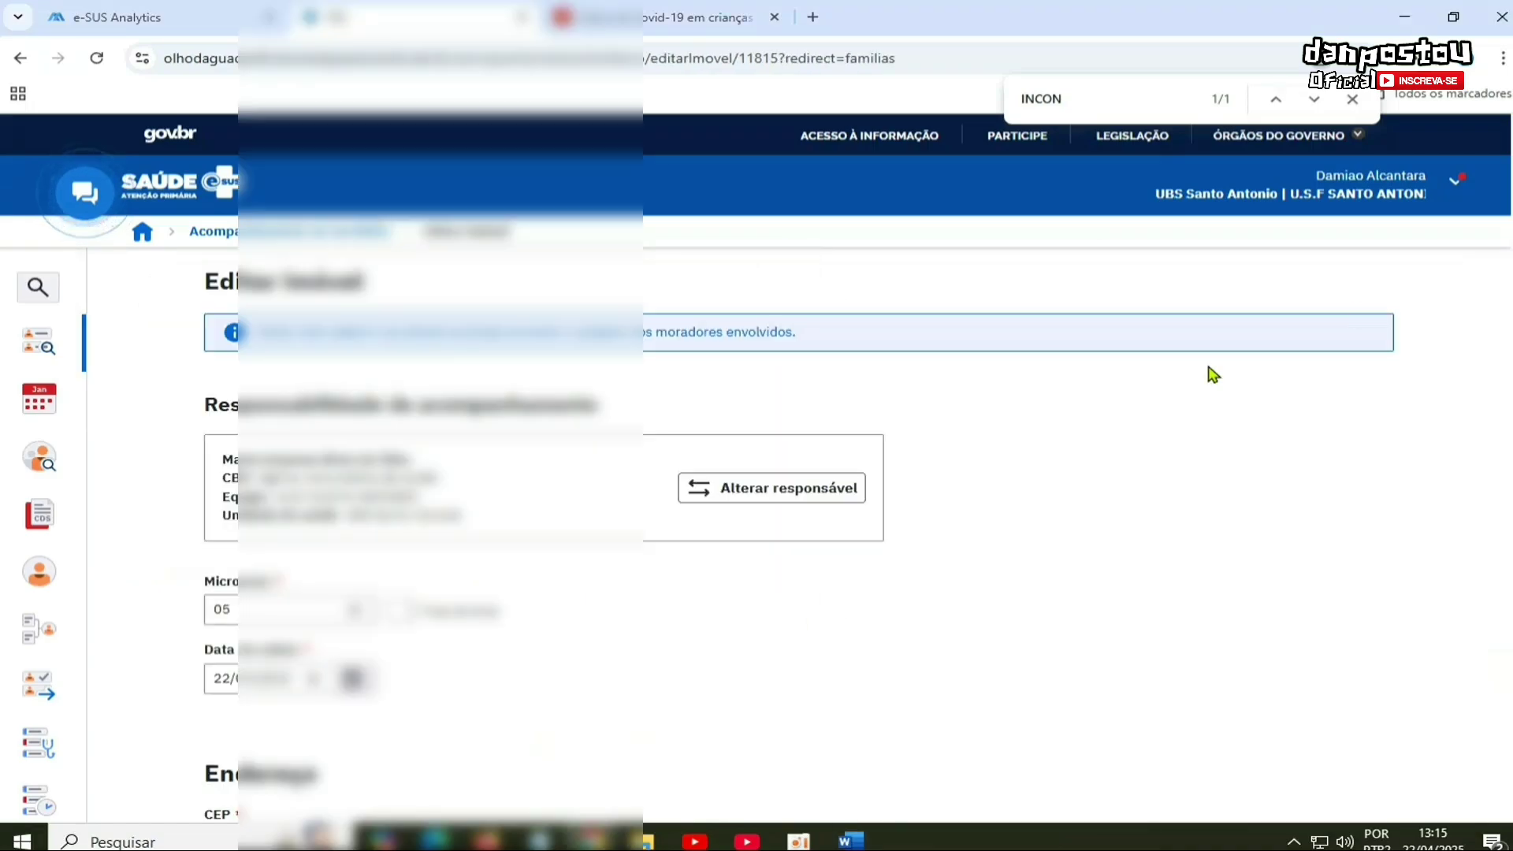
pyautogui.scroll(-15, 1027, 527)
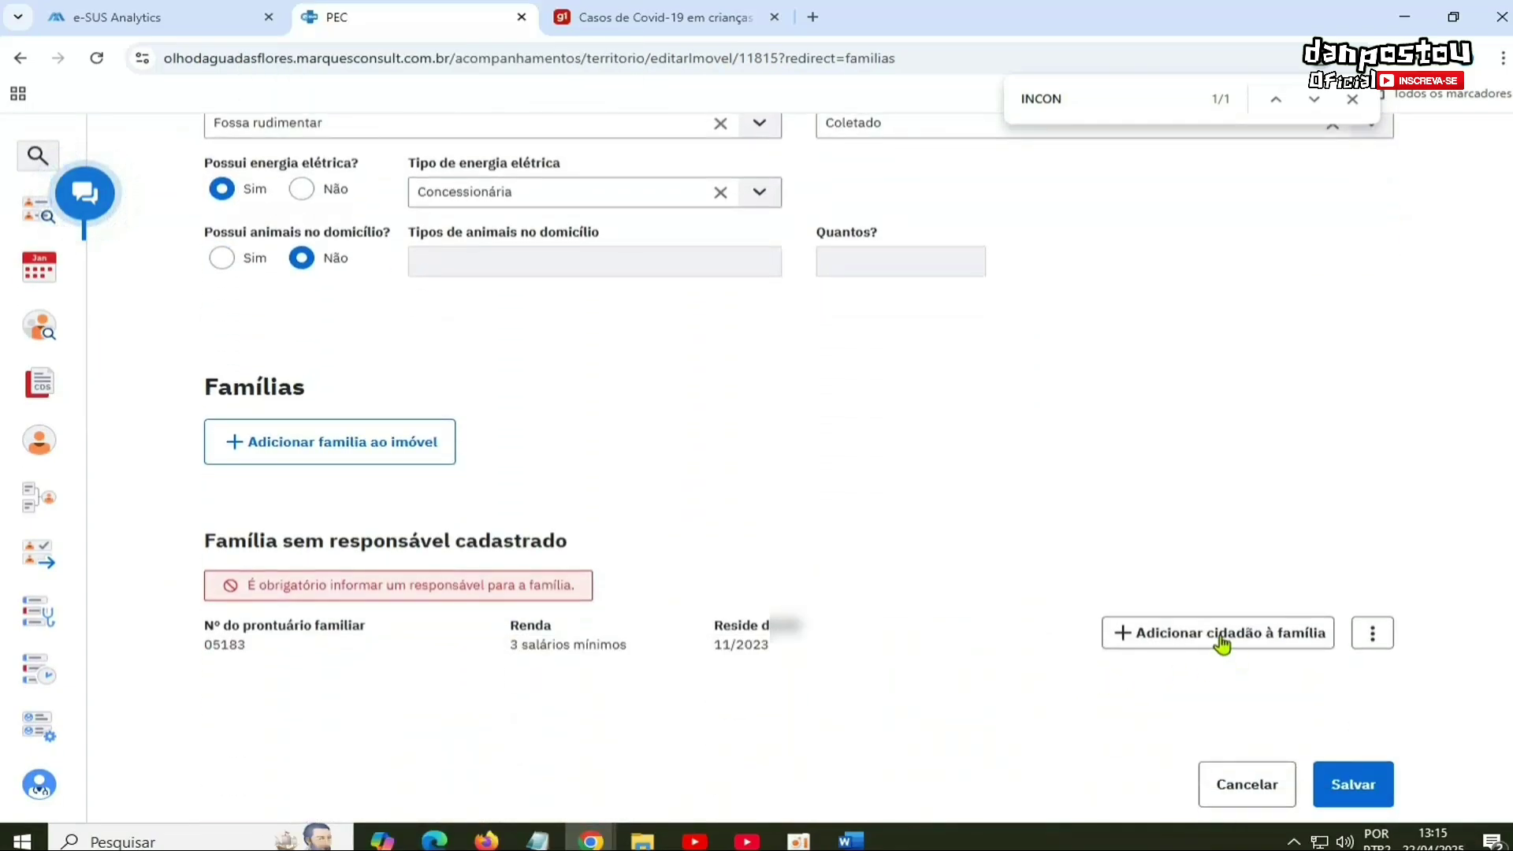
pyautogui.click(1220, 636)
pyautogui.click(790, 430)
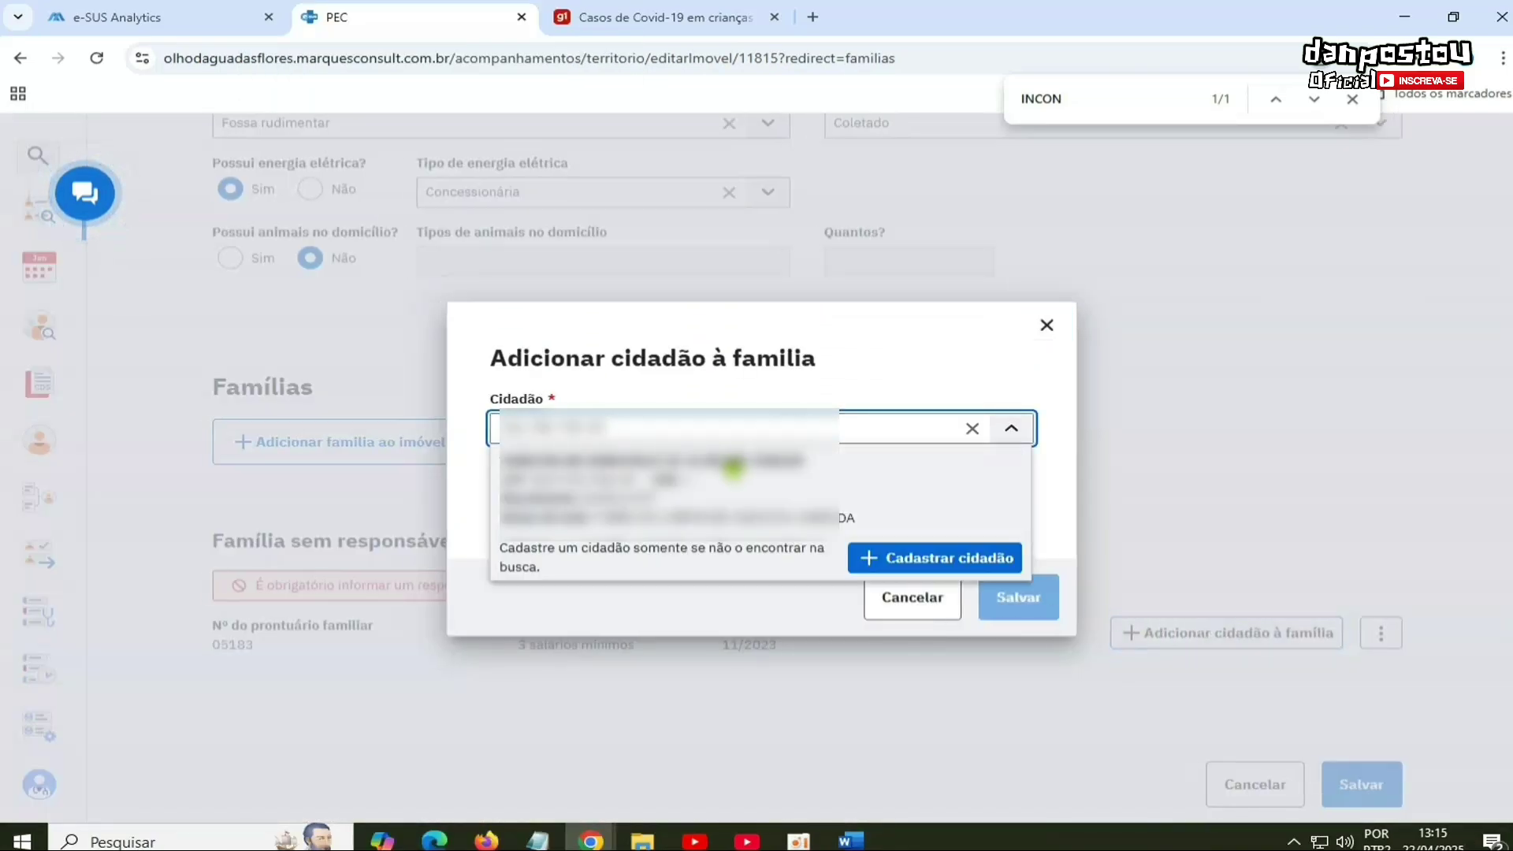
pyautogui.click(791, 496)
pyautogui.click(1031, 612)
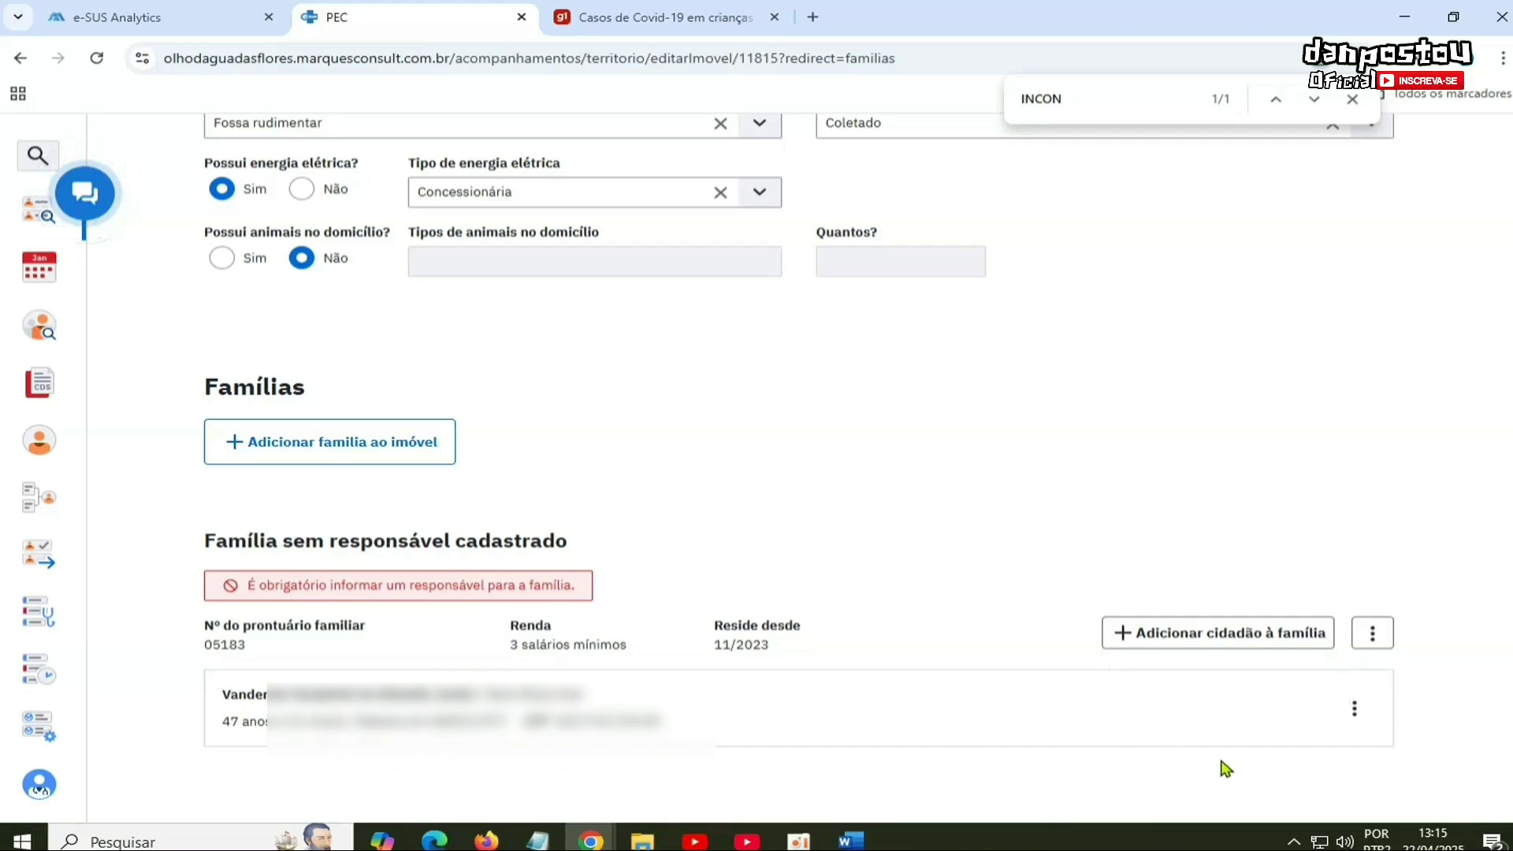
# Step: Try marking the family as moved without a defined responsible citizen, and undo the moved status
pyautogui.click(1372, 633)
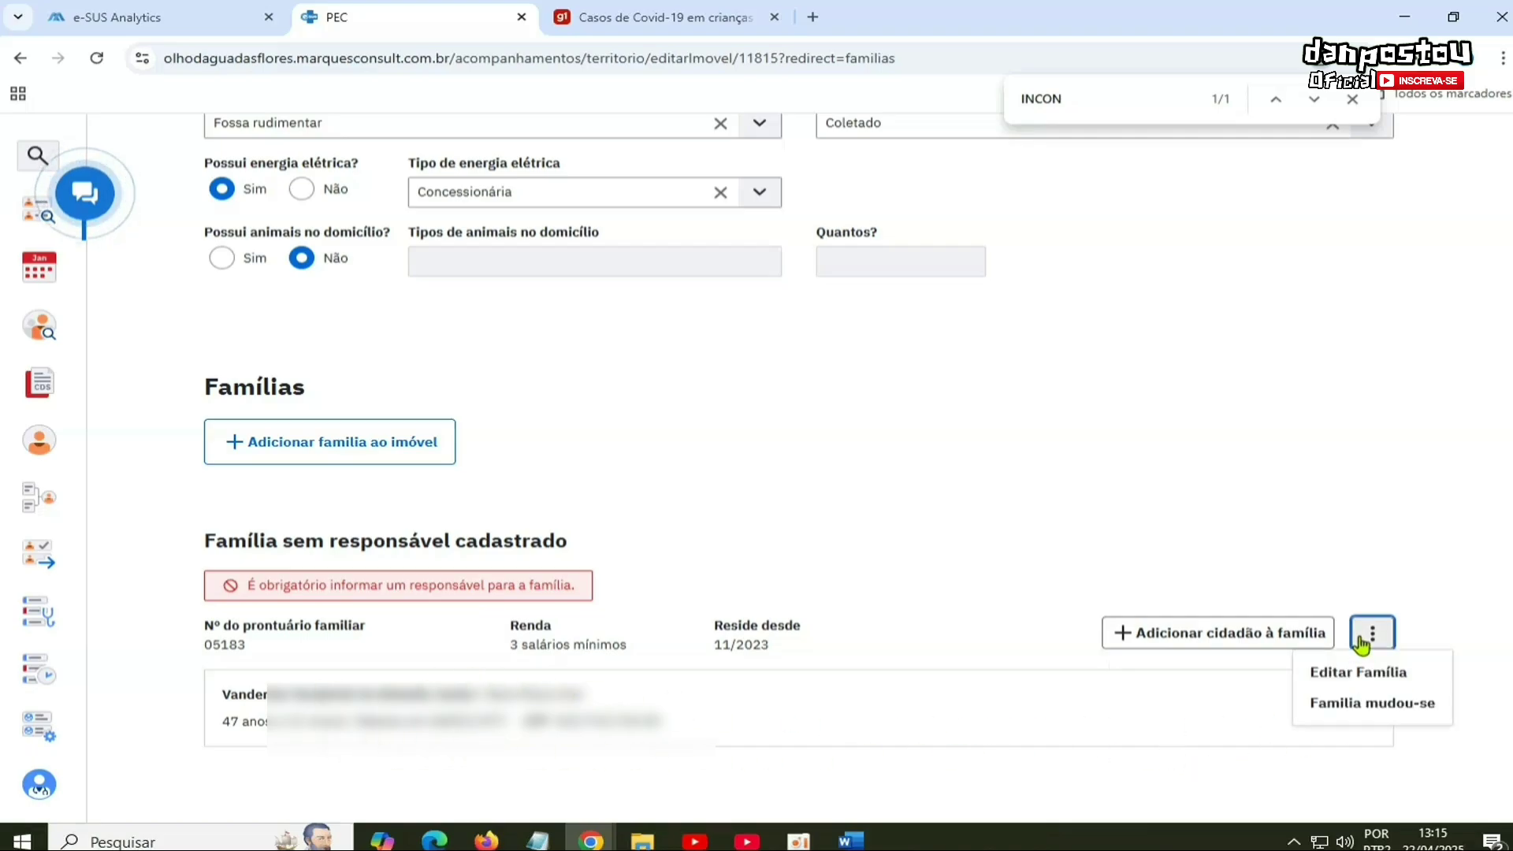
pyautogui.click(1391, 710)
pyautogui.click(956, 581)
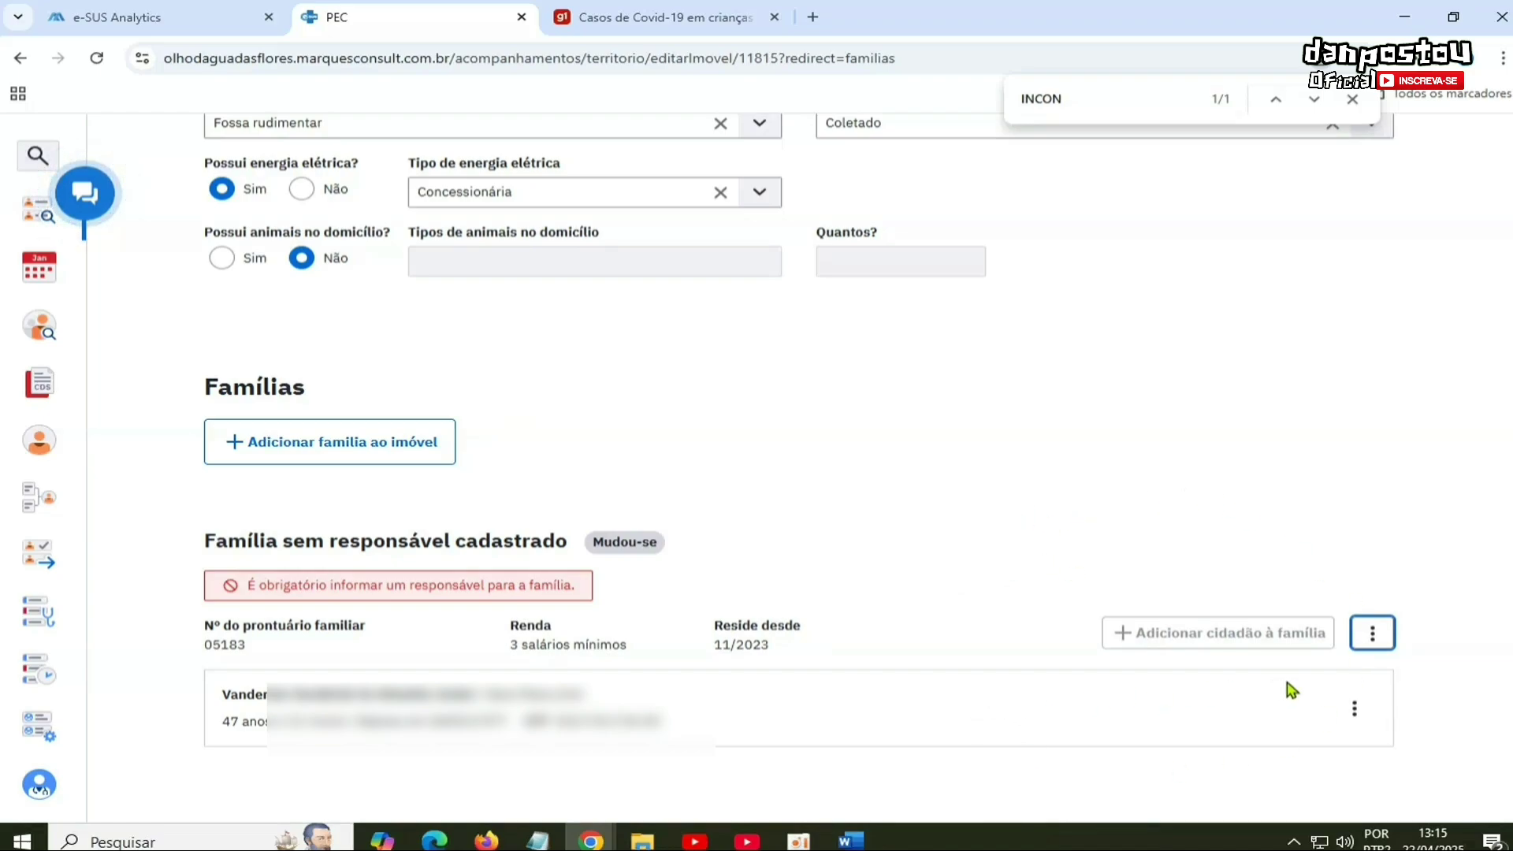
pyautogui.click(1355, 709)
pyautogui.click(1439, 745)
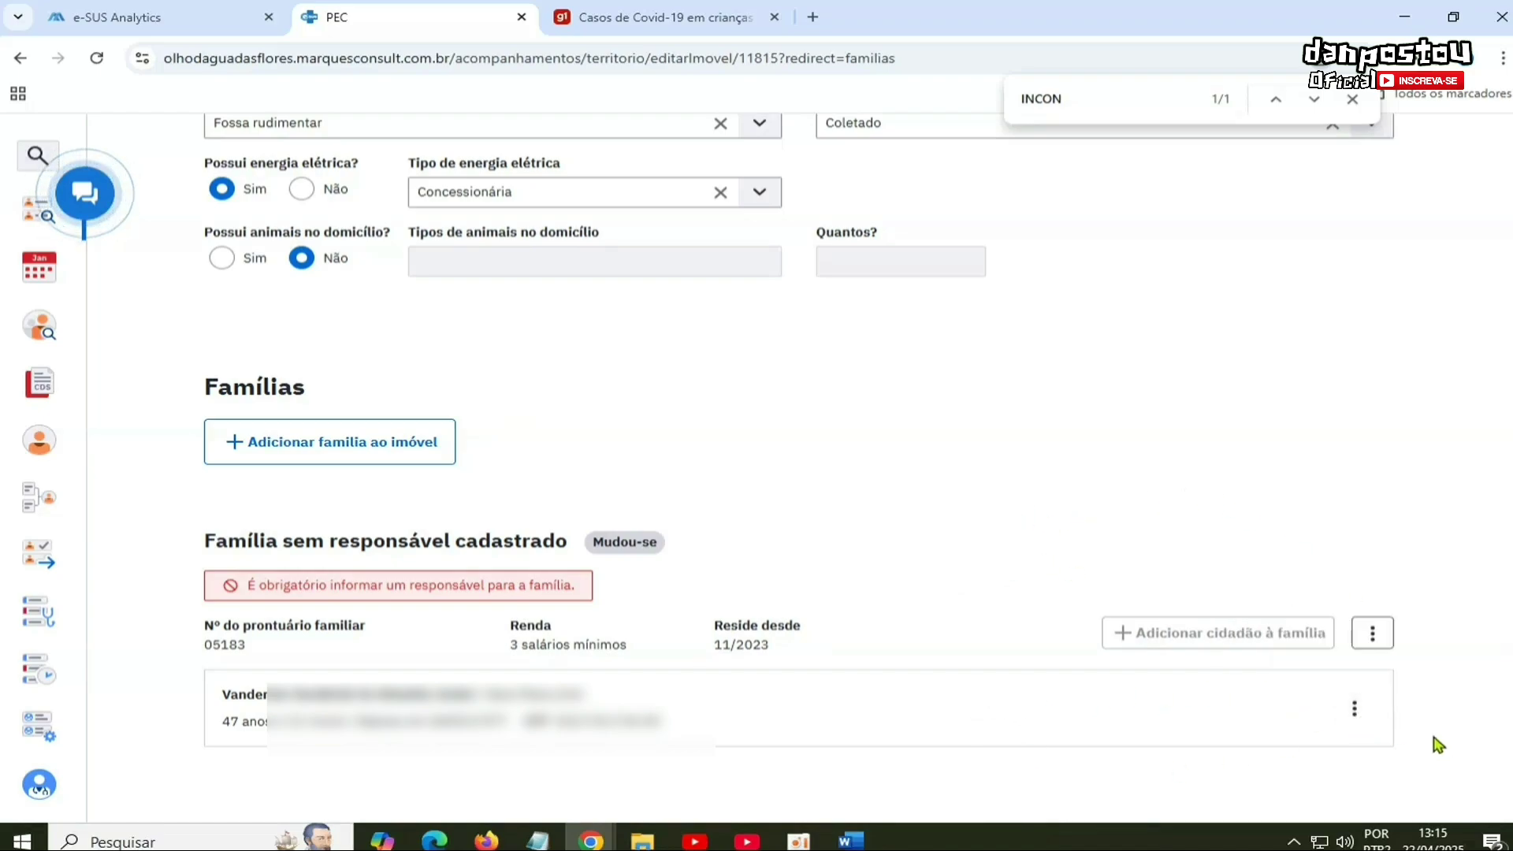
pyautogui.click(1372, 633)
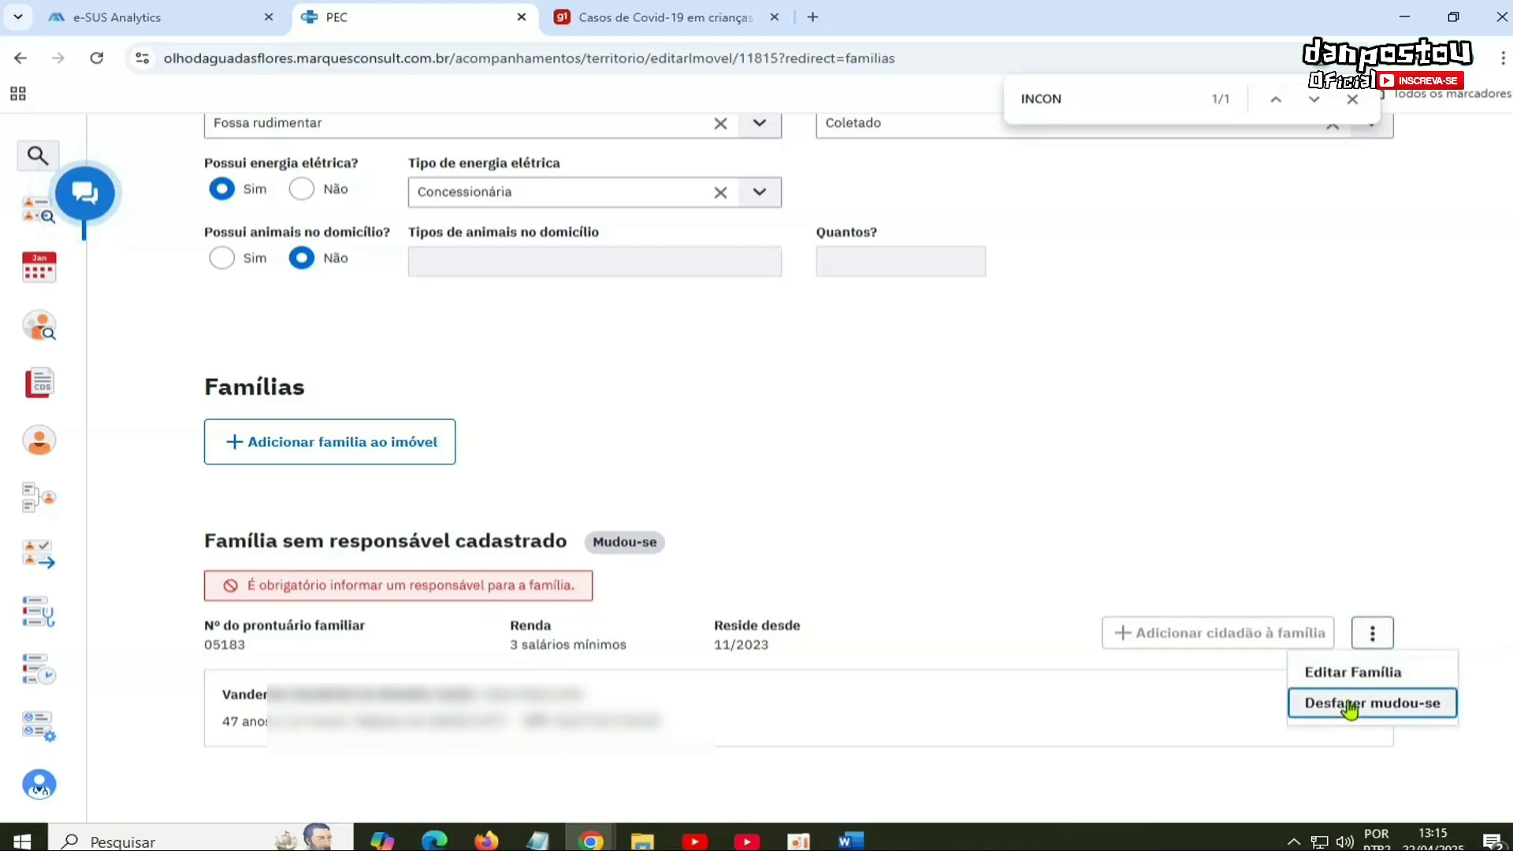
pyautogui.click(1351, 705)
pyautogui.click(1352, 712)
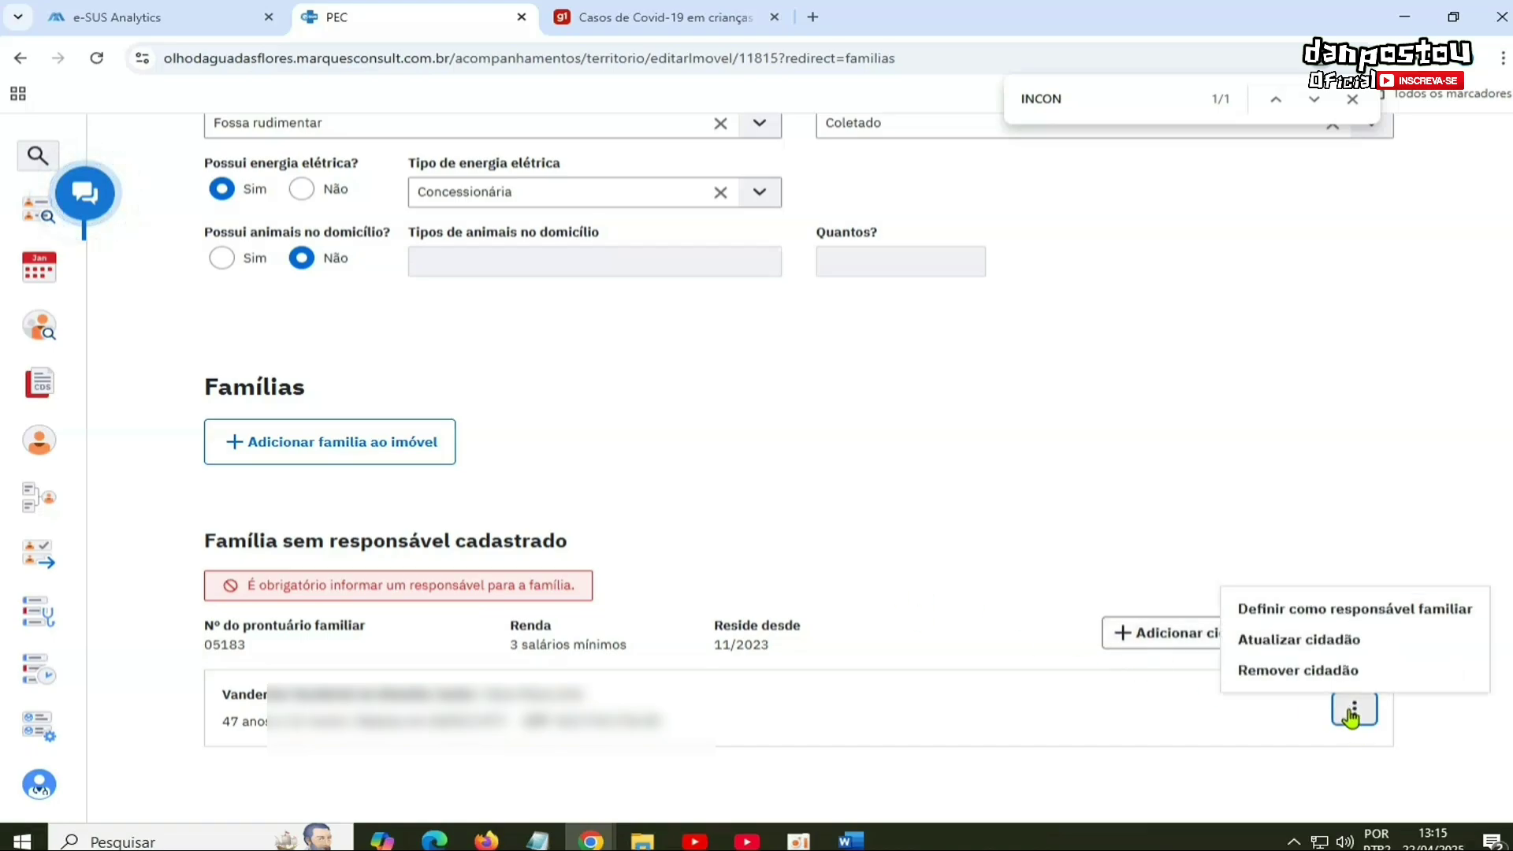
pyautogui.click(1285, 611)
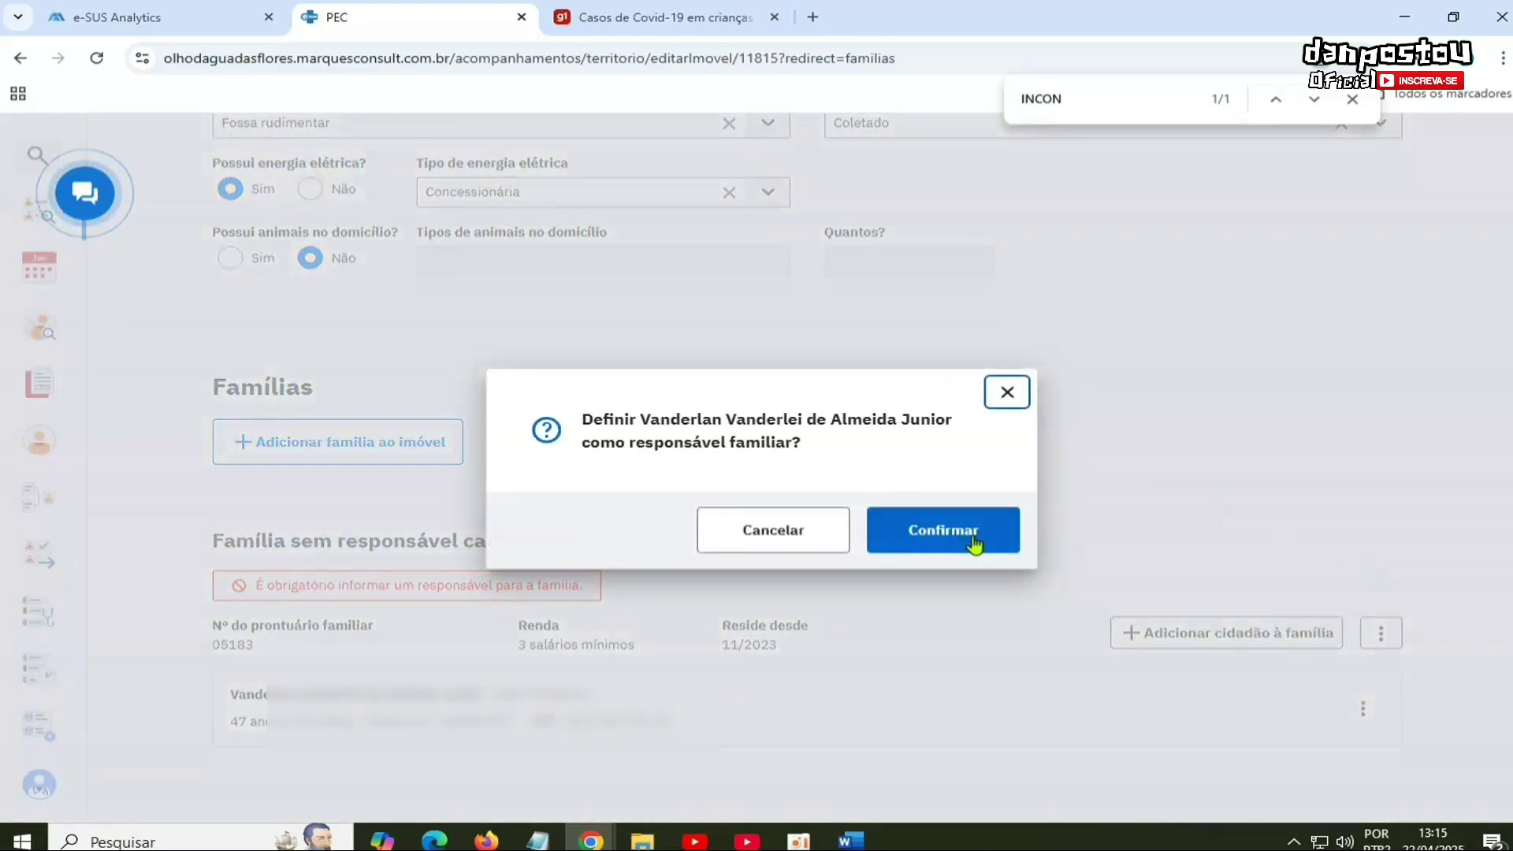
pyautogui.click(1007, 392)
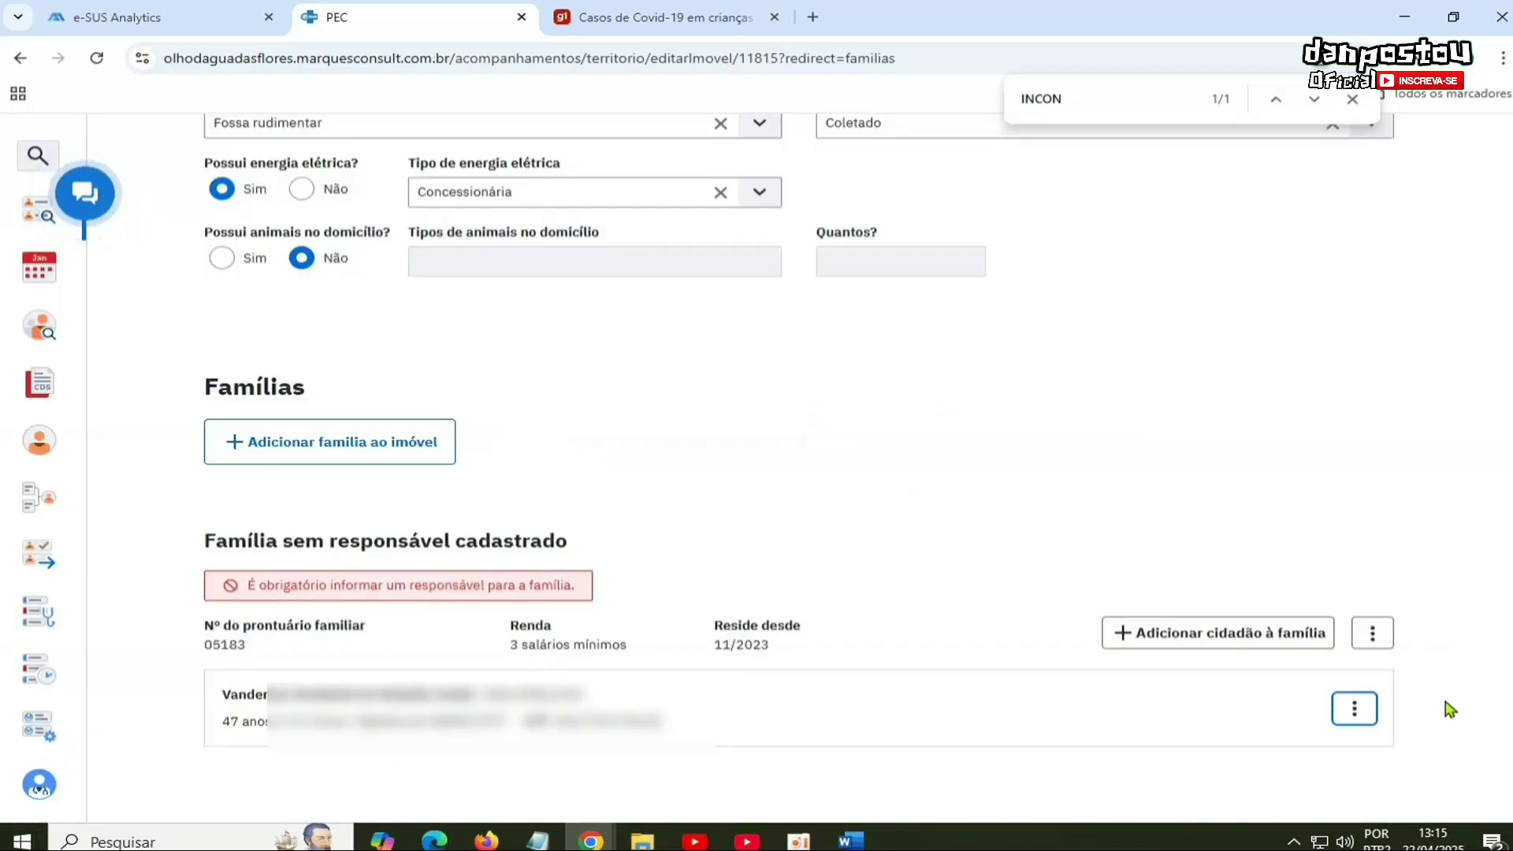
# Step: Define the citizen added to the family as its responsible member (responsável familiar) and confirm
pyautogui.click(1354, 709)
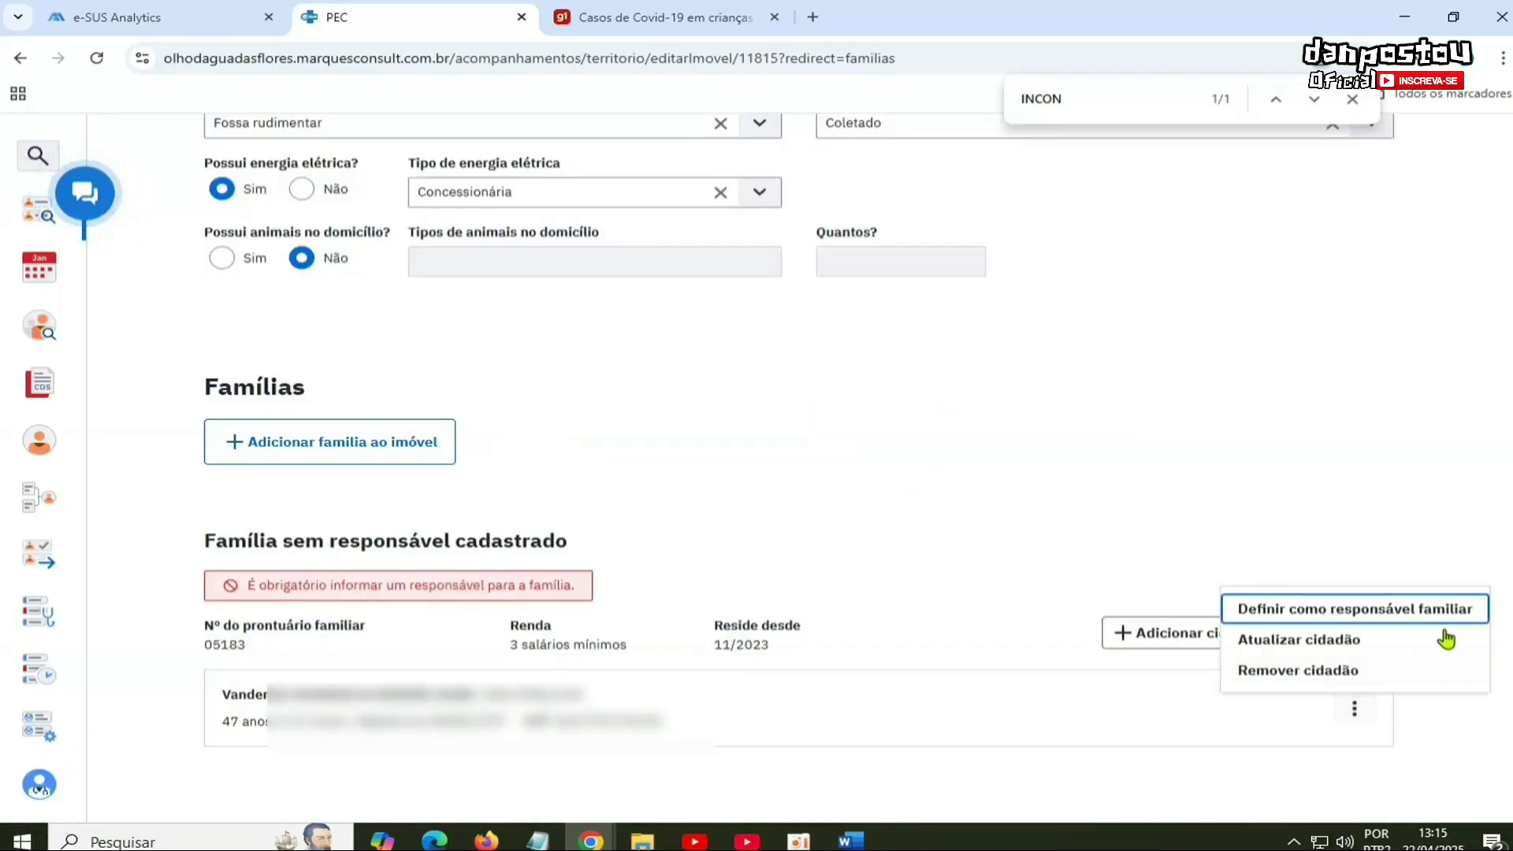
pyautogui.click(1327, 611)
pyautogui.click(986, 551)
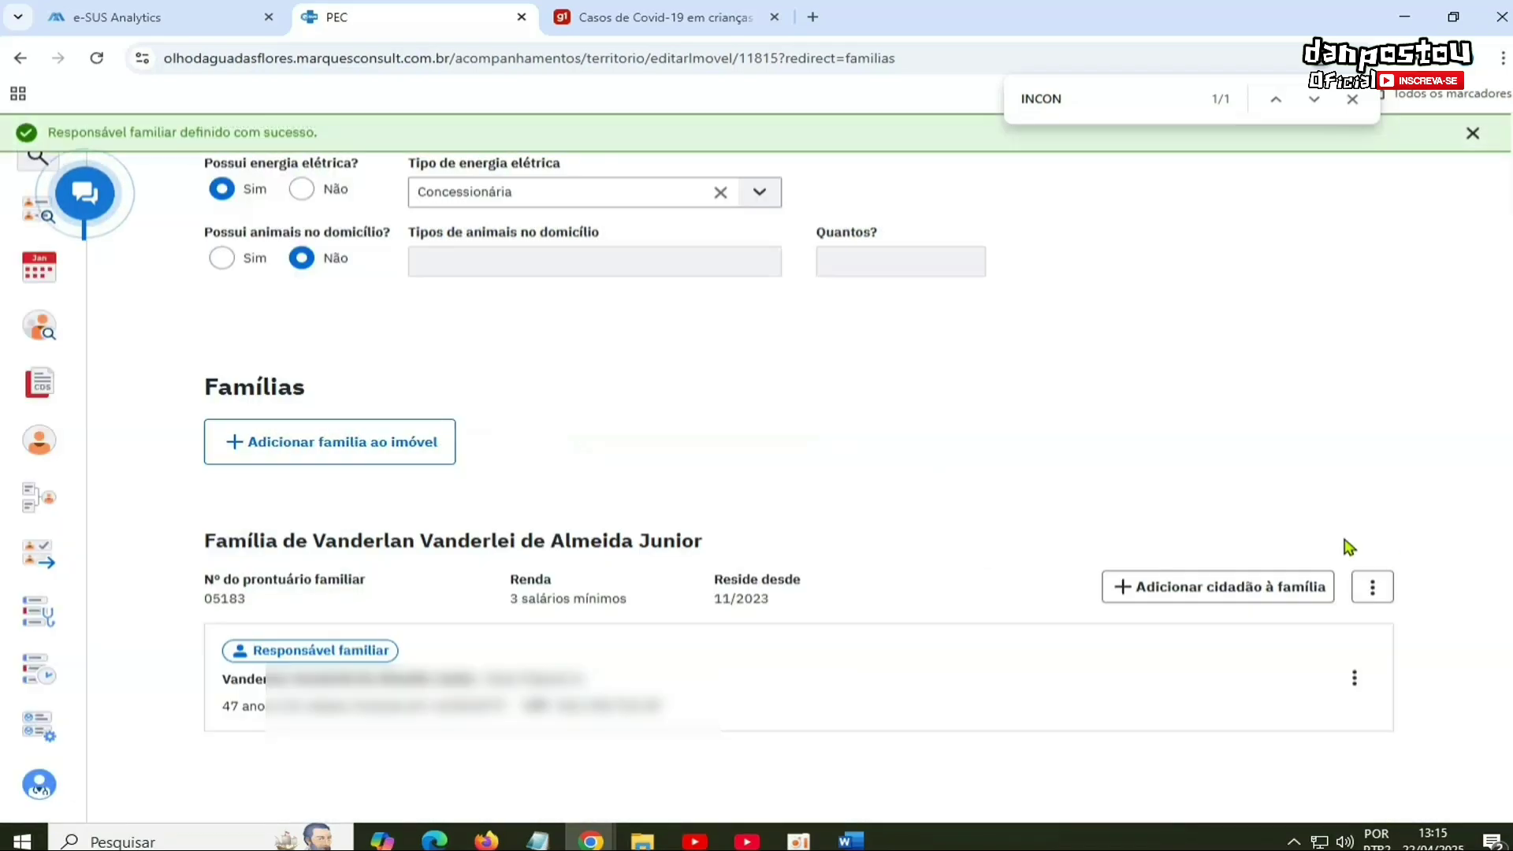
# Step: Mark the family as moved (Família mudou-se), confirm the change, and save the property
pyautogui.click(1373, 587)
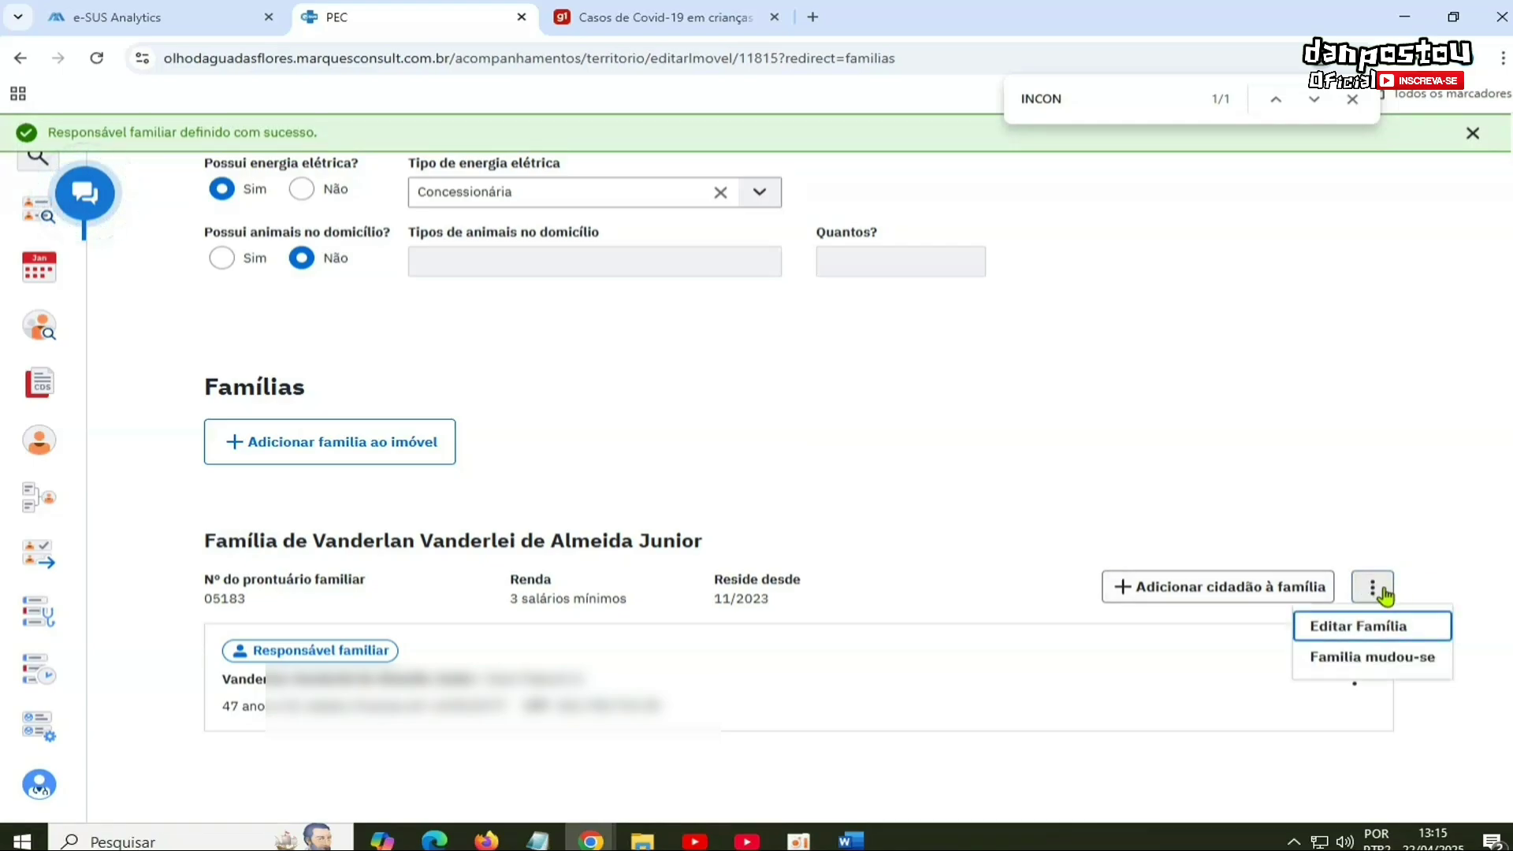
pyautogui.click(1364, 666)
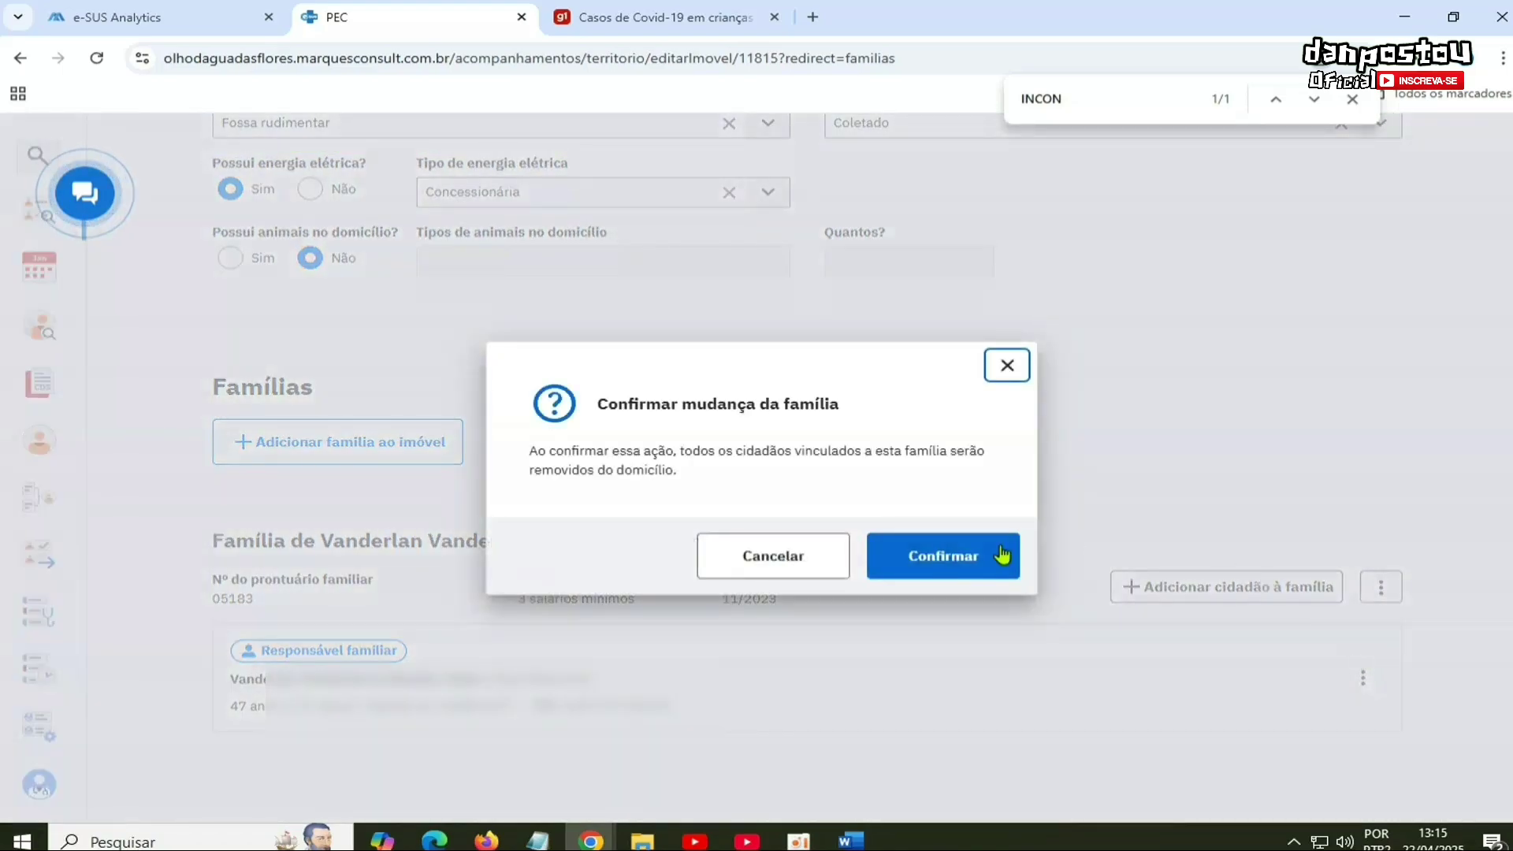
pyautogui.click(969, 560)
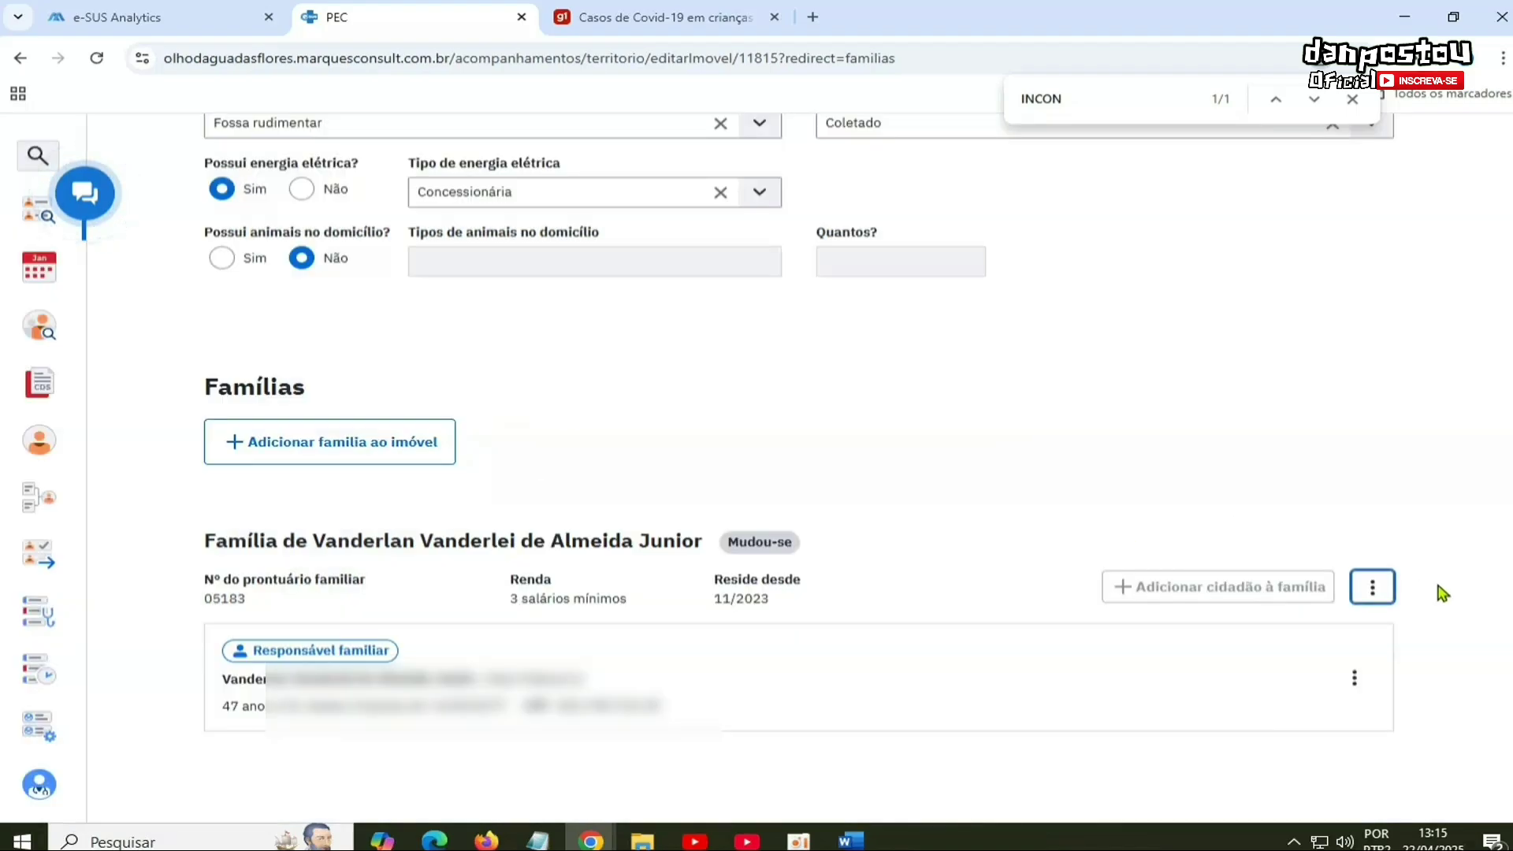
pyautogui.scroll(-1, 1450, 694)
pyautogui.click(1351, 783)
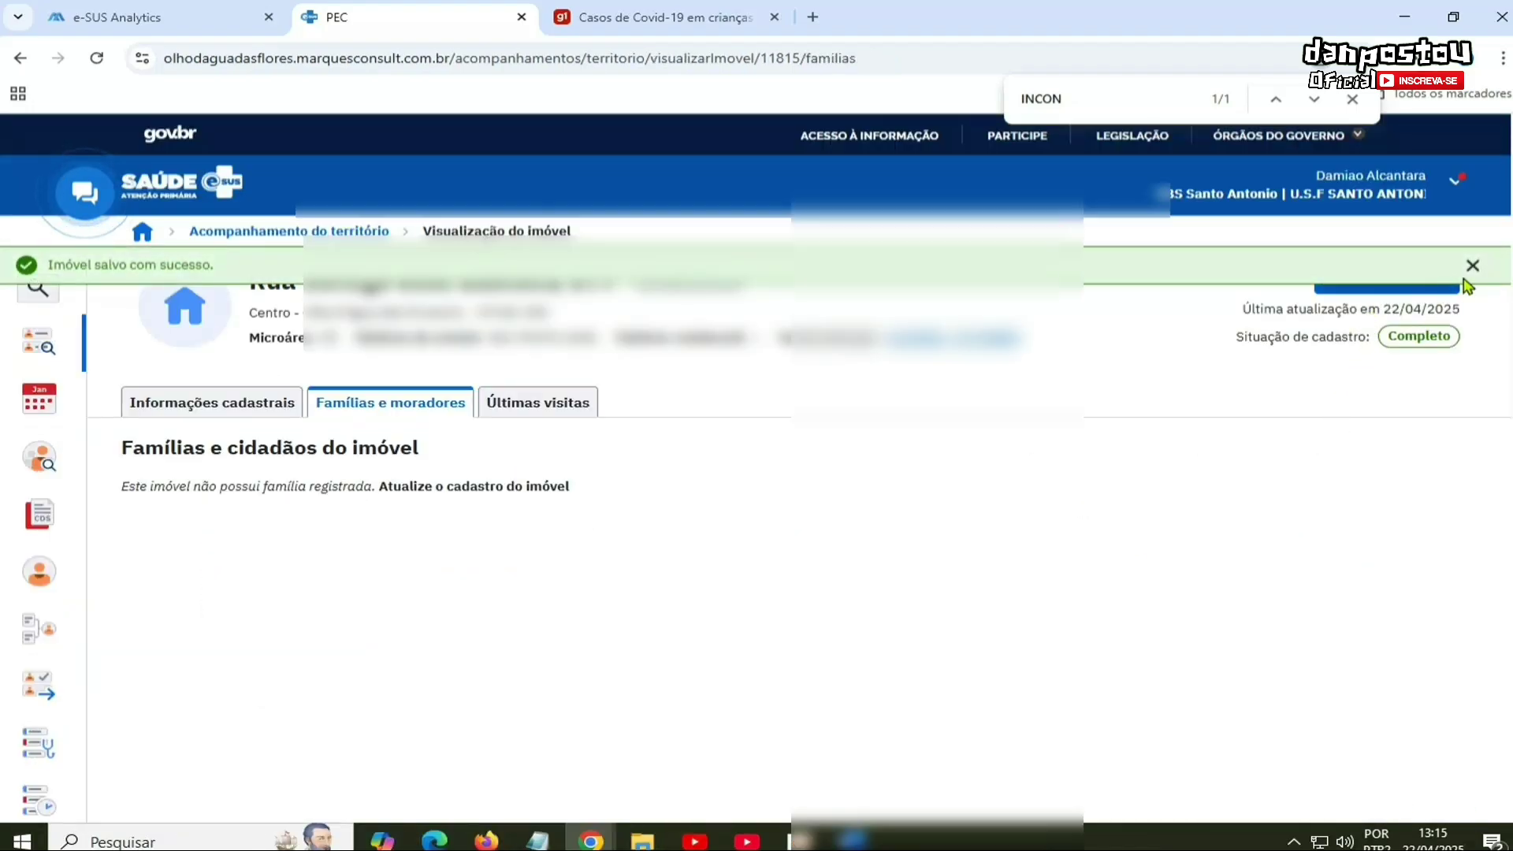
# Step: Return to the territory list, open the next flagged property's families and residents, and review its "Responsável com mudança de território" inconsistency
pyautogui.hotkey('alt', 'Left')
pyautogui.click(1351, 439)
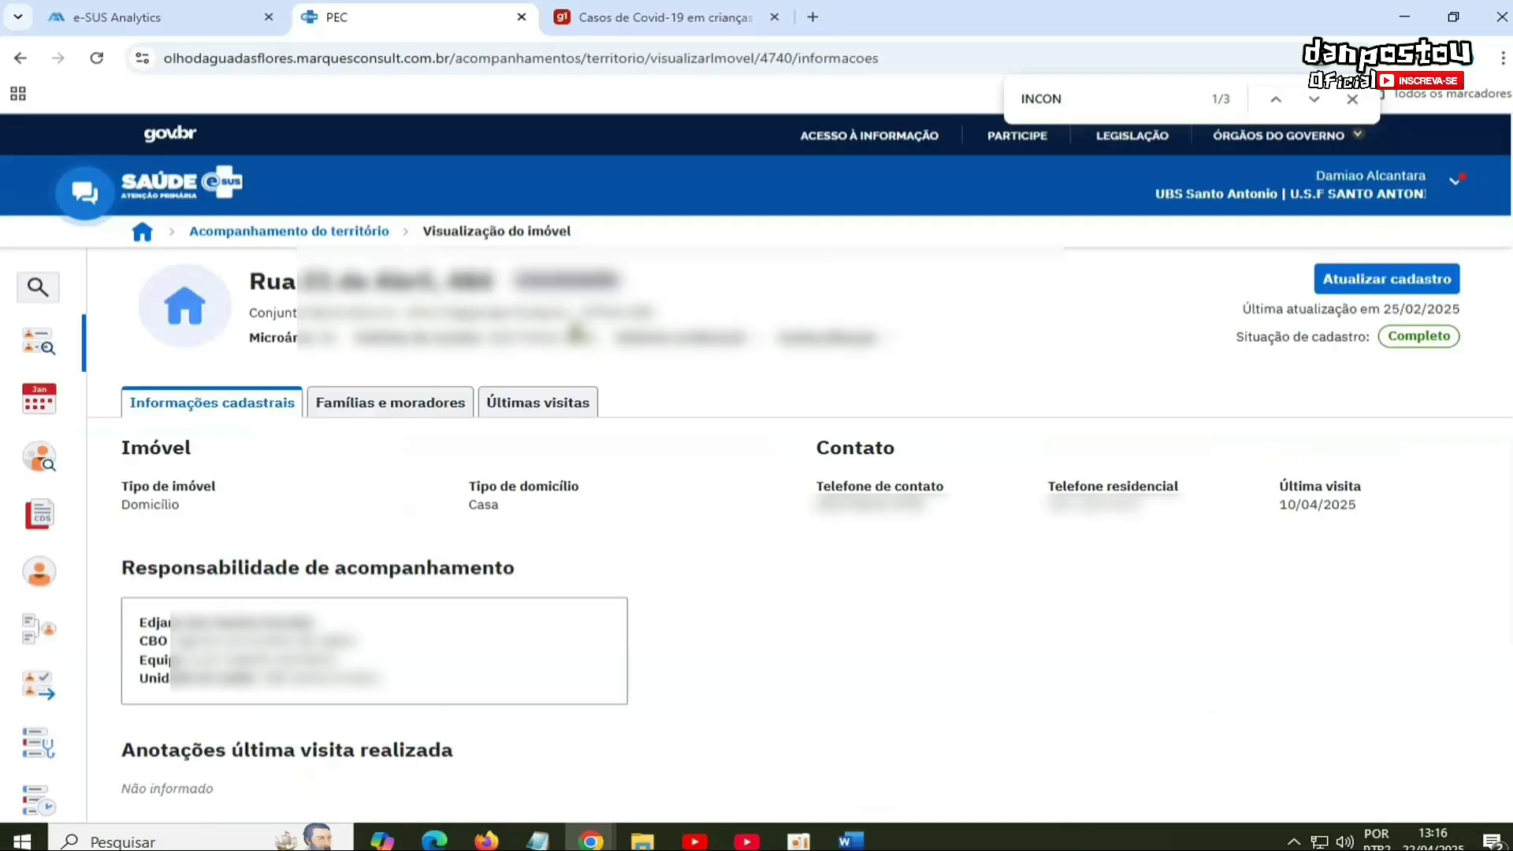
pyautogui.click(383, 402)
pyautogui.scroll(-1, 792, 430)
pyautogui.scroll(-1, 819, 520)
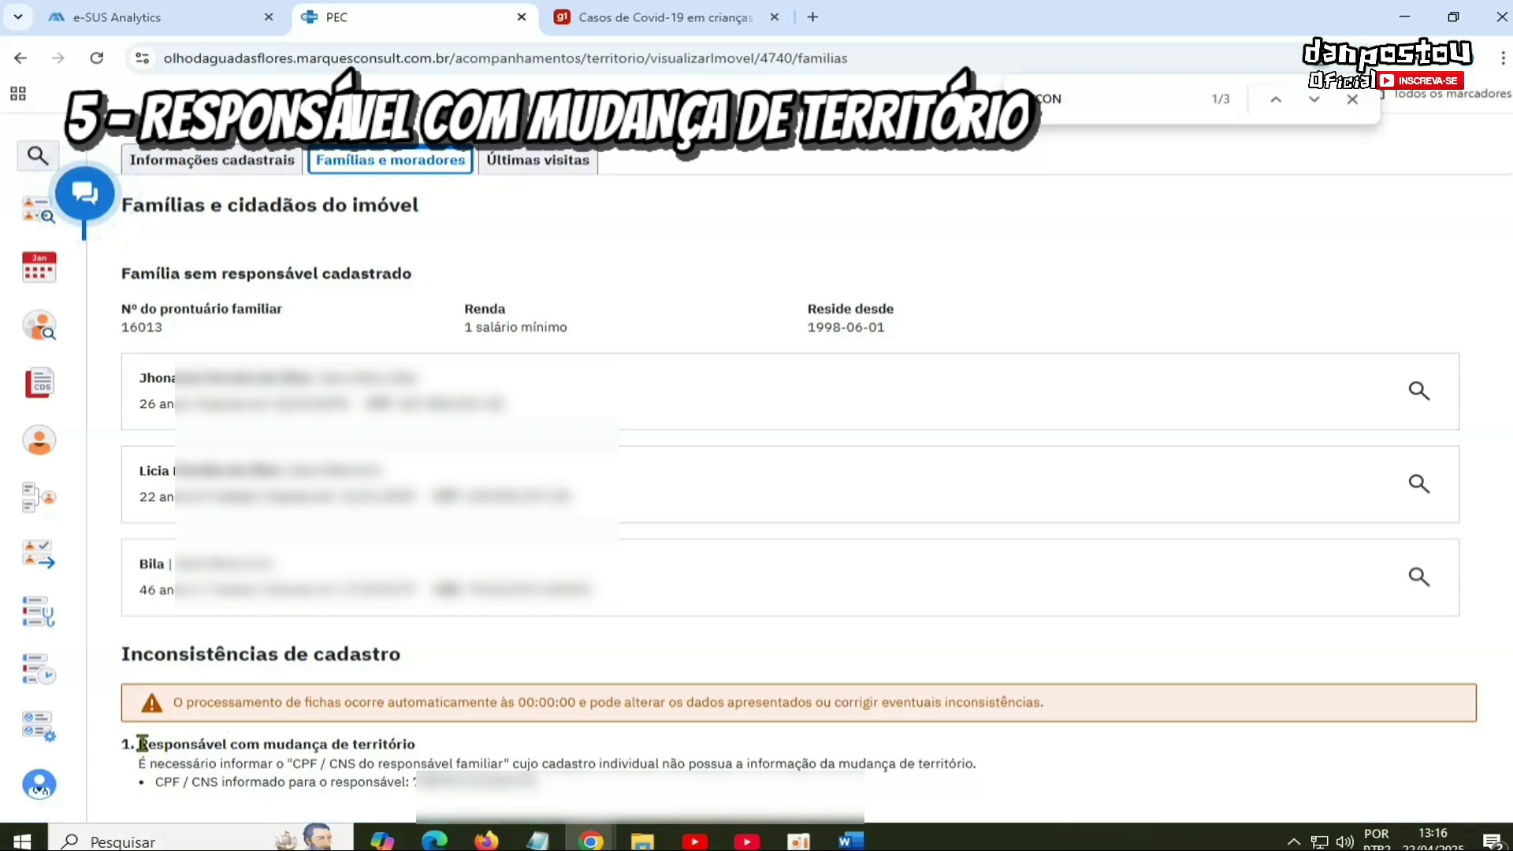
pyautogui.moveTo(143, 744); pyautogui.dragTo(433, 759)
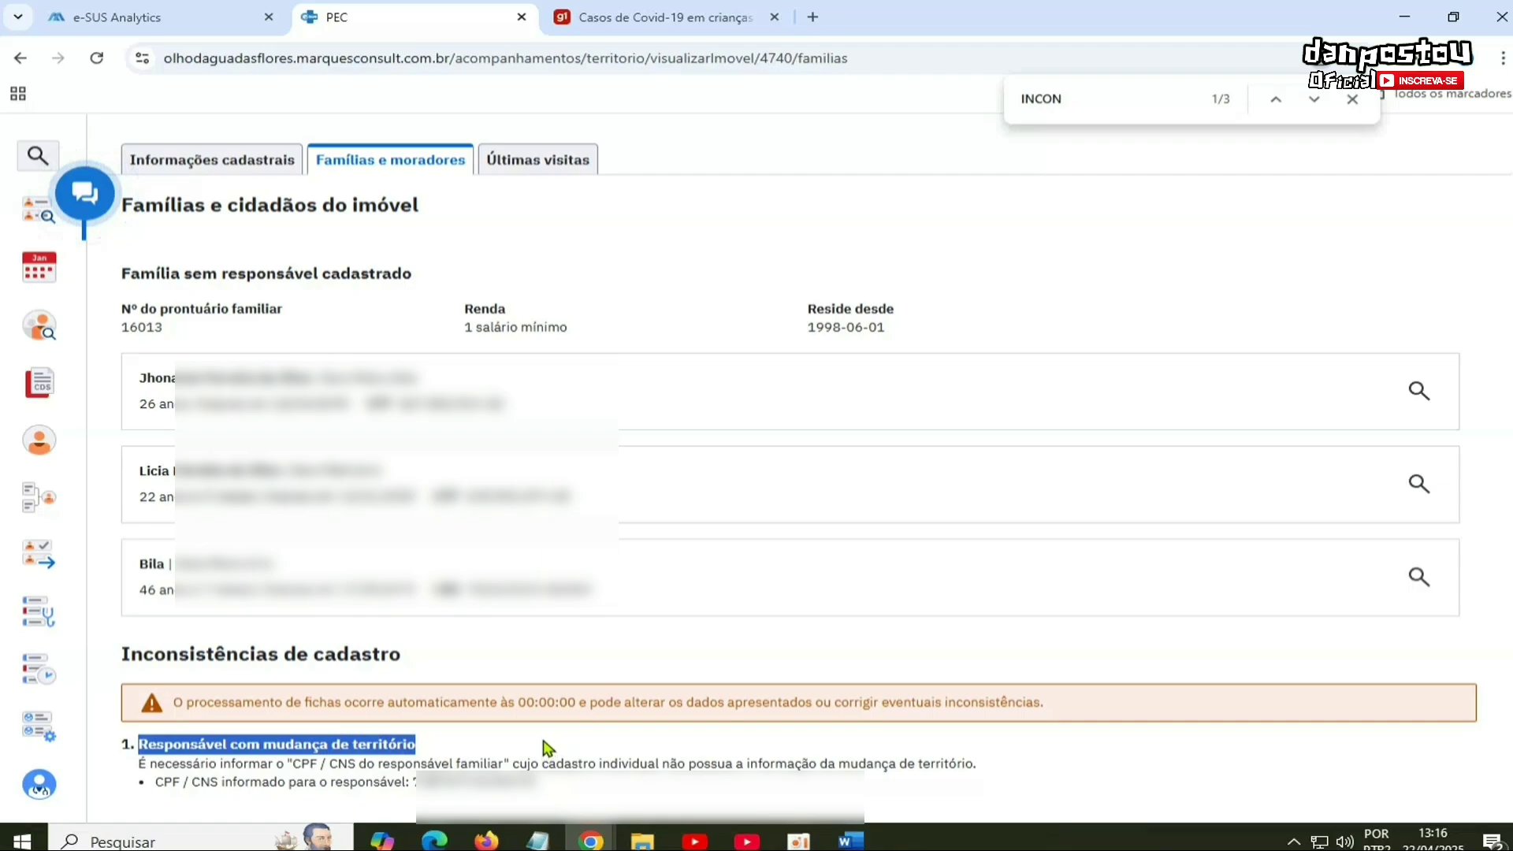
pyautogui.click(348, 753)
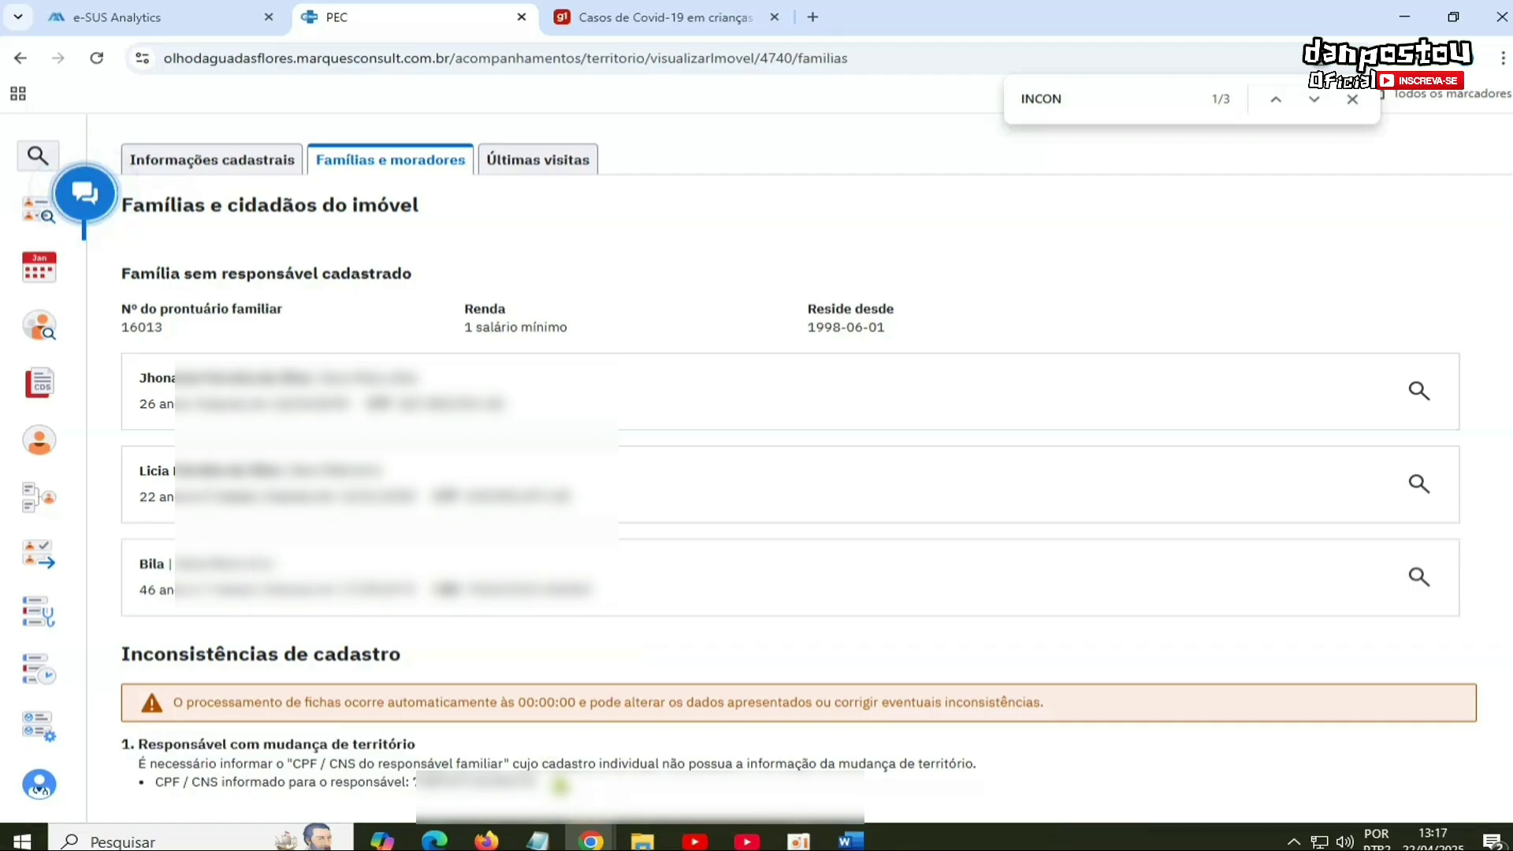
pyautogui.moveTo(539, 784); pyautogui.dragTo(412, 783)
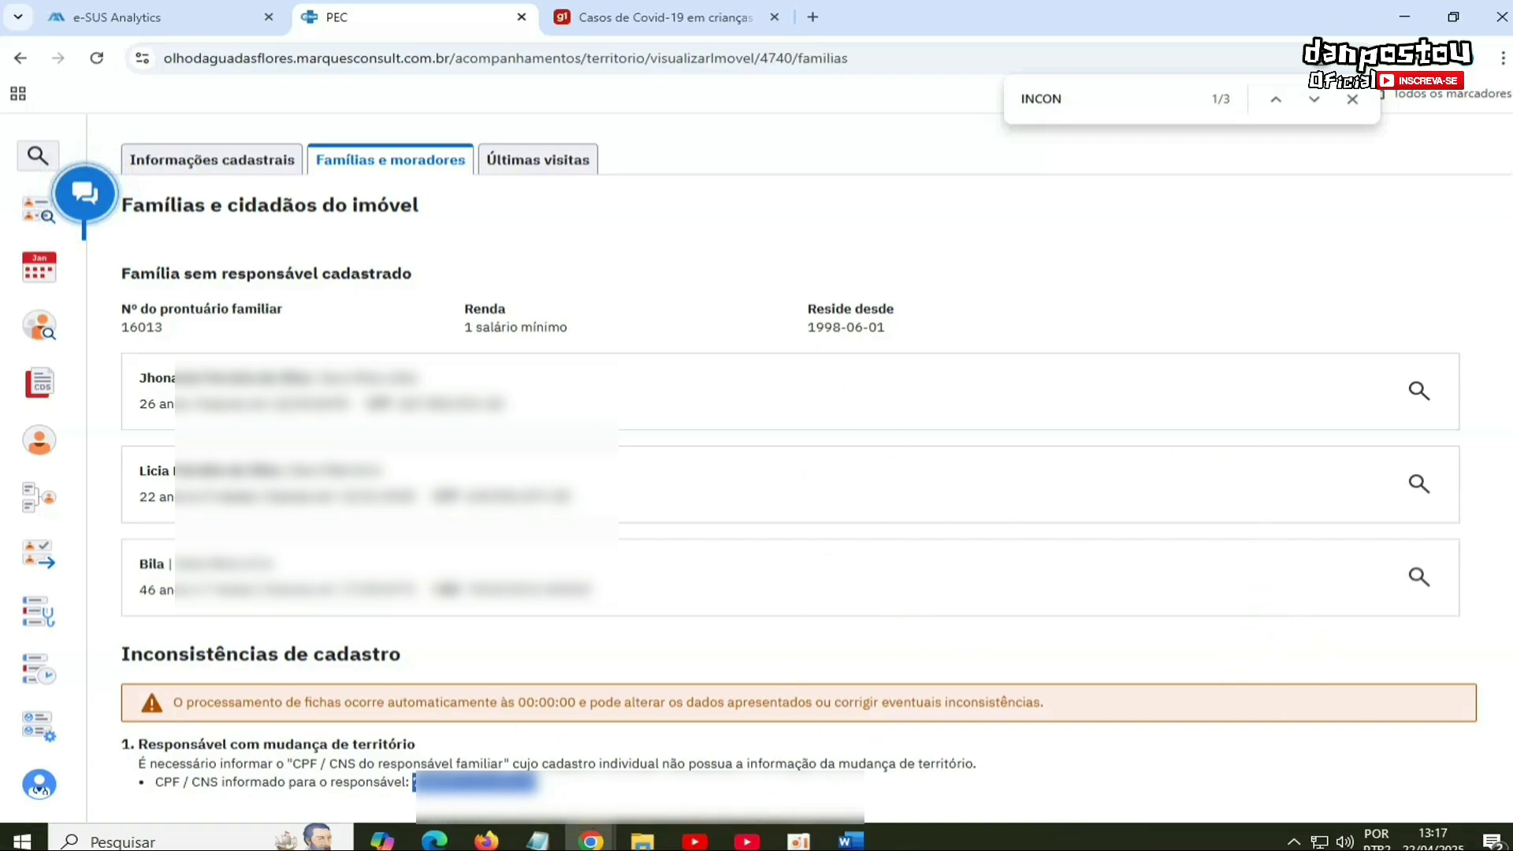
# Step: Update the property's registration by defining the 46-year-old resident as the family's responsible member (responsável familiar), and save the property
pyautogui.scroll(4, 1311, 300)
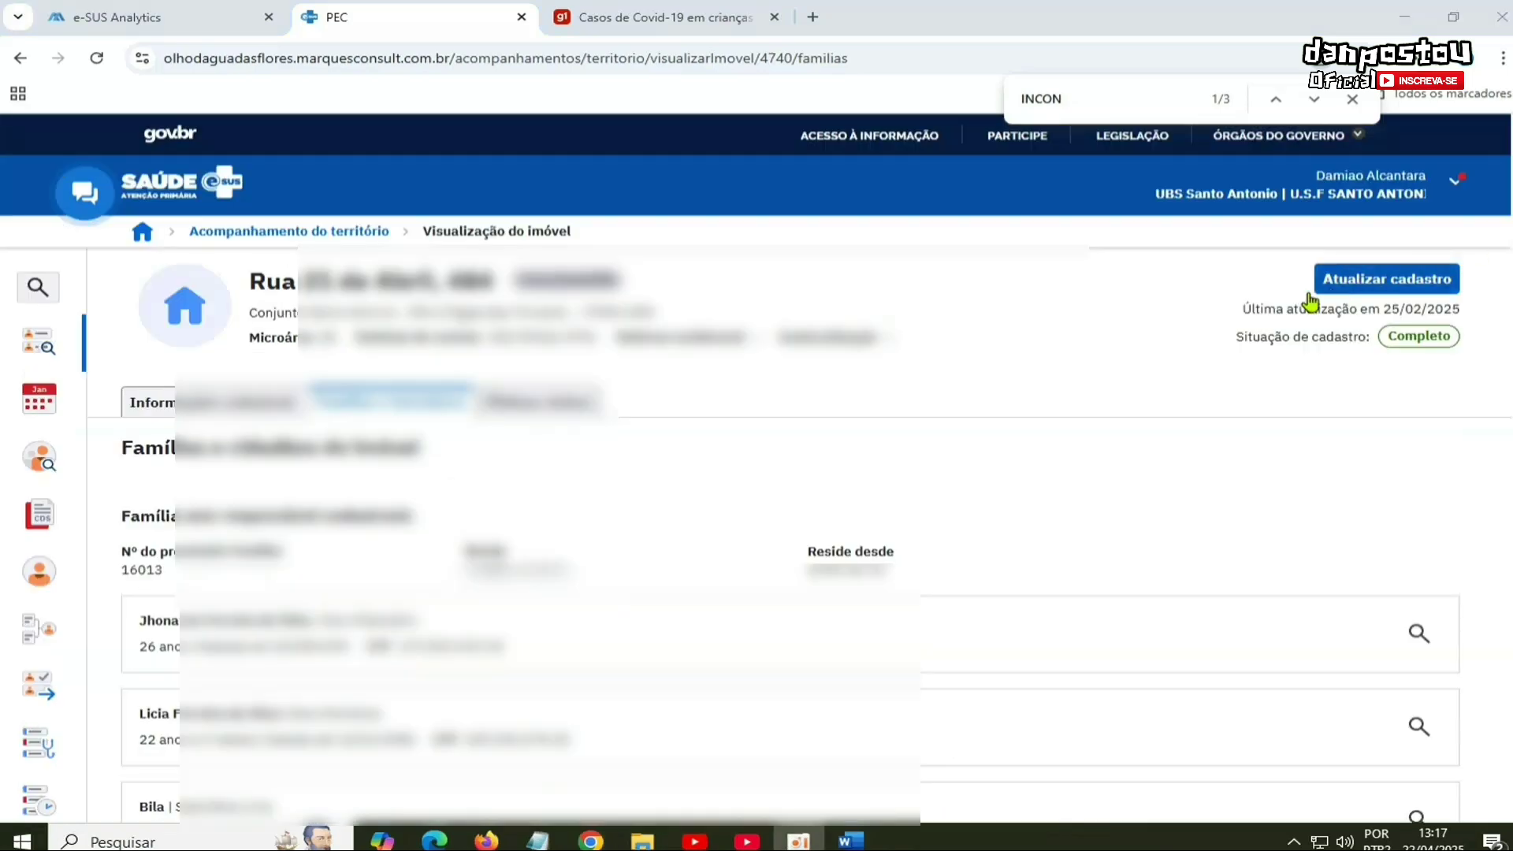
pyautogui.click(1360, 277)
pyautogui.scroll(-10, 1262, 657)
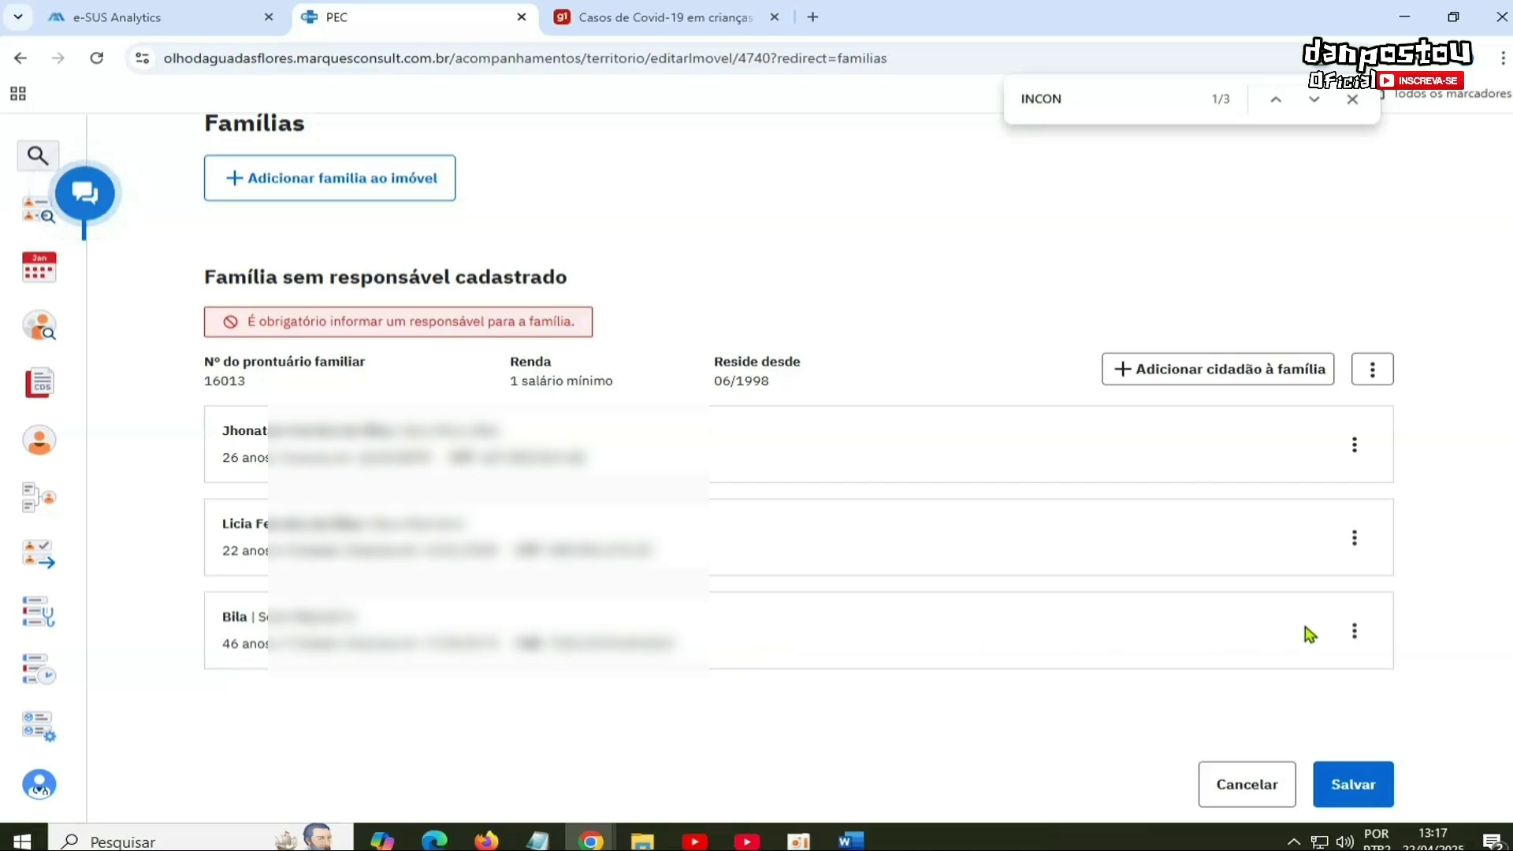
pyautogui.click(1355, 630)
pyautogui.click(1293, 672)
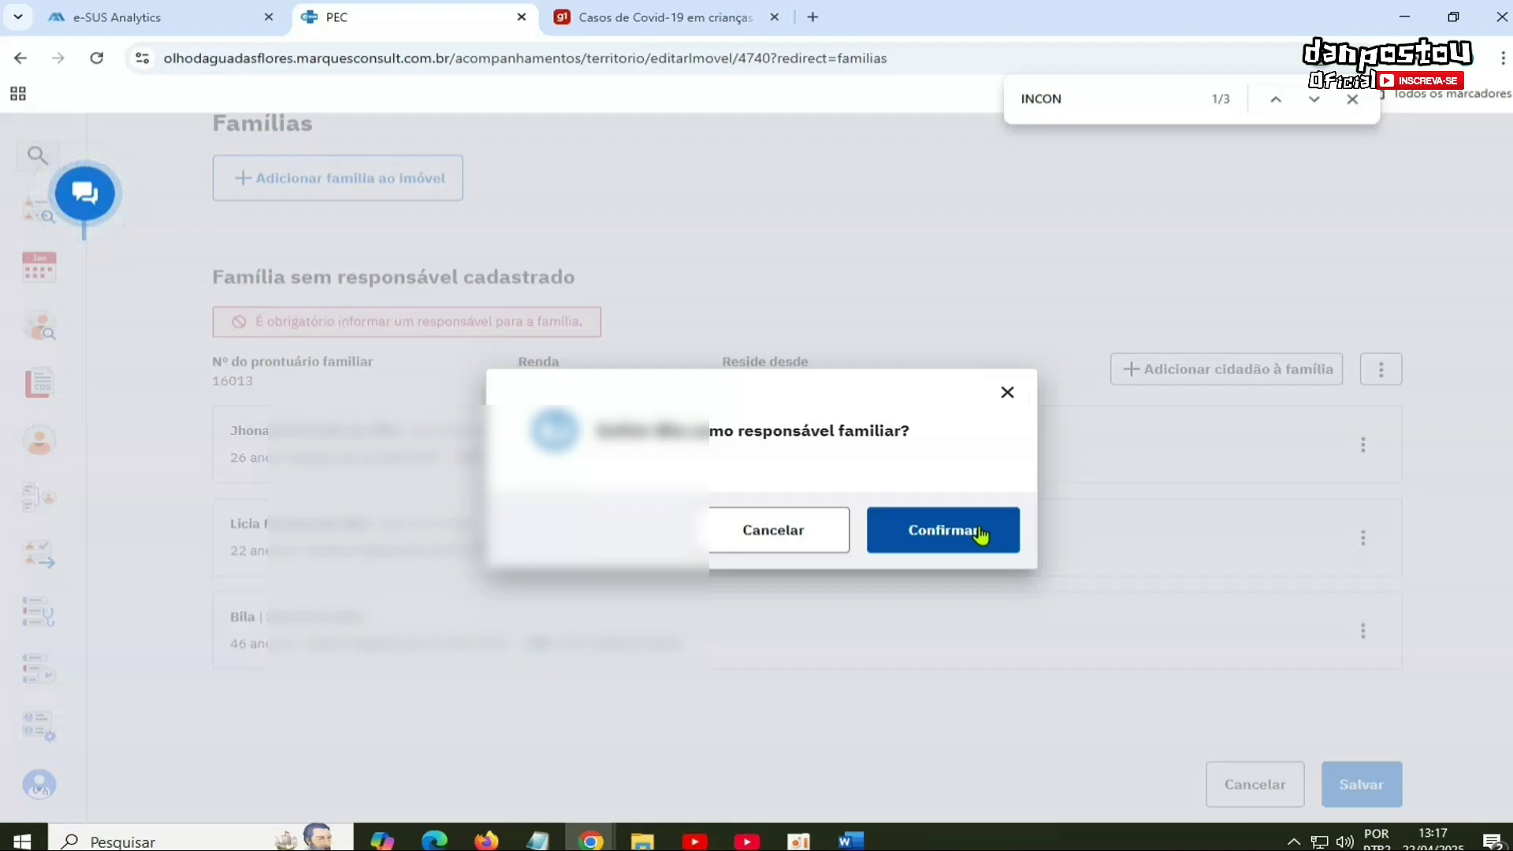
pyautogui.click(980, 536)
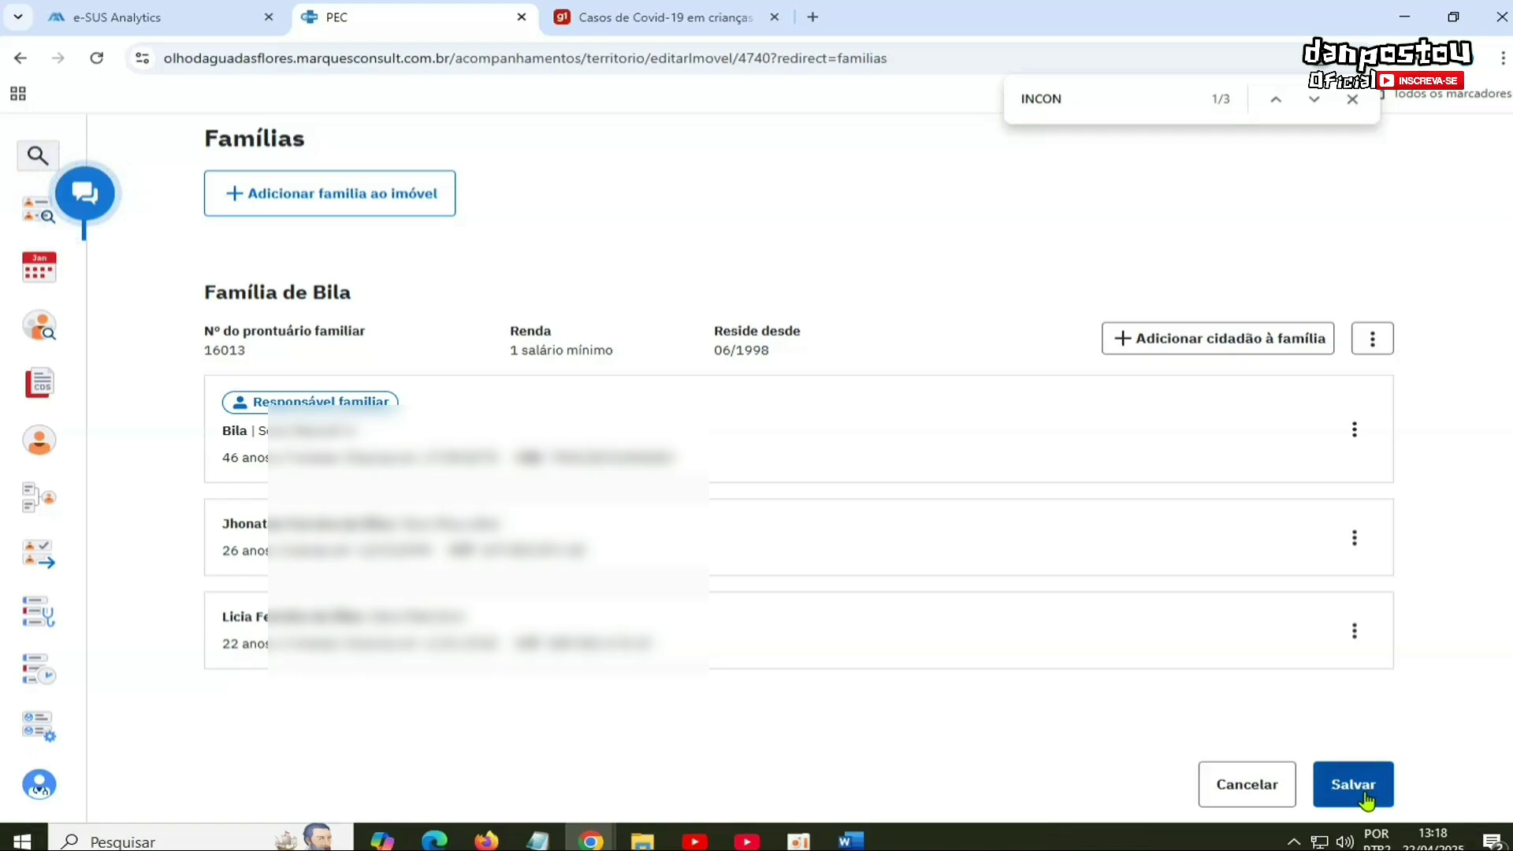
pyautogui.click(1364, 796)
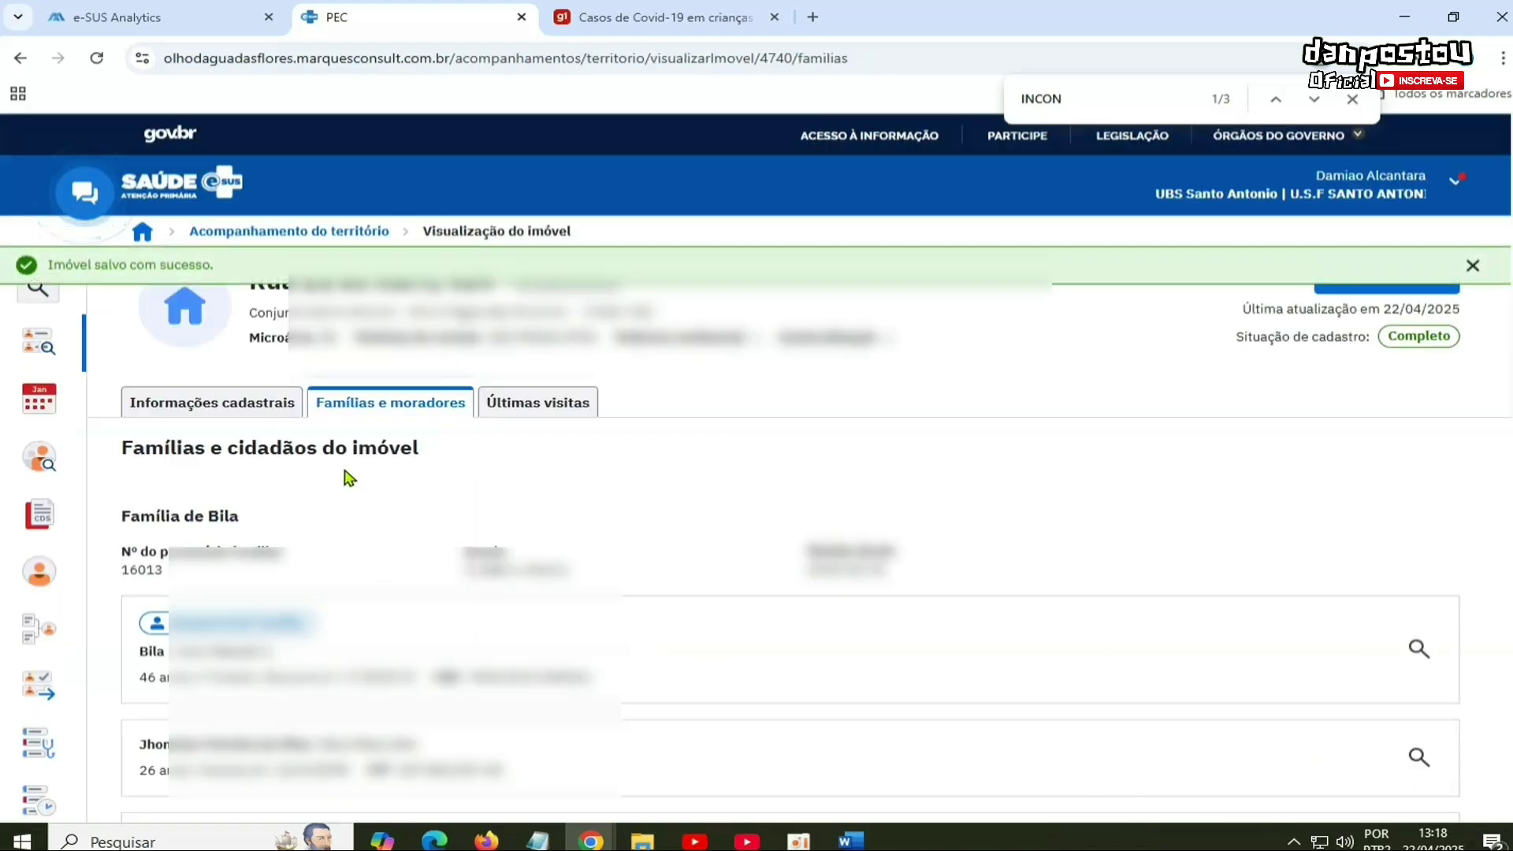
pyautogui.scroll(-1, 665, 564)
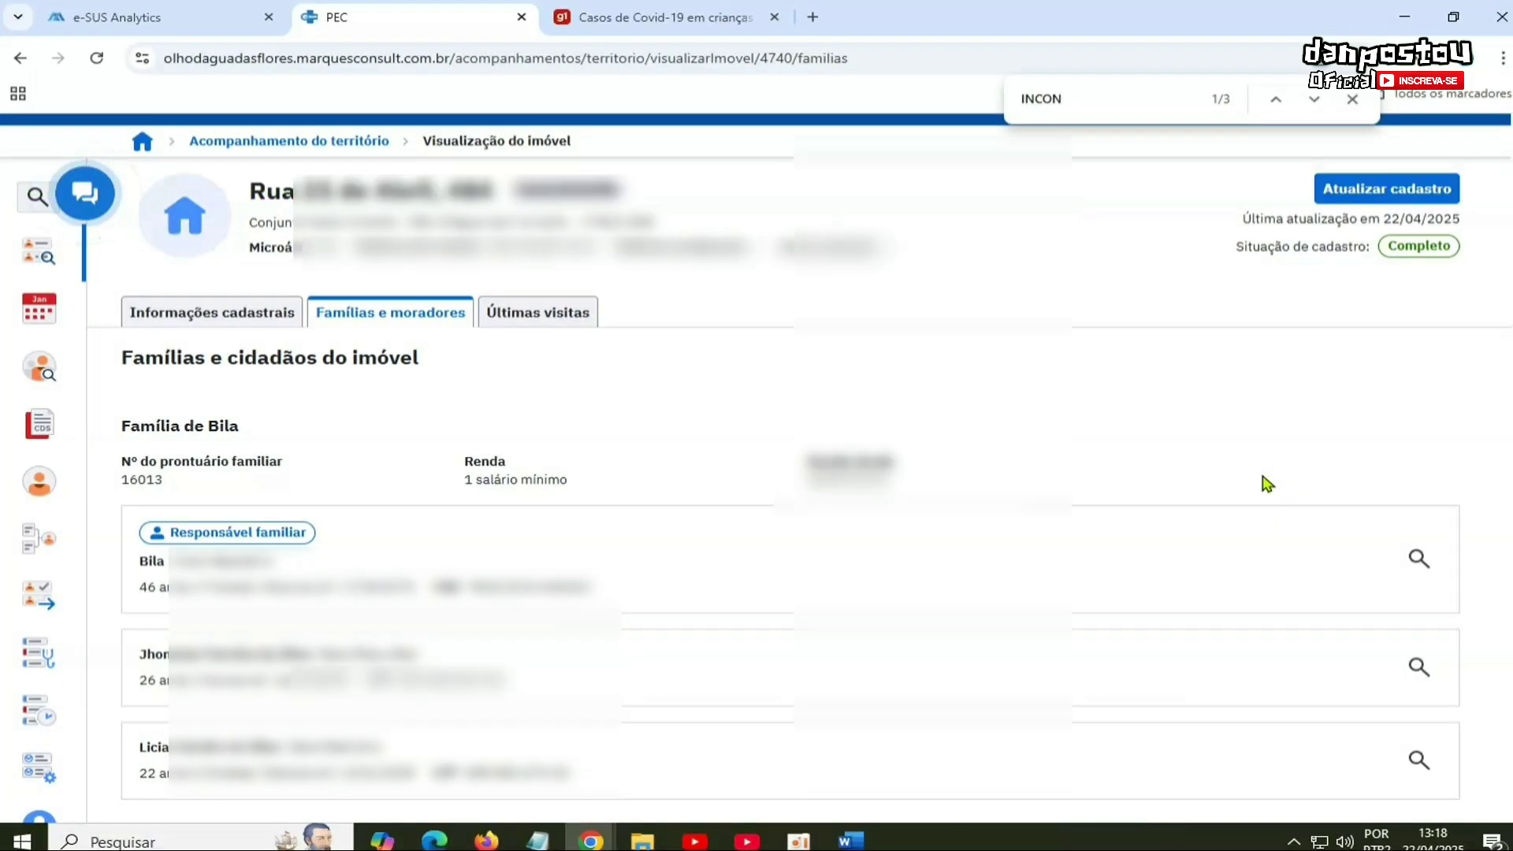
# Step: Open the families and residents of the next flagged property in the territory list and compare the inconsistency's CPF/CNS with its resident's data
pyautogui.hotkey('alt', 'Left')
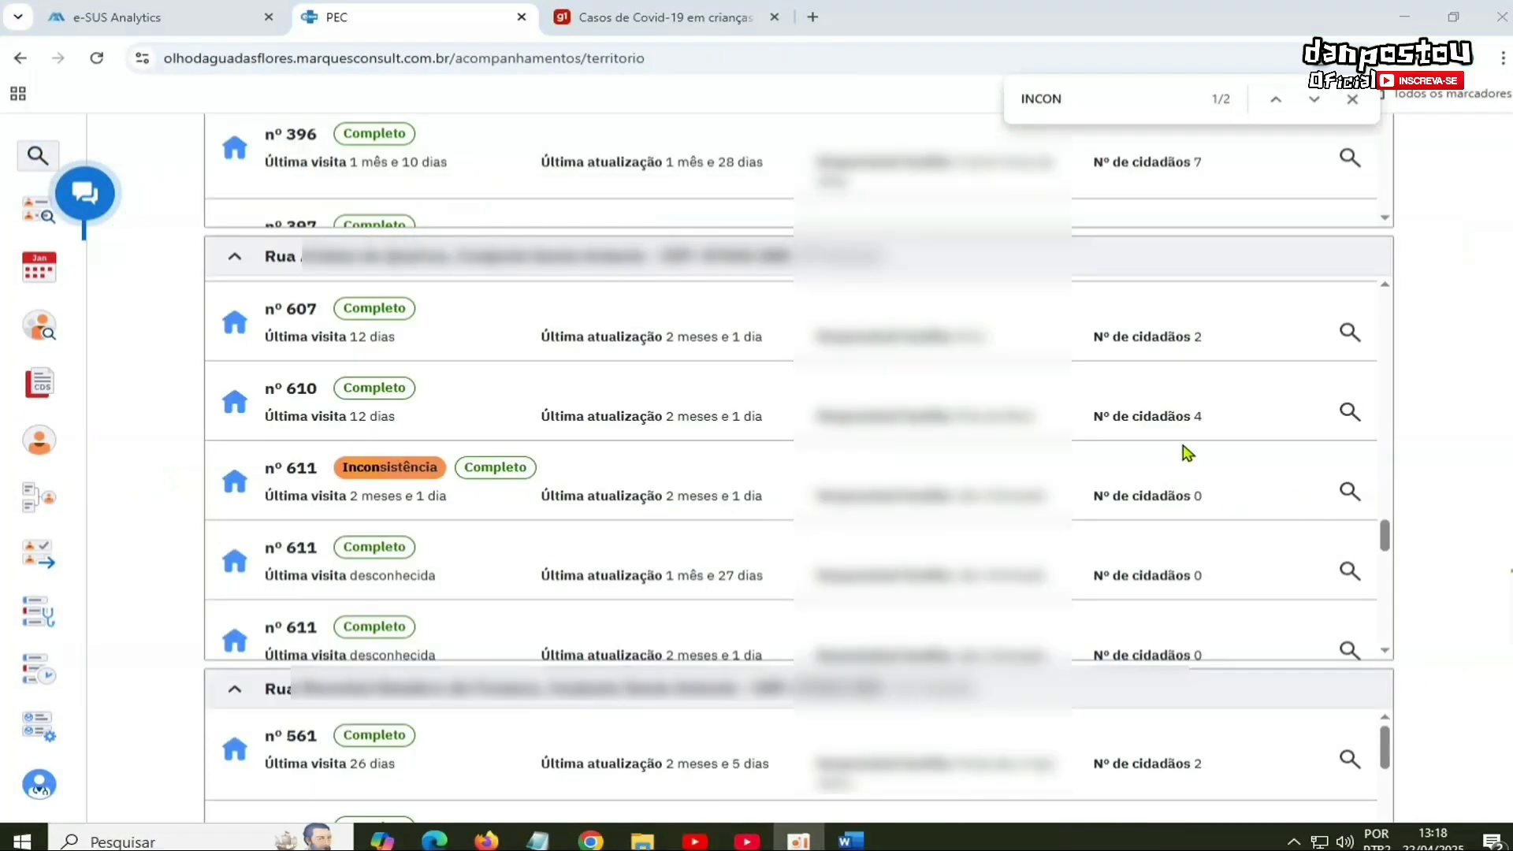
pyautogui.click(1348, 494)
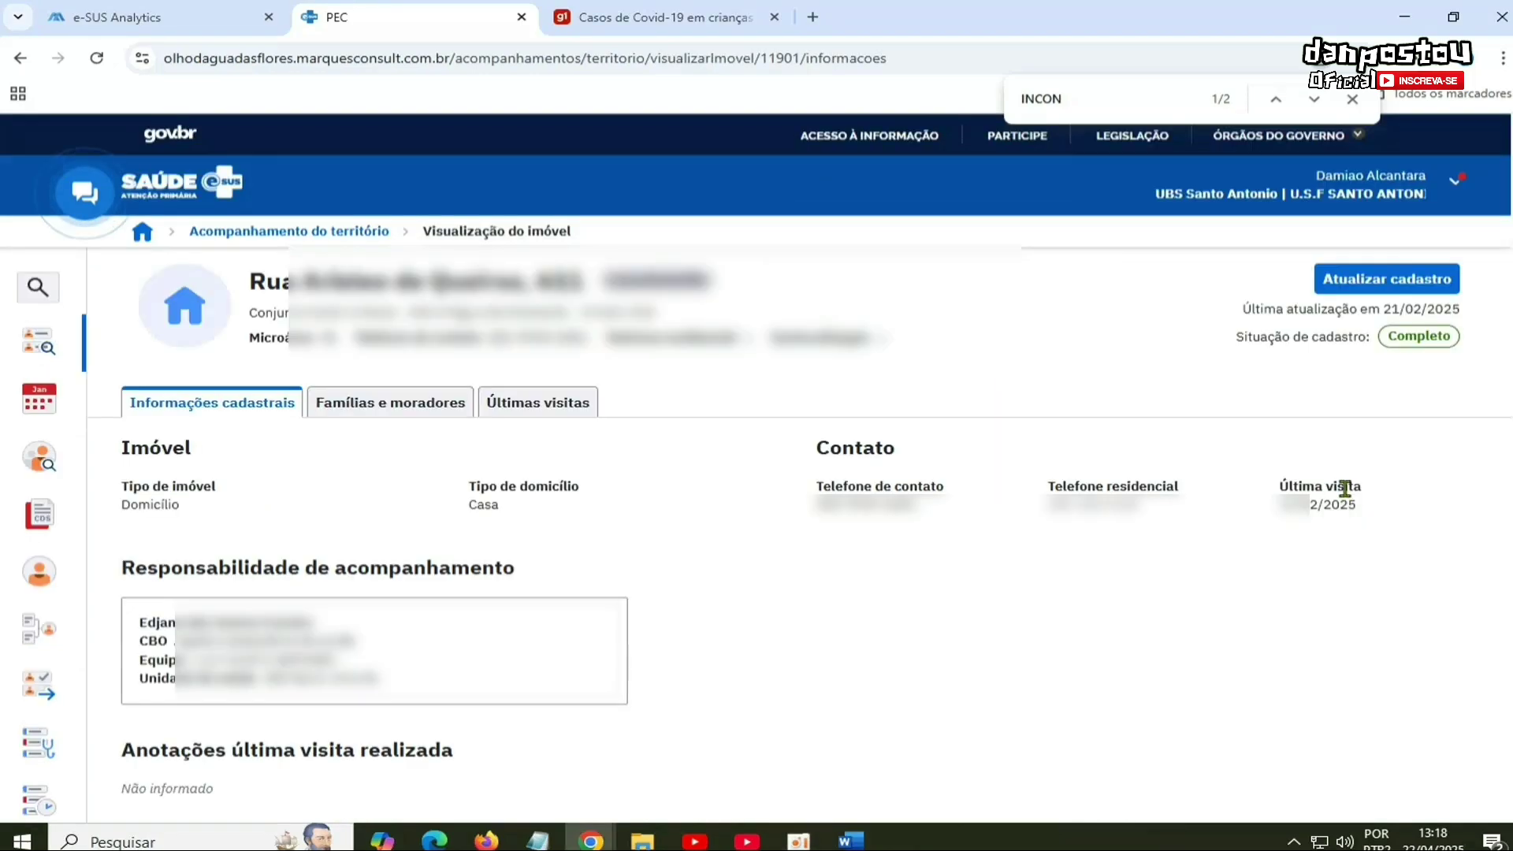
pyautogui.click(390, 402)
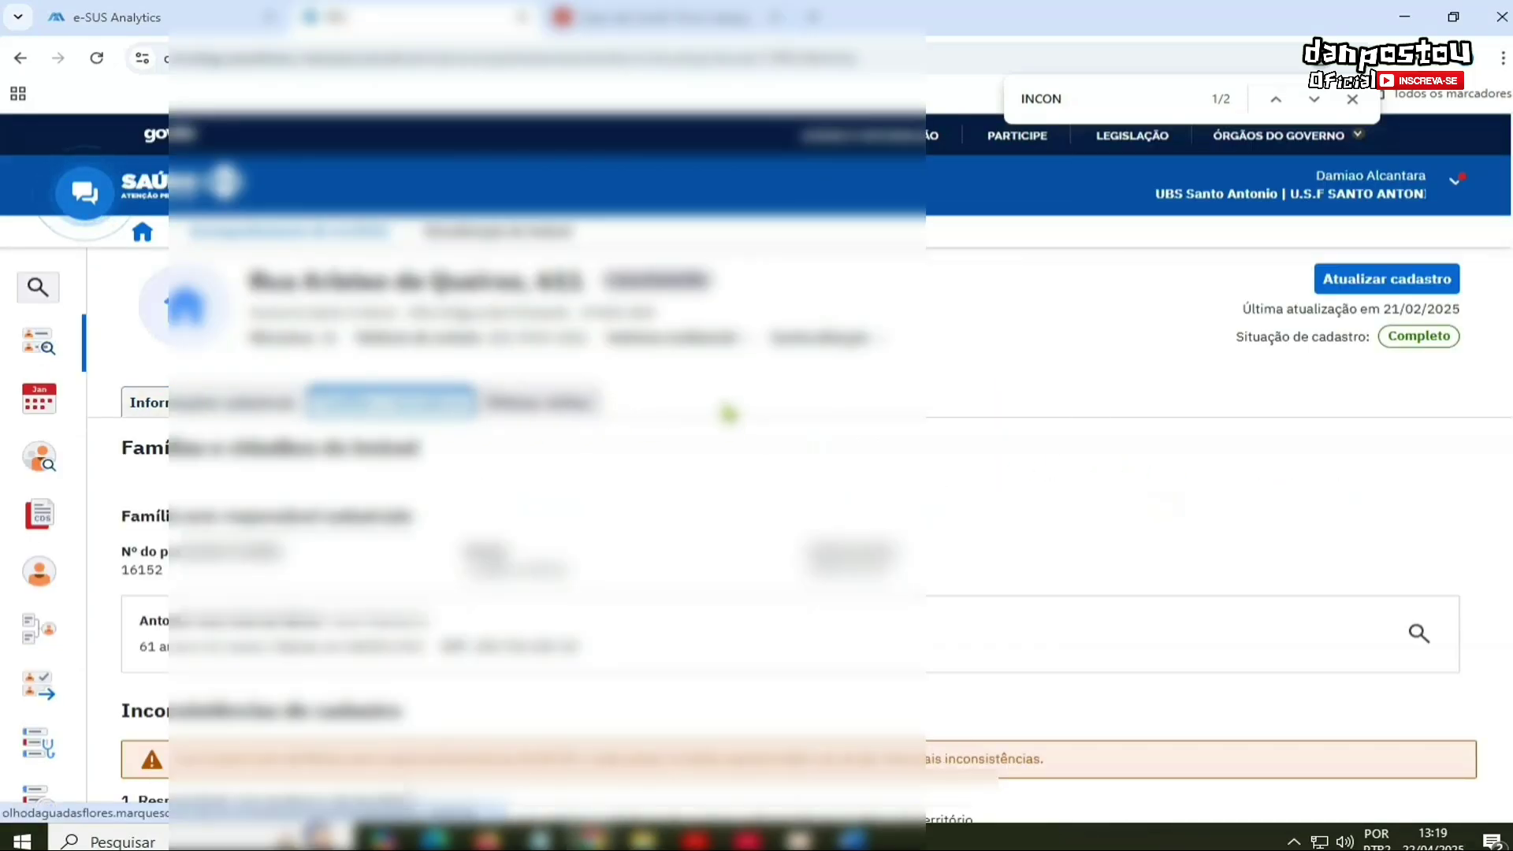
pyautogui.scroll(-1, 733, 416)
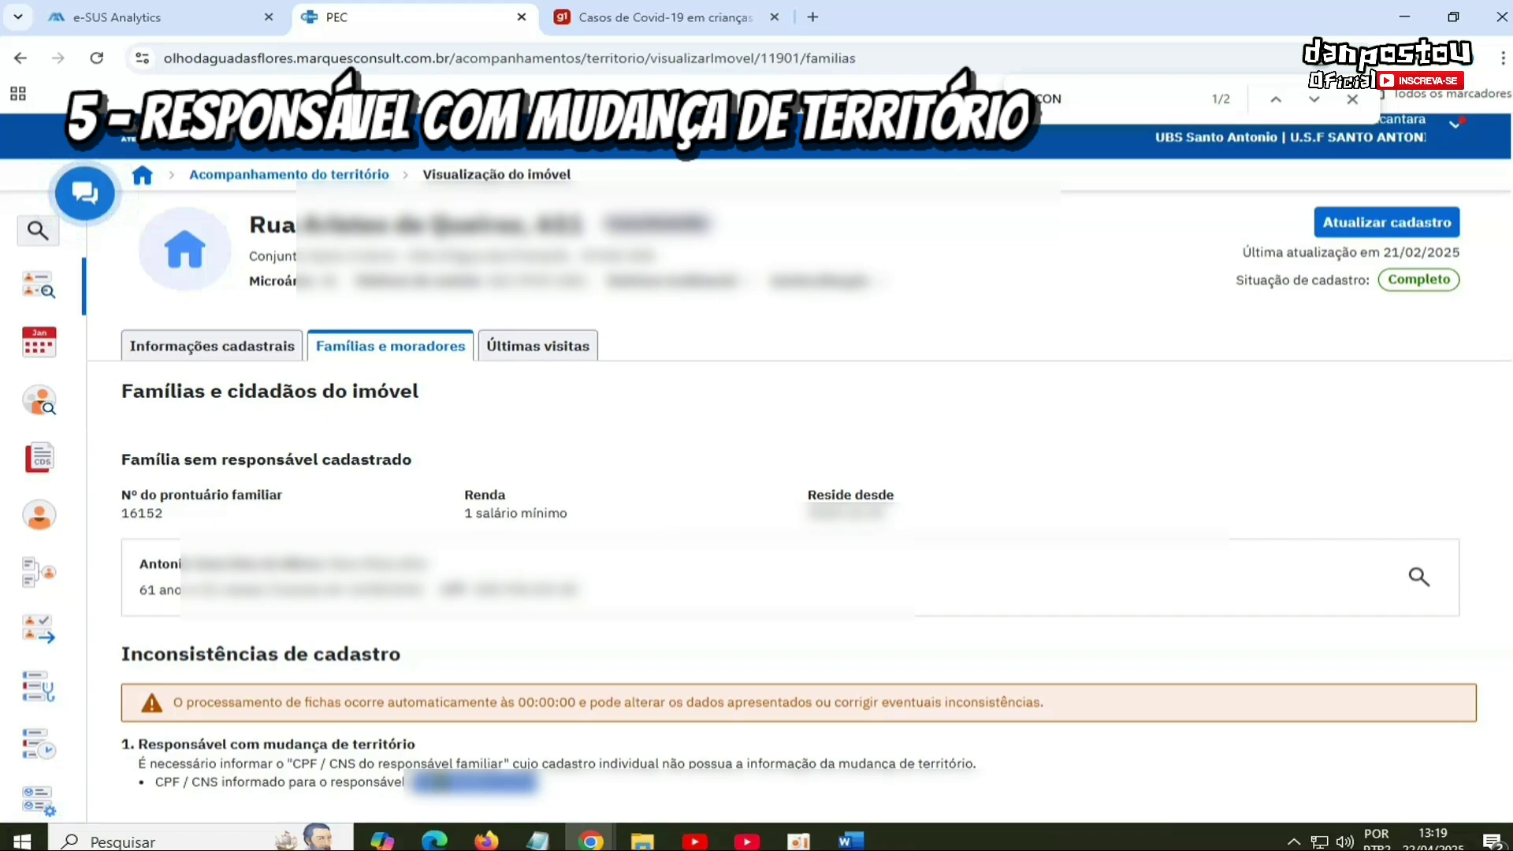
pyautogui.rightClick(443, 782)
pyautogui.click(509, 581)
pyautogui.moveTo(141, 557); pyautogui.dragTo(579, 591)
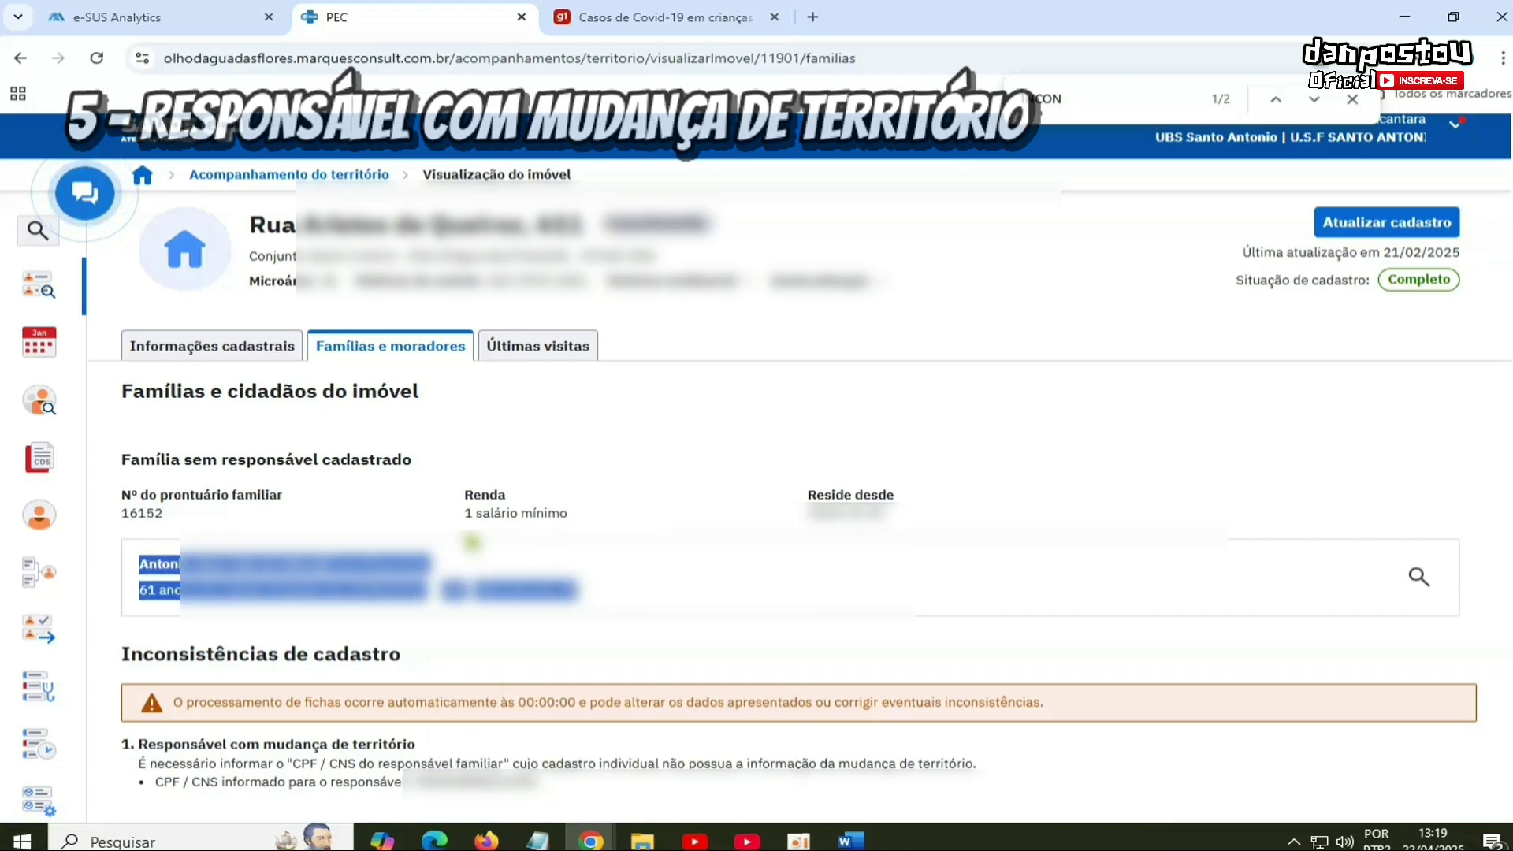
# Step: Update this property's registration by defining its only resident, aged 61, as responsável familiar, and save the property
pyautogui.click(1362, 229)
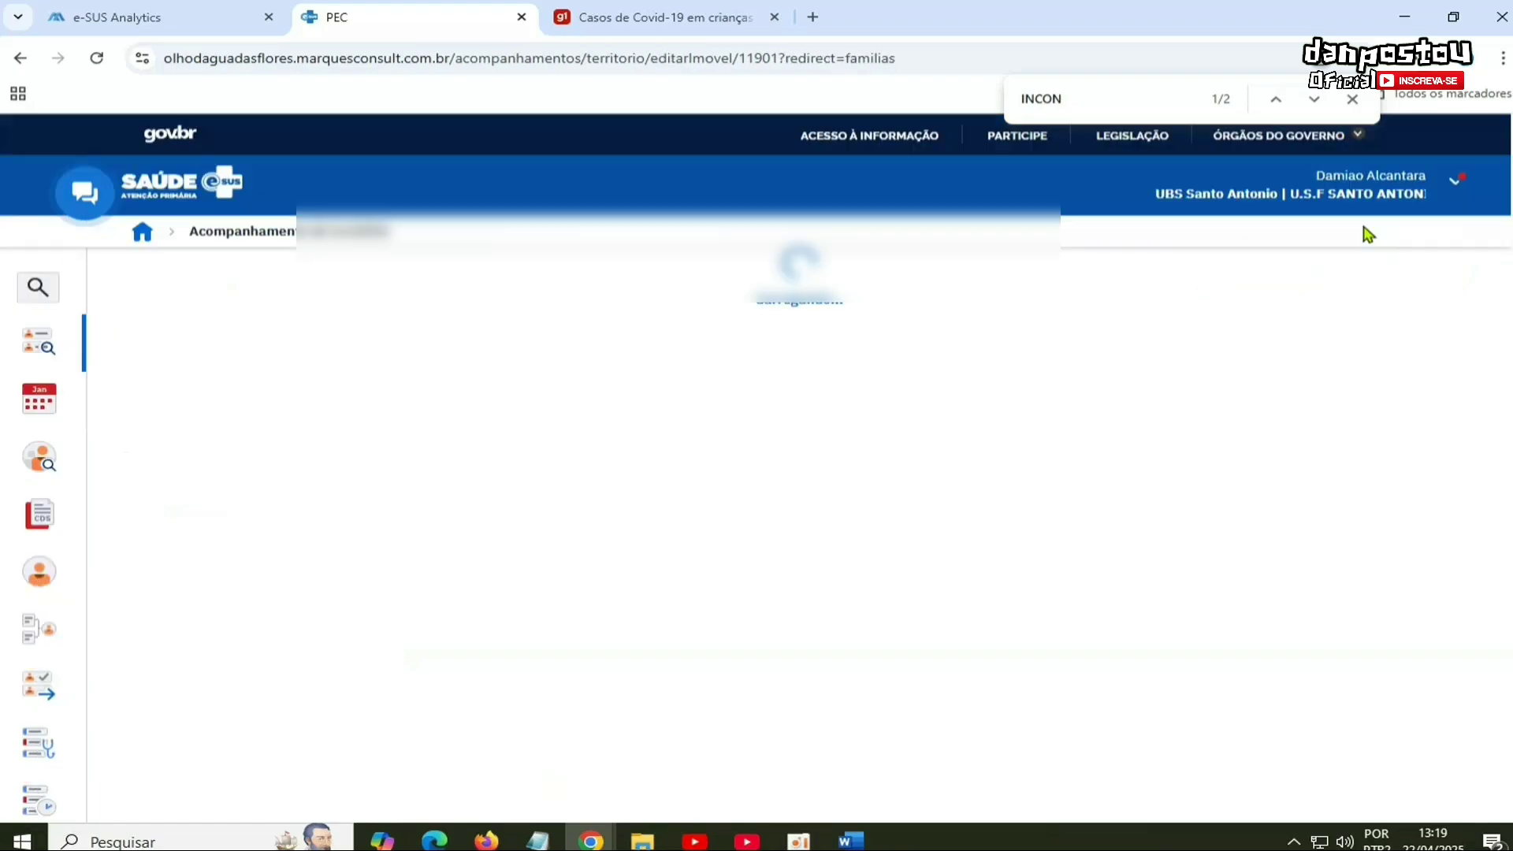
pyautogui.scroll(-8, 1338, 300)
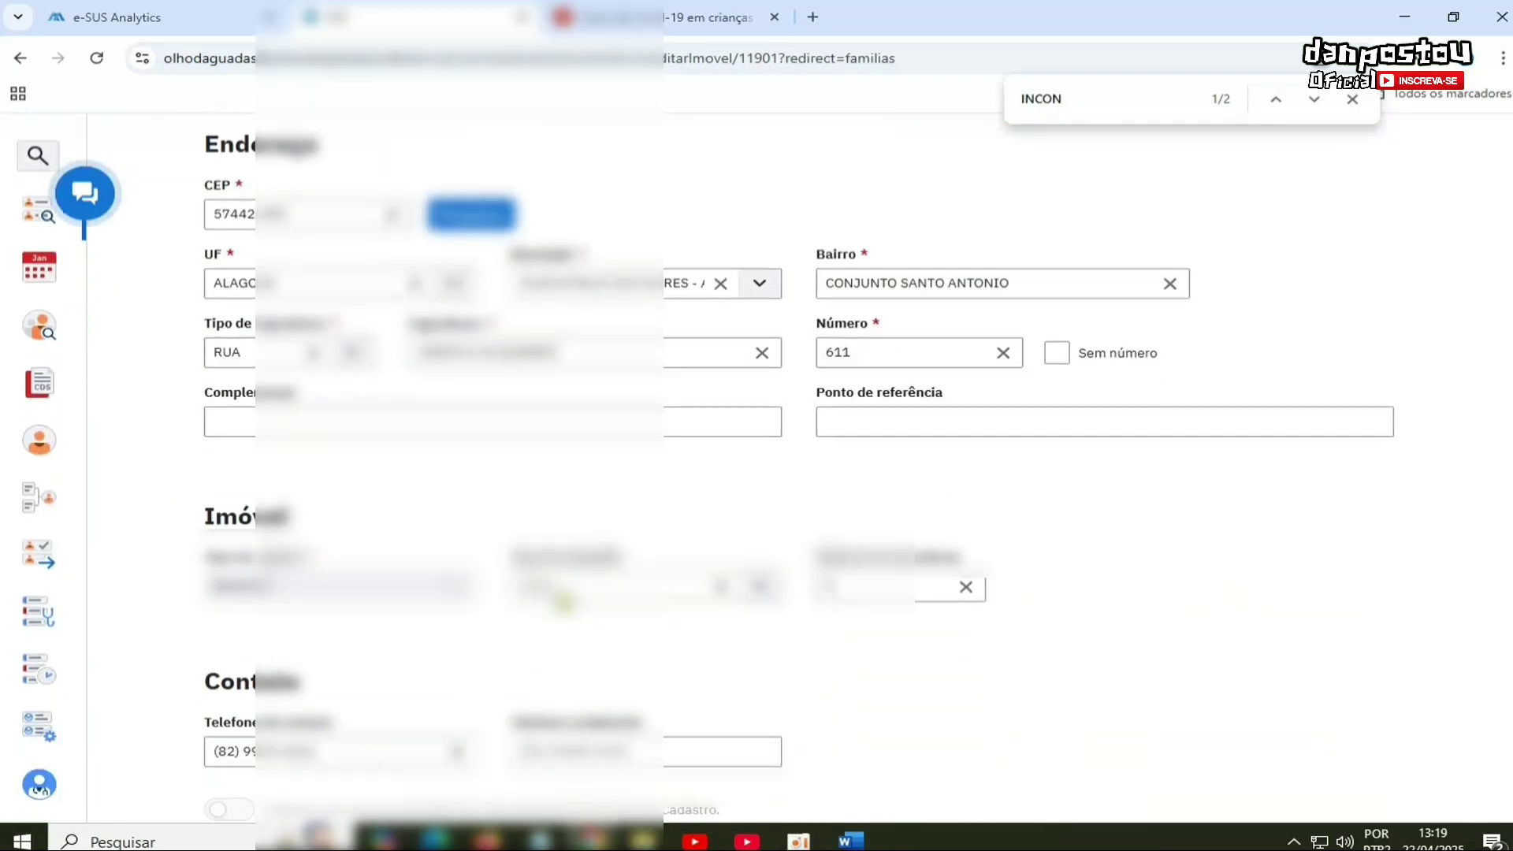
pyautogui.scroll(-10, 675, 665)
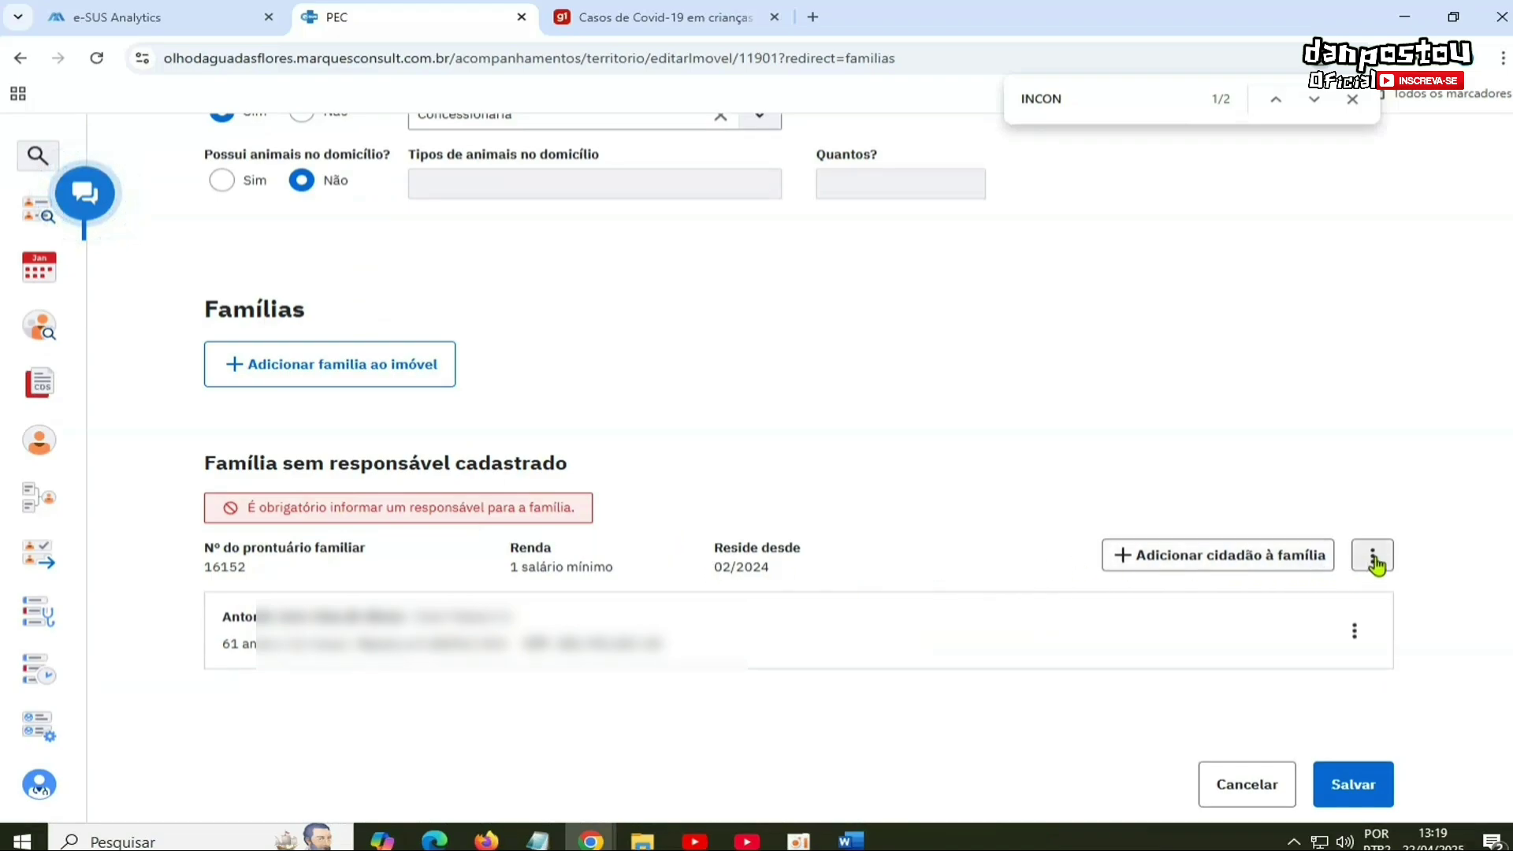
pyautogui.click(1373, 556)
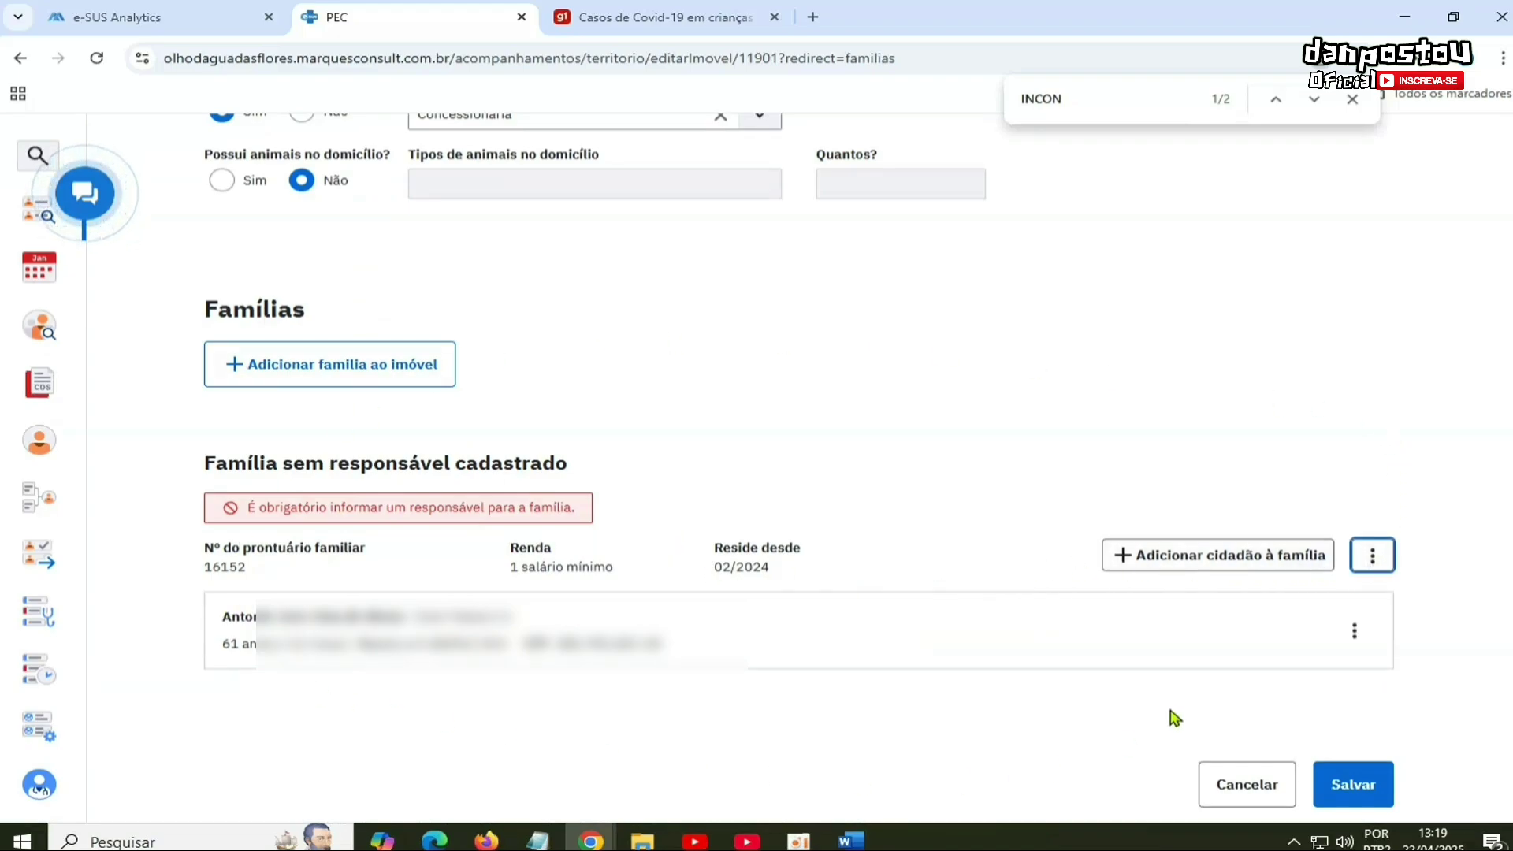
pyautogui.click(1353, 632)
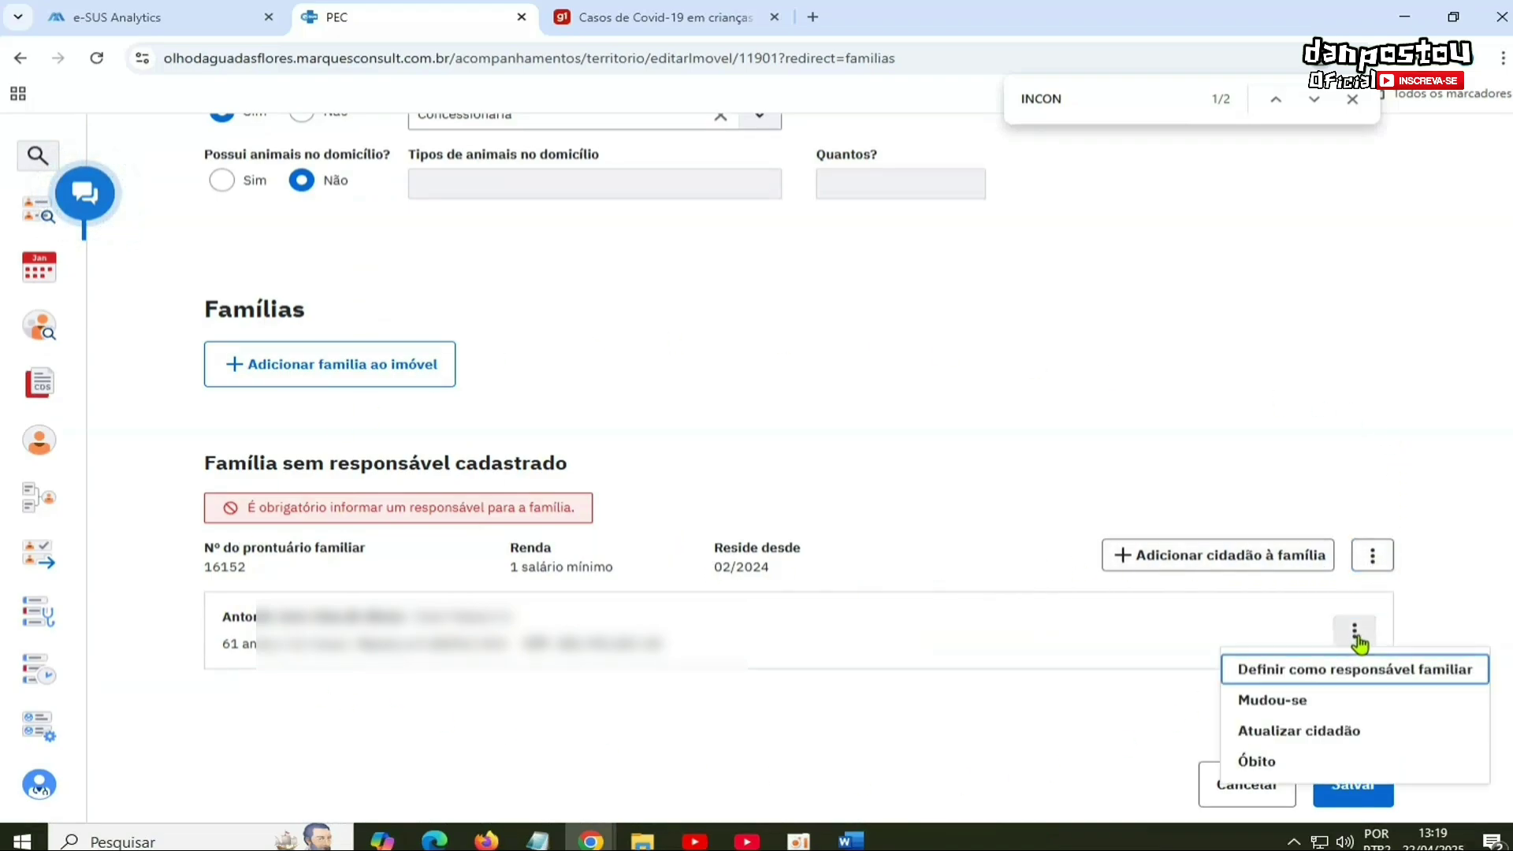
pyautogui.click(1319, 670)
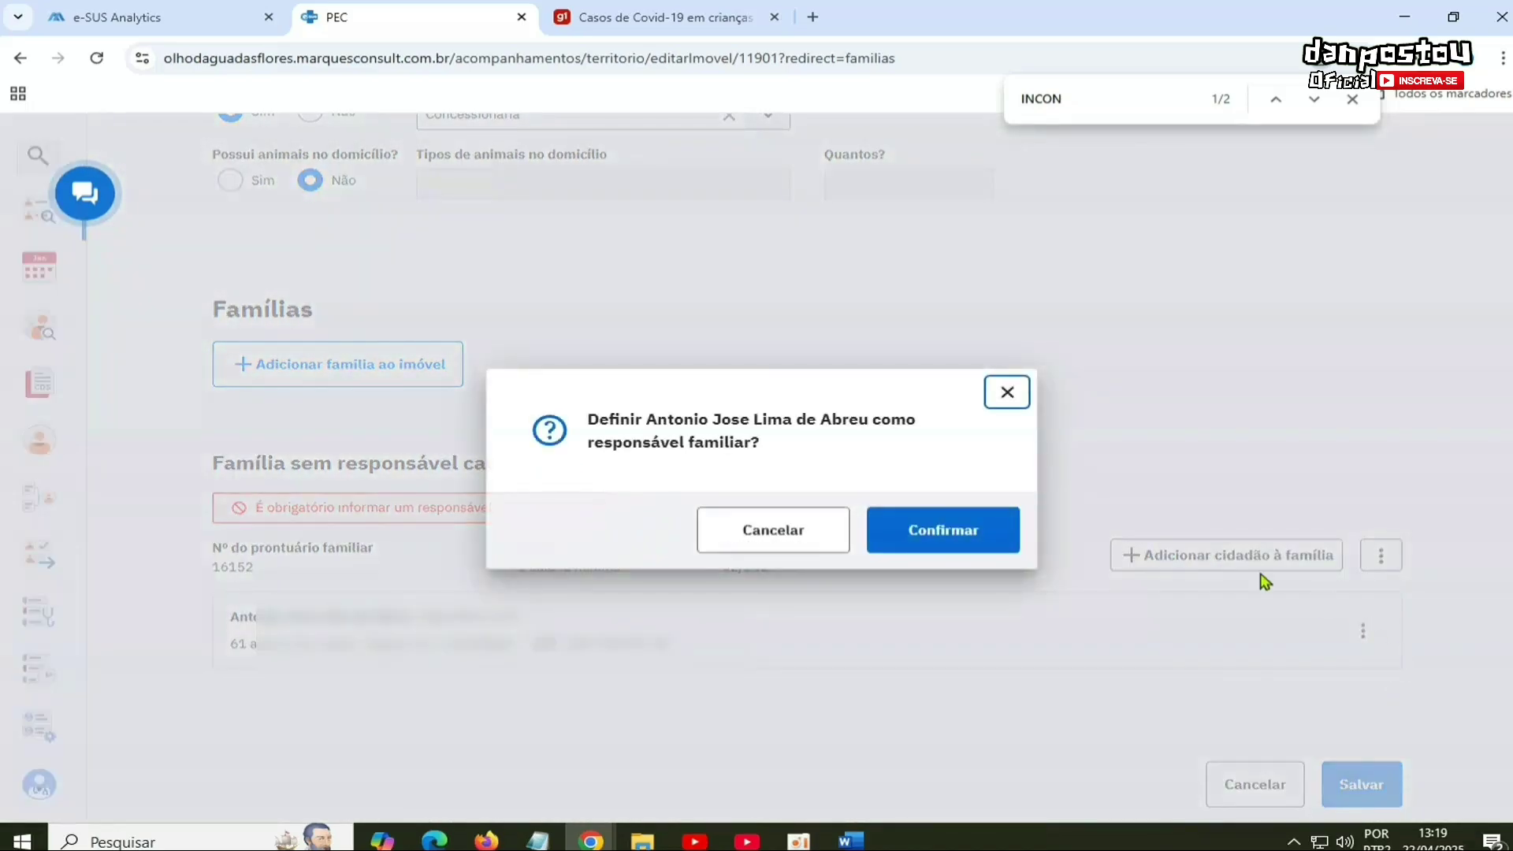
pyautogui.click(985, 534)
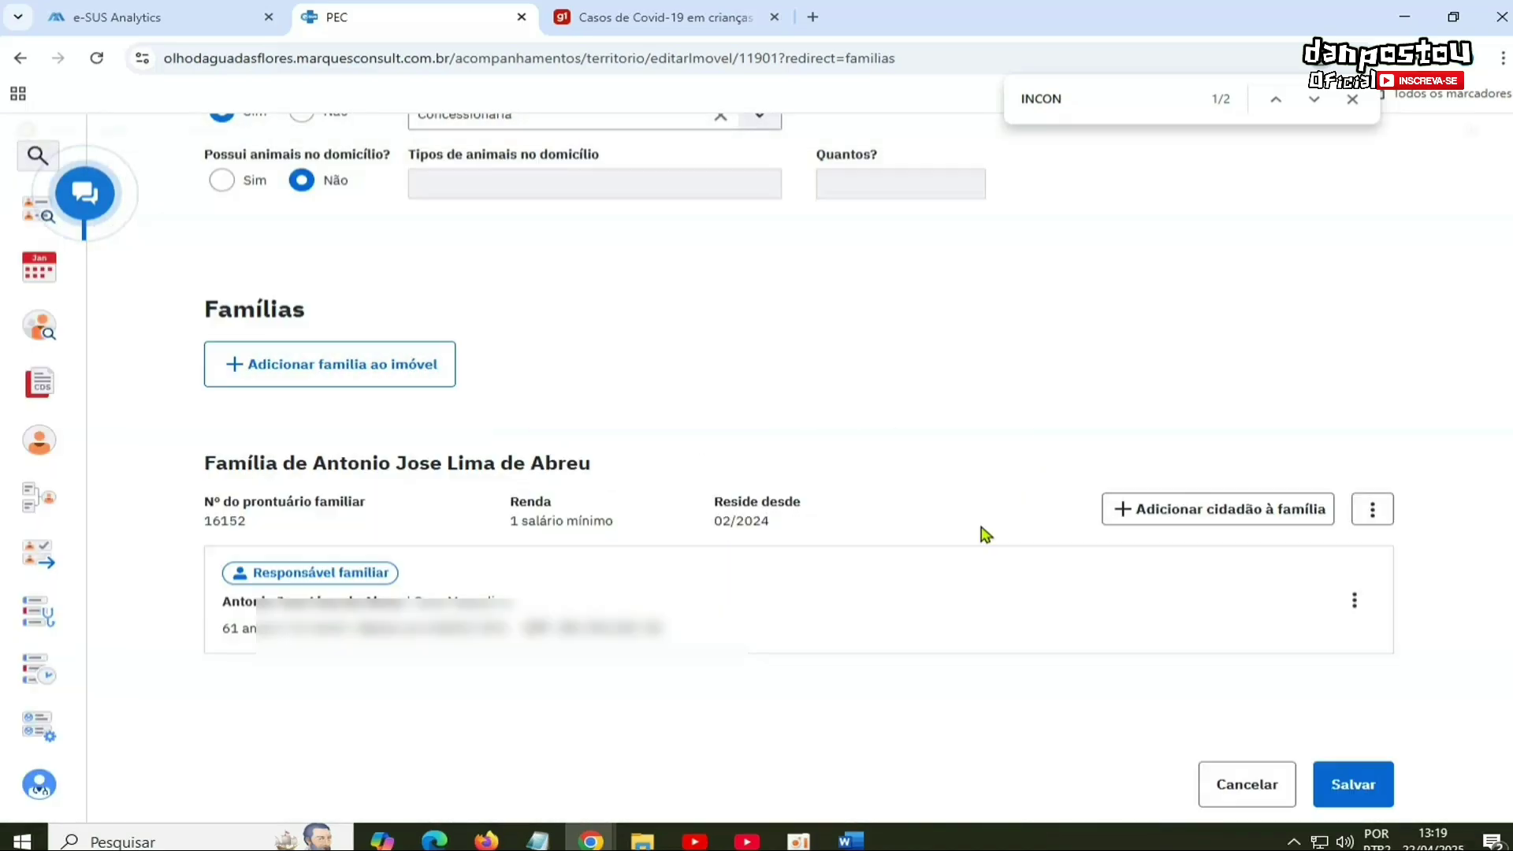
pyautogui.click(1383, 798)
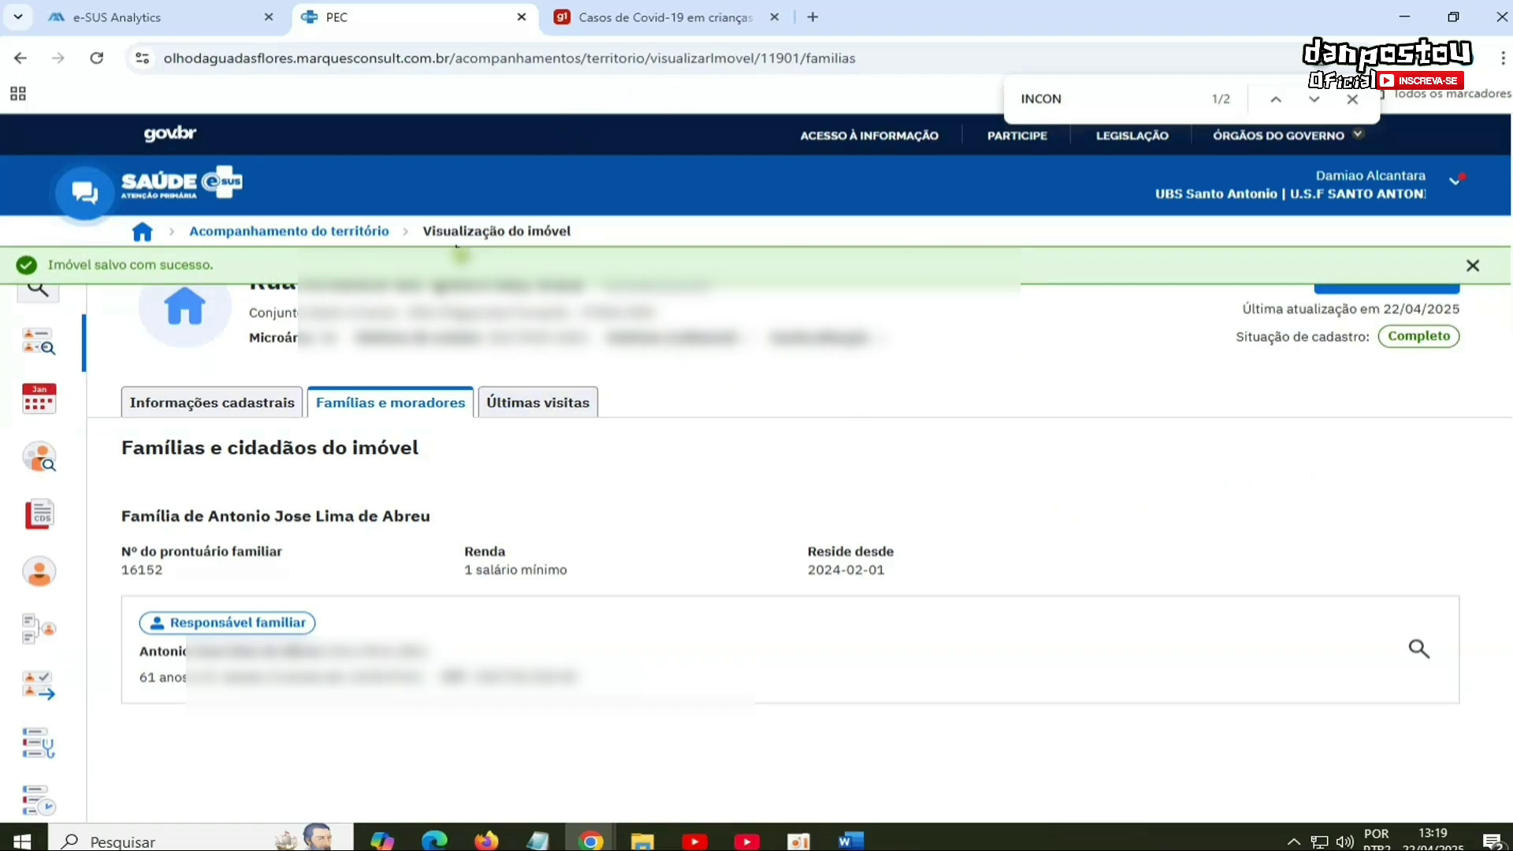
# Step: Review the "Responsável com mudança de território" and "Responsável em outro domicílio" inconsistencies on the flagged property whose family lists no residents
pyautogui.click(311, 232)
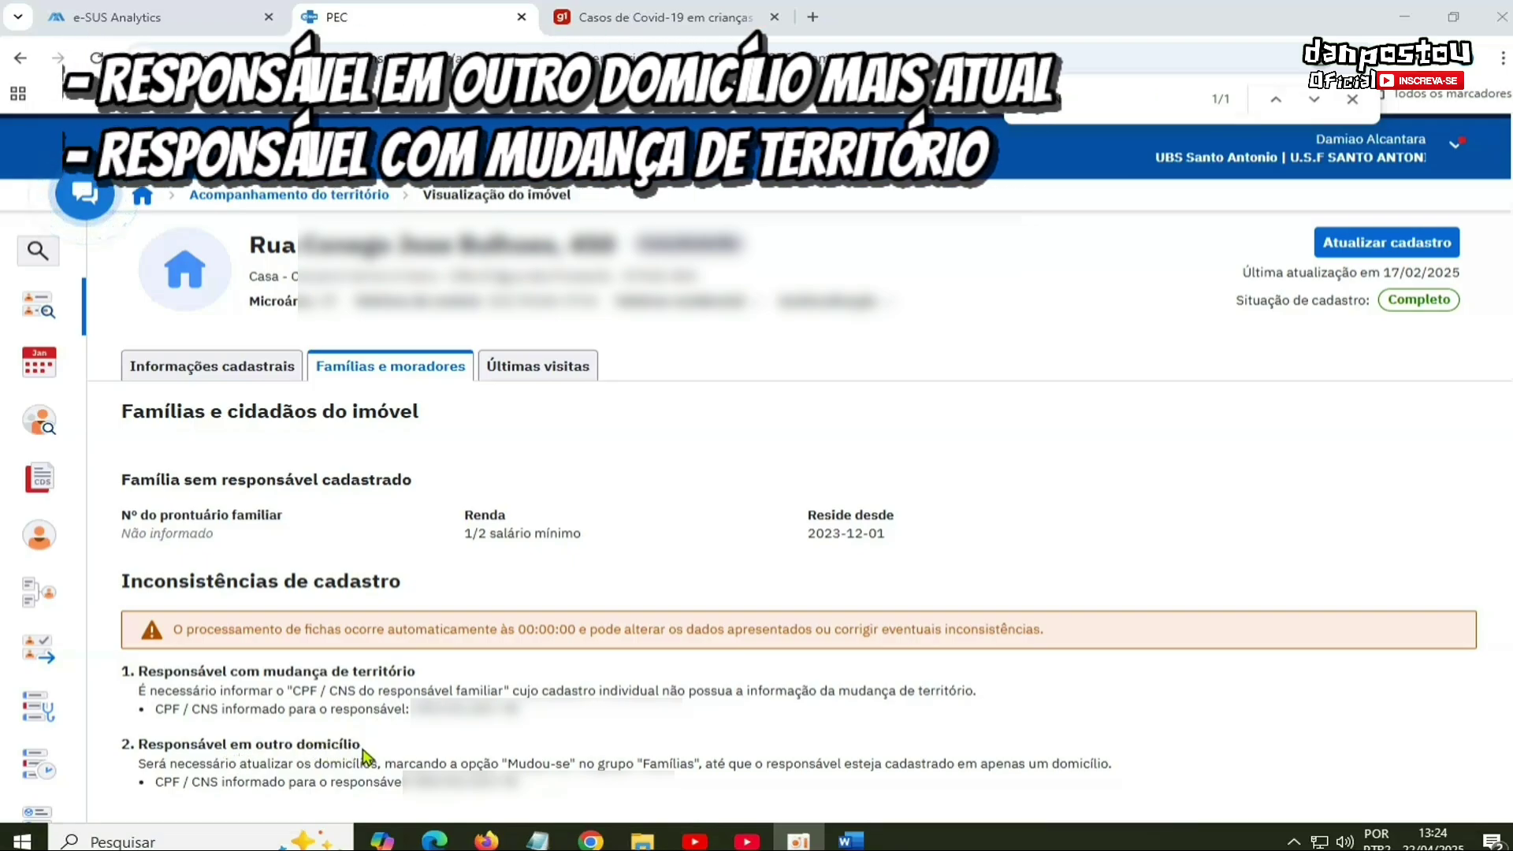
pyautogui.moveTo(362, 745); pyautogui.dragTo(147, 747)
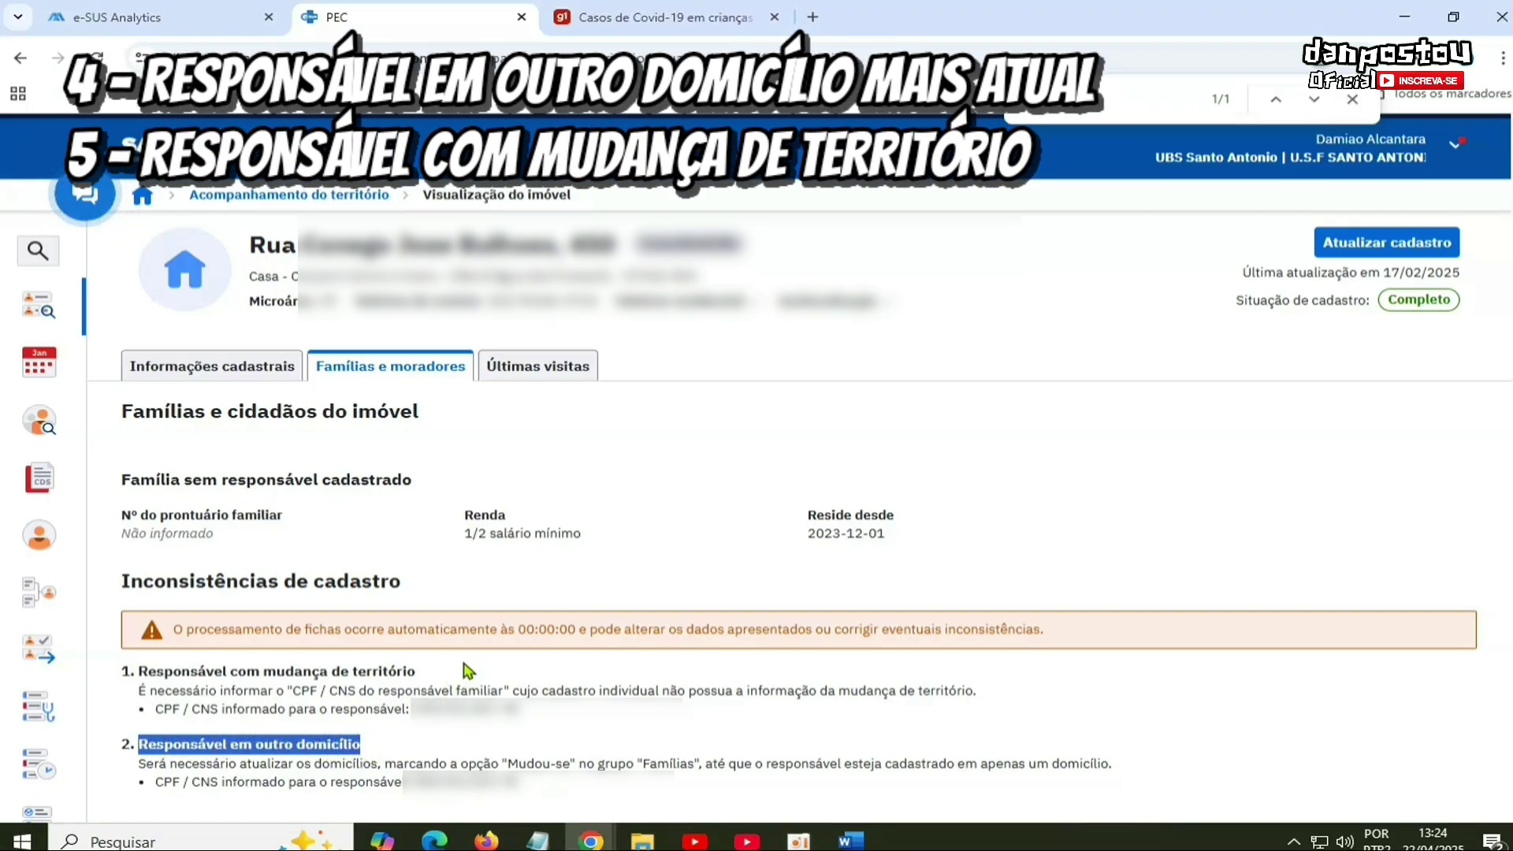
pyautogui.moveTo(420, 671); pyautogui.dragTo(138, 671)
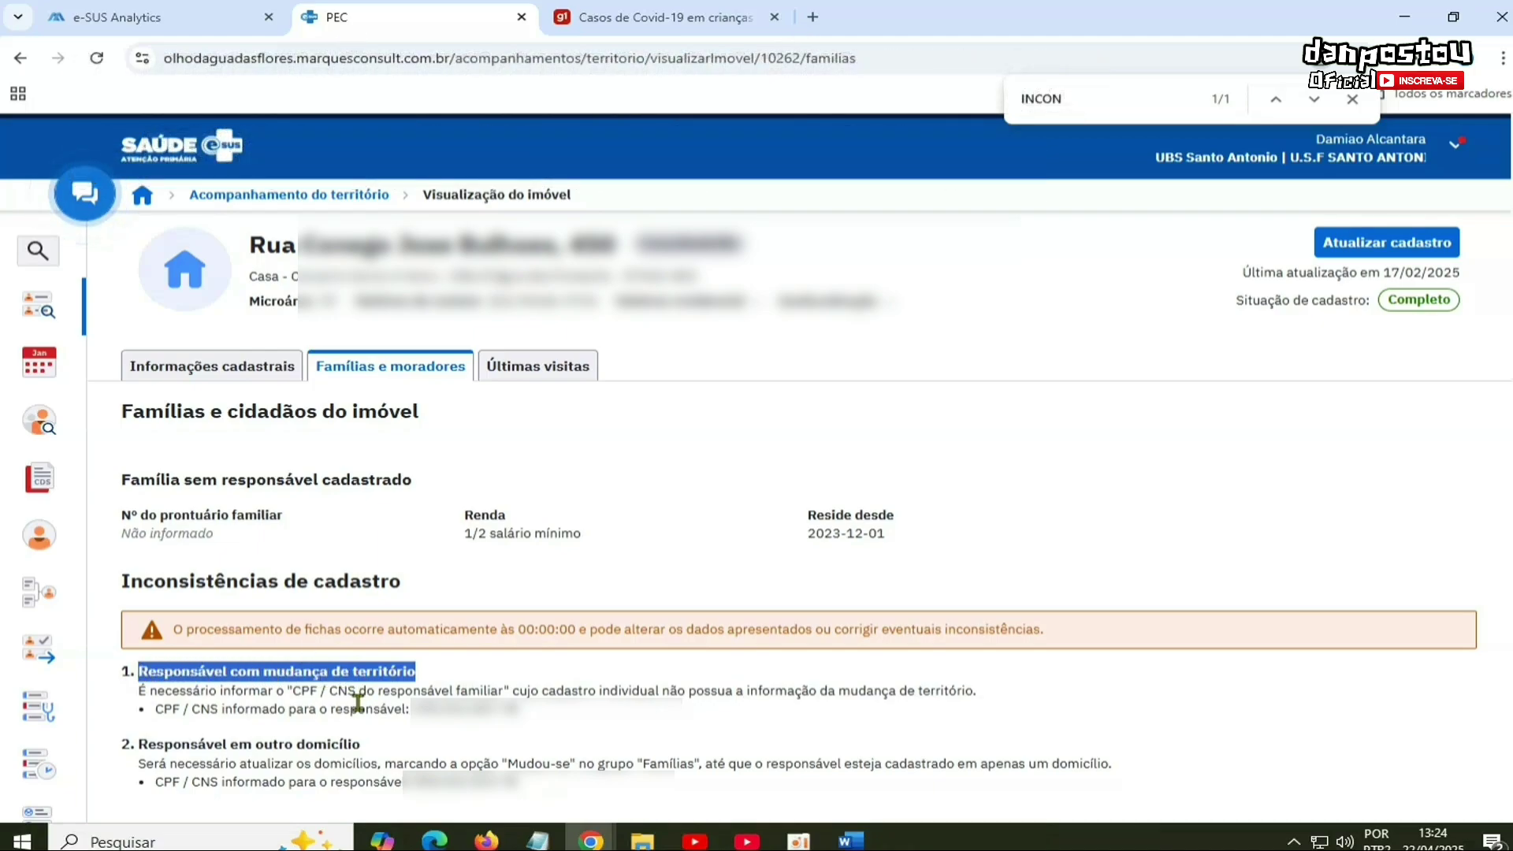
pyautogui.moveTo(363, 744); pyautogui.dragTo(140, 747)
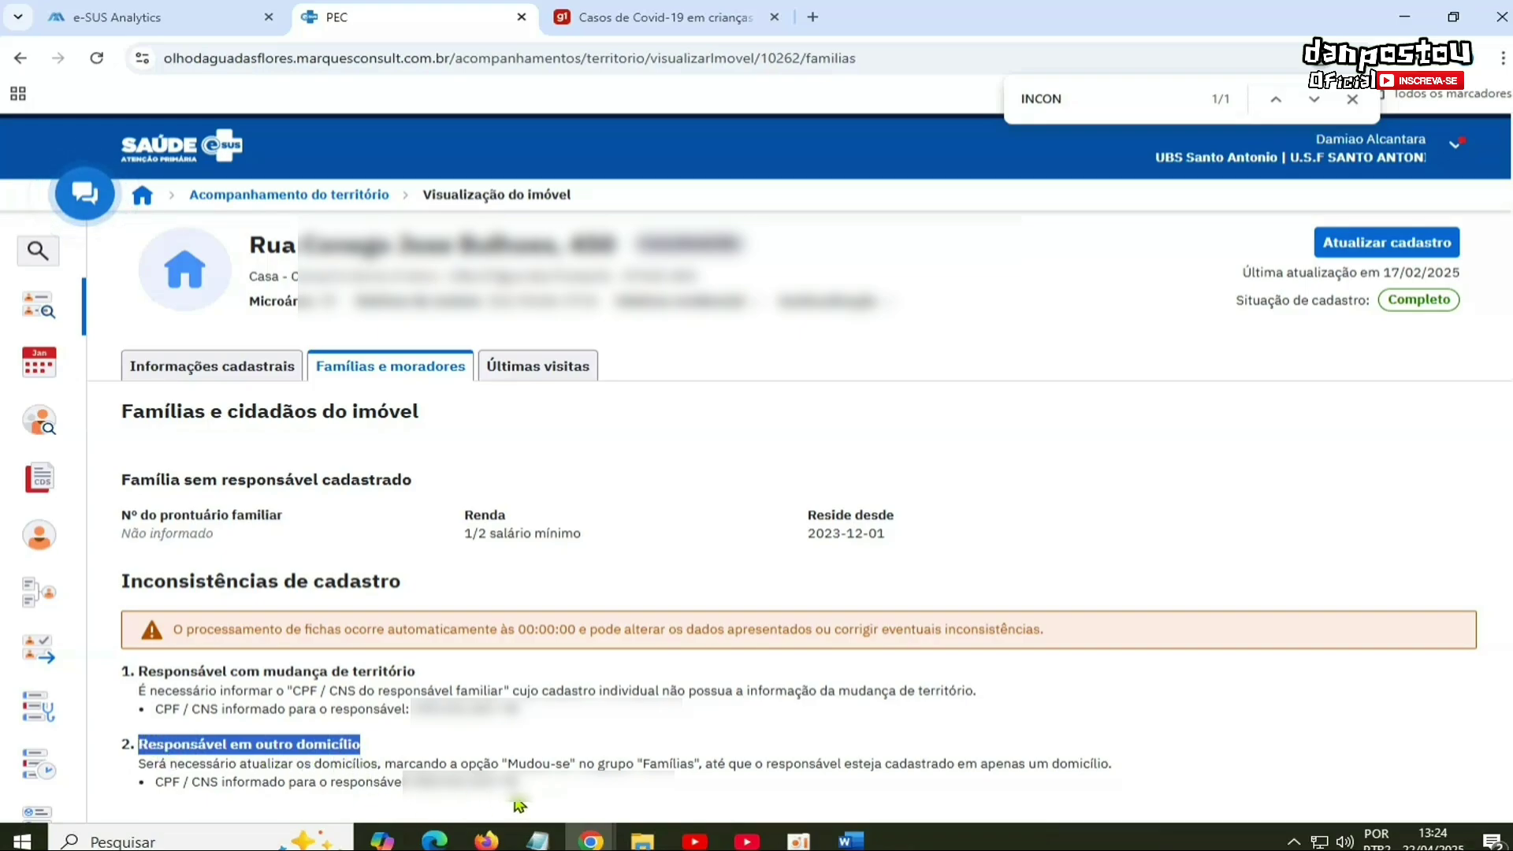
# Step: Copy the responsible citizen's CPF/CNS reported under the "Responsável em outro domicílio" inconsistency
pyautogui.moveTo(517, 782); pyautogui.dragTo(410, 783)
pyautogui.rightClick(414, 783)
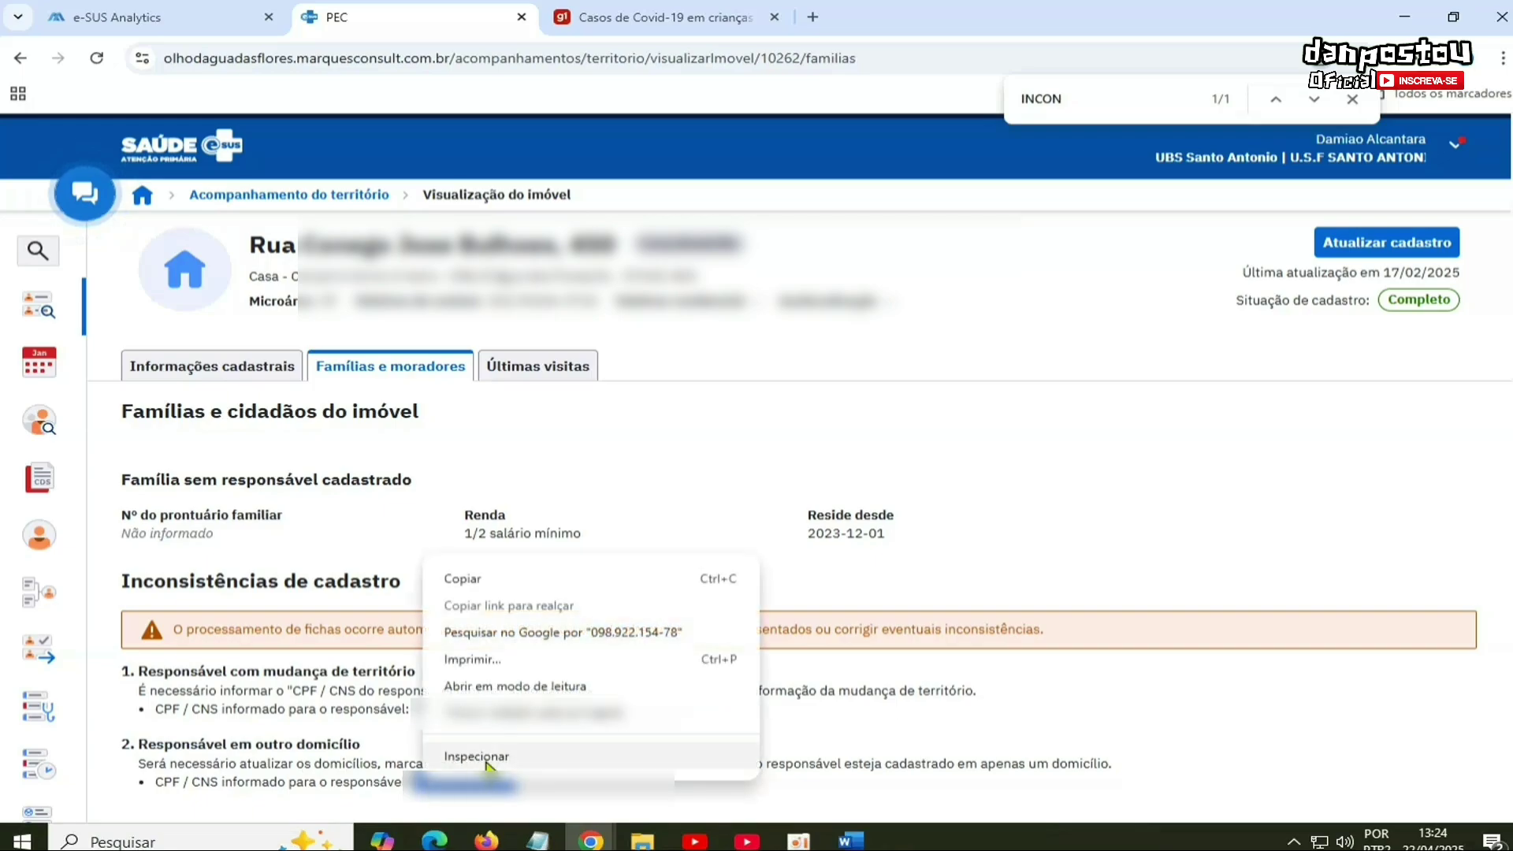
pyautogui.click(478, 577)
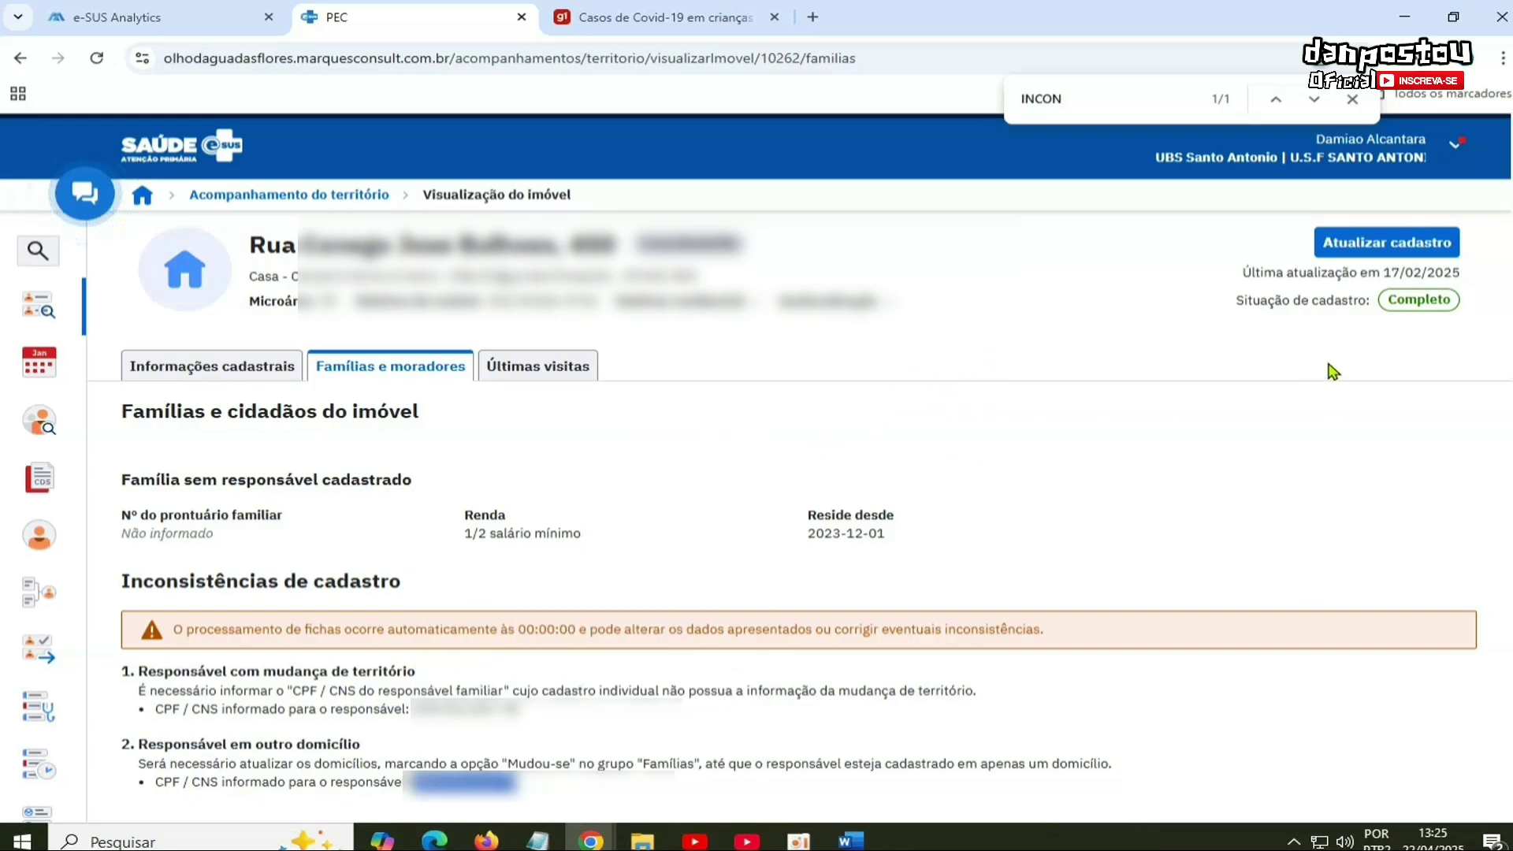
pyautogui.click(1114, 712)
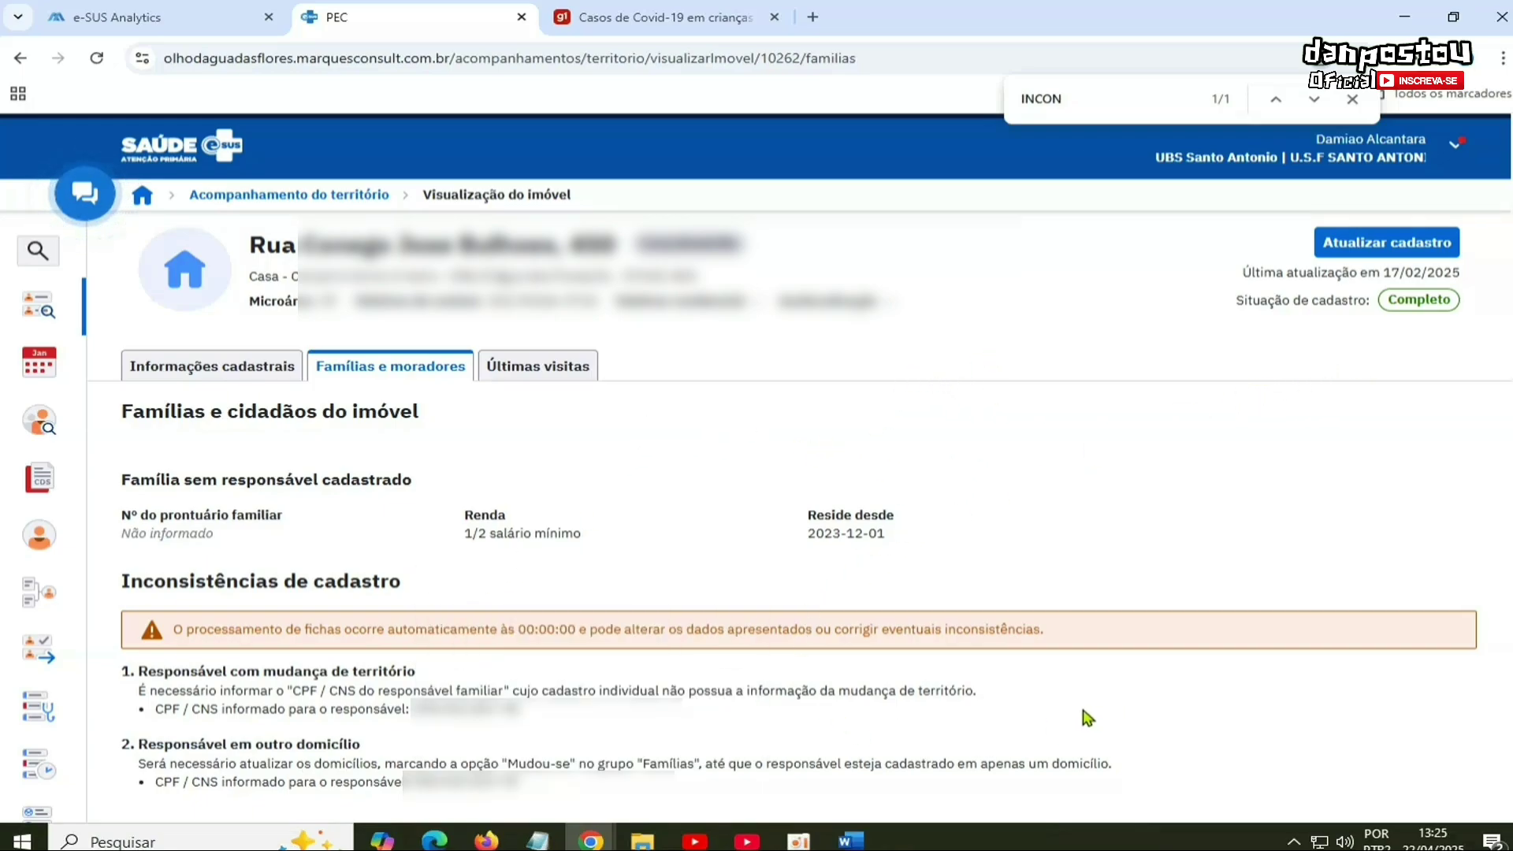
# Step: Update this property's registration by adding the citizen found with the copied CPF/CNS to the family without a registered responsible
pyautogui.click(1410, 243)
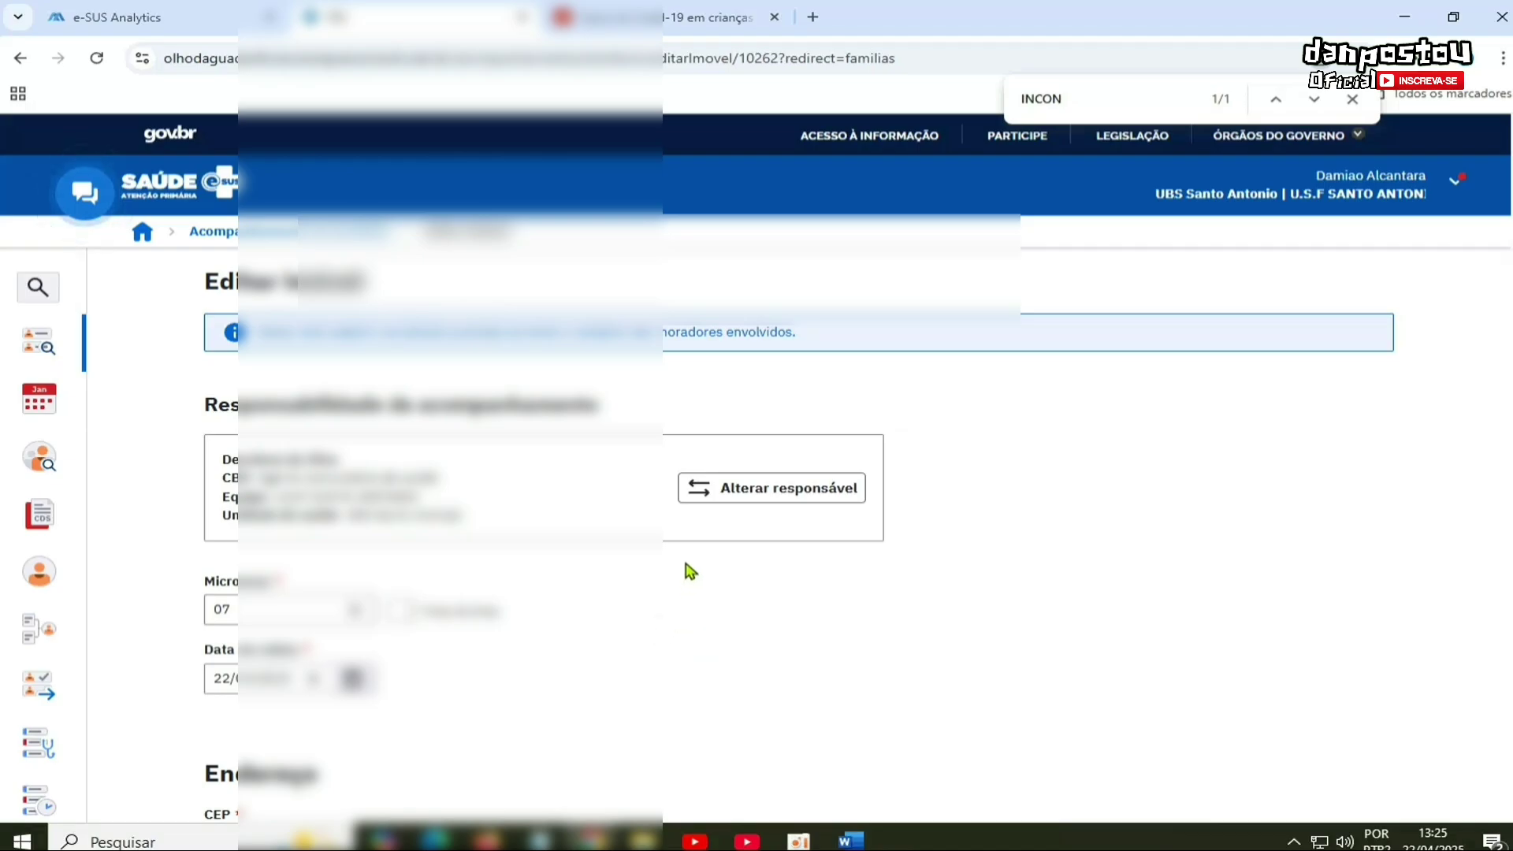
pyautogui.scroll(-15, 686, 599)
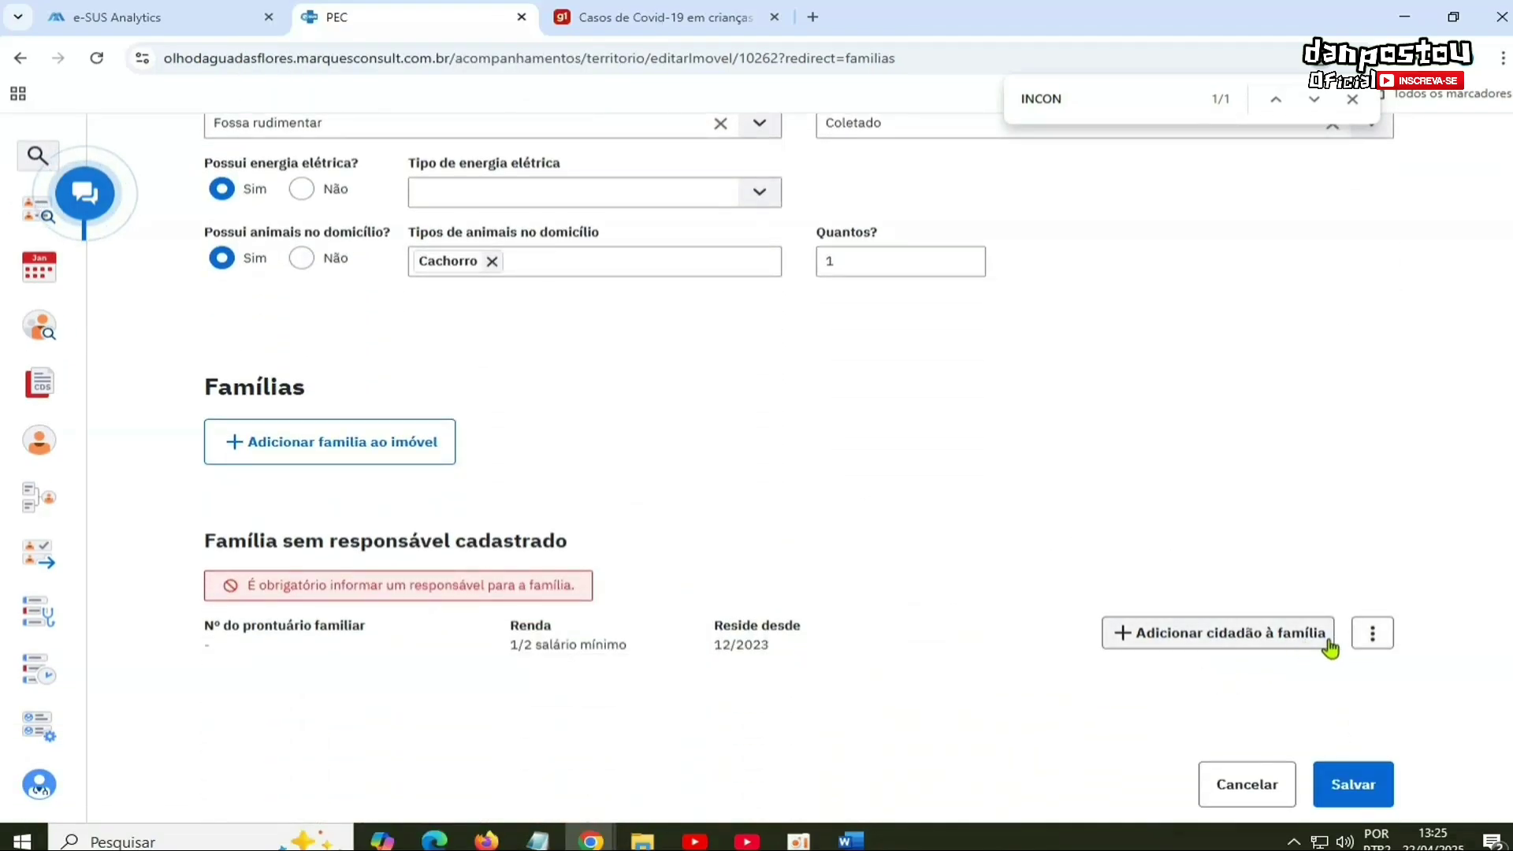
pyautogui.click(1190, 639)
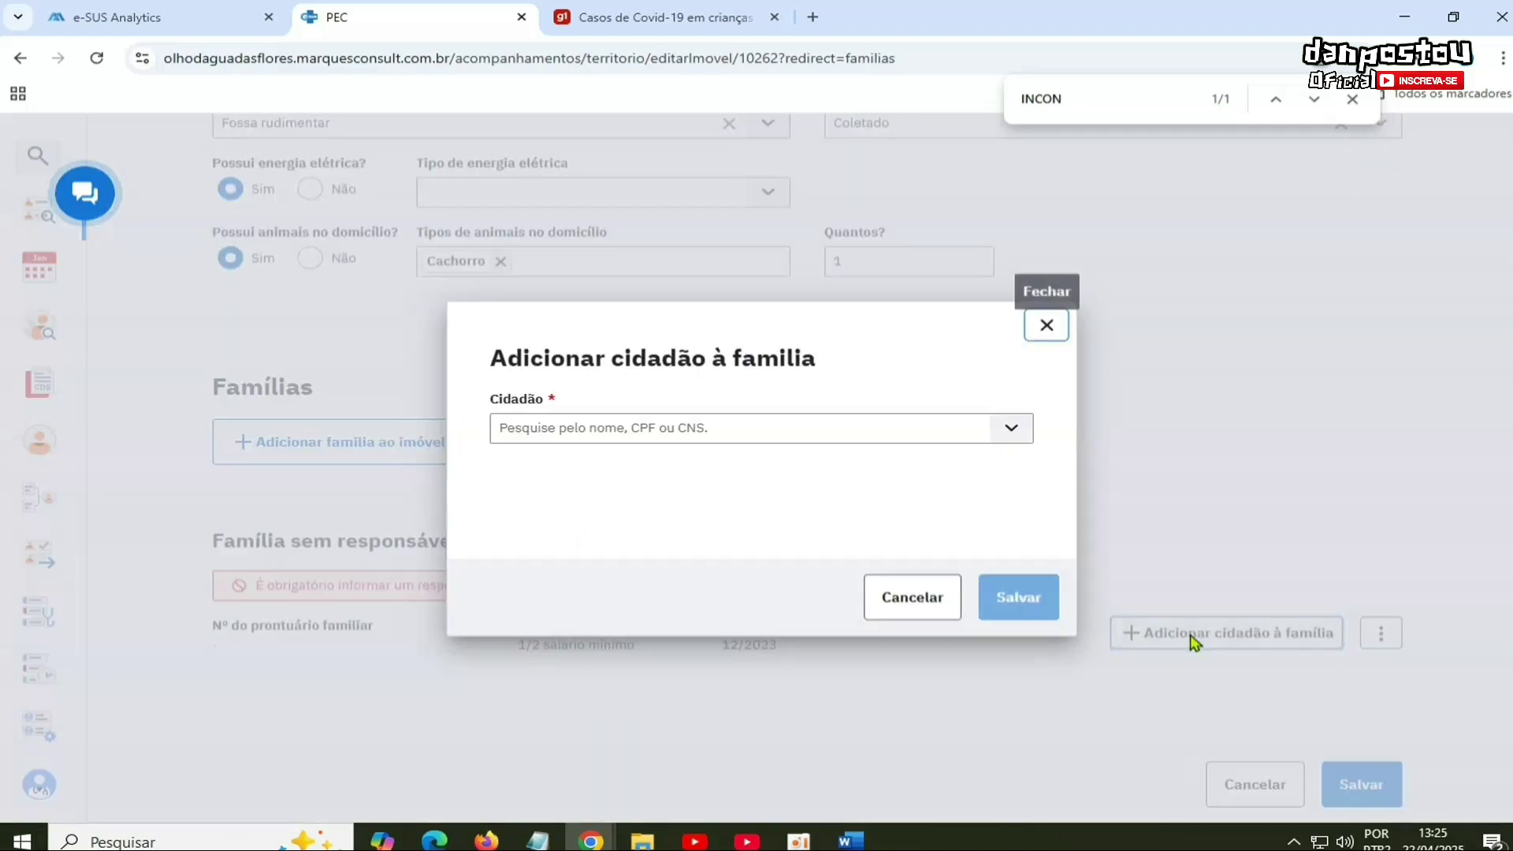
pyautogui.click(777, 427)
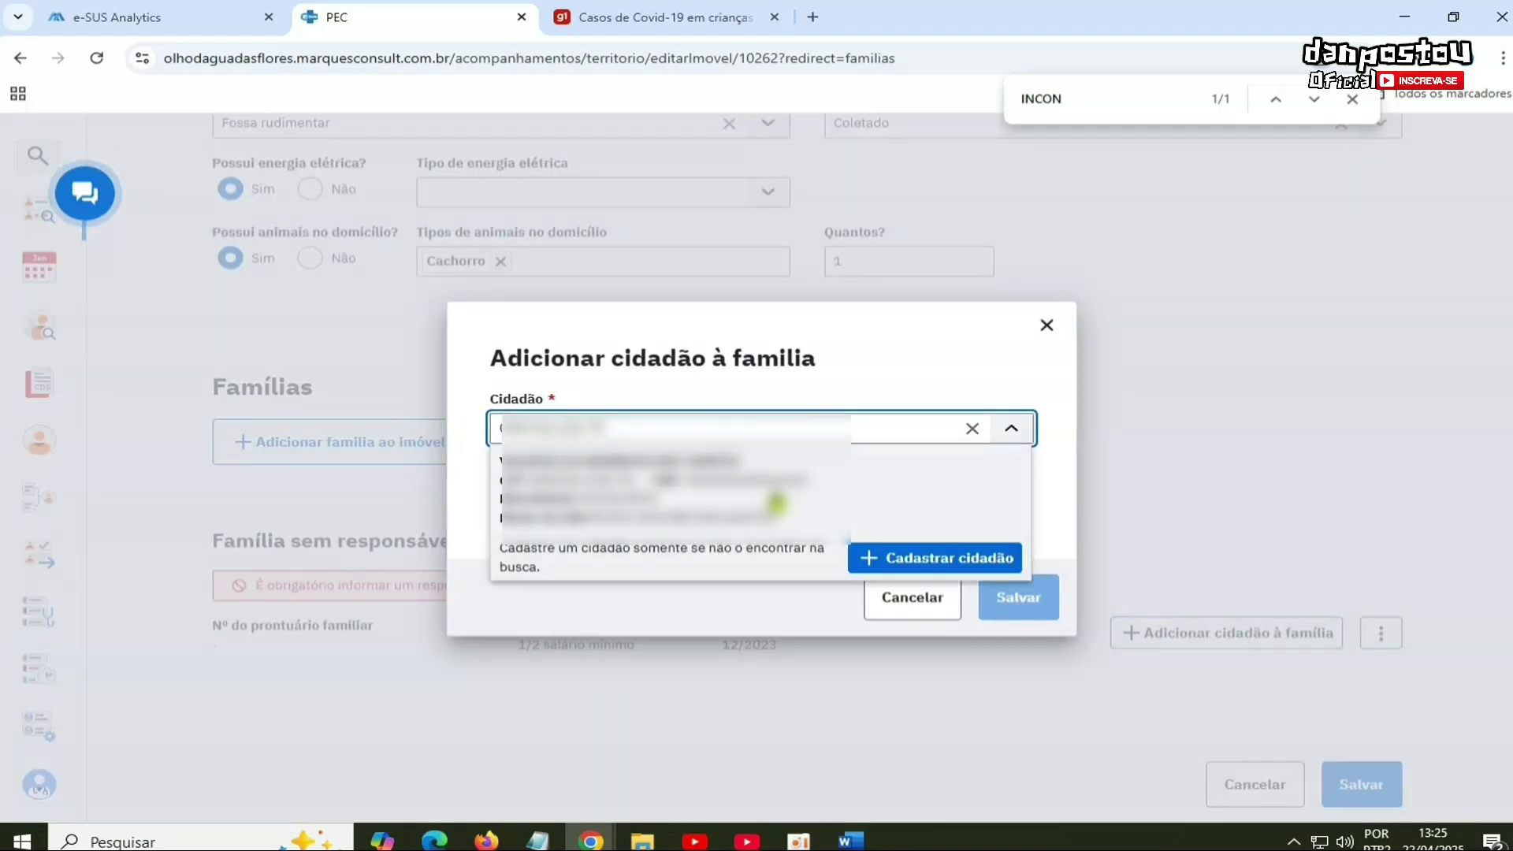
pyautogui.click(712, 505)
pyautogui.click(1024, 619)
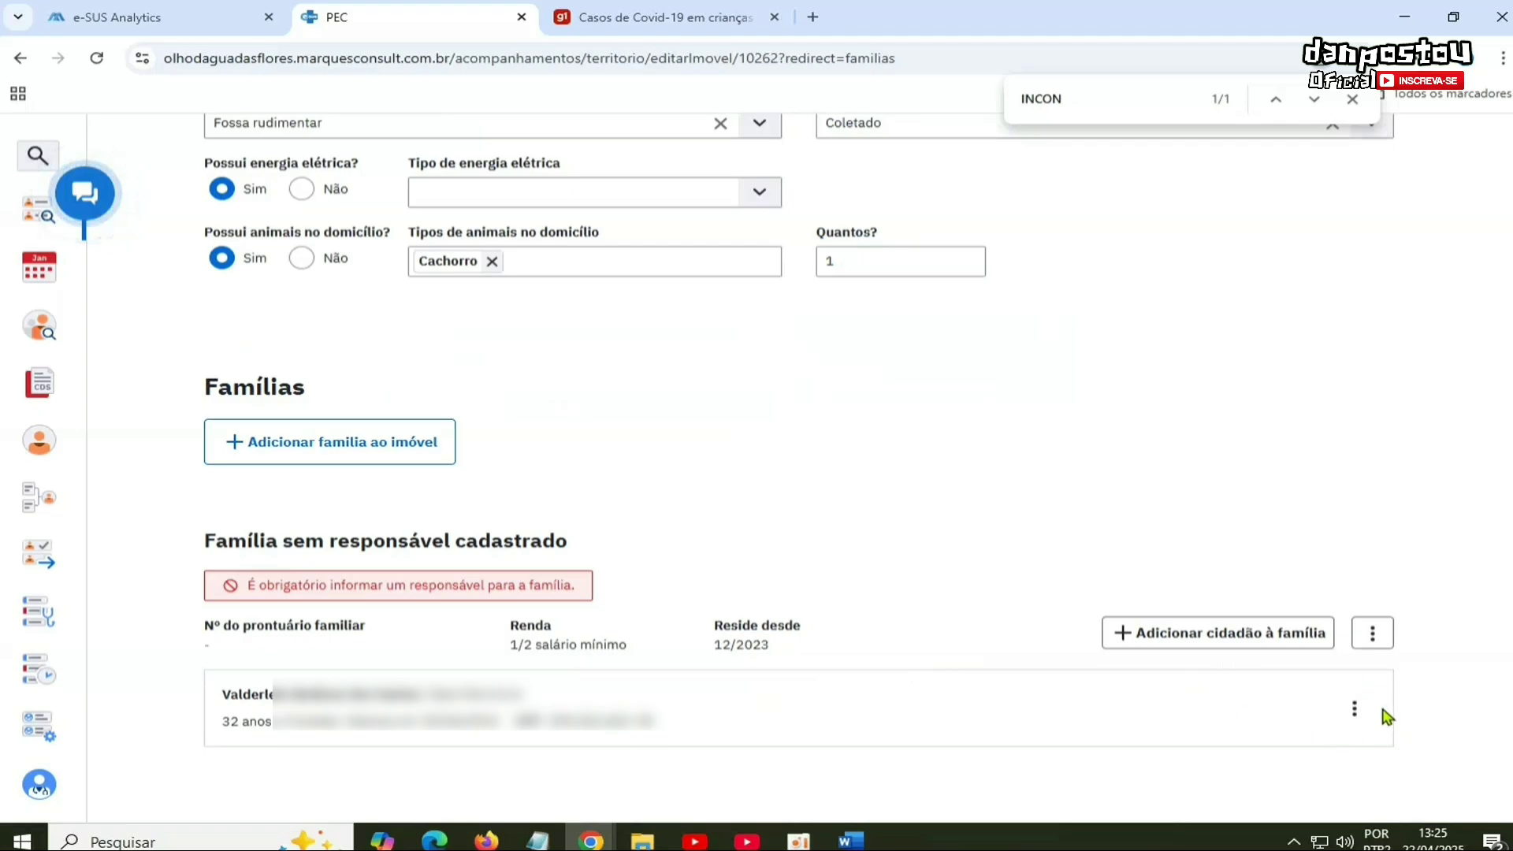
# Step: Define the newly added 32-year-old citizen as responsável familiar of this family and confirm the change
pyautogui.click(1356, 710)
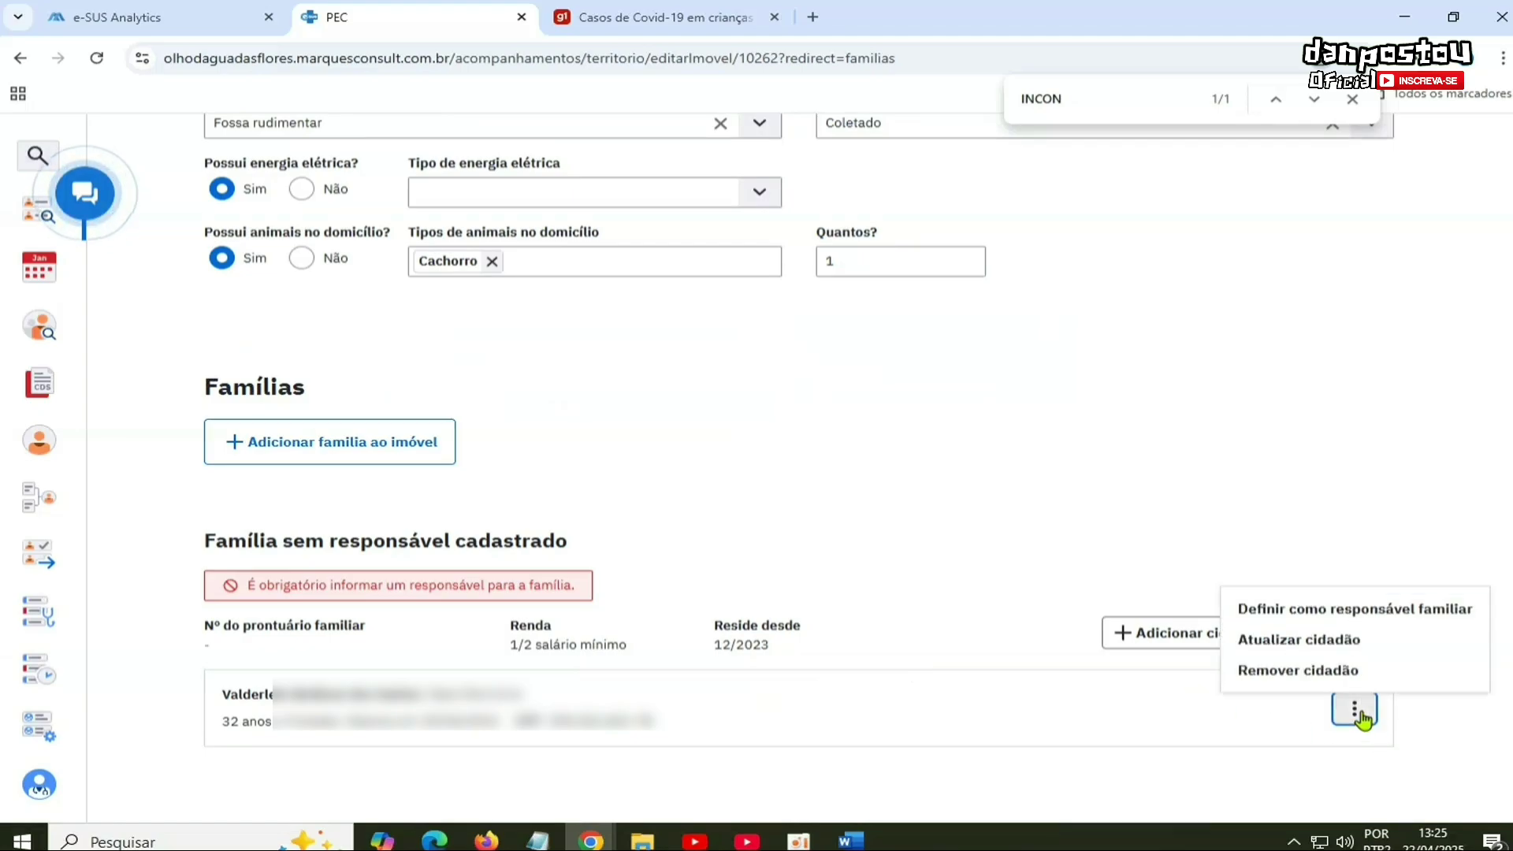
pyautogui.click(1323, 611)
pyautogui.click(976, 546)
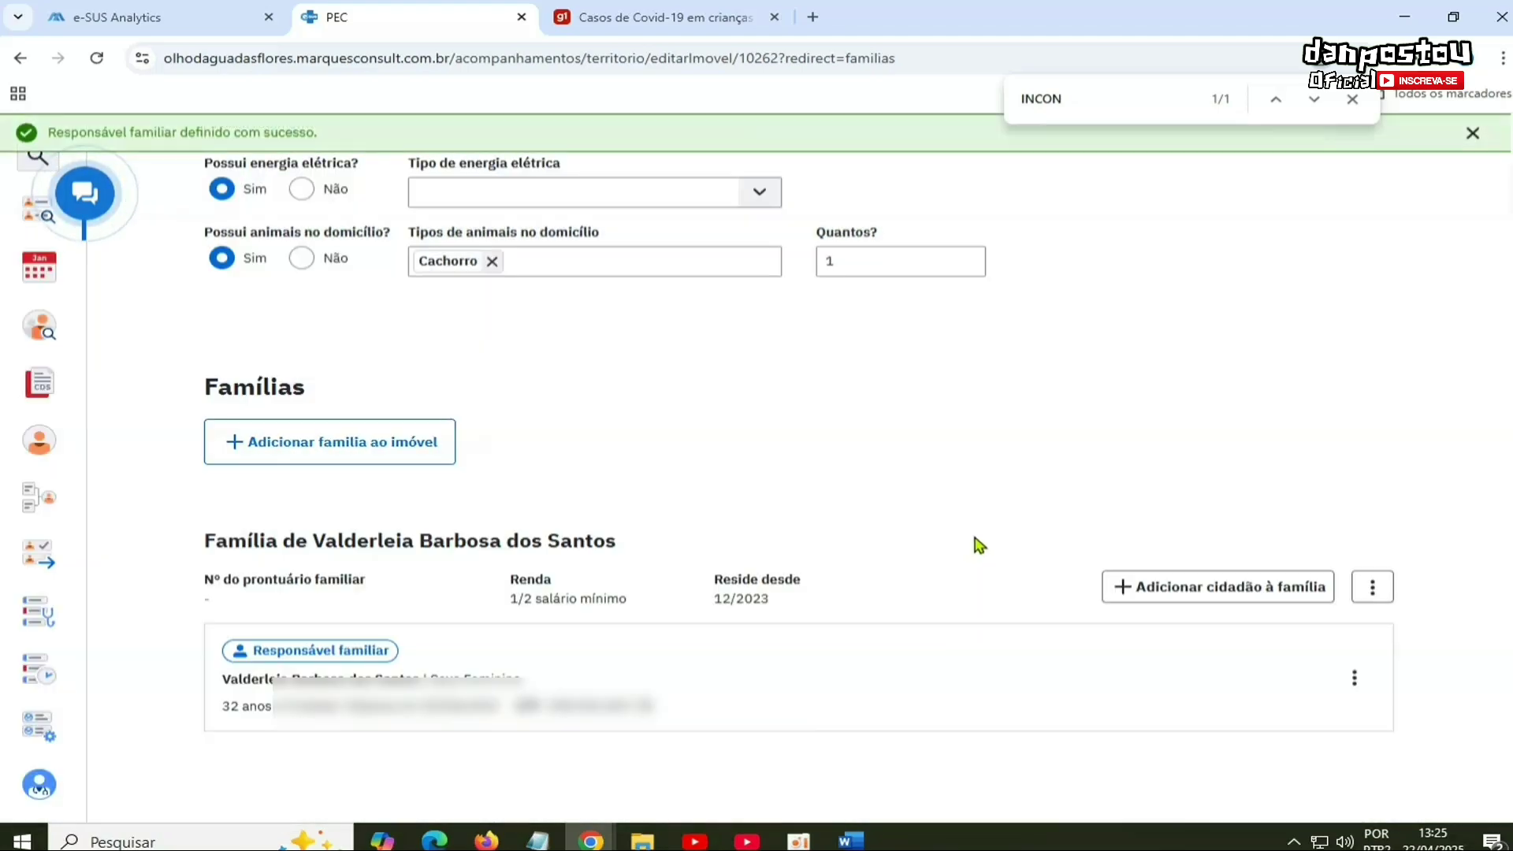
pyautogui.click(1375, 587)
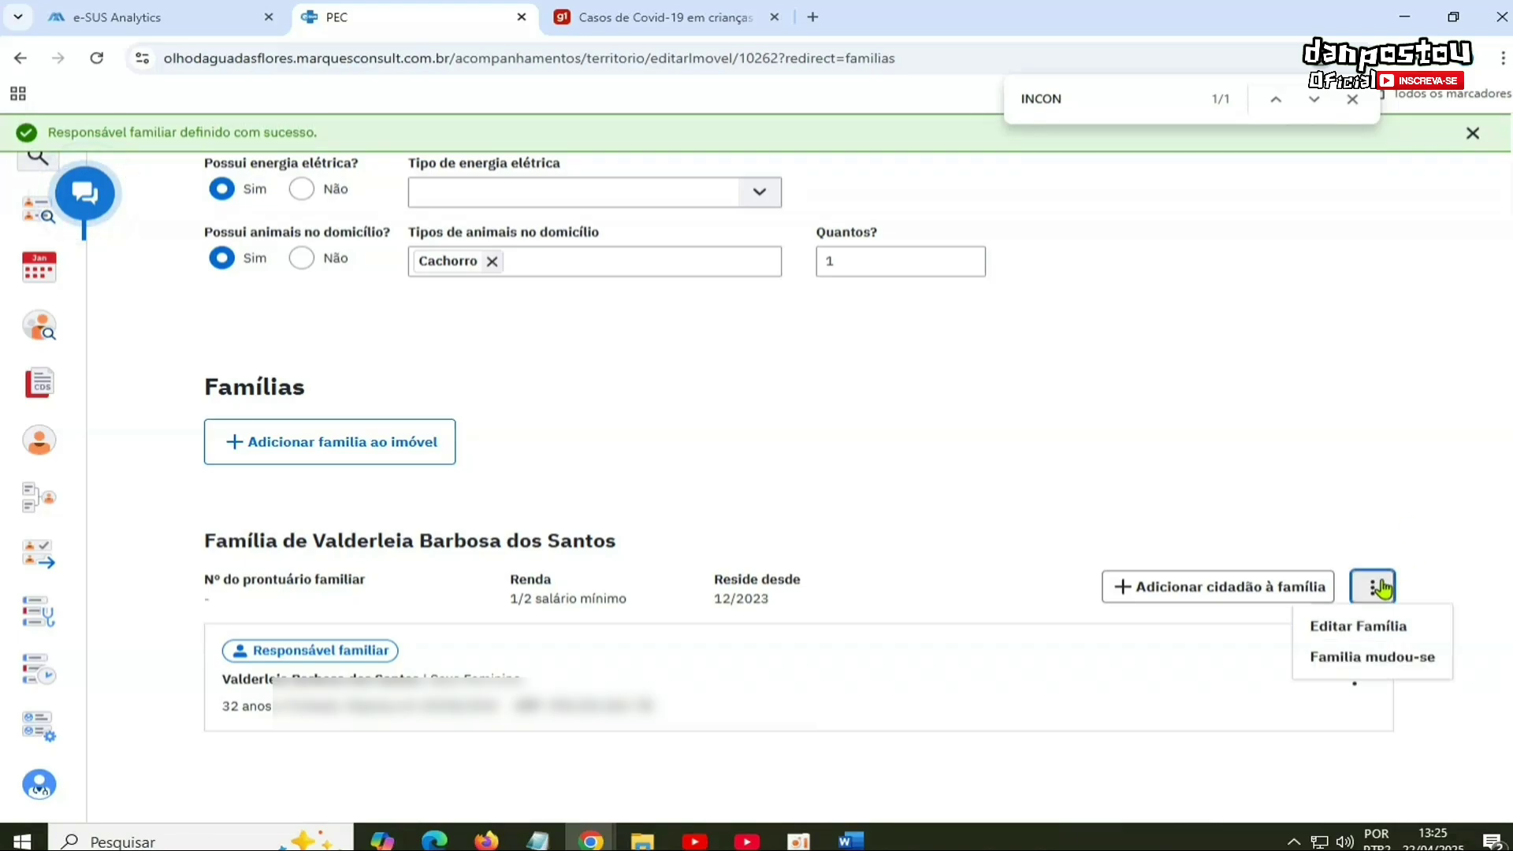
pyautogui.click(1365, 661)
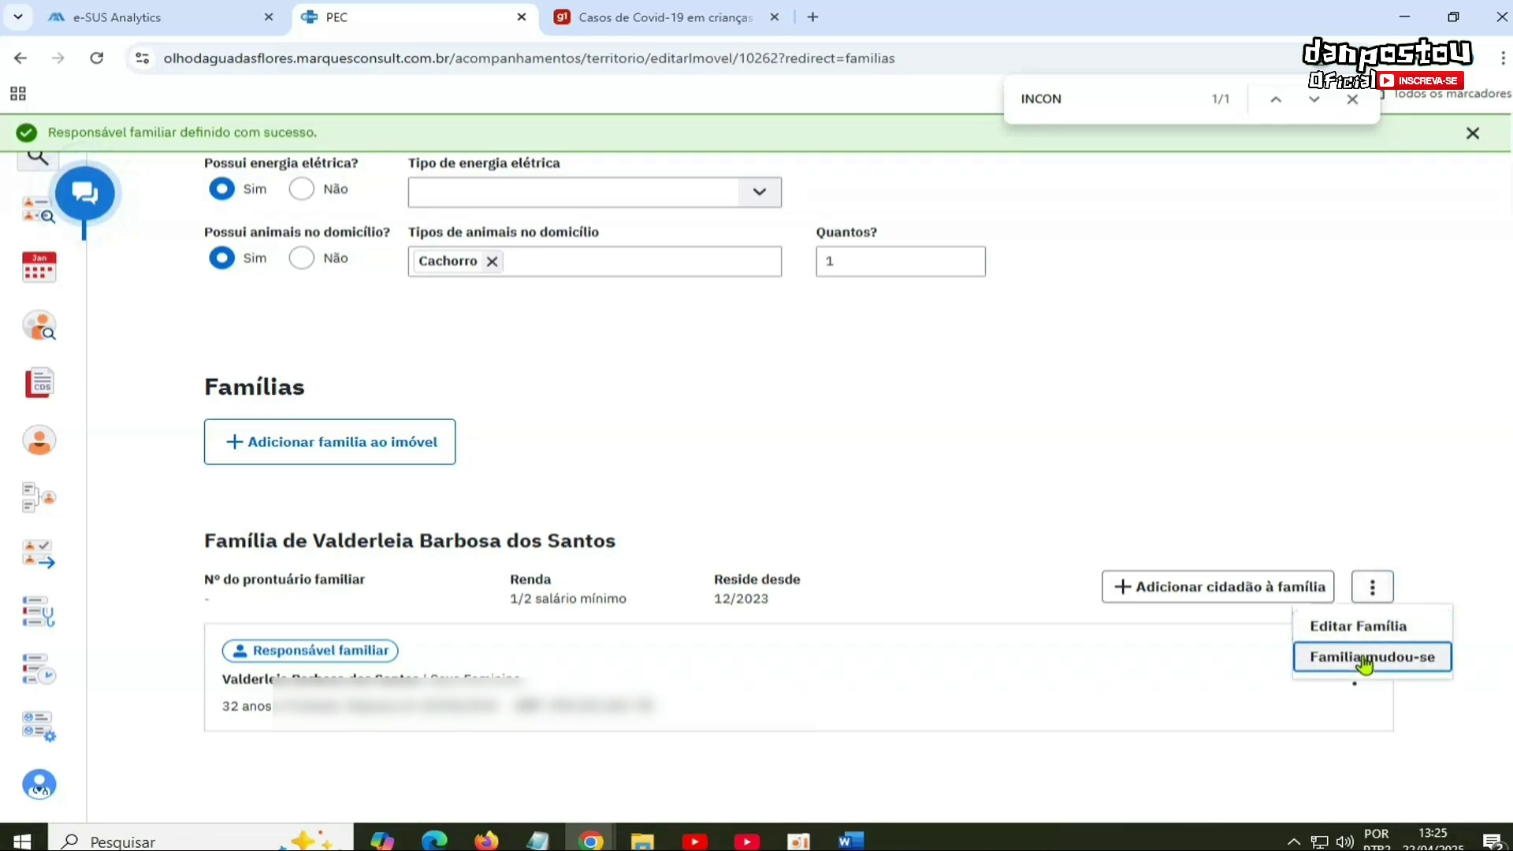
pyautogui.click(1365, 664)
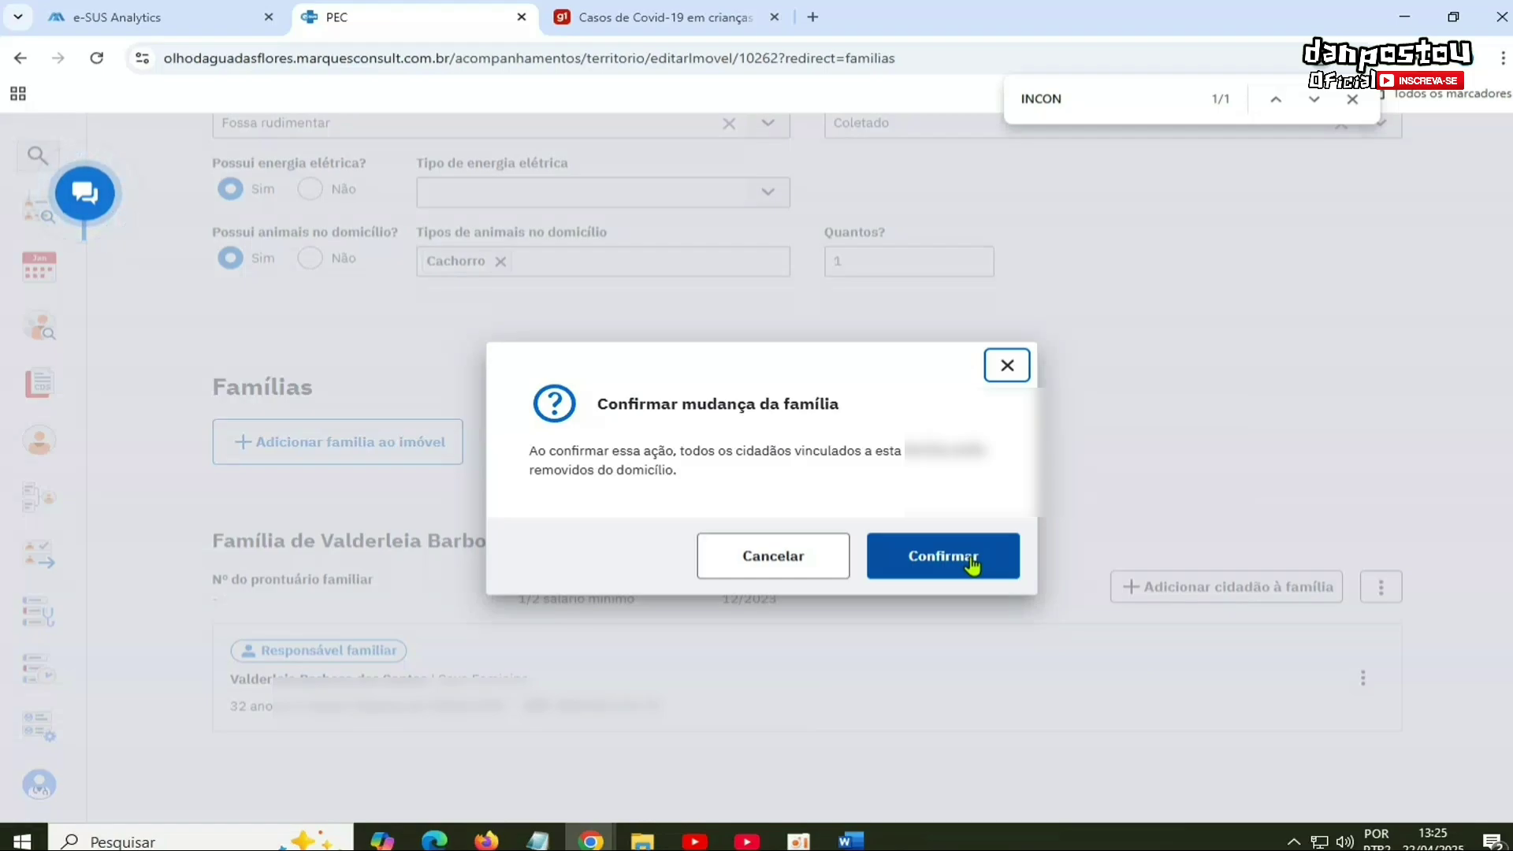
pyautogui.click(760, 568)
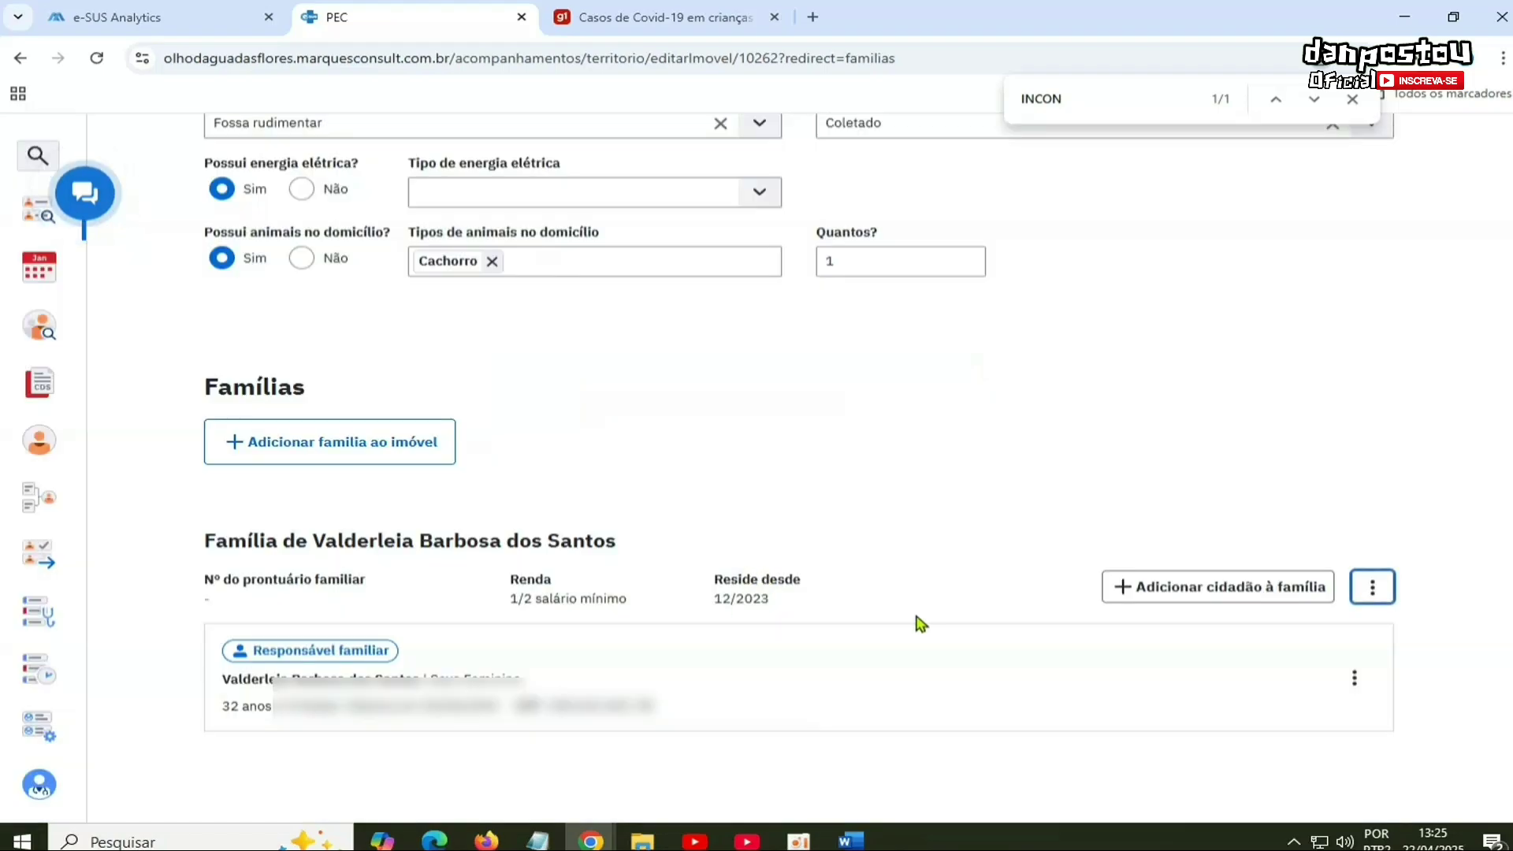
# Step: Mark the 32-year-old responsible's family as moved (Família mudou-se), confirm the move, and save the property
pyautogui.click(1373, 587)
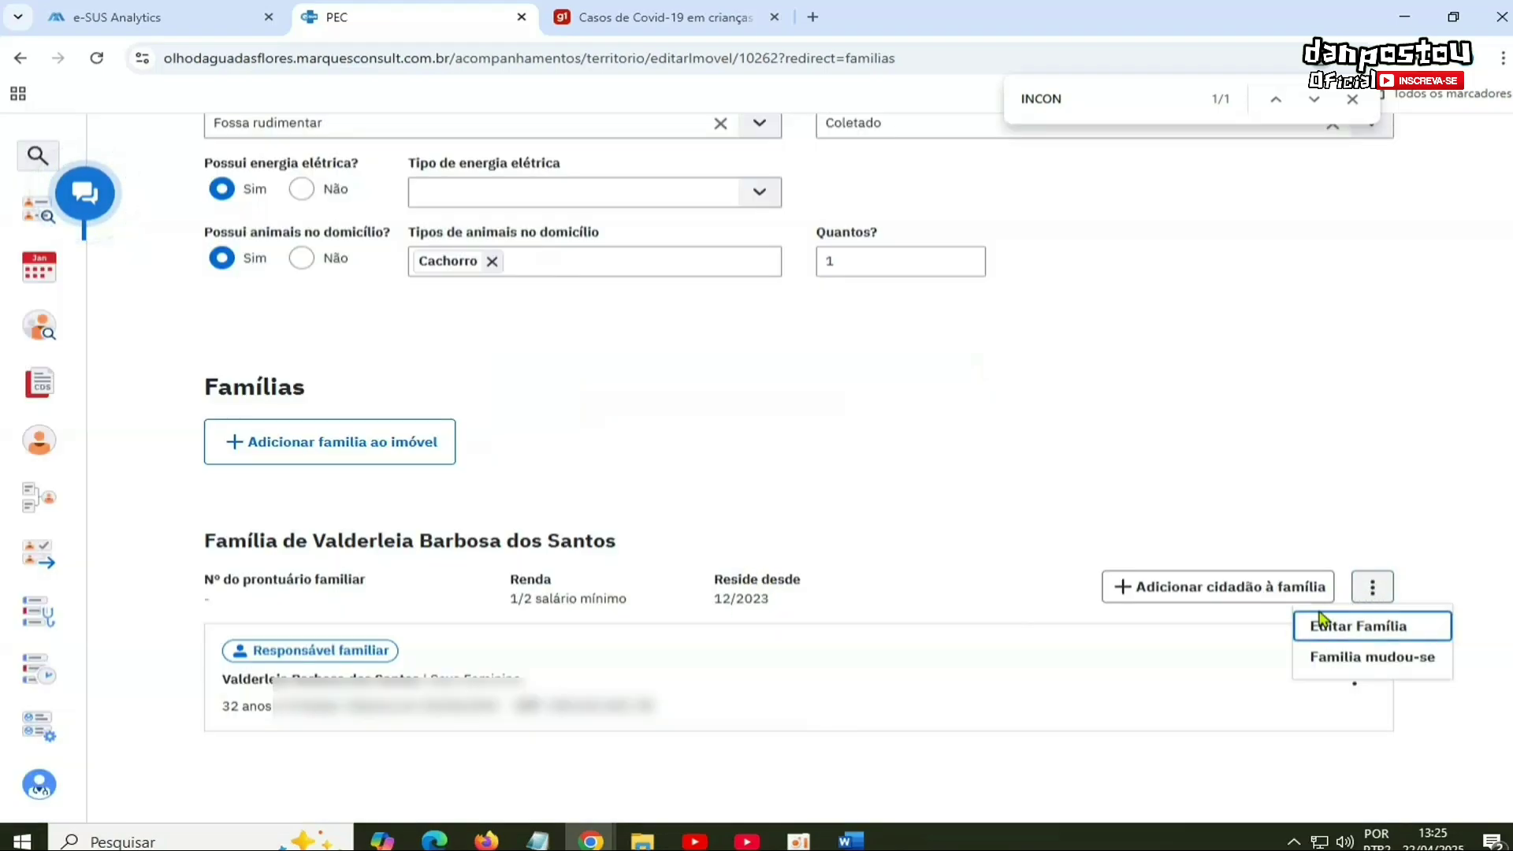
pyautogui.click(1362, 662)
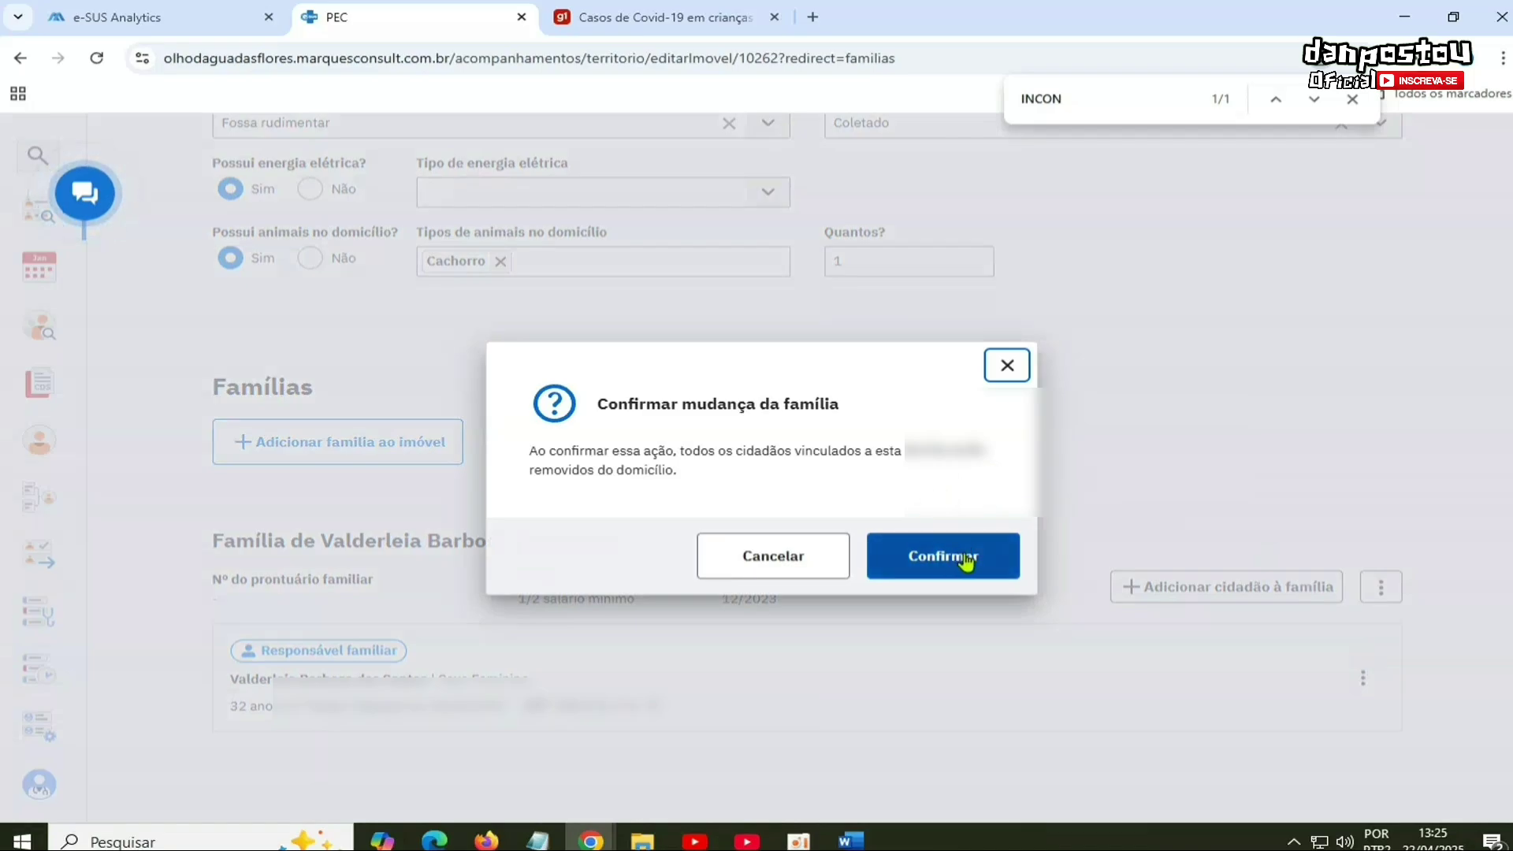
pyautogui.click(967, 562)
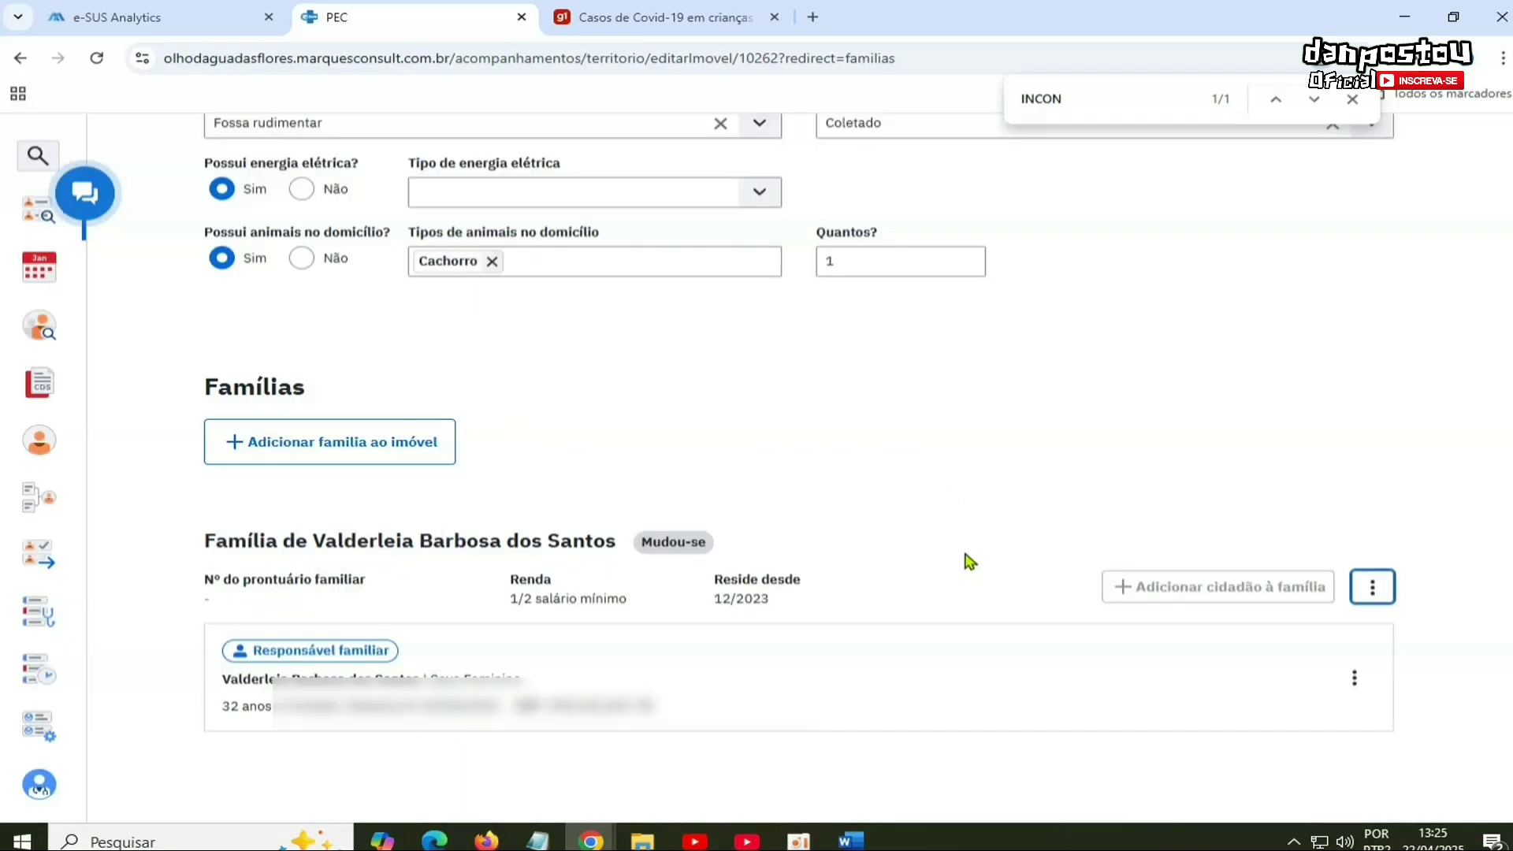
pyautogui.moveTo(710, 543); pyautogui.dragTo(640, 542)
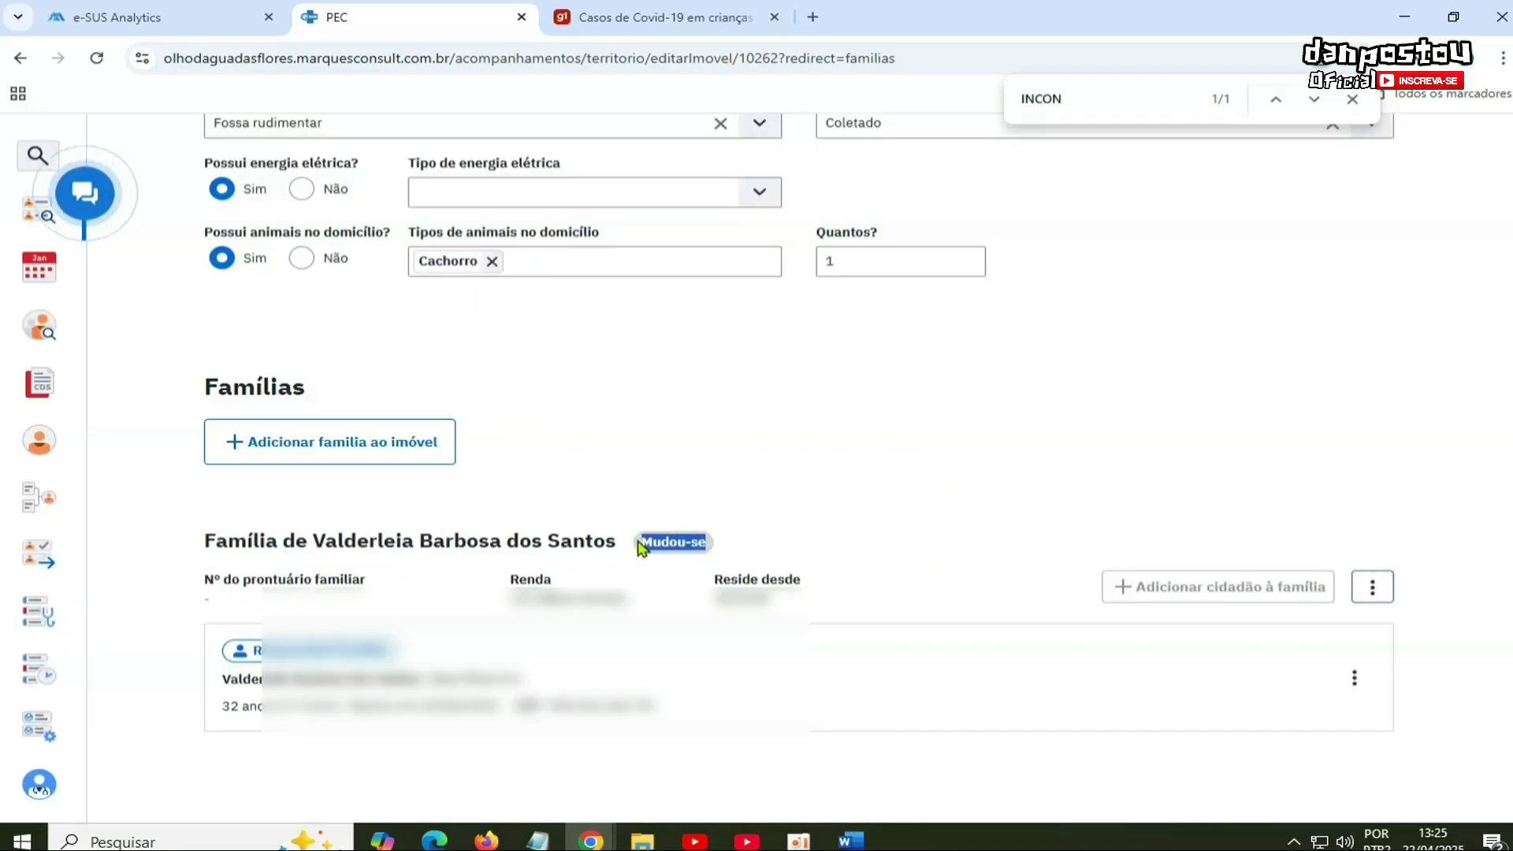
pyautogui.scroll(-1, 1279, 561)
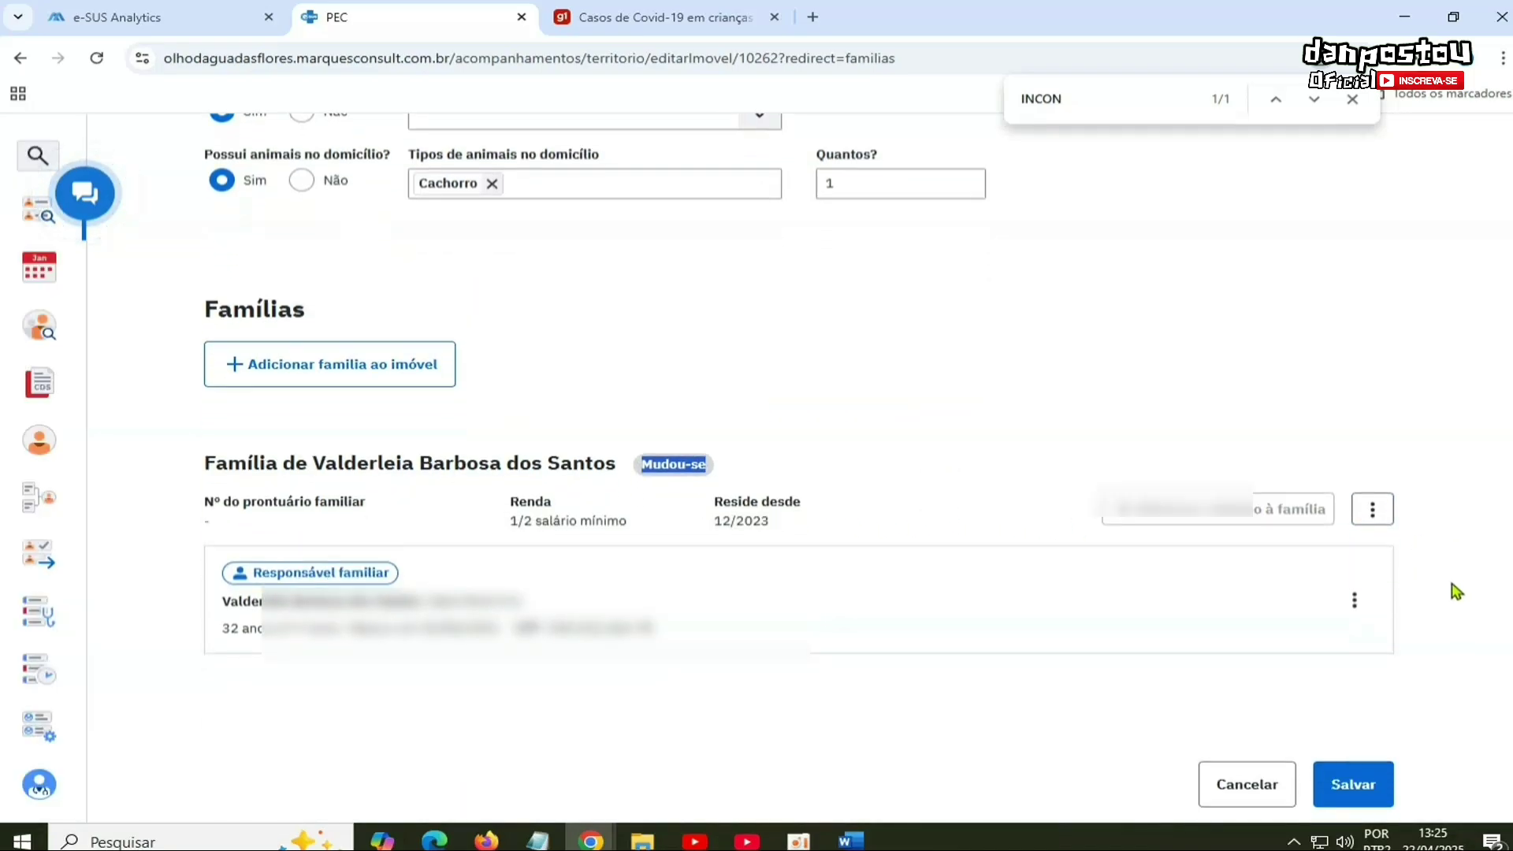
pyautogui.click(1370, 801)
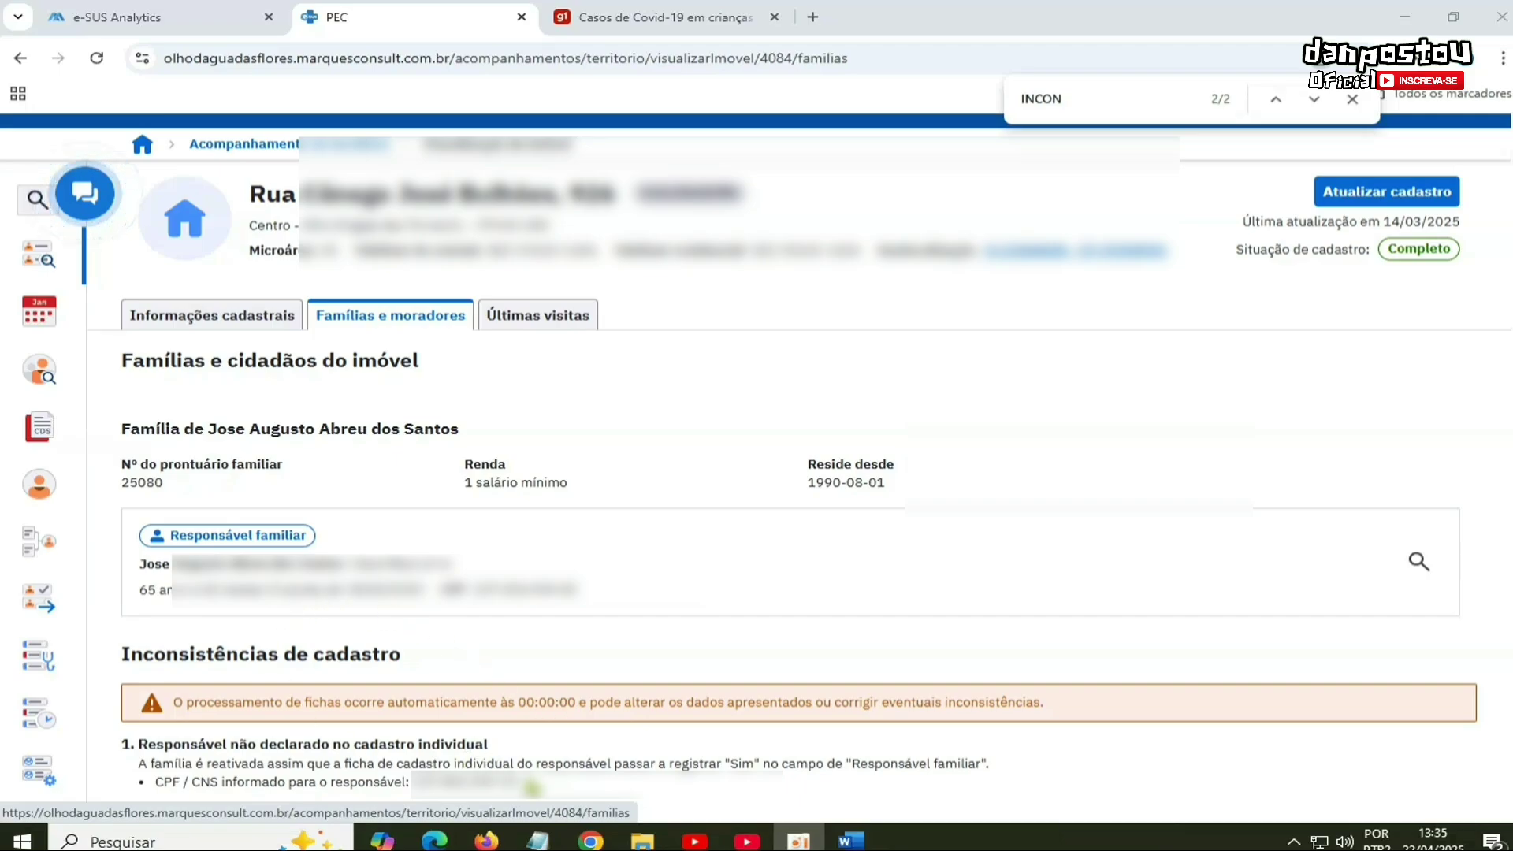
# Step: Re-save the registration of the property flagged "Responsável não declarado no cadastro individual" without editing its family, and return to Acompanhamento do território
pyautogui.moveTo(520, 785); pyautogui.dragTo(413, 784)
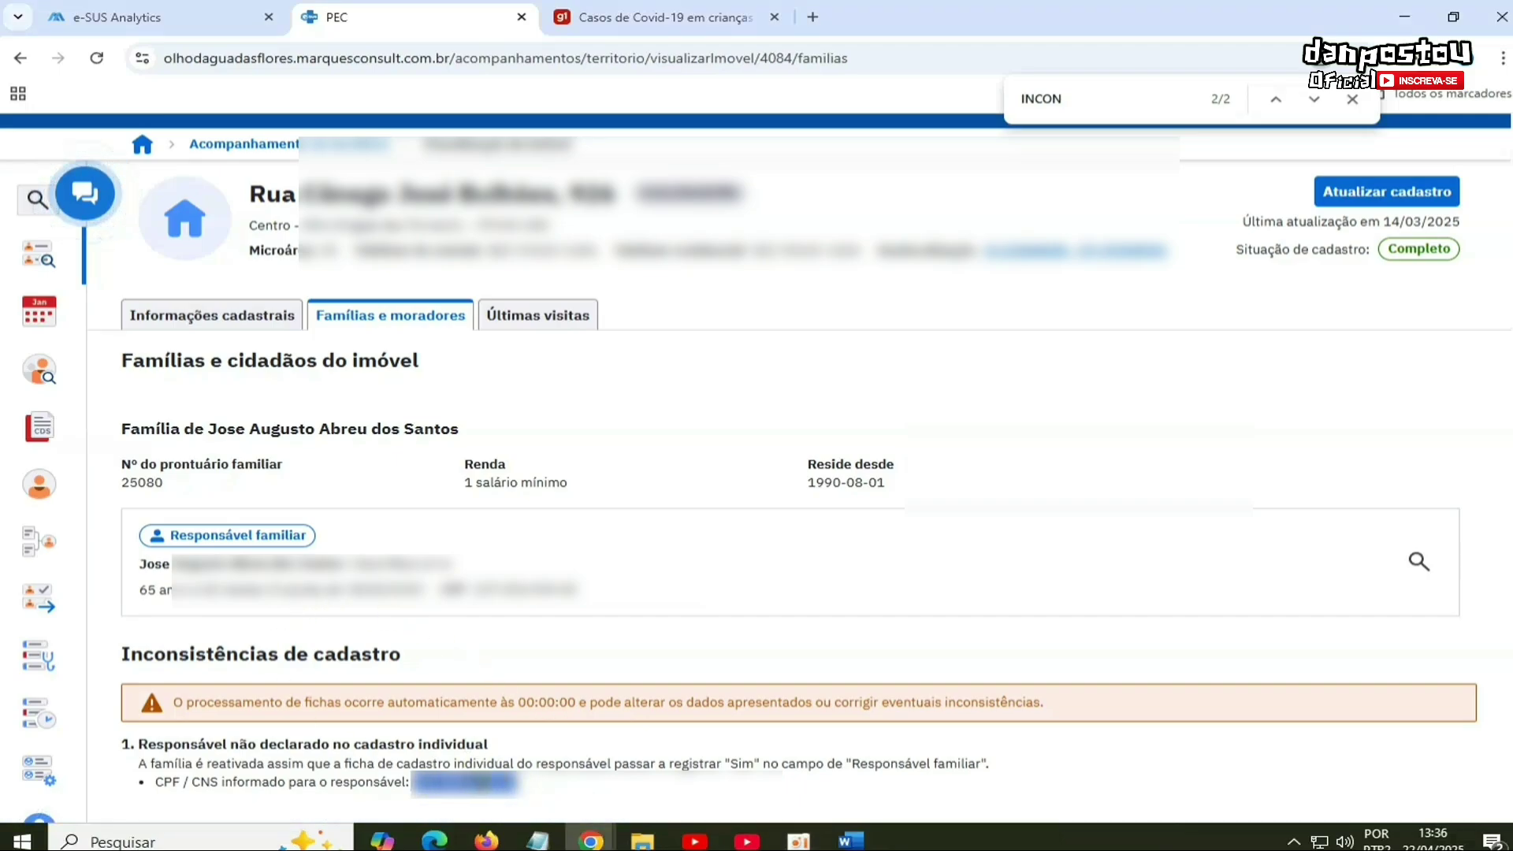
pyautogui.click(1386, 197)
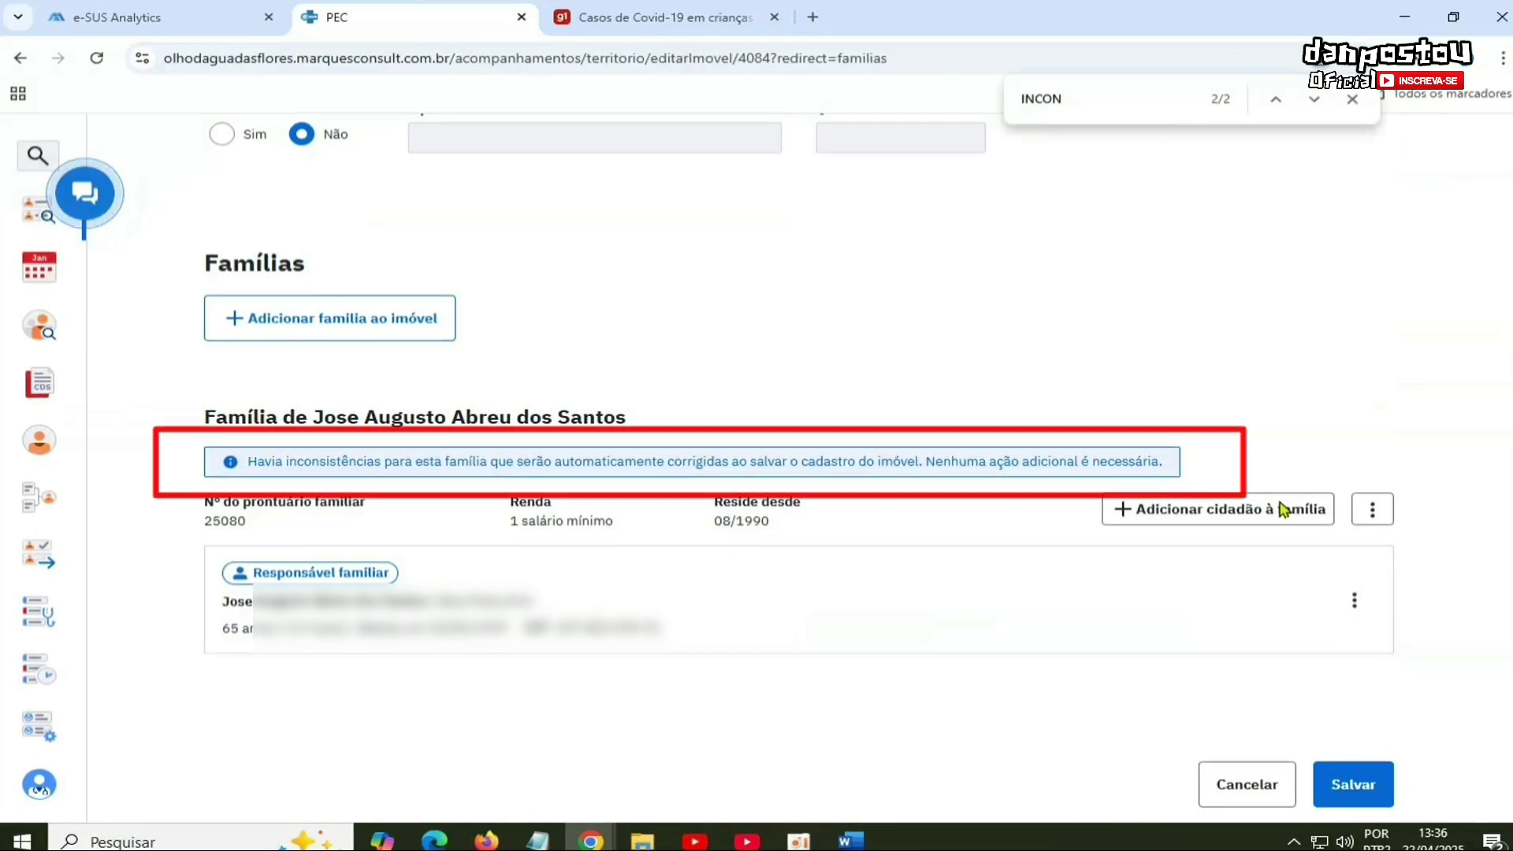
pyautogui.click(1368, 796)
pyautogui.click(981, 566)
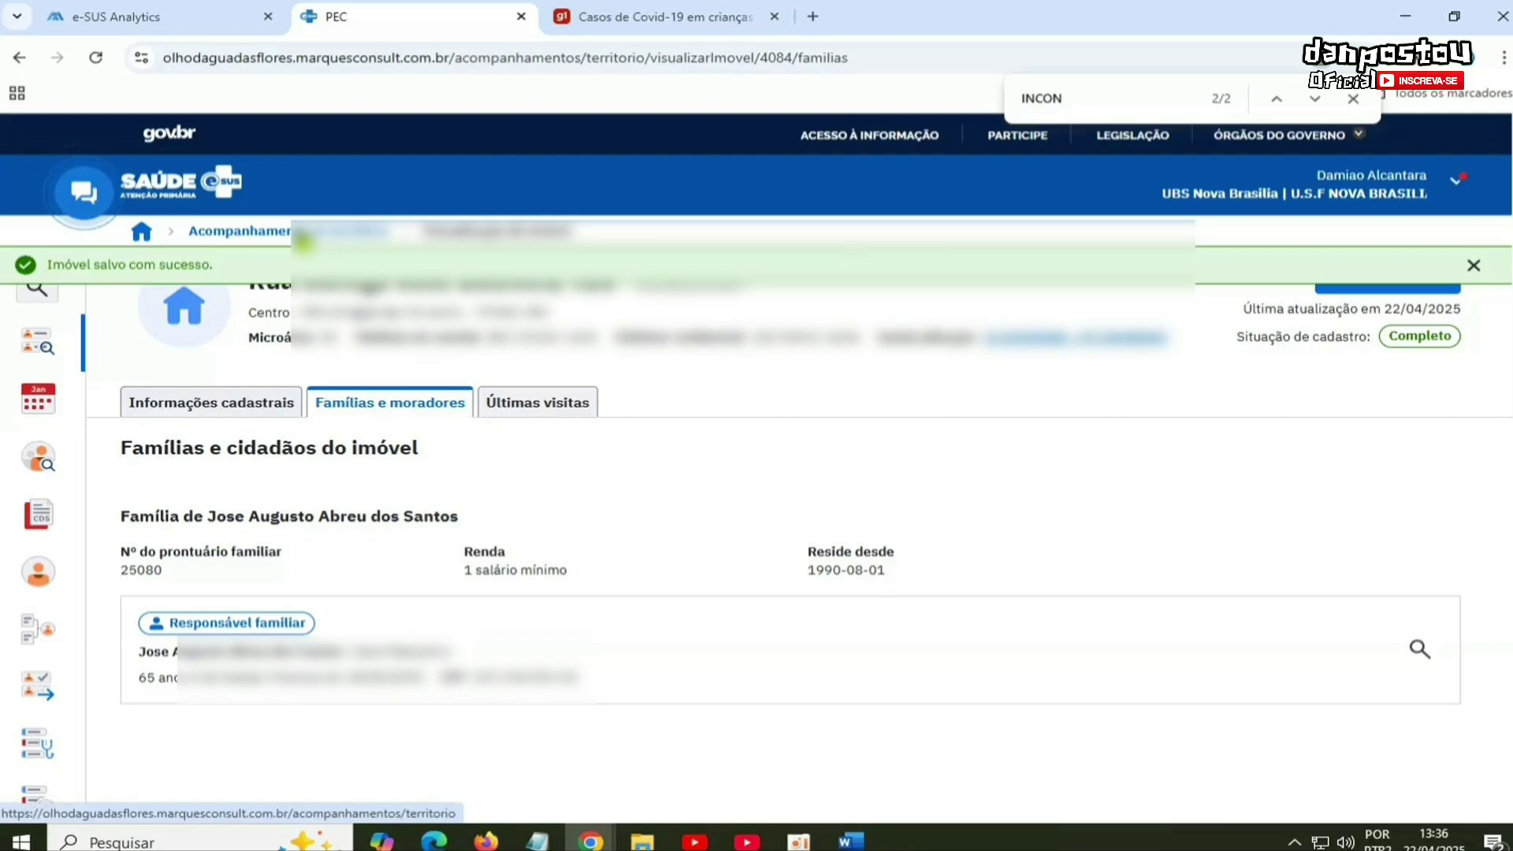
pyautogui.click(237, 231)
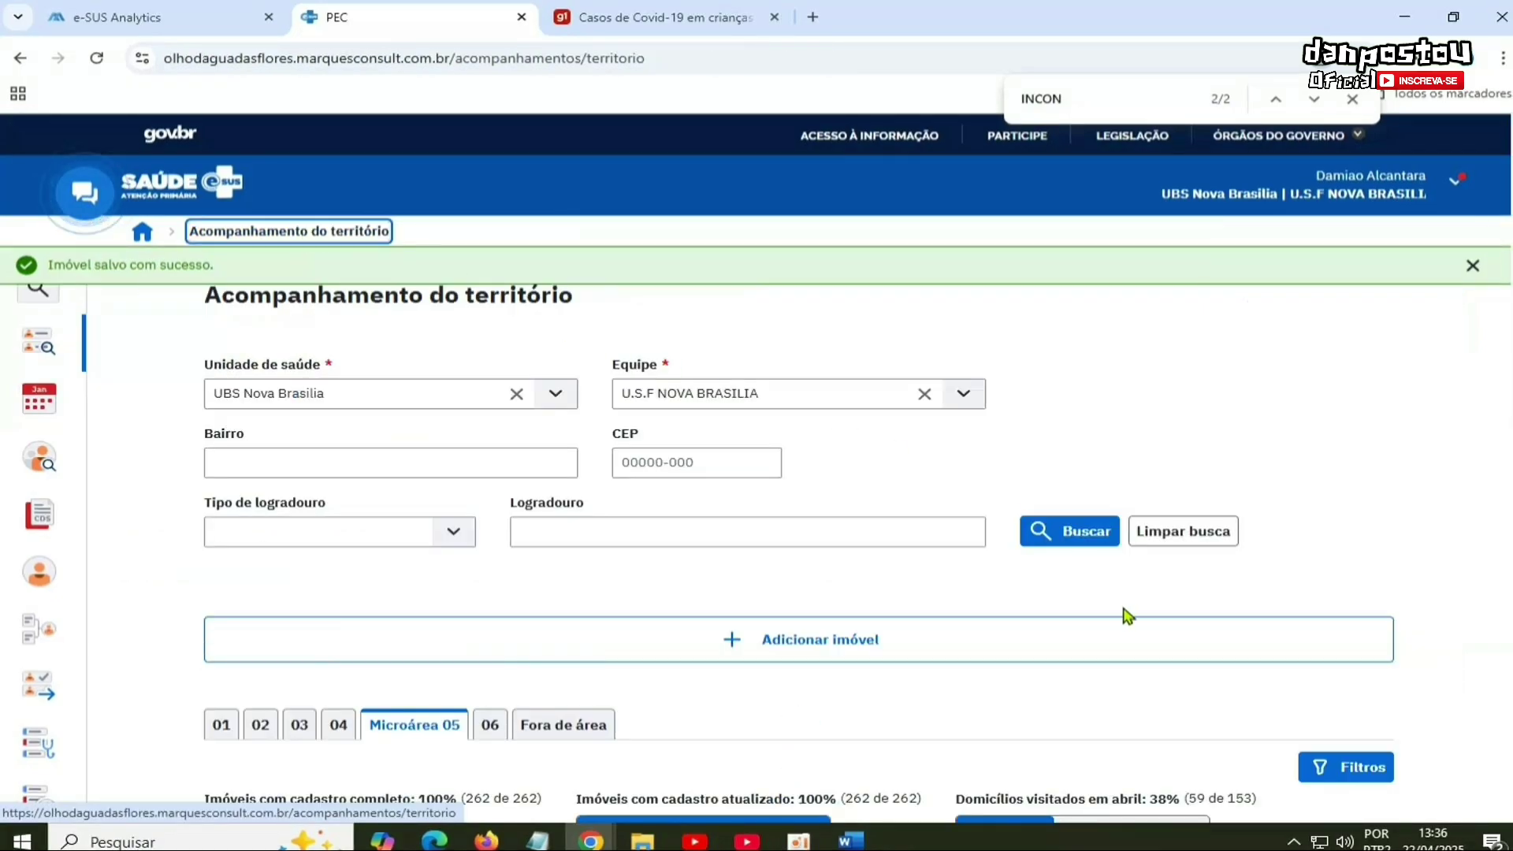